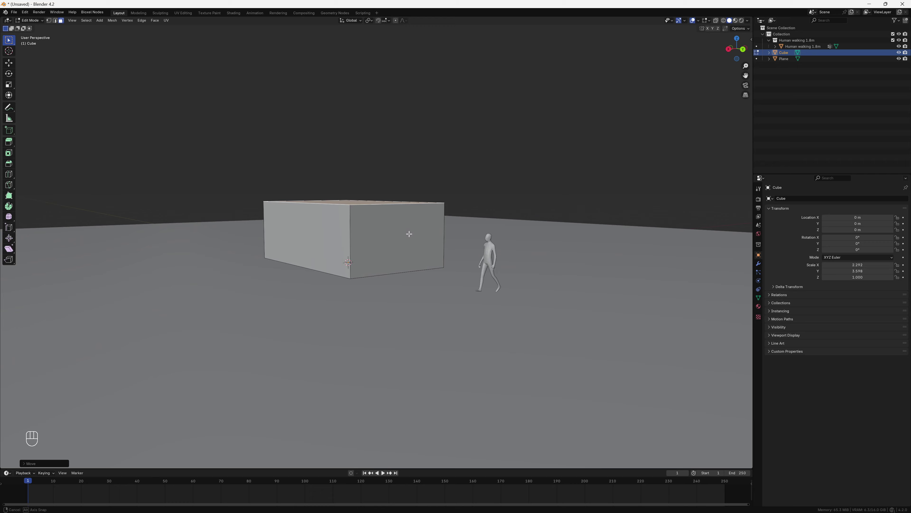
Step: Raise the building's top face and widen its outline along the X axis
{"action": "key", "text": "e"}
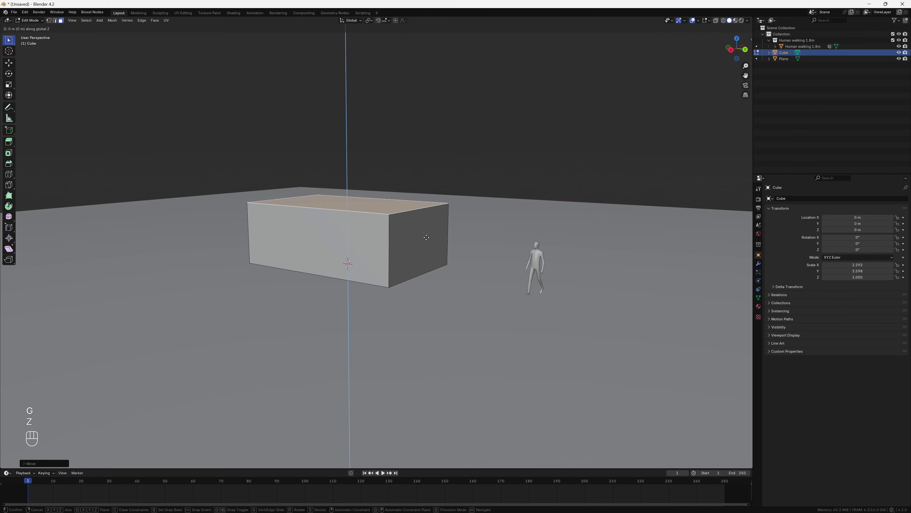
{"action": "key", "text": "s"}
{"action": "left_click", "coordinate": [448, 330]}
{"action": "key", "text": "s"}
{"action": "key", "text": "x"}
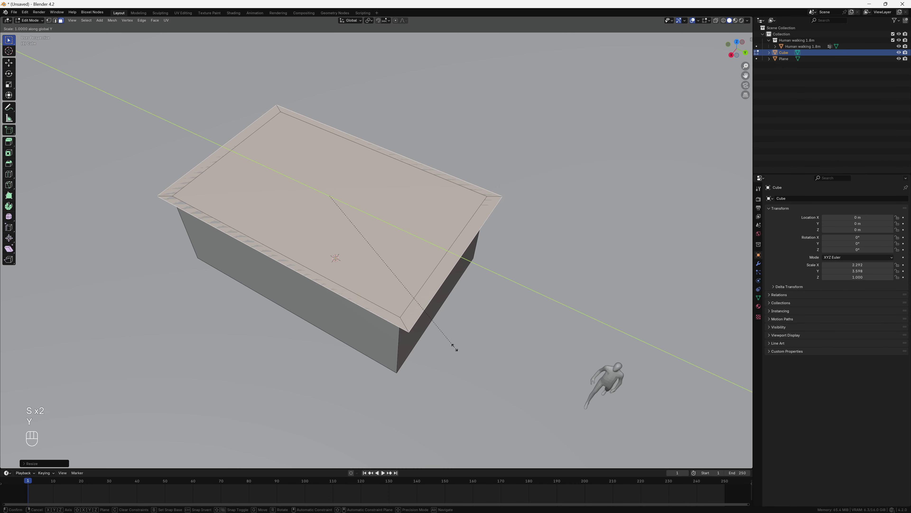
{"action": "left_click", "coordinate": [527, 341]}
Step: Extrude the top into a roof slab and scale it outward in top view
{"action": "middle_click_drag", "start_coordinate": [527, 341], "coordinate": [466, 251]}
{"action": "key", "text": "e"}
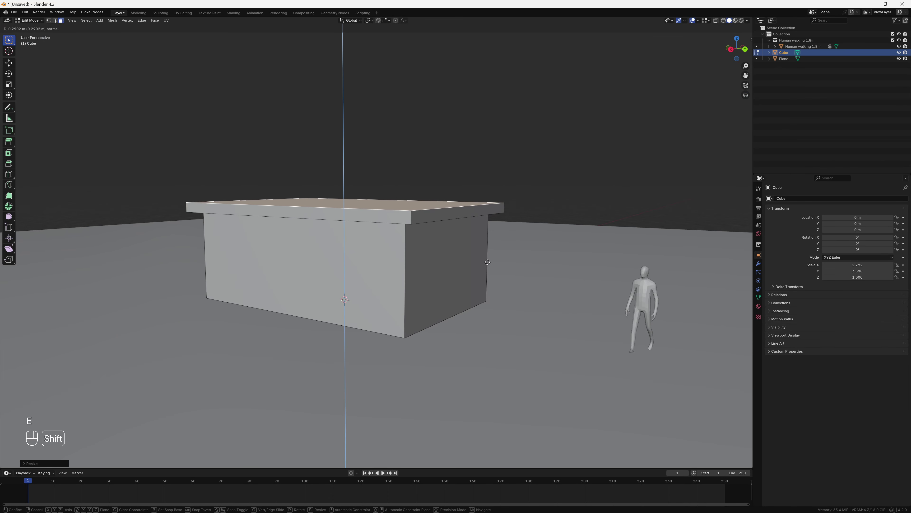
{"action": "left_click", "coordinate": [452, 220]}
{"action": "key", "text": "shift+z"}
{"action": "key", "text": "KP_7"}
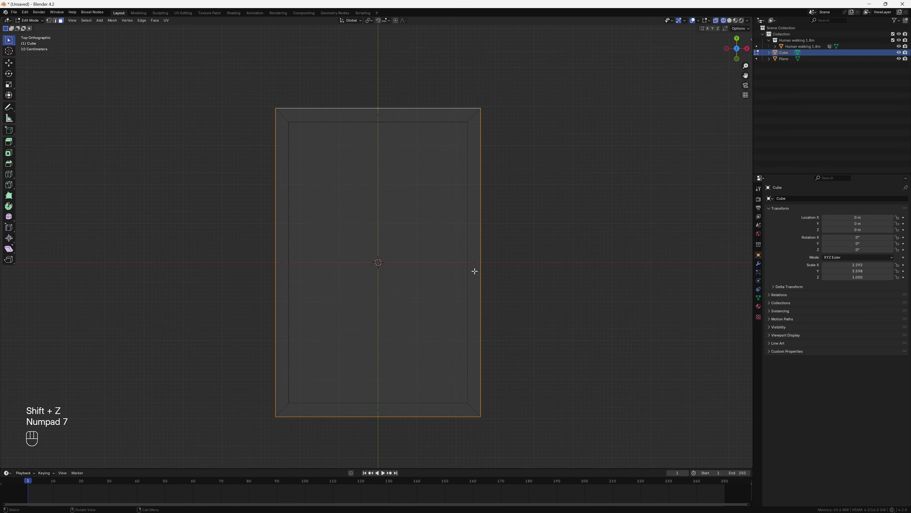
{"action": "key", "text": "s"}
{"action": "key", "text": "shift+z"}
{"action": "left_click", "coordinate": [556, 254]}
Step: Select the roof slab's face loop and return to Object Mode
{"action": "mouse_move", "coordinate": [555, 254]}
{"action": "middle_mouse_down"}
{"action": "mouse_move", "coordinate": [581, 252]}
{"action": "mouse_move", "coordinate": [466, 166]}
{"action": "mouse_move", "coordinate": [210, 205]}
{"action": "middle_mouse_up"}
{"action": "key", "text": "Tab"}
{"action": "key", "text": "shift+z"}
{"action": "key", "text": "Tab"}
{"action": "left_click", "coordinate": [458, 175], "text": "alt"}
{"action": "key", "text": "Tab"}
Step: Add a cube and flatten it into a long, narrow pump island slab
{"action": "key", "text": "shift+a"}
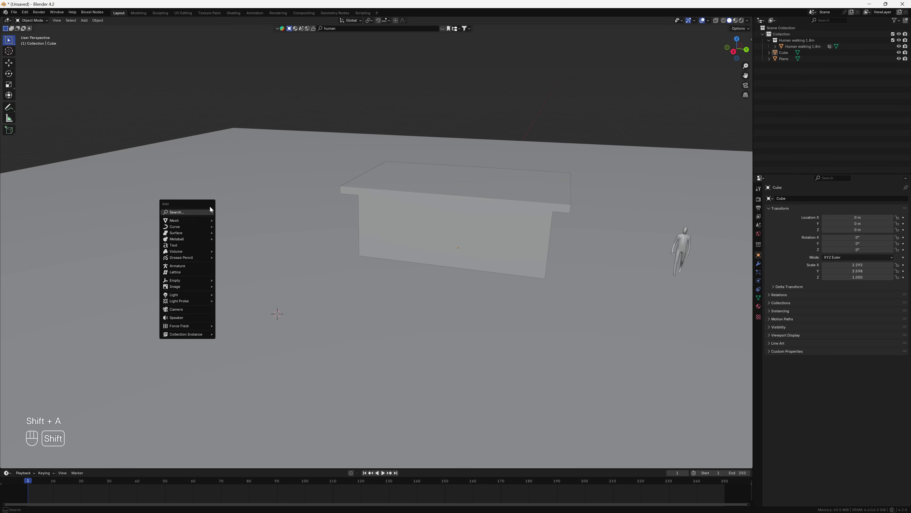
{"action": "left_click", "coordinate": [244, 219]}
{"action": "key", "text": "s"}
{"action": "key", "text": "z"}
{"action": "left_click", "coordinate": [304, 316]}
{"action": "type", "text": "sxsy2.4"}
{"action": "key", "text": "Return"}
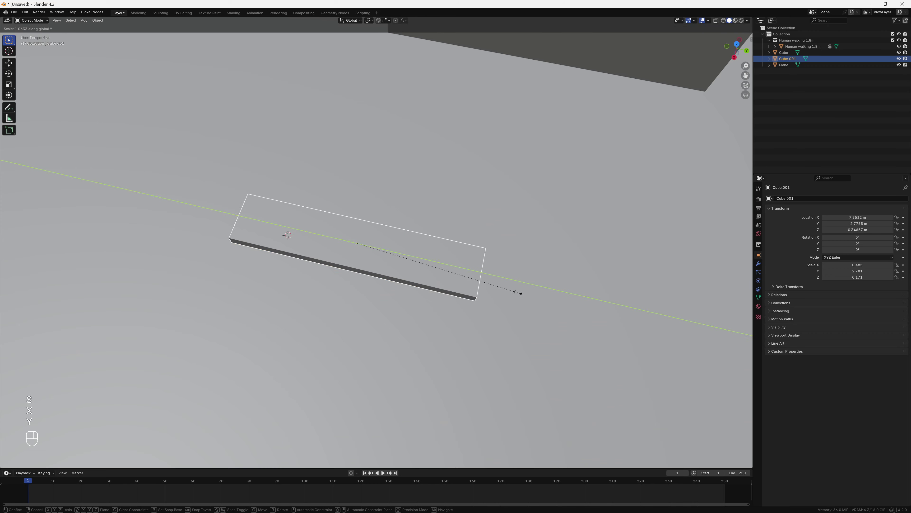
{"action": "key", "text": "Tab"}
{"action": "key", "text": "2"}
{"action": "key", "text": "ctrl+b"}
{"action": "middle_click_drag", "start_coordinate": [491, 281], "coordinate": [390, 277]}
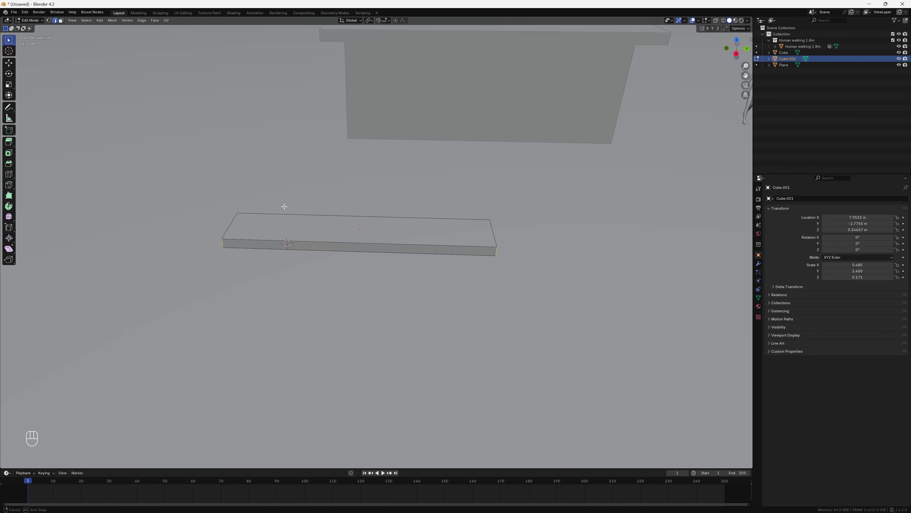
Step: Apply the slab's scale and bevel its end edges into rounded ends
{"action": "key", "text": "Tab"}
{"action": "key", "text": "ctrl+a"}
{"action": "left_click", "coordinate": [390, 287]}
{"action": "key", "text": "Tab"}
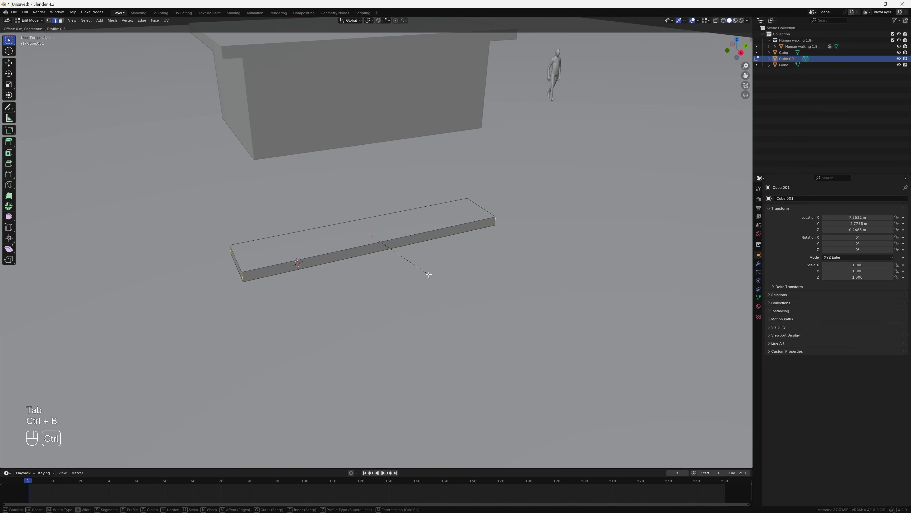
{"action": "key", "text": "ctrl+b"}
{"action": "left_click", "coordinate": [490, 260]}
{"action": "key", "text": "Tab"}
Step: Add a canopy plate and enlarge it along X and Y in top view
{"action": "key", "text": "shift+d"}
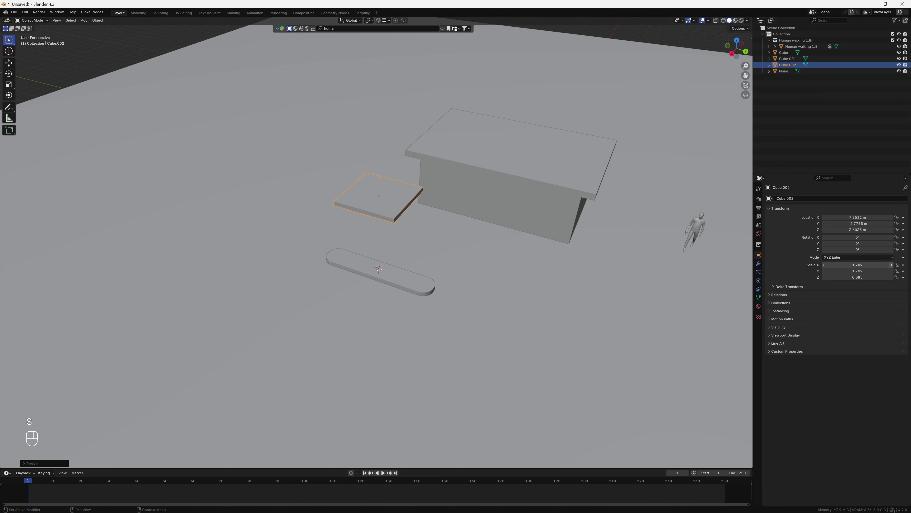
{"action": "key", "text": "s"}
{"action": "middle_click_drag", "start_coordinate": [648, 291], "coordinate": [493, 264]}
{"action": "key", "text": "KP_7"}
{"action": "key", "text": "s"}
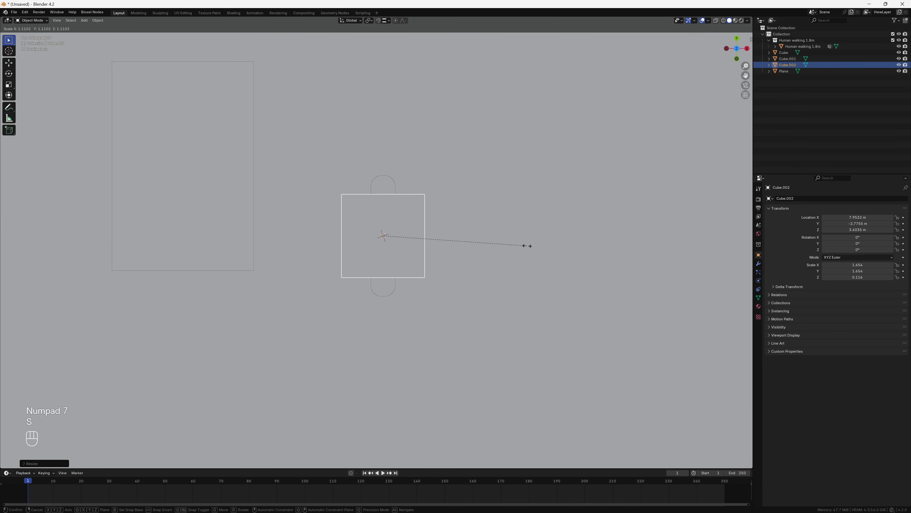
{"action": "key", "text": "x"}
{"action": "left_click", "coordinate": [544, 244]}
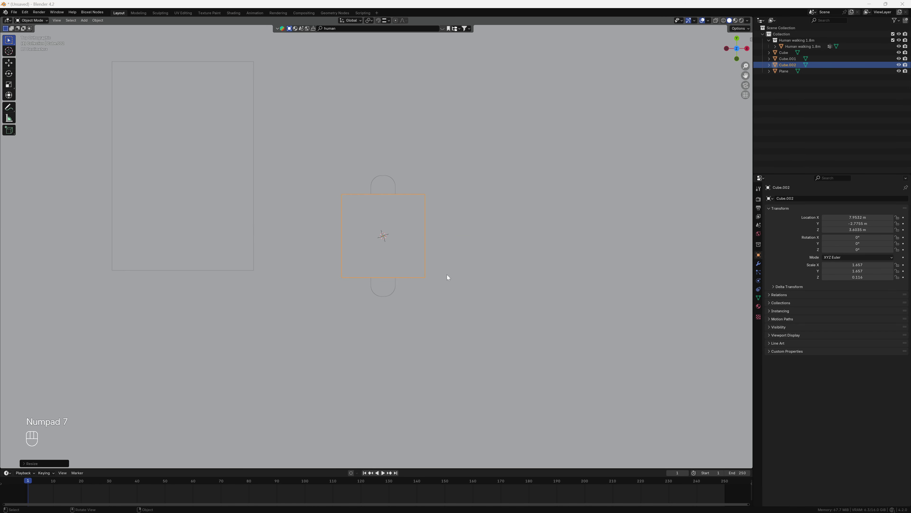
{"action": "key", "text": "s"}
{"action": "key", "text": "y"}
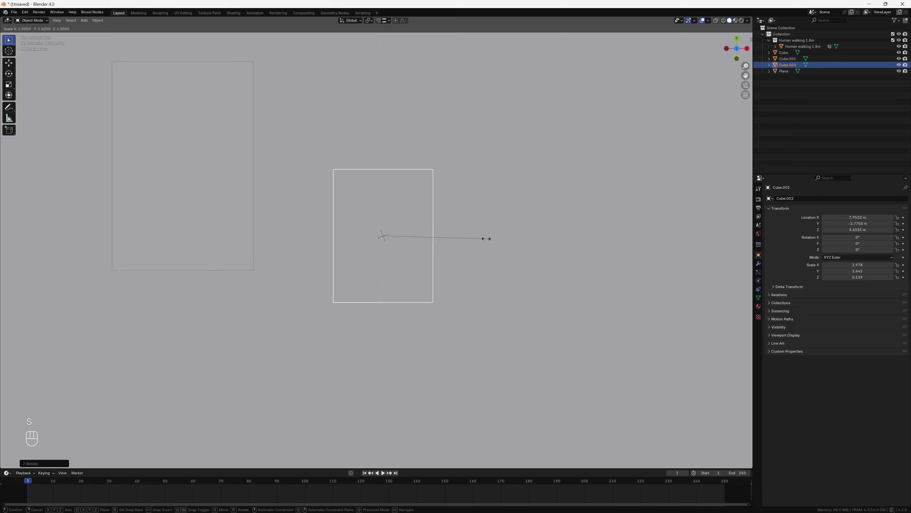
{"action": "left_click", "coordinate": [484, 238]}
{"action": "mouse_move", "coordinate": [484, 238]}
{"action": "middle_mouse_down"}
{"action": "mouse_move", "coordinate": [397, 185]}
{"action": "mouse_move", "coordinate": [460, 273]}
{"action": "middle_mouse_up"}
Step: Thin the canopy plate and extrude its side face loop into a thickened border
{"action": "key", "text": "s"}
{"action": "key", "text": "z"}
{"action": "left_click", "coordinate": [443, 214]}
{"action": "key", "text": "Tab"}
{"action": "key", "text": "3"}
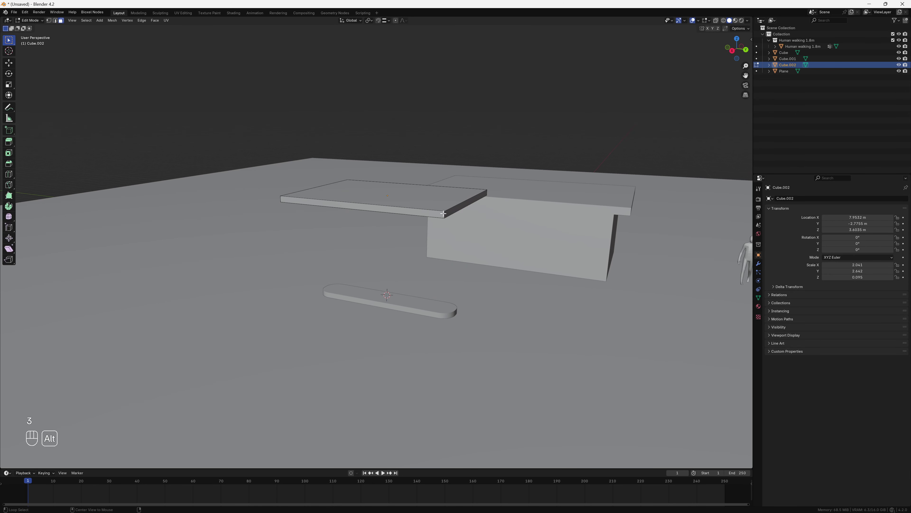
{"action": "left_click", "coordinate": [443, 213], "text": "alt"}
{"action": "middle_click_drag", "start_coordinate": [443, 213], "coordinate": [449, 294]}
{"action": "key", "text": "e"}
{"action": "key", "text": "s"}
{"action": "key", "text": "shift+z"}
{"action": "mouse_move", "coordinate": [479, 332]}
{"action": "middle_mouse_down"}
{"action": "mouse_move", "coordinate": [478, 353]}
{"action": "mouse_move", "coordinate": [452, 280]}
{"action": "middle_mouse_up"}
Step: Confirm the canopy border and select the pump island slab
{"action": "left_click", "coordinate": [478, 353]}
{"action": "key", "text": "Tab"}
{"action": "left_click", "coordinate": [384, 386]}
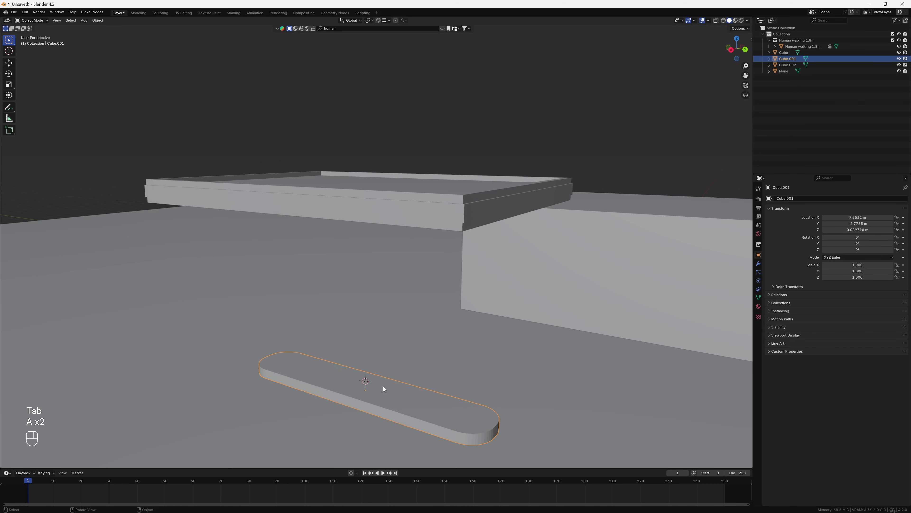
{"action": "left_click", "coordinate": [362, 219], "text": "shift"}
Step: Add a cylinder, shape it into a thin tall pillar, and slide it along Y
{"action": "key", "text": "shift+a"}
{"action": "left_click", "coordinate": [387, 279]}
{"action": "key", "text": "s"}
{"action": "key", "text": "shift+z"}
{"action": "key", "text": "s"}
{"action": "key", "text": "z"}
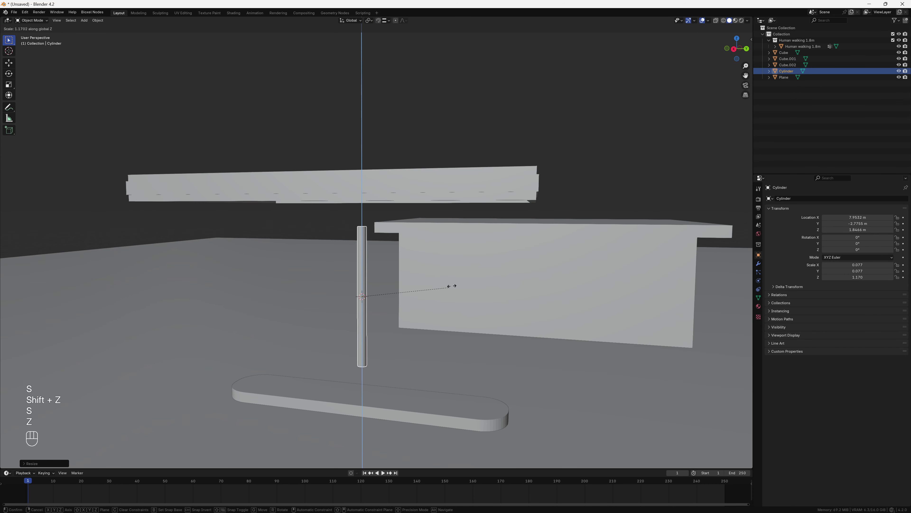
{"action": "key", "text": "g"}
{"action": "key", "text": "y"}
{"action": "left_click", "coordinate": [357, 311]}
{"action": "middle_click_drag", "start_coordinate": [357, 310], "coordinate": [393, 307]}
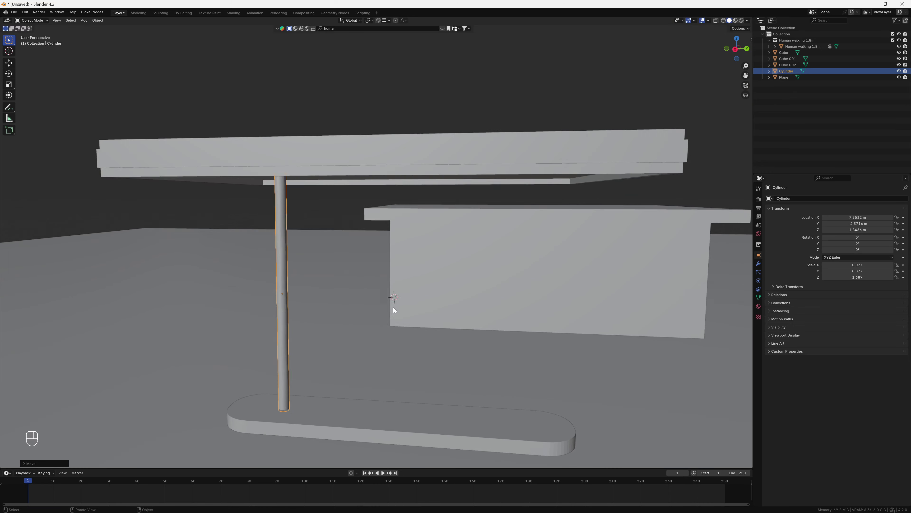
Step: Duplicate the pillar and place the copy further along the island in Y
{"action": "key", "text": "shift+d"}
{"action": "key", "text": "x"}
{"action": "key", "text": "y"}
{"action": "left_click", "coordinate": [587, 365]}
{"action": "mouse_move", "coordinate": [587, 366]}
{"action": "middle_mouse_down"}
{"action": "mouse_move", "coordinate": [519, 353]}
{"action": "mouse_move", "coordinate": [518, 322]}
{"action": "mouse_move", "coordinate": [541, 351]}
{"action": "middle_mouse_up"}
{"action": "key", "text": "g"}
{"action": "key", "text": "y"}
{"action": "left_click", "coordinate": [669, 398]}
Step: In side view, reposition the first pillar along Y under the canopy end
{"action": "key", "text": "KP_1"}
{"action": "key", "text": "KP_3"}
{"action": "left_click", "coordinate": [303, 231]}
{"action": "key", "text": "g"}
{"action": "key", "text": "y"}
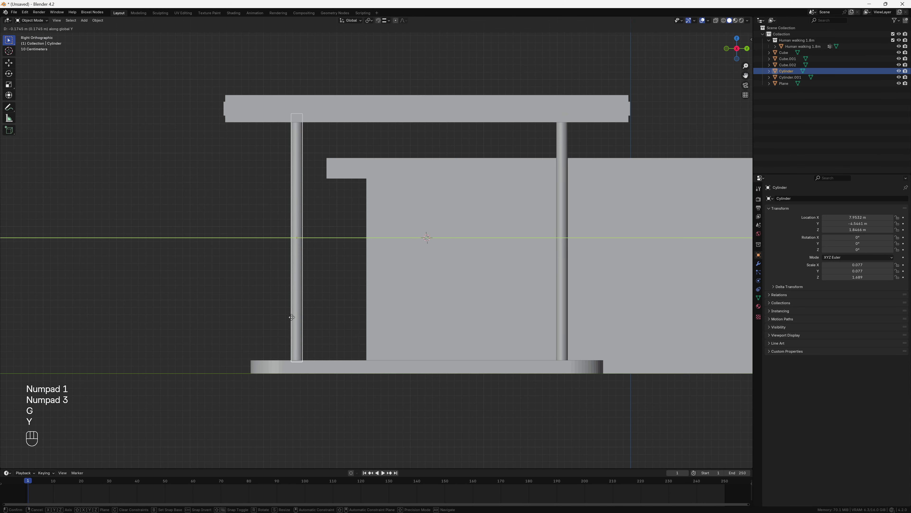
{"action": "key", "text": "Return"}
{"action": "key", "text": "a"}
{"action": "key", "text": "a"}
{"action": "middle_click_drag", "start_coordinate": [362, 334], "coordinate": [375, 349]}
Step: Add a cube, shrink it, and set it onto the island as a fuel pump box
{"action": "key", "text": "shift+a"}
{"action": "left_click", "coordinate": [376, 254]}
{"action": "middle_click_drag", "start_coordinate": [375, 254], "coordinate": [445, 316]}
{"action": "key", "text": "s"}
{"action": "key", "text": "shift+z"}
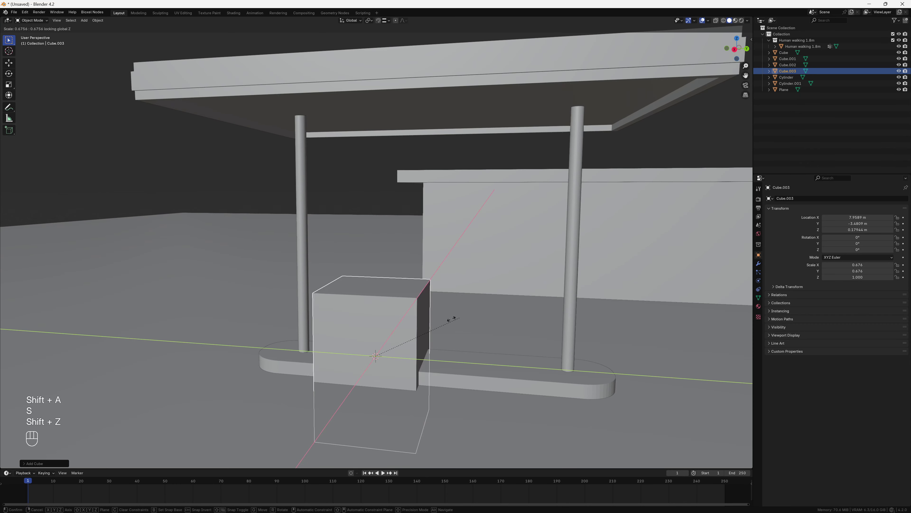
{"action": "key", "text": "s"}
{"action": "key", "text": "g"}
{"action": "key", "text": "z"}
{"action": "key", "text": "g"}
{"action": "key", "text": "z"}
{"action": "key", "text": "z"}
{"action": "left_click", "coordinate": [403, 349]}
Step: Zoom in on the gas station, snap the human figure, and reselect the pump box
{"action": "scroll", "coordinate": [434, 317], "scroll_direction": "down", "scroll_amount": 3}
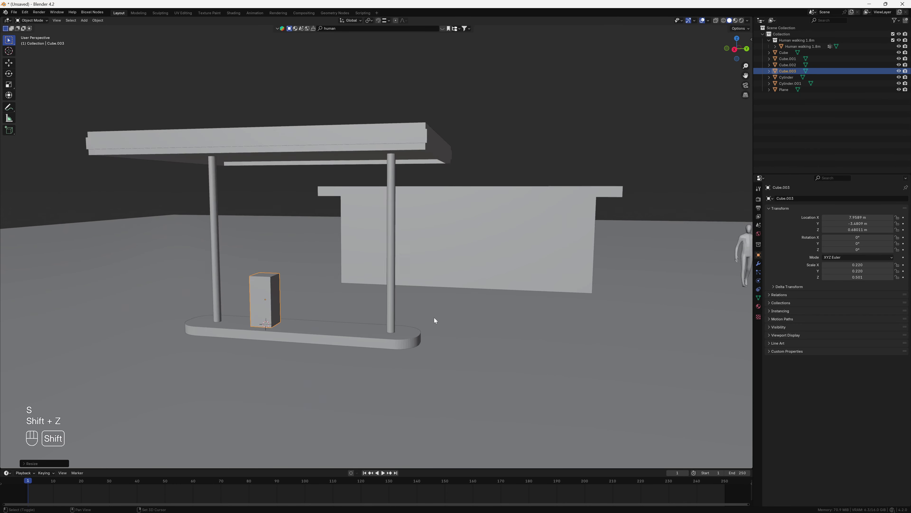
{"action": "scroll", "coordinate": [462, 315], "scroll_direction": "down", "scroll_amount": 2}
{"action": "key", "text": "shift+s"}
{"action": "left_click", "coordinate": [386, 261]}
{"action": "middle_click_drag", "start_coordinate": [385, 265], "coordinate": [333, 274]}
{"action": "left_click", "coordinate": [332, 275]}
{"action": "scroll", "coordinate": [332, 274], "scroll_direction": "up", "scroll_amount": 3}
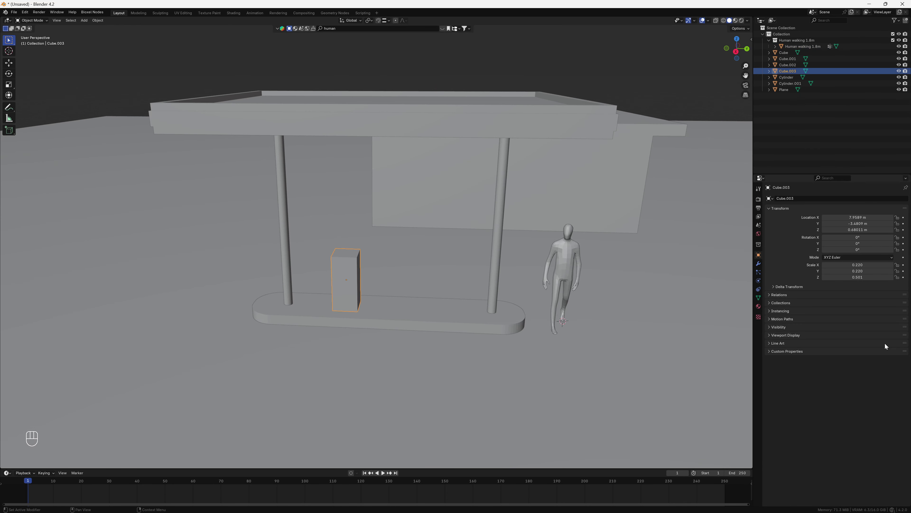
{"action": "middle_click_drag", "start_coordinate": [502, 341], "coordinate": [706, 376]}
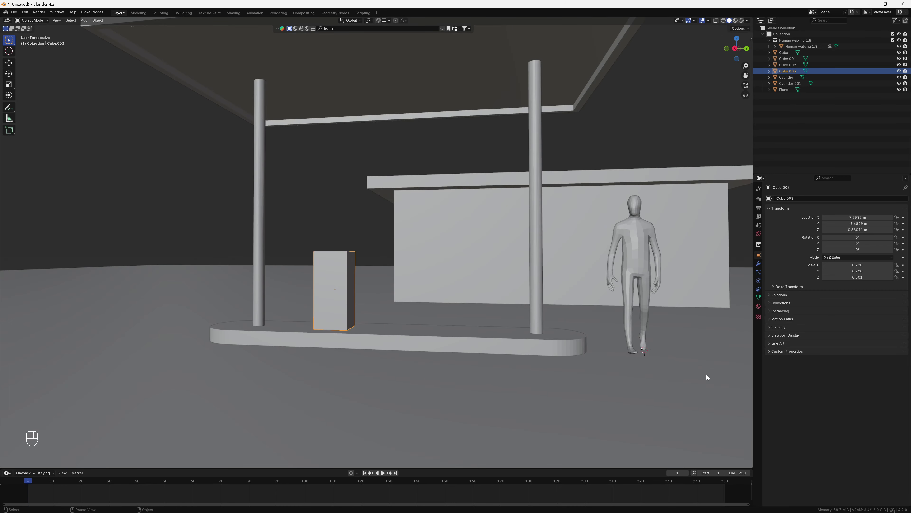
Step: Raise the pump box's top face to make it taller and loop-cut around it
{"action": "key", "text": "Tab"}
{"action": "key", "text": "shift+z"}
{"action": "key", "text": "shift+z"}
{"action": "left_click", "coordinate": [333, 253]}
{"action": "key", "text": "g"}
{"action": "key", "text": "z"}
{"action": "left_click", "coordinate": [389, 258]}
{"action": "key", "text": "ctrl+r"}
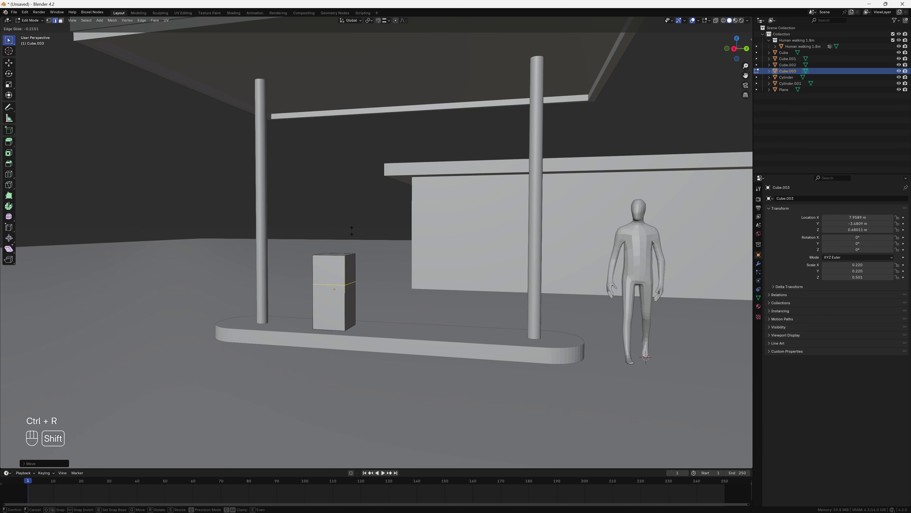
{"action": "key", "text": "3"}
{"action": "key", "text": "a"}
{"action": "key", "text": "s"}
Step: Extrude the pump's upper section into a wider head and rotate the sun
{"action": "key", "text": "shift+z"}
{"action": "left_click", "coordinate": [368, 267]}
{"action": "middle_click_drag", "start_coordinate": [368, 267], "coordinate": [356, 255]}
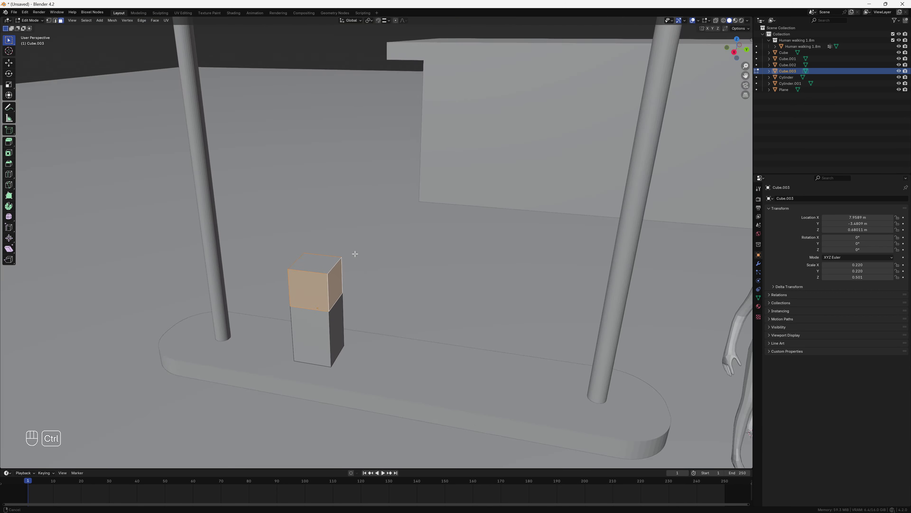
{"action": "key", "text": "e"}
{"action": "key", "text": "s"}
{"action": "key", "text": "shift+z"}
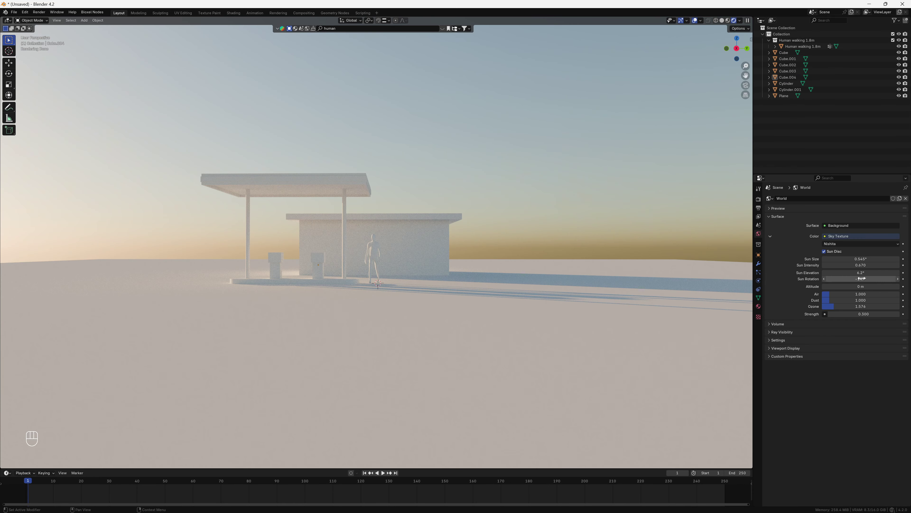
{"action": "left_click_drag", "start_coordinate": [861, 279], "coordinate": [883, 278]}
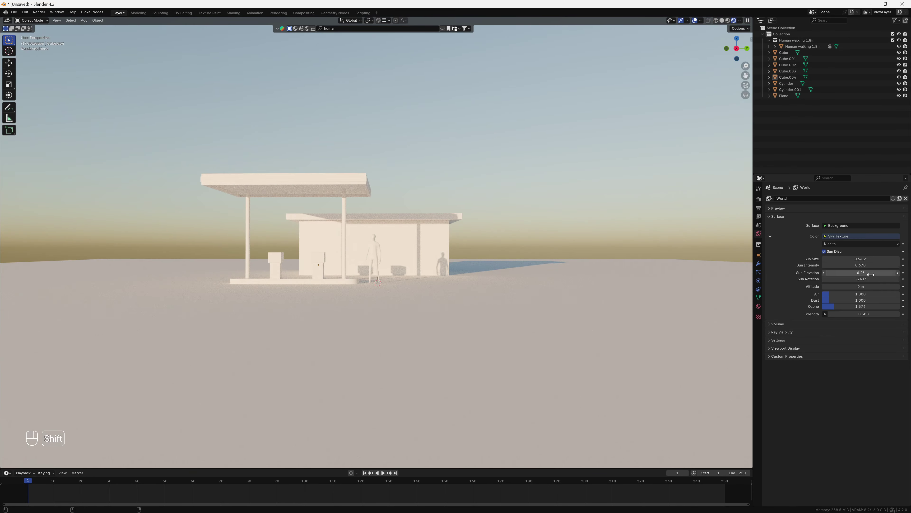
Step: Lower the sun slightly, then position and raise the camera and frame its view
{"action": "key", "text": "ctrl+z"}
{"action": "left_click_drag", "start_coordinate": [867, 276], "coordinate": [863, 275], "text": "shift"}
{"action": "key", "text": "ctrl+alt+KP_0"}
{"action": "key", "text": "g"}
{"action": "key", "text": "z"}
{"action": "key", "text": "z"}
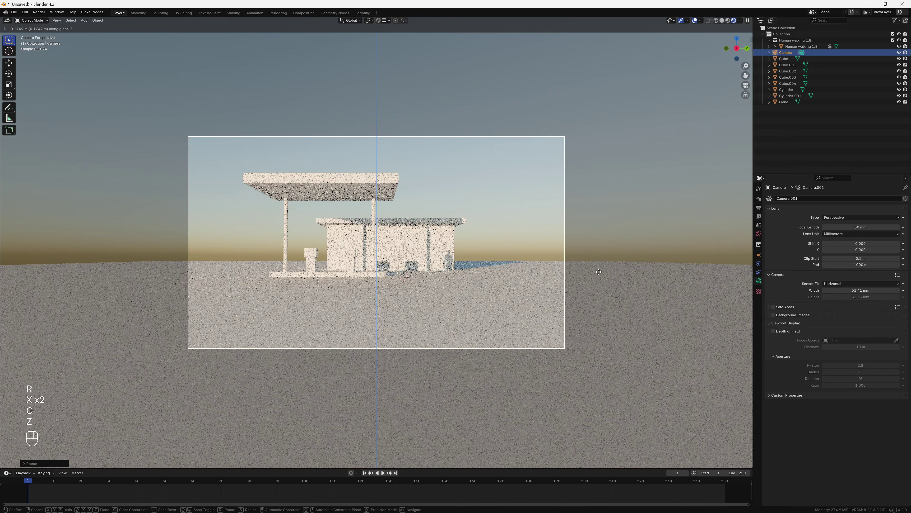
{"action": "left_click", "coordinate": [596, 297]}
{"action": "key", "text": "Home"}
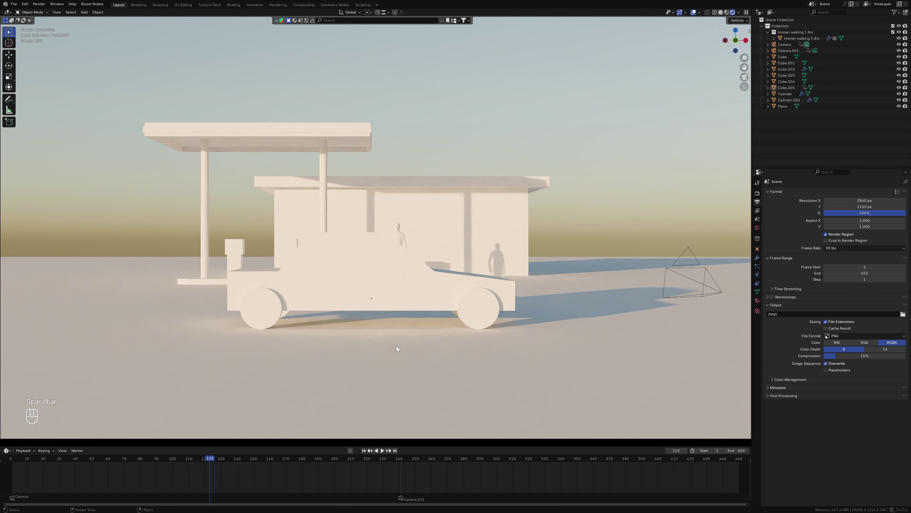
Step: Set the frame rate to 24 fps, replay the walkthrough, and loop-cut the front wall
{"action": "key", "text": "space"}
{"action": "key", "text": "space"}
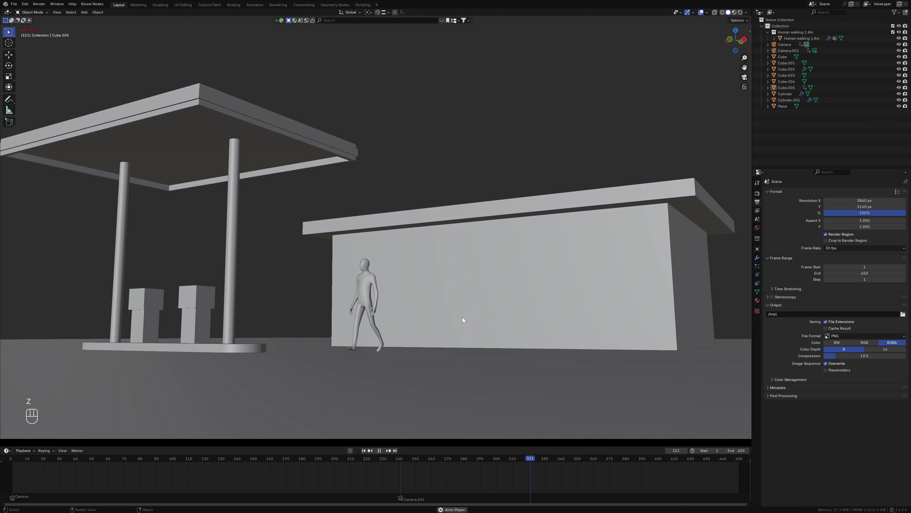
{"action": "key", "text": "space"}
{"action": "left_click", "coordinate": [864, 248]}
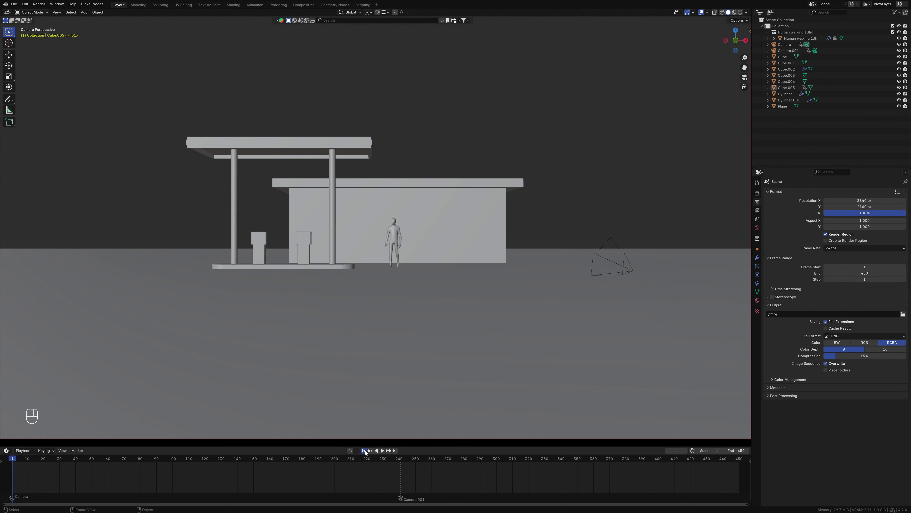
{"action": "key", "text": "space"}
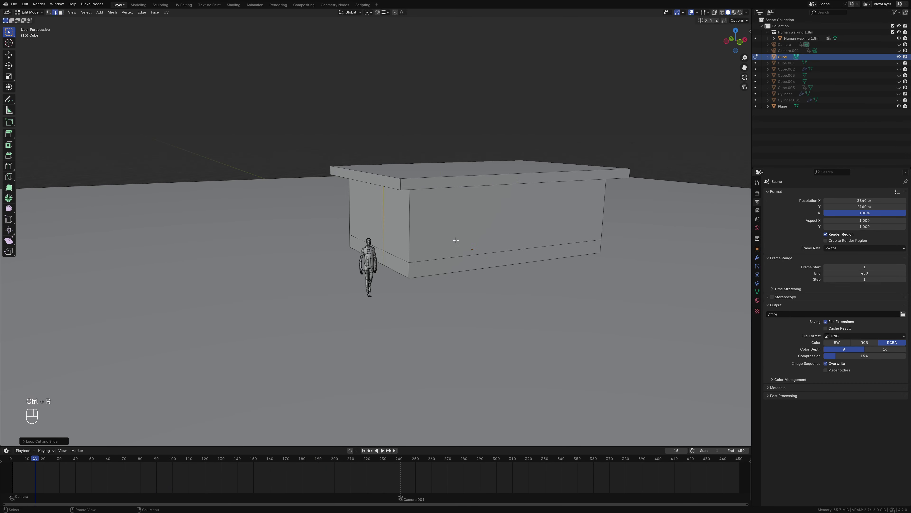
{"action": "left_click", "coordinate": [509, 257]}
Step: Extrude the building's bottom face and scale it outward horizontally to form a base trim
{"action": "right_click", "coordinate": [465, 235]}
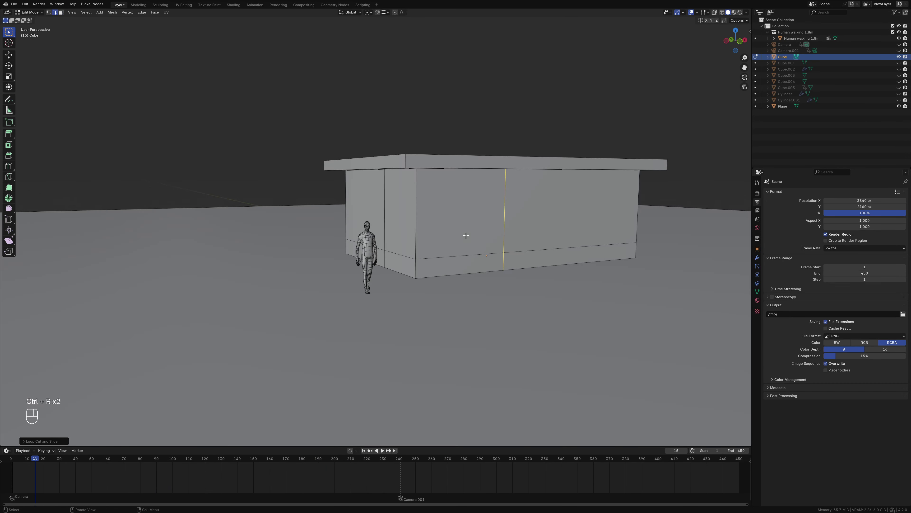
{"action": "key", "text": "3"}
{"action": "left_click", "coordinate": [417, 319]}
{"action": "scroll", "coordinate": [443, 344], "scroll_direction": "up", "scroll_amount": 5}
{"action": "middle_click_drag", "start_coordinate": [424, 323], "coordinate": [443, 344]}
{"action": "key", "text": "e"}
{"action": "key", "text": "s"}
{"action": "key", "text": "shift+z"}
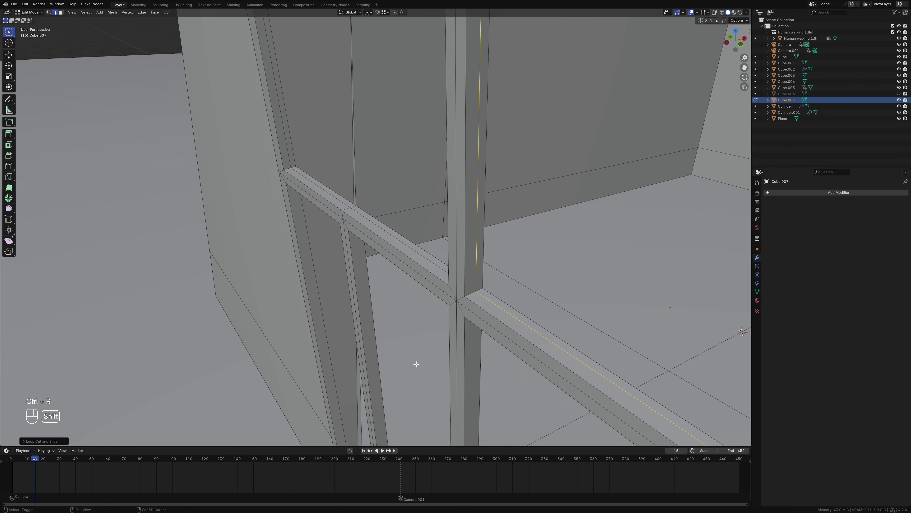
Step: Fill the window-frame gaps between the posts with new faces
{"action": "mouse_move", "coordinate": [417, 366]}
{"action": "middle_mouse_down"}
{"action": "mouse_move", "coordinate": [451, 355]}
{"action": "mouse_move", "coordinate": [449, 305]}
{"action": "mouse_move", "coordinate": [426, 330]}
{"action": "middle_mouse_up"}
{"action": "key", "text": "ctrl+r"}
{"action": "right_click", "coordinate": [426, 330]}
{"action": "scroll", "coordinate": [444, 326], "scroll_direction": "down", "scroll_amount": 3}
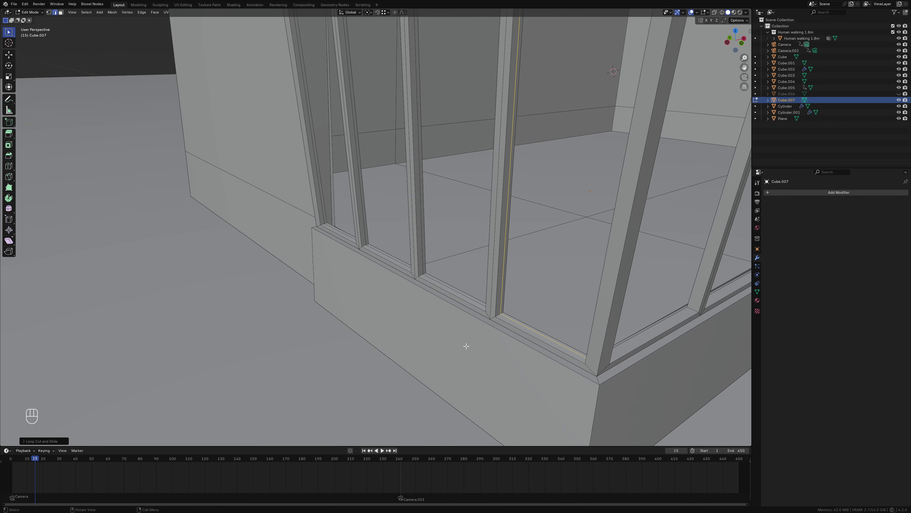
{"action": "left_click", "coordinate": [466, 346], "text": "alt"}
{"action": "key", "text": "f"}
{"action": "key", "text": "f"}
{"action": "scroll", "coordinate": [411, 300], "scroll_direction": "up", "scroll_amount": 3}
{"action": "left_click", "coordinate": [369, 277], "text": "alt"}
{"action": "key", "text": "f"}
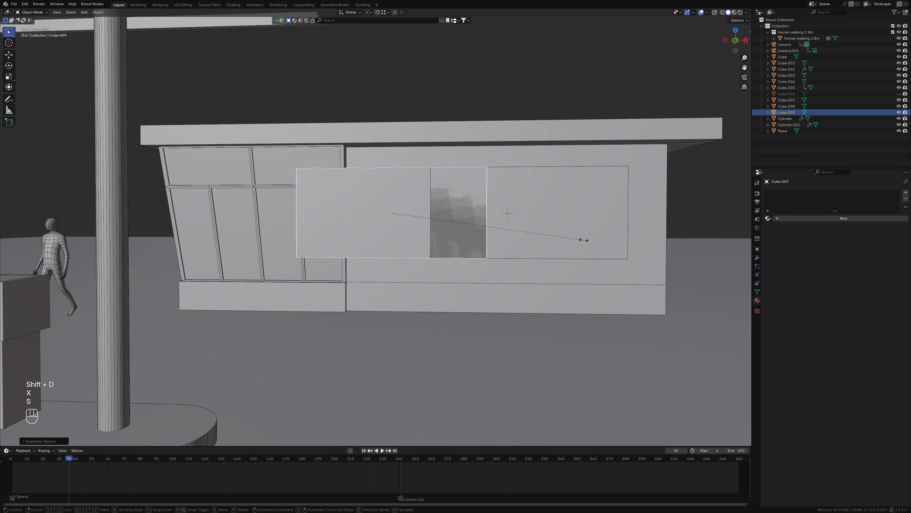
Step: Move the duplicated wall panel vertically into place and check it in wireframe
{"action": "key", "text": "g"}
{"action": "key", "text": "z"}
{"action": "left_click", "coordinate": [420, 253]}
{"action": "middle_click_drag", "start_coordinate": [420, 253], "coordinate": [379, 139]}
{"action": "key", "text": "Tab"}
{"action": "key", "text": "shift+z"}
{"action": "key", "text": "shift+z"}
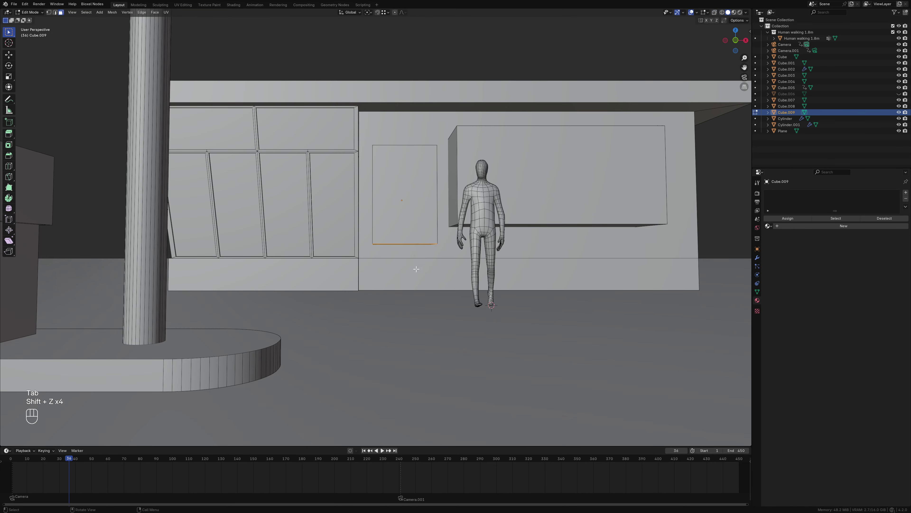
{"action": "key", "text": "z"}
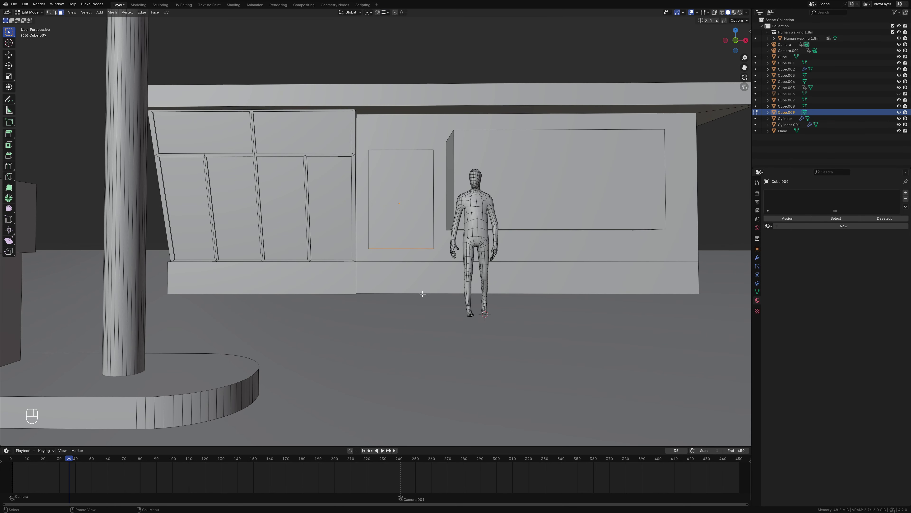
{"action": "key", "text": "Tab"}
{"action": "middle_click_drag", "start_coordinate": [379, 139], "coordinate": [498, 219]}
{"action": "left_click", "coordinate": [498, 219]}
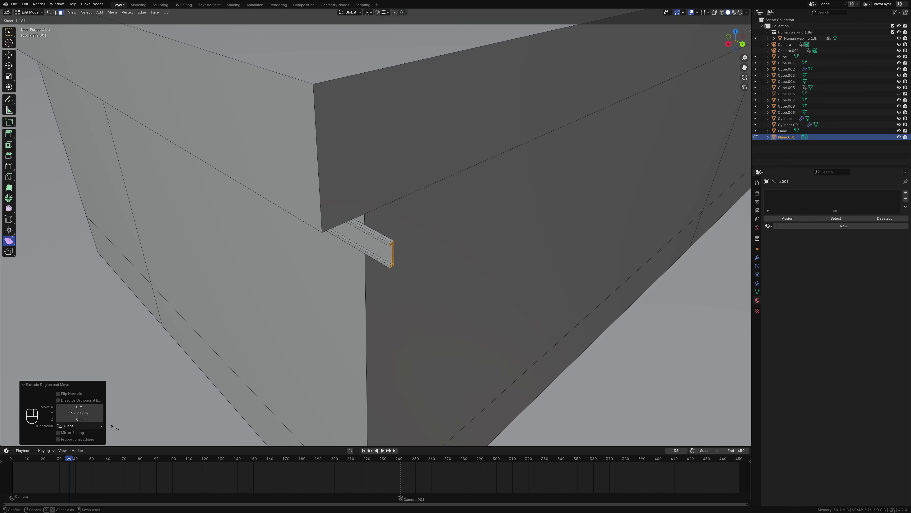
Step: Slant the trim profile and extrude it along X across the whole front wall
{"action": "left_click_drag", "start_coordinate": [392, 254], "coordinate": [381, 251]}
{"action": "scroll", "coordinate": [392, 254], "scroll_direction": "down", "scroll_amount": 5}
{"action": "mouse_move", "coordinate": [392, 255]}
{"action": "middle_mouse_down"}
{"action": "mouse_move", "coordinate": [466, 179]}
{"action": "mouse_move", "coordinate": [538, 144]}
{"action": "middle_mouse_up"}
{"action": "key", "text": "e"}
{"action": "key", "text": "x"}
{"action": "left_click", "coordinate": [665, 249]}
{"action": "key", "text": "Tab"}
Step: Select the new trim strip and the lower window box, undoing a stray change
{"action": "mouse_move", "coordinate": [665, 249]}
{"action": "middle_mouse_down"}
{"action": "mouse_move", "coordinate": [486, 242]}
{"action": "mouse_move", "coordinate": [469, 268]}
{"action": "middle_mouse_up"}
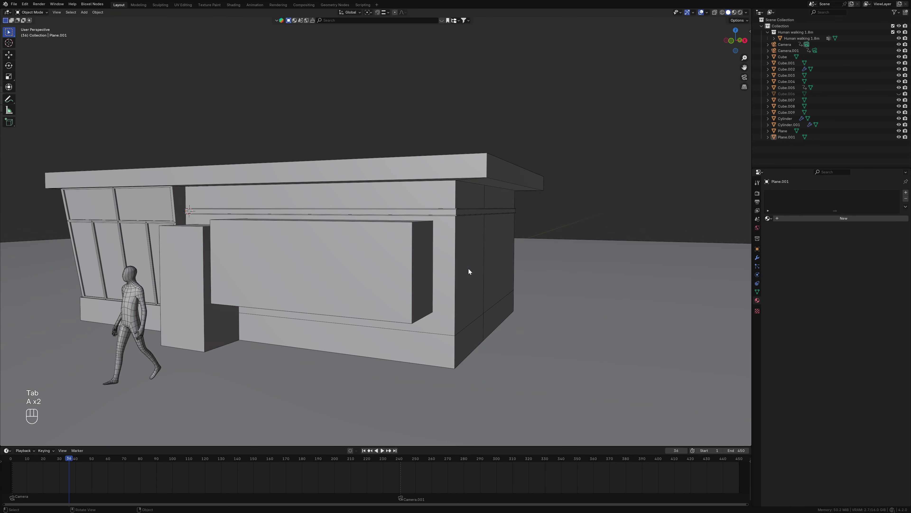
{"action": "left_click", "coordinate": [455, 213]}
{"action": "scroll", "coordinate": [439, 235], "scroll_direction": "up", "scroll_amount": 5}
{"action": "left_click", "coordinate": [439, 235]}
{"action": "middle_click_drag", "start_coordinate": [439, 235], "coordinate": [395, 225]}
{"action": "key", "text": "ctrl+z"}
{"action": "key", "text": "ctrl+z"}
{"action": "key", "text": "ctrl+z"}
{"action": "mouse_move", "coordinate": [396, 224]}
{"action": "middle_mouse_down"}
{"action": "mouse_move", "coordinate": [352, 325]}
{"action": "mouse_move", "coordinate": [326, 316]}
{"action": "mouse_move", "coordinate": [338, 362]}
{"action": "mouse_move", "coordinate": [363, 295]}
{"action": "middle_mouse_up"}
Step: Separate the window ledge faces into their own object with a Solidify modifier
{"action": "key", "text": "shift+d"}
{"action": "key", "text": "p"}
{"action": "key", "text": "Tab"}
{"action": "left_click", "coordinate": [363, 295]}
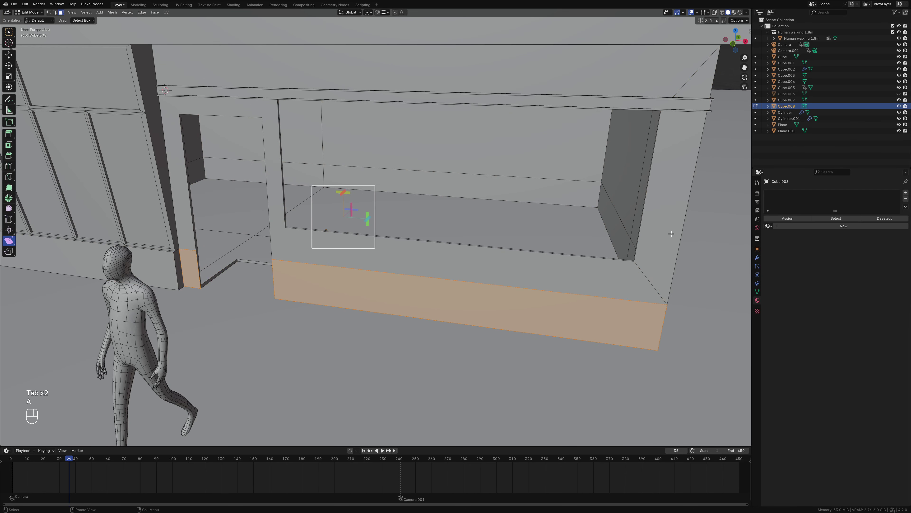
{"action": "left_click", "coordinate": [757, 257]}
{"action": "left_click", "coordinate": [778, 192]}
{"action": "left_click", "coordinate": [807, 268]}
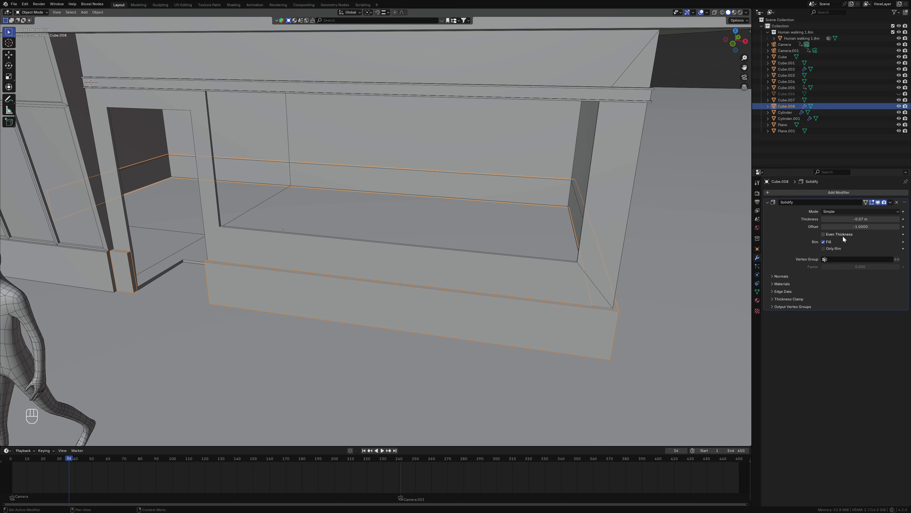
Step: Apply the ledge's scale, merge its overlapping vertices, and loop-cut the building's window wall
{"action": "key", "text": "ctrl+a"}
{"action": "key", "text": "Tab"}
{"action": "key", "text": "a"}
{"action": "key", "text": "m"}
{"action": "key", "text": "Tab"}
{"action": "scroll", "coordinate": [547, 340], "scroll_direction": "down", "scroll_amount": 5}
{"action": "left_click", "coordinate": [469, 306]}
{"action": "key", "text": "Tab"}
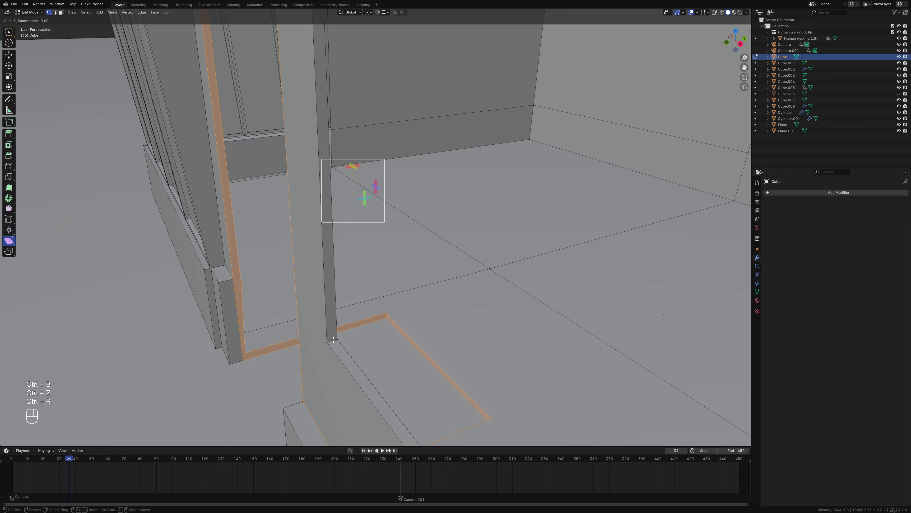
{"action": "key", "text": "ctrl+r"}
{"action": "left_click", "coordinate": [343, 338]}
Step: Try filling the window opening with a face, then undo the attempts
{"action": "key", "text": "f"}
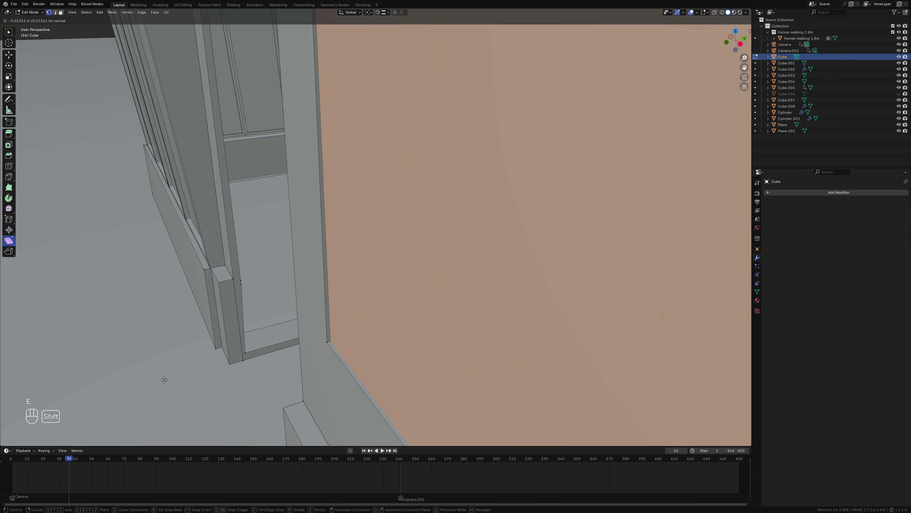
{"action": "key", "text": "ctrl+z"}
{"action": "key", "text": "ctrl+z"}
{"action": "key", "text": "f"}
{"action": "key", "text": "ctrl+z"}
{"action": "key", "text": "ctrl+z"}
{"action": "key", "text": "ctrl+z"}
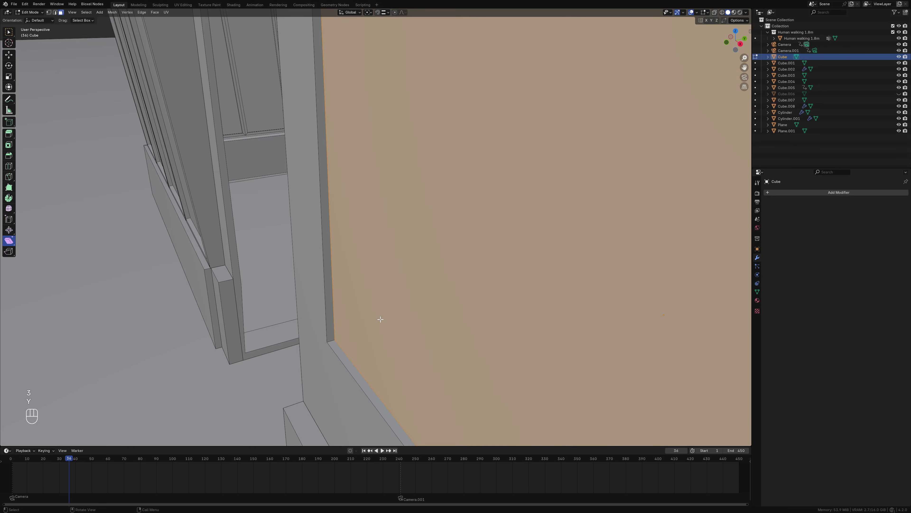
{"action": "scroll", "coordinate": [505, 281], "scroll_direction": "down", "scroll_amount": 5}
Step: Divide the window with two vertical and two horizontal loop cuts into a grid
{"action": "key", "text": "ctrl+r"}
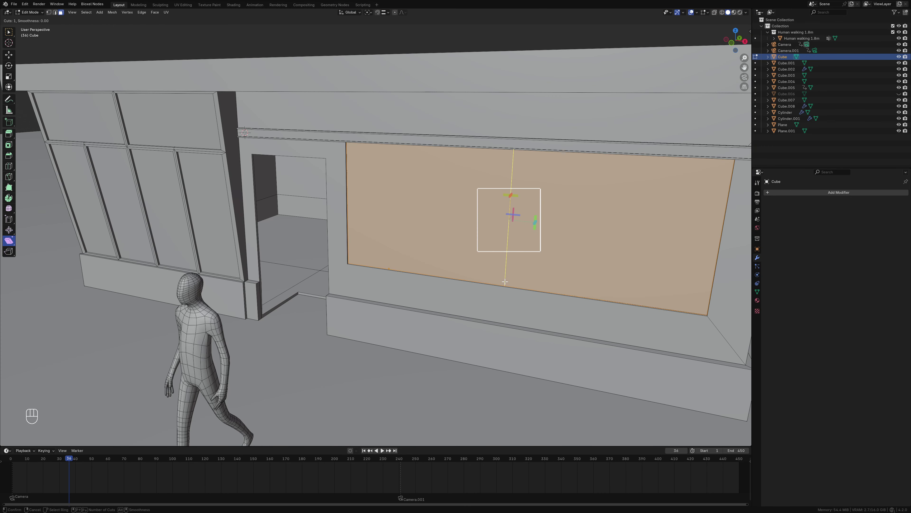
{"action": "scroll", "coordinate": [505, 282], "scroll_direction": "up", "scroll_amount": 1}
{"action": "left_click", "coordinate": [505, 280]}
{"action": "key", "text": "ctrl+r"}
{"action": "left_click", "coordinate": [565, 249]}
{"action": "scroll", "coordinate": [539, 261], "scroll_direction": "up", "scroll_amount": 3}
Step: Inset the selected window panes individually to form the frame bars
{"action": "left_click", "coordinate": [584, 315]}
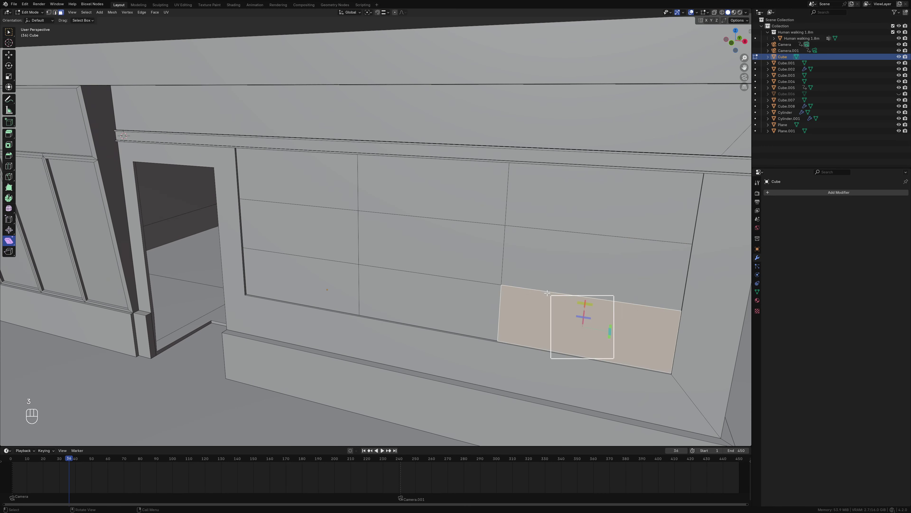
{"action": "left_click", "coordinate": [504, 249], "text": "shift"}
{"action": "scroll", "coordinate": [467, 234], "scroll_direction": "up", "scroll_amount": 2}
{"action": "left_click", "coordinate": [356, 202], "text": "shift"}
{"action": "scroll", "coordinate": [356, 203], "scroll_direction": "up", "scroll_amount": 2}
{"action": "key", "text": "i"}
{"action": "left_click", "coordinate": [535, 351]}
{"action": "key", "text": "ctrl+KP_Add"}
{"action": "key", "text": "ctrl+KP_Add"}
{"action": "key", "text": "ctrl+KP_Add"}
{"action": "key", "text": "ctrl+i"}
{"action": "mouse_move", "coordinate": [535, 351]}
{"action": "middle_mouse_down"}
{"action": "mouse_move", "coordinate": [409, 211]}
{"action": "mouse_move", "coordinate": [454, 209]}
{"action": "middle_mouse_up"}
Step: Extrude the panes slightly inward along their normals to recess the glass
{"action": "key", "text": "a"}
{"action": "key", "text": "a"}
{"action": "scroll", "coordinate": [454, 210], "scroll_direction": "down", "scroll_amount": 5}
{"action": "left_click", "coordinate": [434, 194]}
{"action": "key", "text": "ctrl+KP_Add"}
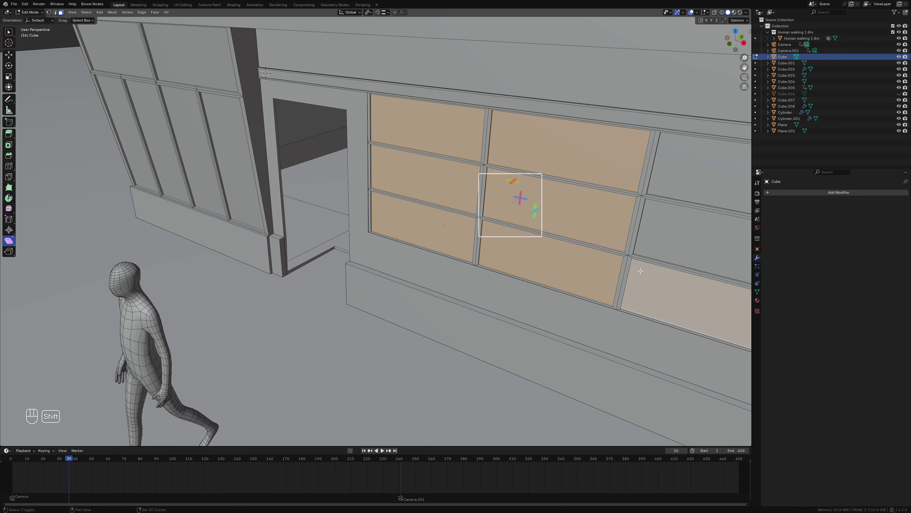
{"action": "scroll", "coordinate": [466, 196], "scroll_direction": "up", "scroll_amount": 5}
{"action": "left_click", "coordinate": [757, 300]}
{"action": "scroll", "coordinate": [394, 218], "scroll_direction": "up", "scroll_amount": 4}
{"action": "key", "text": "e"}
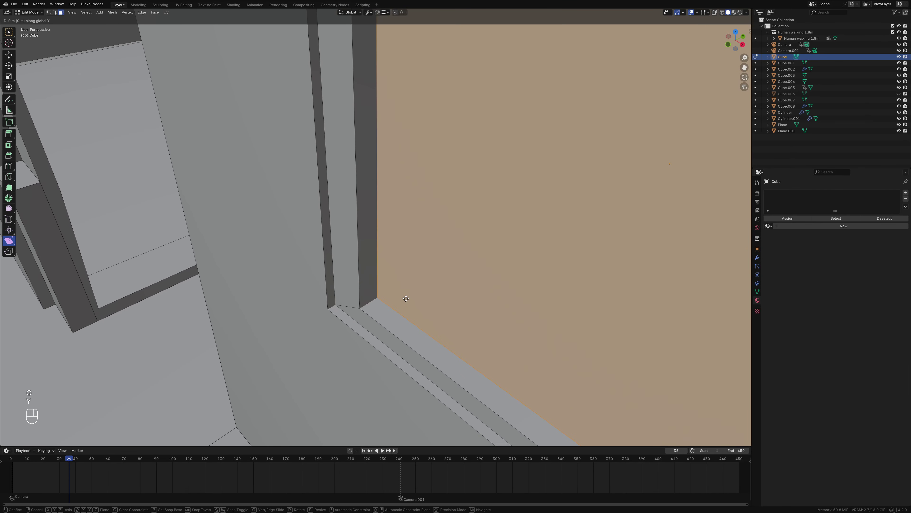
{"action": "left_click", "coordinate": [399, 305]}
{"action": "middle_click_drag", "start_coordinate": [399, 304], "coordinate": [391, 404], "text": "ctrl"}
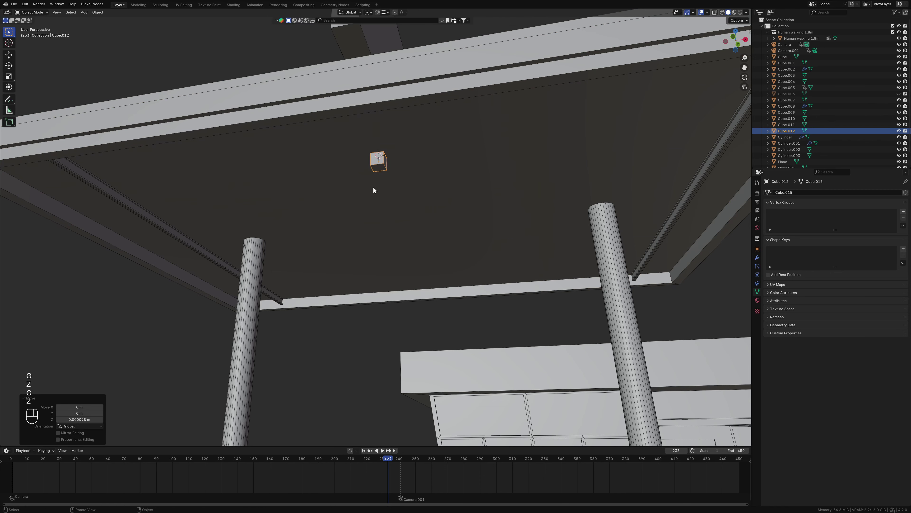
Step: Stretch the small cube along X into a long beam positioned under the canopy
{"action": "key", "text": "Tab"}
{"action": "key", "text": "g"}
{"action": "key", "text": "z"}
{"action": "key", "text": "x"}
{"action": "left_click", "coordinate": [481, 208]}
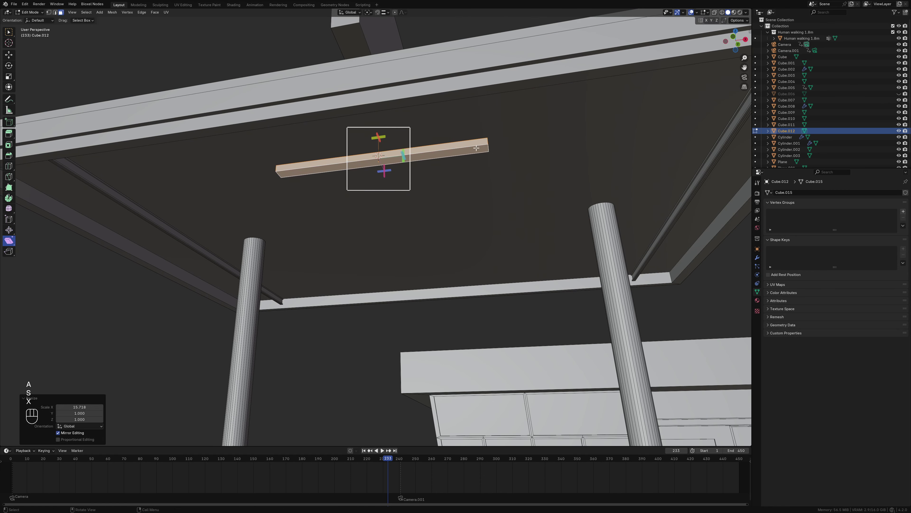
{"action": "key", "text": "g"}
{"action": "key", "text": "z"}
{"action": "left_click", "coordinate": [485, 214]}
Step: Bevel all of the beam's edges
{"action": "key", "text": "2"}
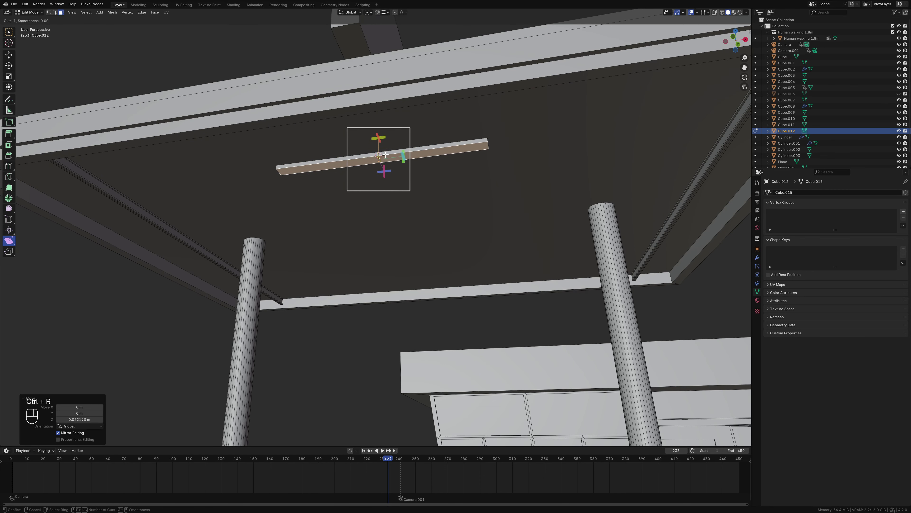
{"action": "key", "text": "a"}
{"action": "key", "text": "ctrl+b"}
{"action": "left_click", "coordinate": [590, 126]}
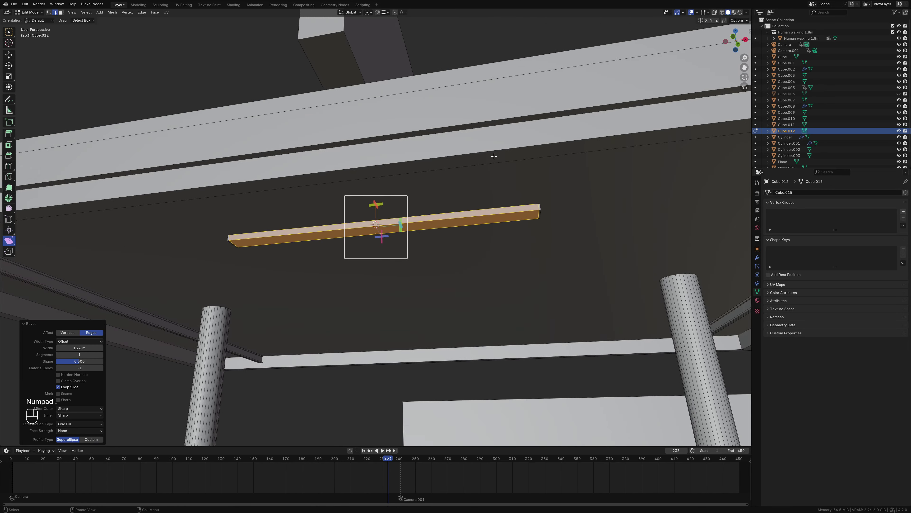
Step: Extrude the beam's end face into a housing and bevel its end edges
{"action": "mouse_move", "coordinate": [493, 152]}
{"action": "middle_mouse_down"}
{"action": "mouse_move", "coordinate": [510, 145]}
{"action": "mouse_move", "coordinate": [499, 248]}
{"action": "middle_mouse_up"}
{"action": "key", "text": "3"}
{"action": "left_click", "coordinate": [511, 144]}
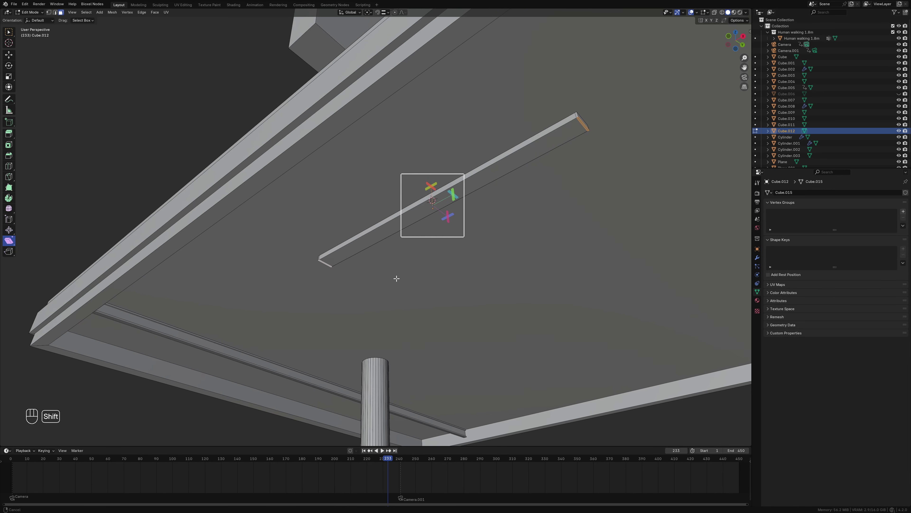
{"action": "key", "text": "e"}
{"action": "left_click", "coordinate": [498, 250]}
{"action": "middle_click_drag", "start_coordinate": [582, 207], "coordinate": [570, 163], "text": "ctrl"}
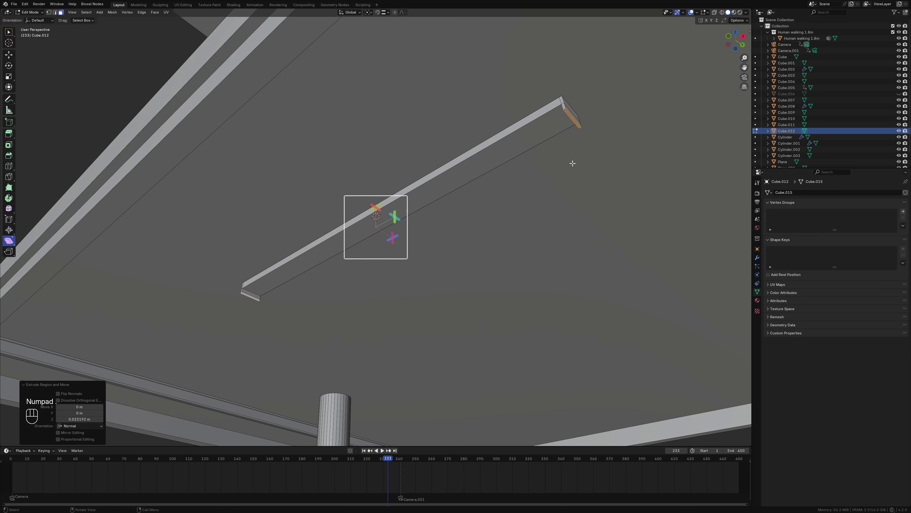
{"action": "key", "text": "2"}
{"action": "key", "text": "ctrl+b"}
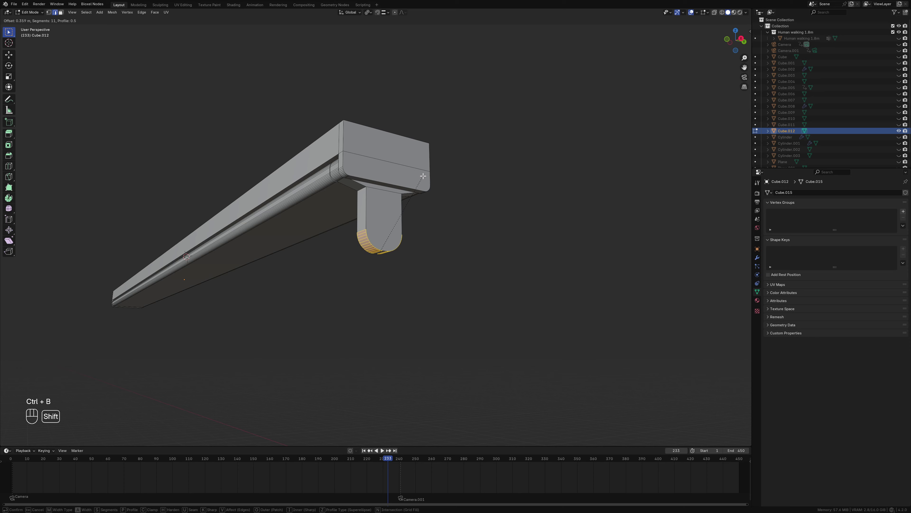
Step: Rescale the tube along X from the front view and snap the 3D cursor to the upper bar
{"action": "key", "text": "KP_1"}
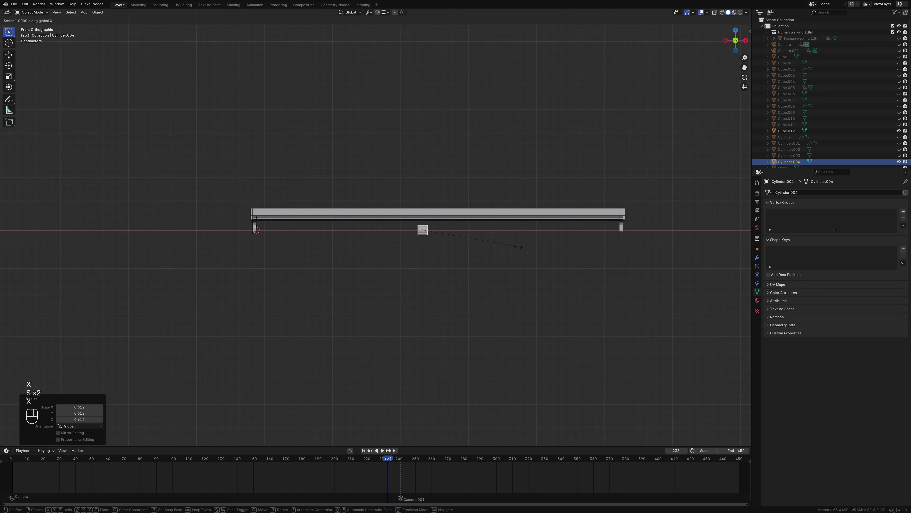
{"action": "key", "text": "s"}
{"action": "key", "text": "x"}
{"action": "left_click", "coordinate": [188, 207]}
{"action": "left_click", "coordinate": [543, 214]}
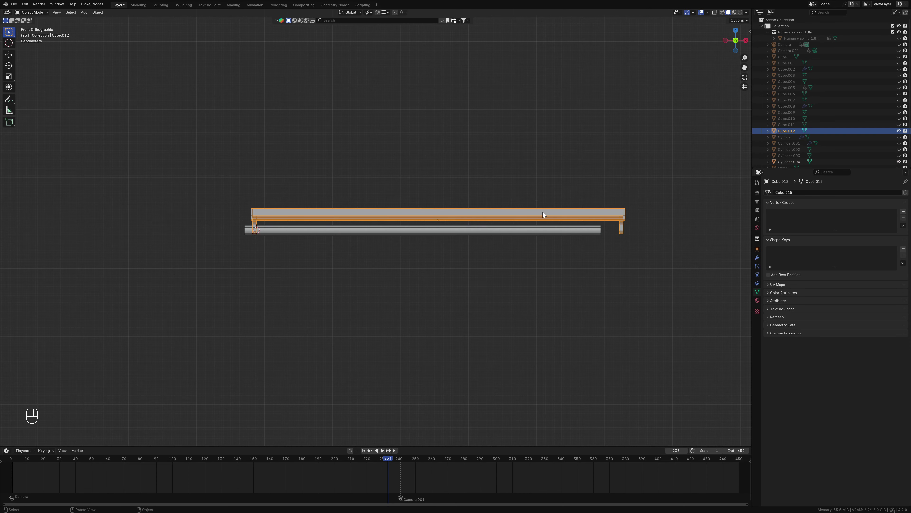
{"action": "right_click", "coordinate": [543, 214]}
{"action": "left_click", "coordinate": [580, 216]}
Step: Move the lower bar vertically and resize it along X to match the tube
{"action": "left_click", "coordinate": [514, 236]}
{"action": "scroll", "coordinate": [419, 215], "scroll_direction": "up", "scroll_amount": 3}
{"action": "key", "text": "g"}
{"action": "key", "text": "z"}
{"action": "key", "text": "Return"}
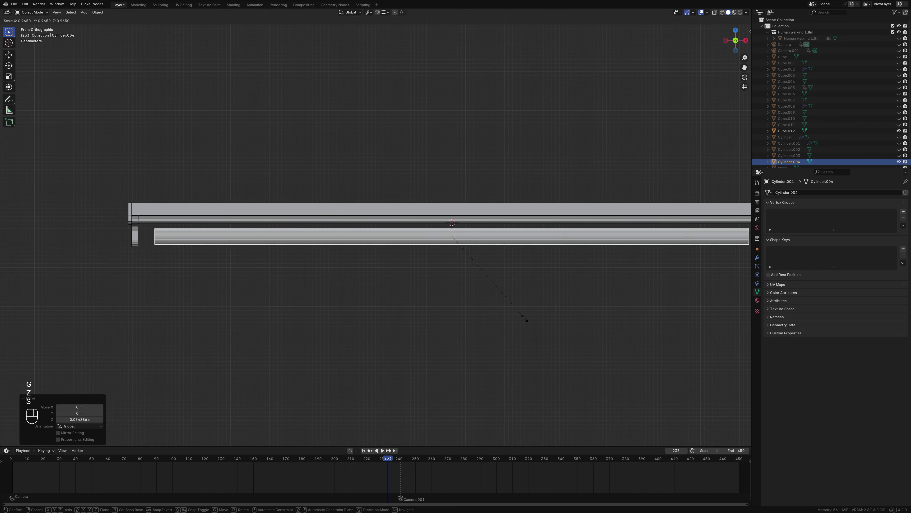
{"action": "key", "text": "s"}
{"action": "key", "text": "shift+x"}
{"action": "left_click", "coordinate": [633, 339]}
Step: Add an edge loop near the tube's end and bevel it into a rim ring
{"action": "key", "text": "Tab"}
{"action": "key", "text": "ctrl+r"}
{"action": "left_click", "coordinate": [529, 246]}
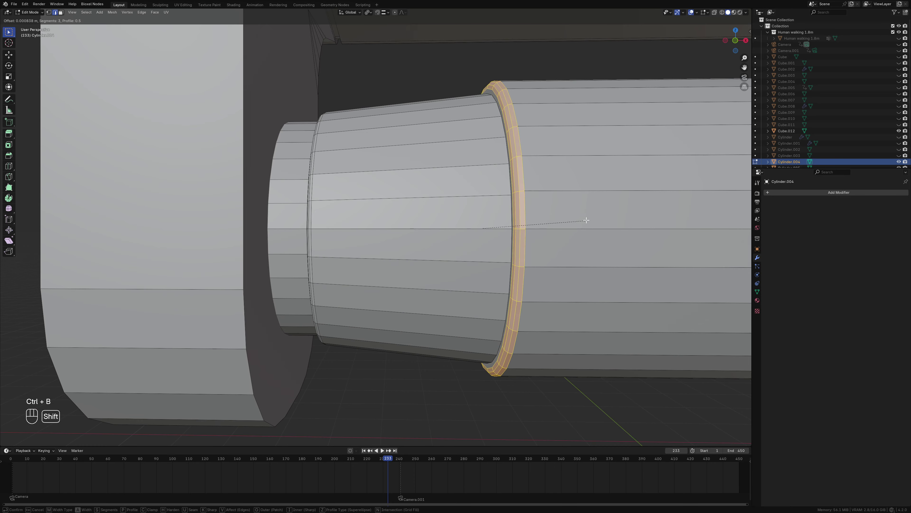
{"action": "key", "text": "Tab"}
{"action": "scroll", "coordinate": [481, 289], "scroll_direction": "down", "scroll_amount": 5}
Step: Duplicate the tube vertically into the upper bar
{"action": "key", "text": "shift+d"}
{"action": "key", "text": "z"}
{"action": "left_click", "coordinate": [460, 229]}
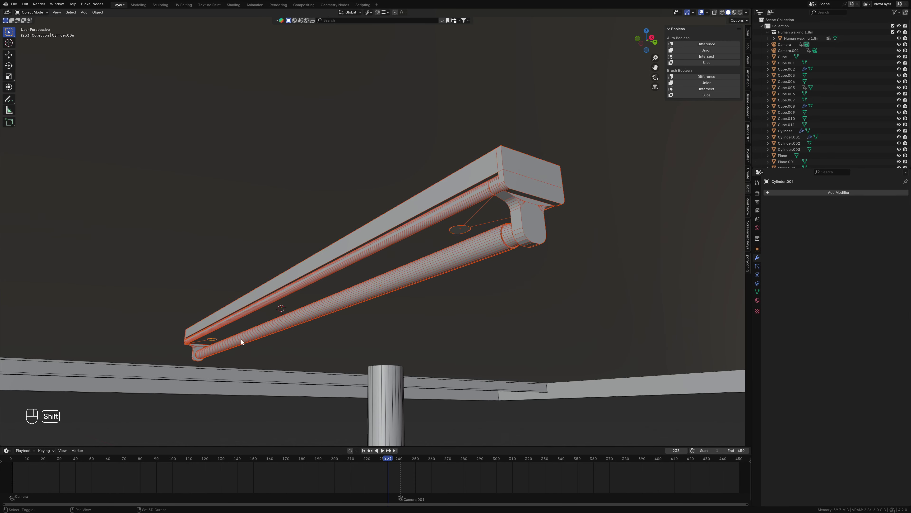
Step: Duplicate the whole light fixture about 2.786 m further along Y using a top wireframe view
{"action": "key", "text": "KP_7"}
{"action": "key", "text": "shift+z"}
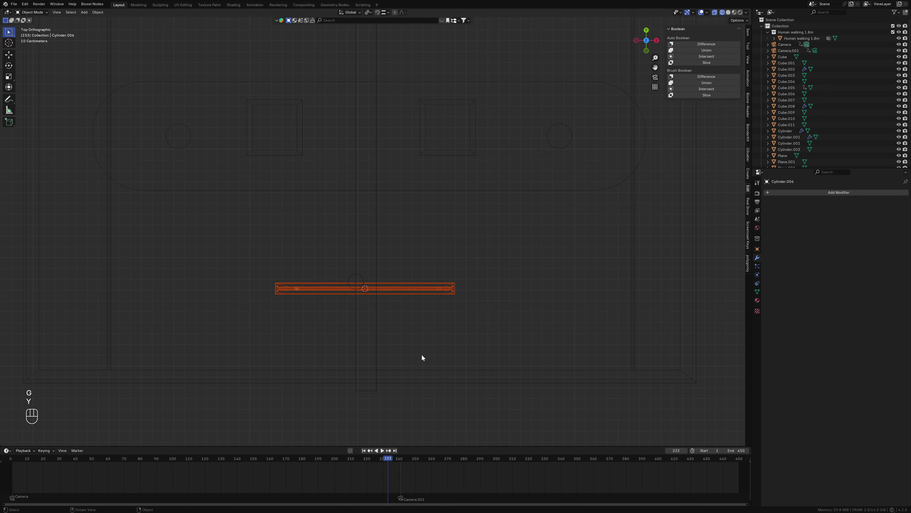
{"action": "middle_click_drag", "start_coordinate": [421, 353], "coordinate": [425, 308]}
{"action": "key", "text": "KP_7"}
{"action": "key", "text": "shift+d"}
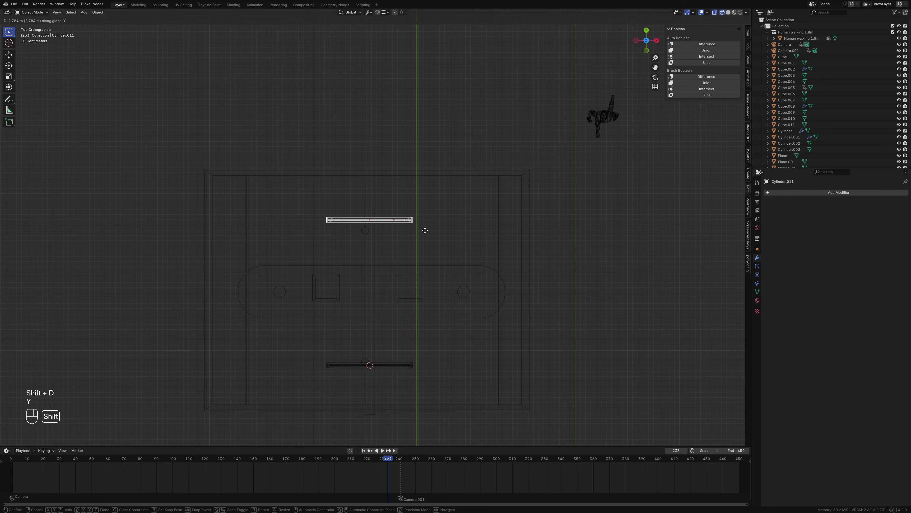
{"action": "left_click", "coordinate": [423, 223], "text": "ctrl"}
Step: Return to solid shading, look through the scene camera, and save as Template.blend
{"action": "key", "text": "shift+z"}
{"action": "key", "text": "a"}
{"action": "key", "text": "a"}
{"action": "key", "text": "ctrl+s"}
{"action": "key", "text": "KP_0"}
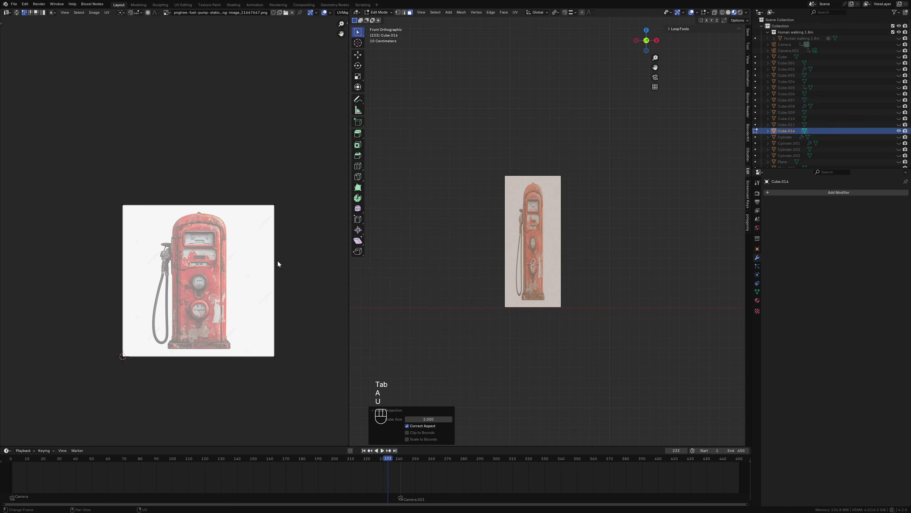
Step: Apply the pump's transforms and Cube Project its whole mesh's UVs
{"action": "scroll", "coordinate": [278, 264], "scroll_direction": "up", "scroll_amount": 2}
{"action": "key", "text": "Tab"}
{"action": "key", "text": "ctrl+a"}
{"action": "left_click", "coordinate": [538, 249]}
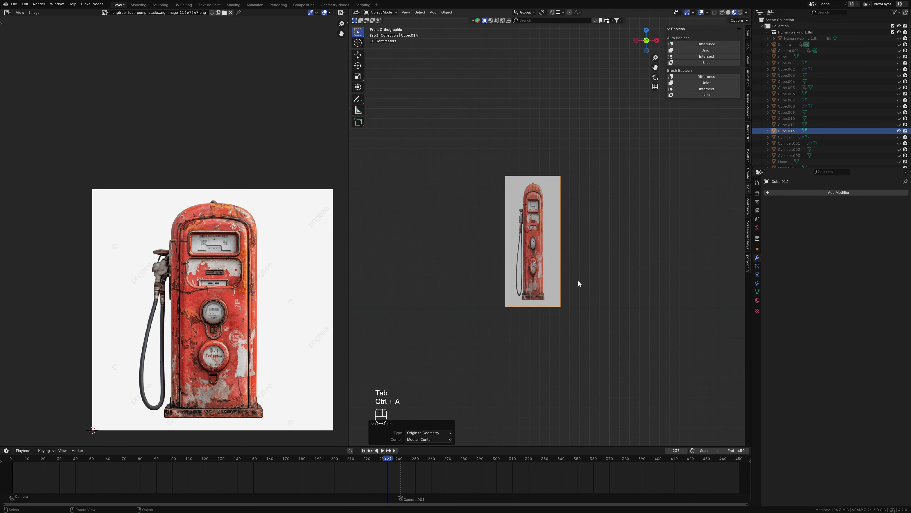
{"action": "key", "text": "Tab"}
{"action": "key", "text": "a"}
{"action": "key", "text": "u"}
{"action": "left_click", "coordinate": [520, 279]}
Step: Scale all the pump's UVs down to fit the photo texture
{"action": "scroll", "coordinate": [570, 268], "scroll_direction": "up", "scroll_amount": 3}
{"action": "middle_click_drag", "start_coordinate": [570, 268], "coordinate": [600, 270], "text": "shift"}
{"action": "key", "text": "a"}
{"action": "key", "text": "s"}
{"action": "left_click", "coordinate": [277, 295]}
{"action": "scroll", "coordinate": [549, 288], "scroll_direction": "up", "scroll_amount": 3}
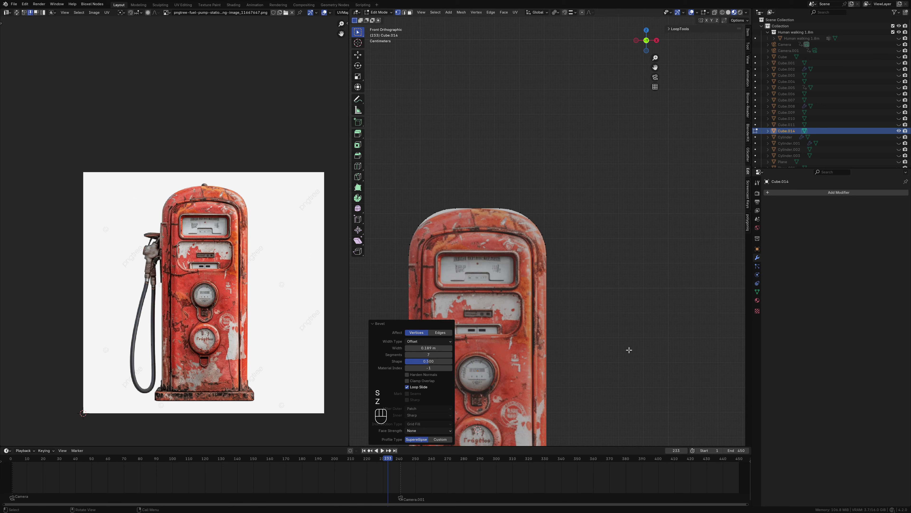
Step: Shorten the pump block's height to 0.701 along Z, leaving its width unchanged
{"action": "key", "text": "s"}
{"action": "key", "text": "z"}
{"action": "left_click", "coordinate": [614, 326]}
{"action": "left_click", "coordinate": [739, 20]}
{"action": "key", "text": "s"}
{"action": "key", "text": "z"}
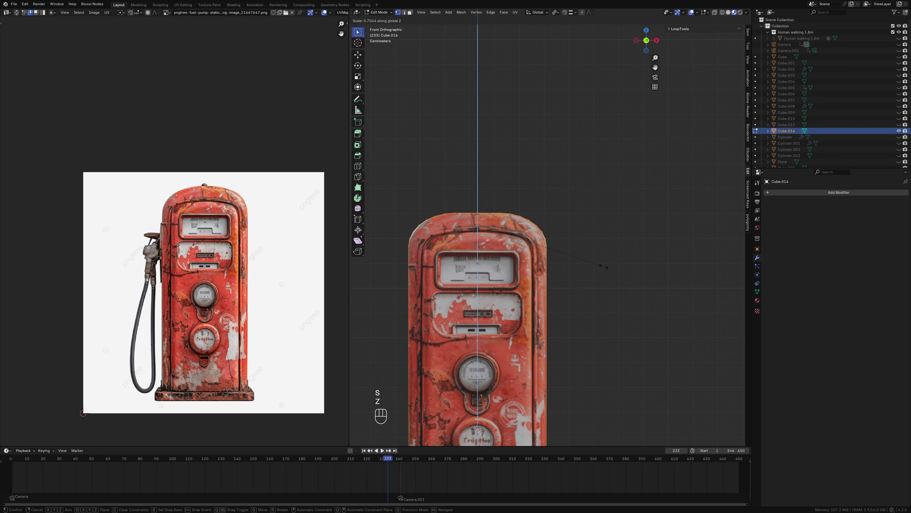
{"action": "left_click", "coordinate": [675, 273]}
{"action": "scroll", "coordinate": [674, 273], "scroll_direction": "up", "scroll_amount": 1}
{"action": "key", "text": "s"}
{"action": "key", "text": "x"}
{"action": "key", "text": "Escape"}
Step: Add a loop cut around the pump near its bottom
{"action": "middle_click_drag", "start_coordinate": [610, 252], "coordinate": [538, 233]}
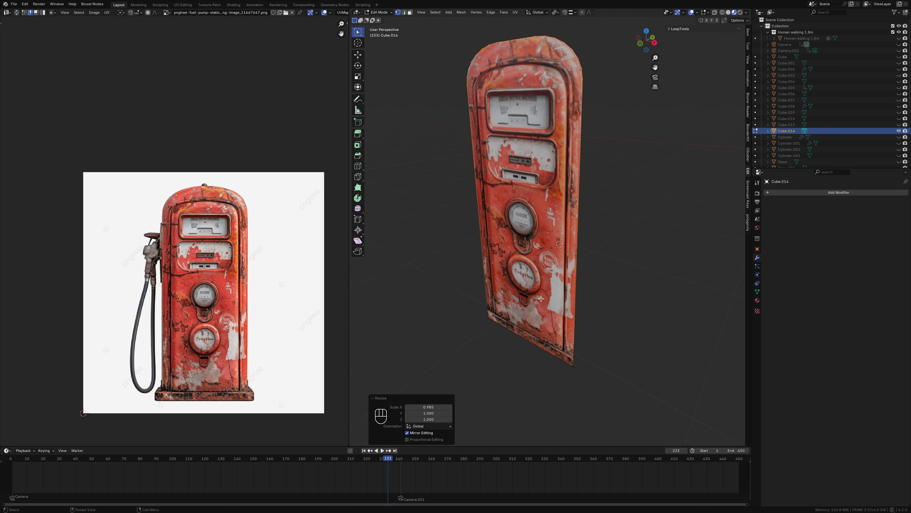
{"action": "key", "text": "ctrl+r"}
{"action": "left_click", "coordinate": [486, 373]}
{"action": "left_click", "coordinate": [487, 415]}
Step: Knife-cut the pump's rounded top outline across the front
{"action": "middle_click_drag", "start_coordinate": [487, 415], "coordinate": [466, 359]}
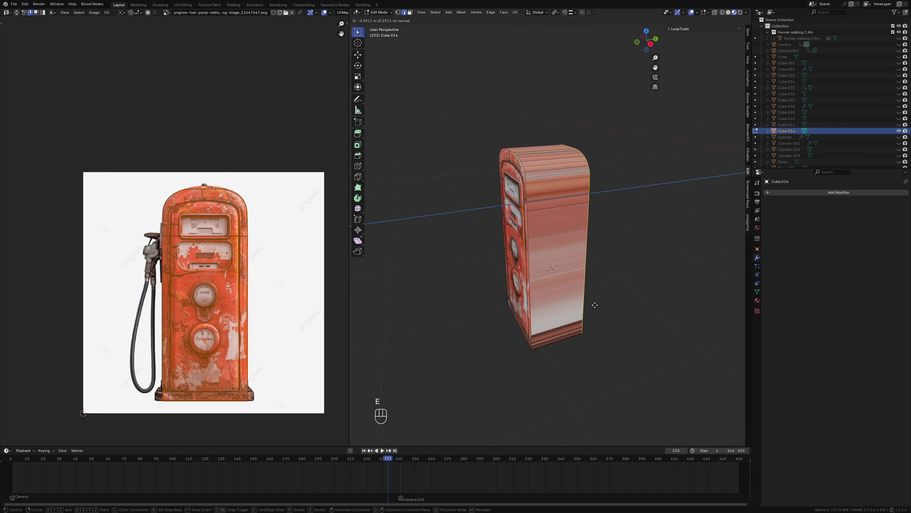
{"action": "key", "text": "a"}
{"action": "key", "text": "a"}
{"action": "key", "text": "k"}
{"action": "key", "text": "z"}
{"action": "key", "text": "z"}
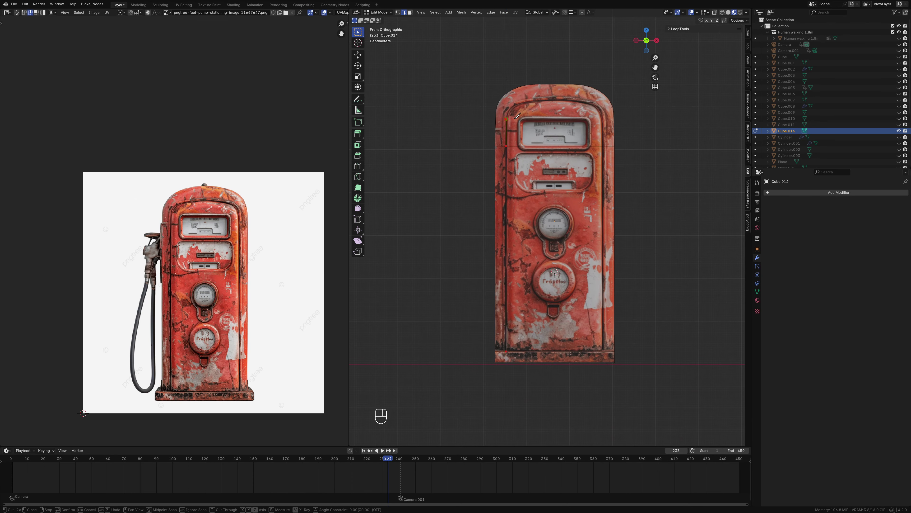
{"action": "scroll", "coordinate": [503, 194], "scroll_direction": "up", "scroll_amount": 5}
{"action": "left_click", "coordinate": [531, 180]}
{"action": "left_click", "coordinate": [578, 174]}
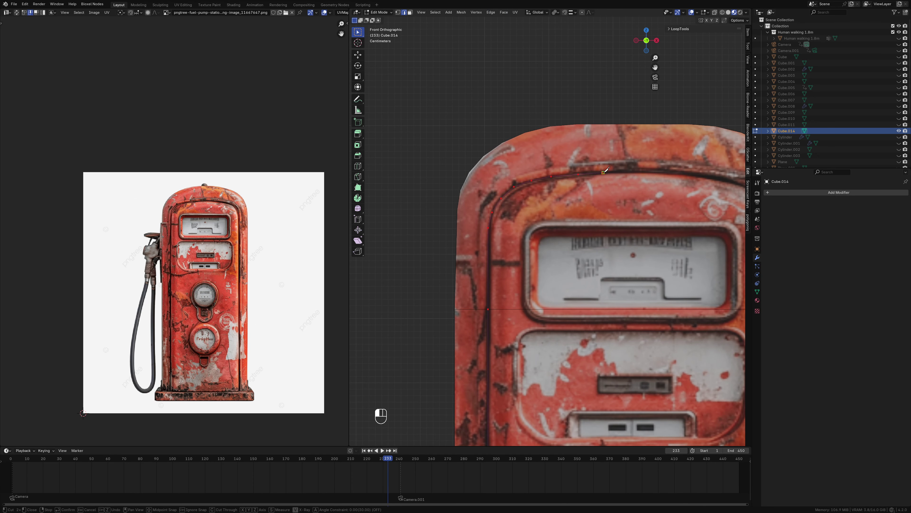
{"action": "left_click", "coordinate": [630, 172]}
{"action": "middle_click_drag", "start_coordinate": [668, 172], "coordinate": [533, 159]}
{"action": "left_click", "coordinate": [532, 159]}
{"action": "left_click", "coordinate": [607, 171]}
{"action": "key", "text": "Return"}
Step: Extrude the bottom faces into a wider base, scaled outward with depth 1.116
{"action": "mouse_move", "coordinate": [627, 180]}
{"action": "middle_mouse_down"}
{"action": "mouse_move", "coordinate": [574, 323]}
{"action": "mouse_move", "coordinate": [577, 359]}
{"action": "mouse_move", "coordinate": [547, 321]}
{"action": "mouse_move", "coordinate": [520, 251]}
{"action": "middle_mouse_up"}
{"action": "left_click", "coordinate": [589, 328]}
{"action": "left_click", "coordinate": [502, 334], "text": "shift"}
{"action": "key", "text": "e"}
{"action": "key", "text": "s"}
{"action": "key", "text": "shift+z"}
{"action": "key", "text": "s"}
{"action": "key", "text": "y"}
{"action": "left_click", "coordinate": [559, 336]}
Step: Select the pump's front edge loop and start bevelling it
{"action": "key", "text": "2"}
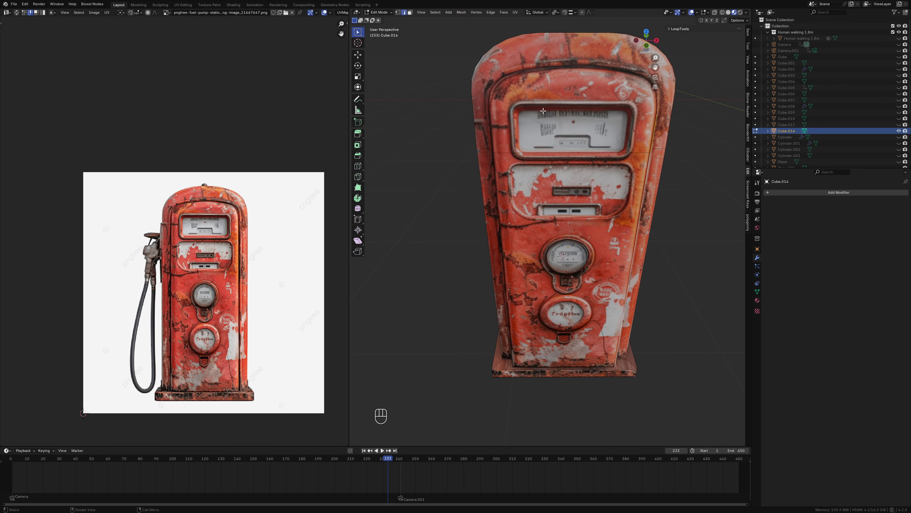
{"action": "left_click", "coordinate": [501, 216], "text": "ctrl"}
{"action": "mouse_move", "coordinate": [500, 216]}
{"action": "middle_mouse_down"}
{"action": "mouse_move", "coordinate": [505, 201]}
{"action": "mouse_move", "coordinate": [517, 199]}
{"action": "middle_mouse_up"}
{"action": "key", "text": "ctrl+b"}
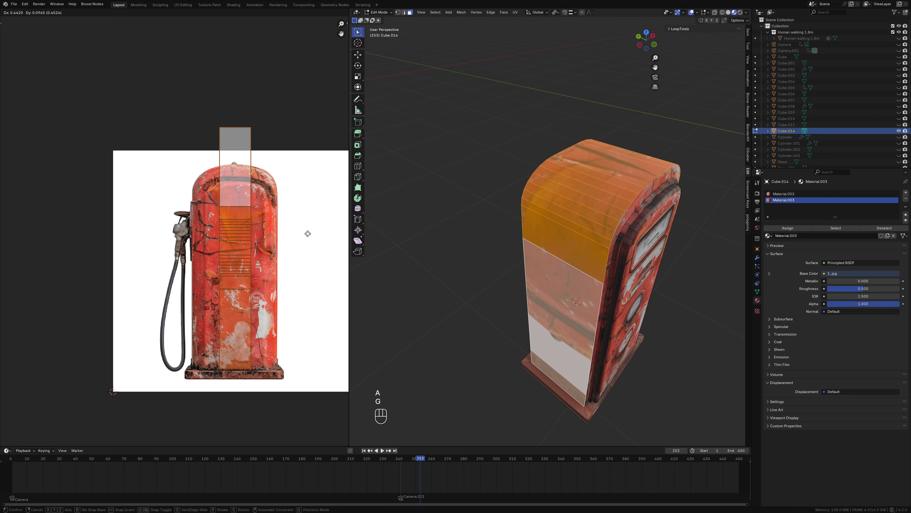
Step: Narrow, shorten and shift the side UV island vertically onto the side-view pump image
{"action": "key", "text": "s"}
{"action": "key", "text": "x"}
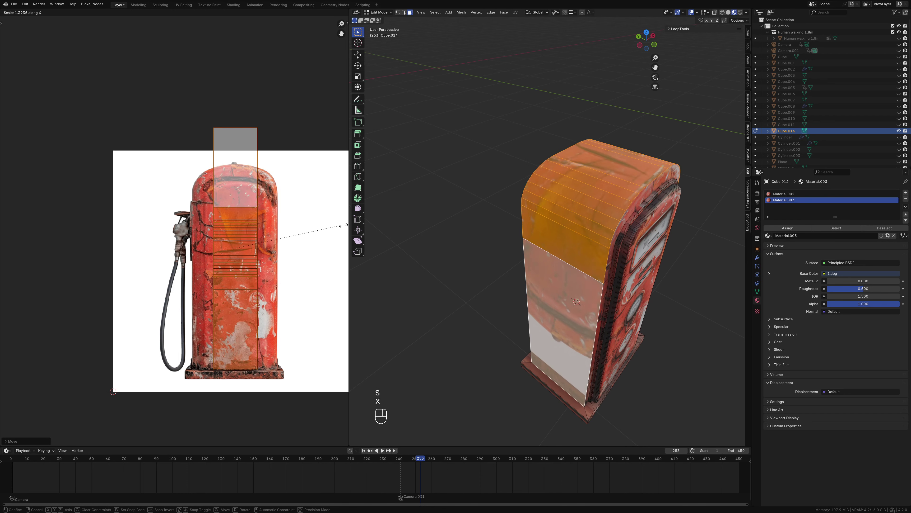
{"action": "left_click", "coordinate": [80, 219]}
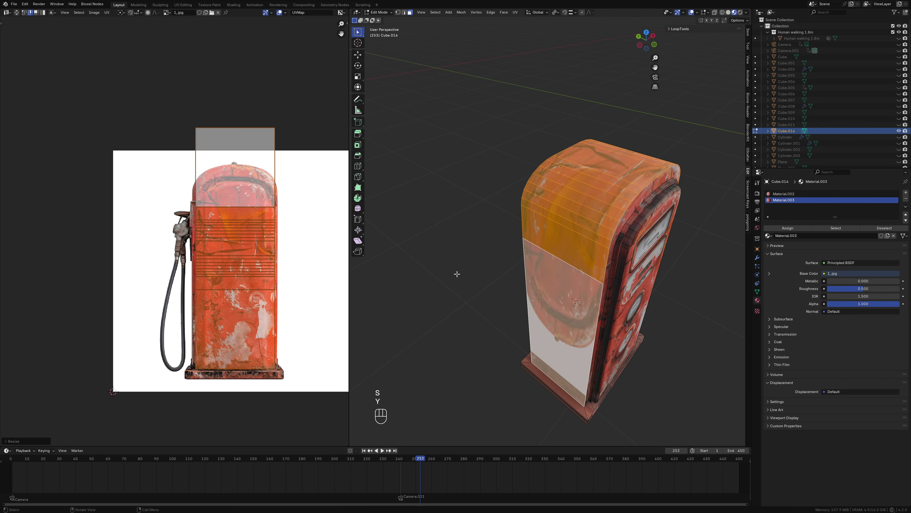
{"action": "middle_click_drag", "start_coordinate": [455, 271], "coordinate": [477, 273]}
{"action": "key", "text": "a"}
{"action": "key", "text": "s"}
{"action": "key", "text": "y"}
{"action": "left_click", "coordinate": [309, 226]}
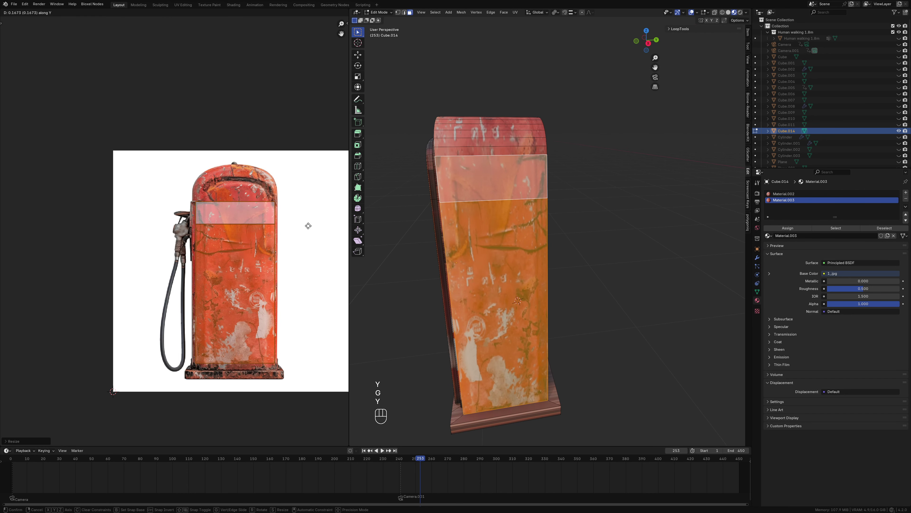
{"action": "key", "text": "g"}
{"action": "key", "text": "y"}
{"action": "left_click", "coordinate": [317, 217]}
{"action": "scroll", "coordinate": [347, 212], "scroll_direction": "up", "scroll_amount": 1}
Step: Vertex-bevel the display window's lower corners round and inset the window face
{"action": "middle_click_drag", "start_coordinate": [502, 259], "coordinate": [481, 280]}
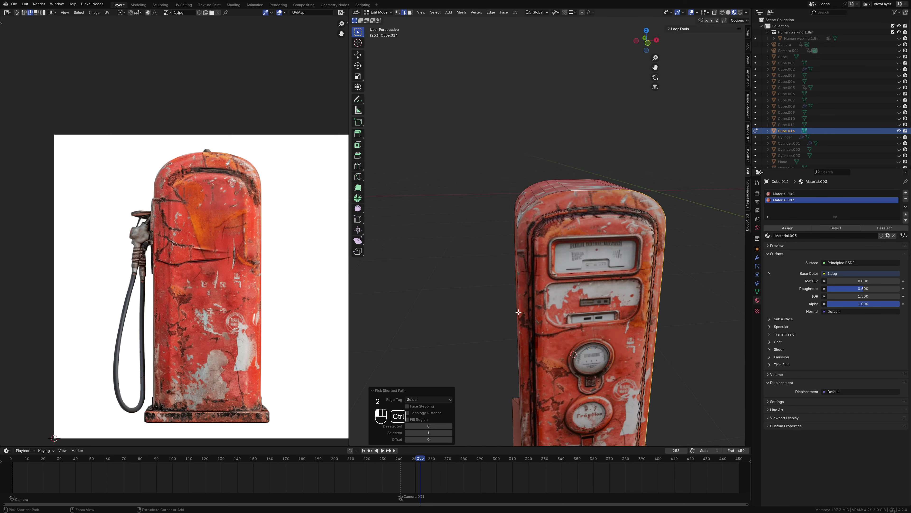
{"action": "left_click", "coordinate": [479, 283], "text": "ctrl"}
{"action": "key", "text": "KP_3"}
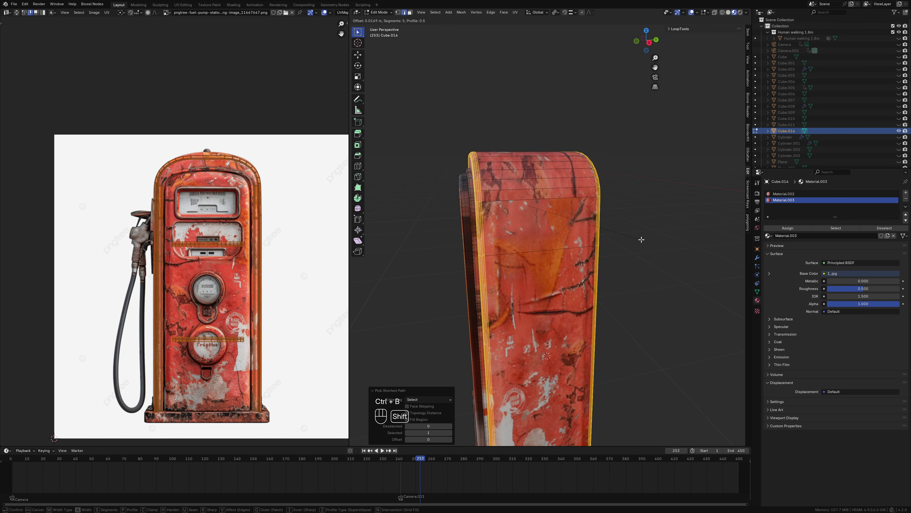
{"action": "key", "text": "ctrl+space"}
{"action": "key", "text": "KP_1"}
{"action": "key", "text": "ctrl+shift+b"}
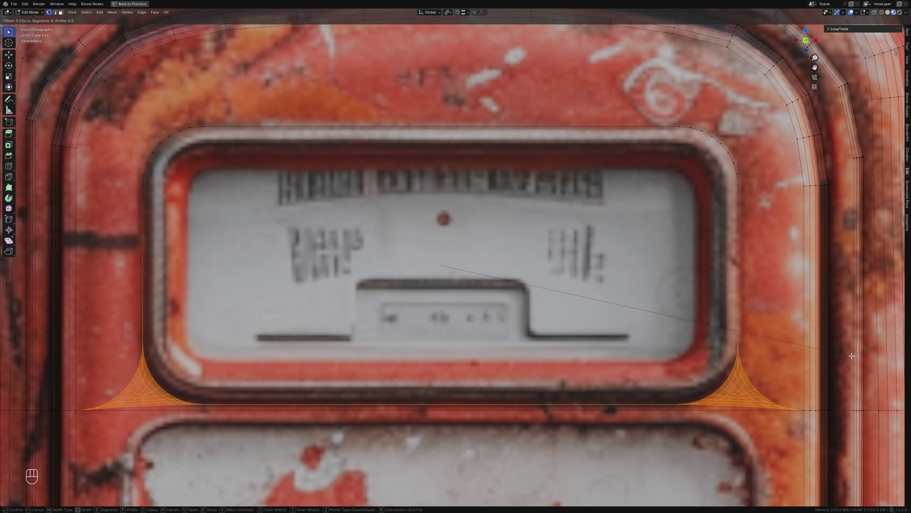
{"action": "left_click", "coordinate": [852, 355]}
{"action": "key", "text": "3"}
{"action": "key", "text": "i"}
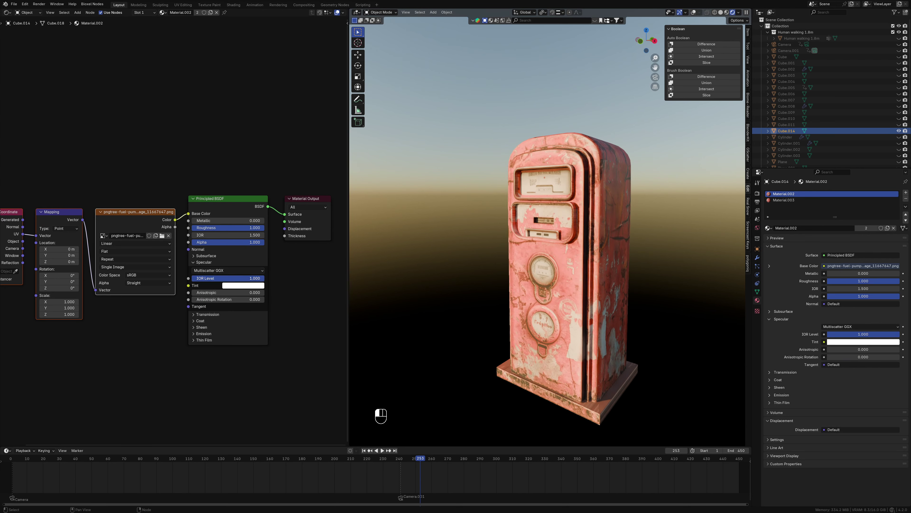
Step: Drive the pump's Roughness from the image through a Color Ramp with stops 0.370 and 0.700
{"action": "left_click_drag", "start_coordinate": [95, 196], "coordinate": [239, 211]}
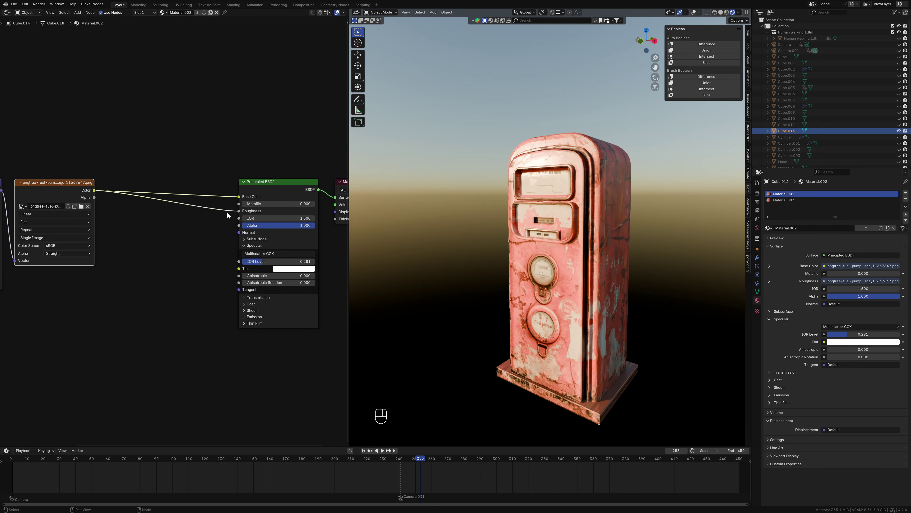
{"action": "scroll", "coordinate": [212, 222], "scroll_direction": "up", "scroll_amount": 2}
{"action": "key", "text": "shift+a"}
{"action": "left_click", "coordinate": [238, 242]}
{"action": "left_click", "coordinate": [186, 215]}
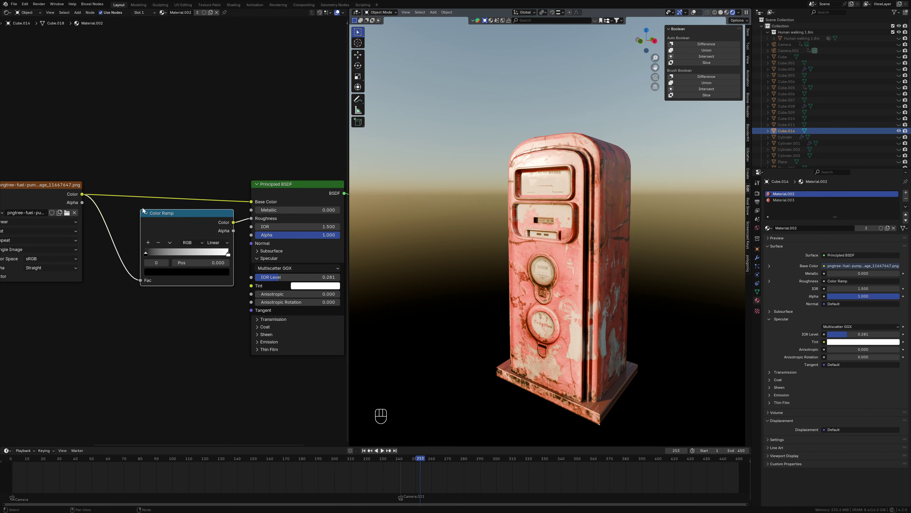
{"action": "scroll", "coordinate": [495, 256], "scroll_direction": "up", "scroll_amount": 2}
{"action": "scroll", "coordinate": [162, 291], "scroll_direction": "up", "scroll_amount": 2}
{"action": "left_click_drag", "start_coordinate": [162, 291], "coordinate": [207, 290]}
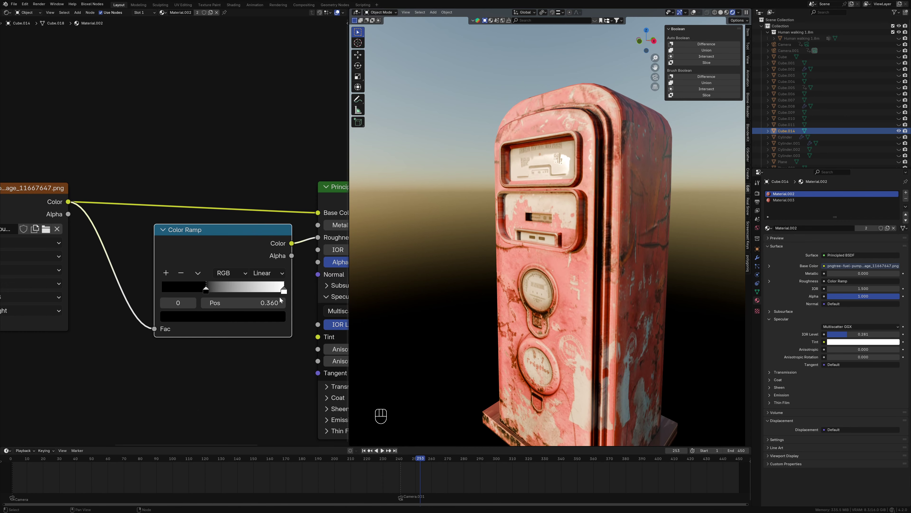
{"action": "left_click_drag", "start_coordinate": [284, 291], "coordinate": [248, 290]}
Step: Set Metallic to 0.138 and feed it from the image through a second Color Ramp, white stop 0.515
{"action": "scroll", "coordinate": [247, 290], "scroll_direction": "down", "scroll_amount": 2}
{"action": "middle_click_drag", "start_coordinate": [272, 360], "coordinate": [173, 359]}
{"action": "left_click_drag", "start_coordinate": [222, 244], "coordinate": [235, 245]}
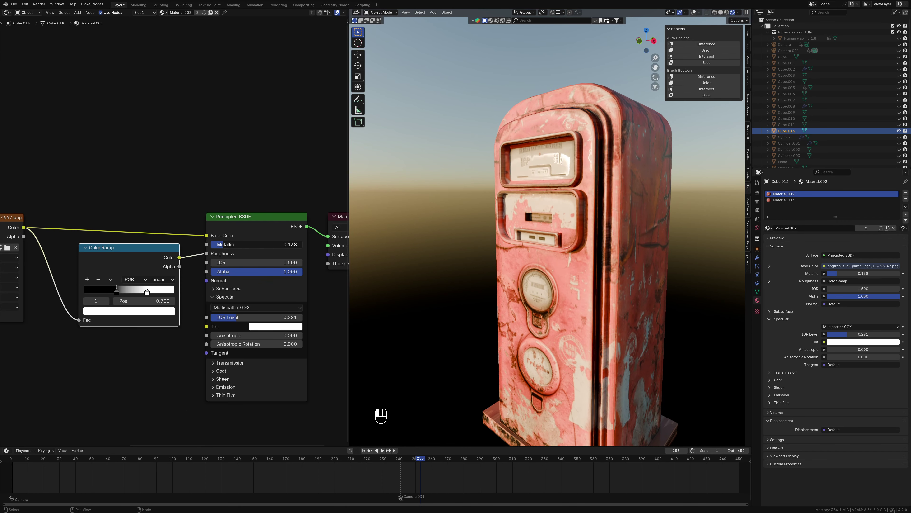
{"action": "left_click_drag", "start_coordinate": [23, 227], "coordinate": [207, 244]}
{"action": "scroll", "coordinate": [162, 269], "scroll_direction": "down", "scroll_amount": 2}
{"action": "scroll", "coordinate": [142, 268], "scroll_direction": "up", "scroll_amount": 2}
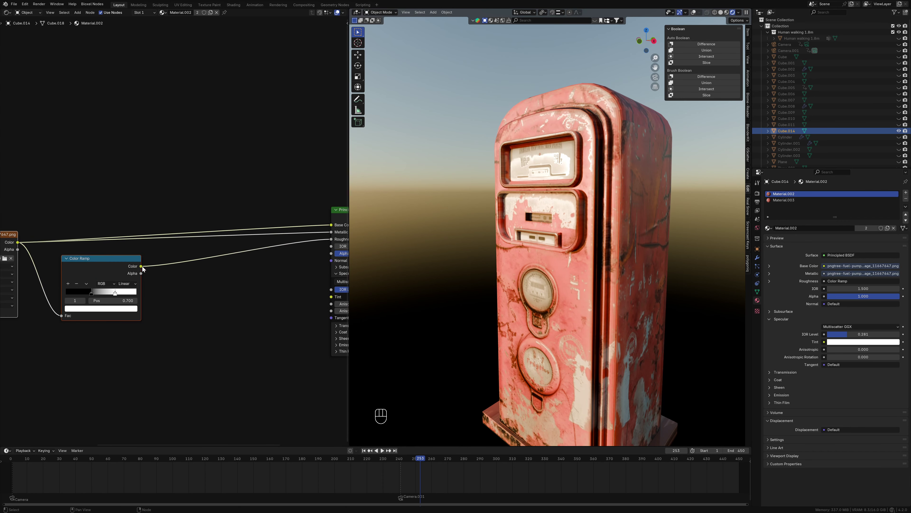
{"action": "key", "text": "ctrl+z"}
{"action": "key", "text": "shift+a"}
{"action": "left_click", "coordinate": [251, 233]}
{"action": "left_click", "coordinate": [153, 186]}
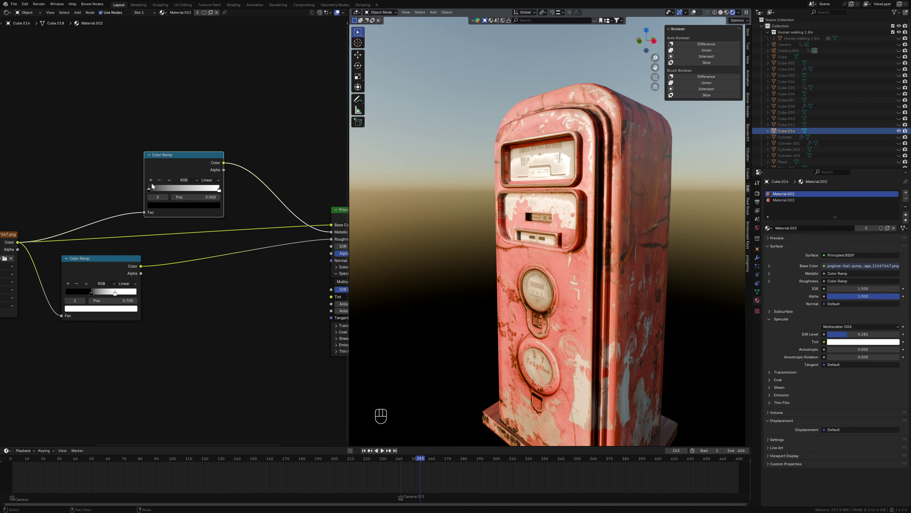
{"action": "left_click_drag", "start_coordinate": [219, 188], "coordinate": [185, 188]}
Step: Add a Bump node to the shader's Normal with strength and distance 0.1
{"action": "key", "text": "shift+a"}
{"action": "type", "text": "bu"}
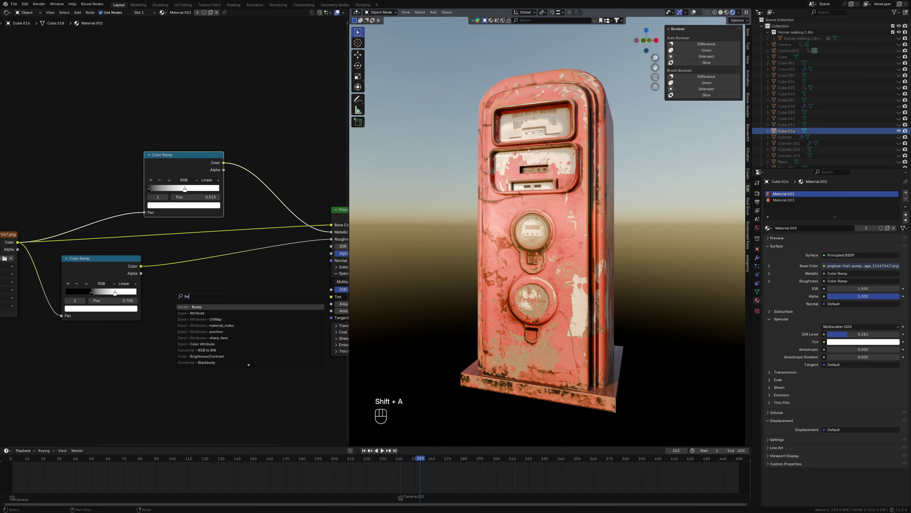
{"action": "key", "text": "Return"}
{"action": "left_click_drag", "start_coordinate": [324, 316], "coordinate": [331, 261]}
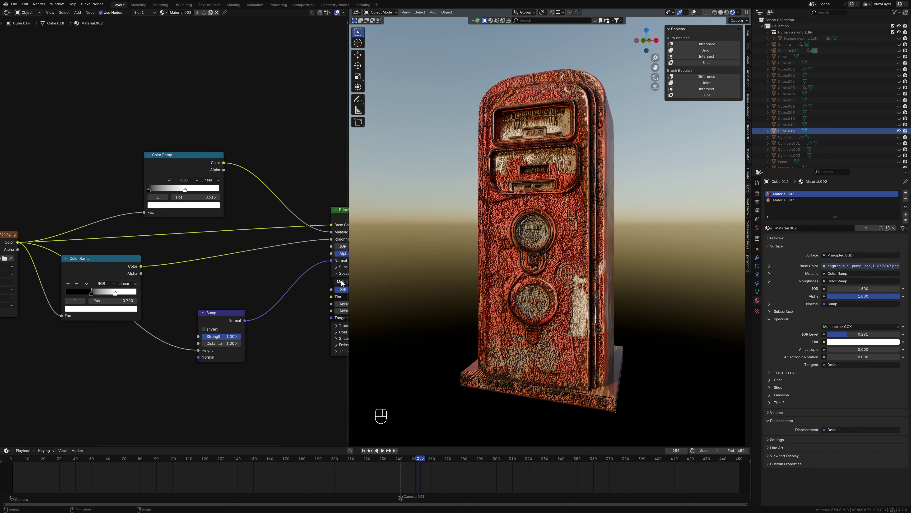
{"action": "left_click_drag", "start_coordinate": [225, 336], "coordinate": [225, 343]}
{"action": "type", "text": "0.1"}
{"action": "key", "text": "Return"}
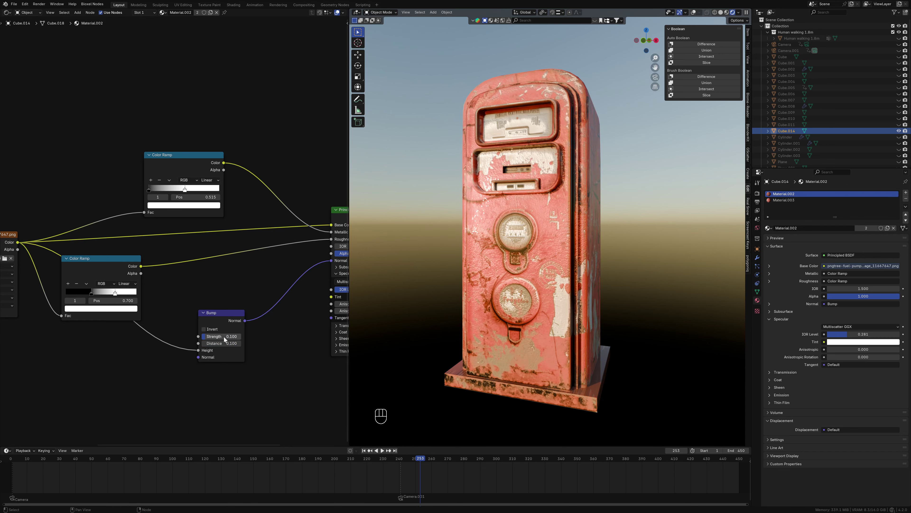
Step: Apply Shade Auto Smooth to the fuel pump and orbit to check its side
{"action": "middle_click_drag", "start_coordinate": [512, 284], "coordinate": [535, 211]}
{"action": "right_click", "coordinate": [535, 211]}
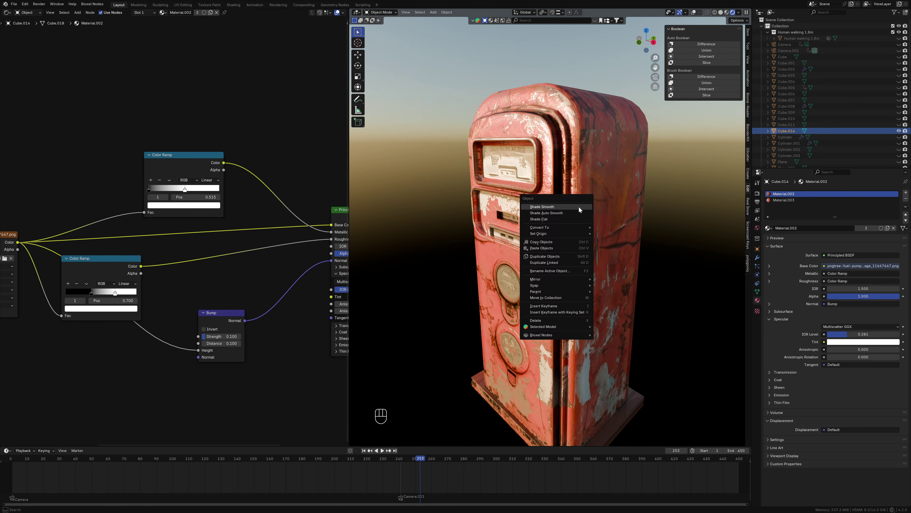
{"action": "left_click", "coordinate": [542, 218]}
{"action": "scroll", "coordinate": [413, 241], "scroll_direction": "up", "scroll_amount": 4}
{"action": "scroll", "coordinate": [412, 241], "scroll_direction": "down", "scroll_amount": 8}
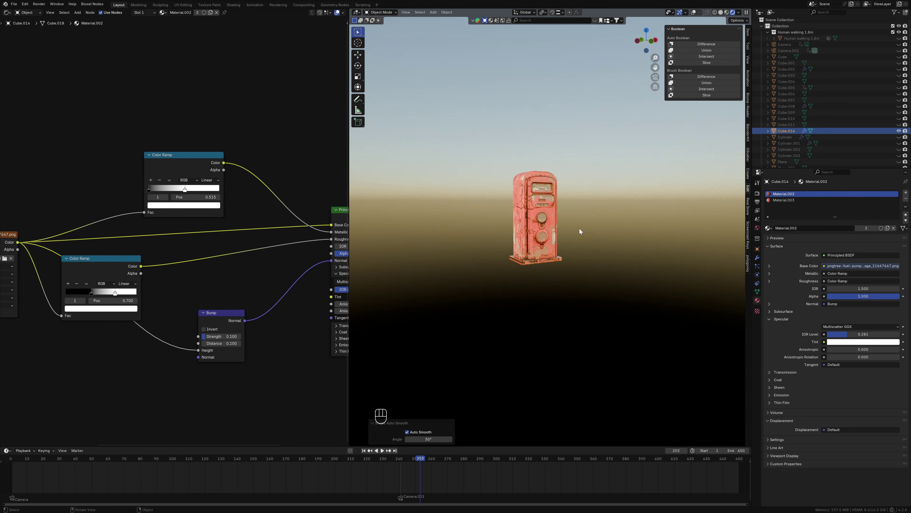
{"action": "middle_click_drag", "start_coordinate": [580, 231], "coordinate": [466, 215]}
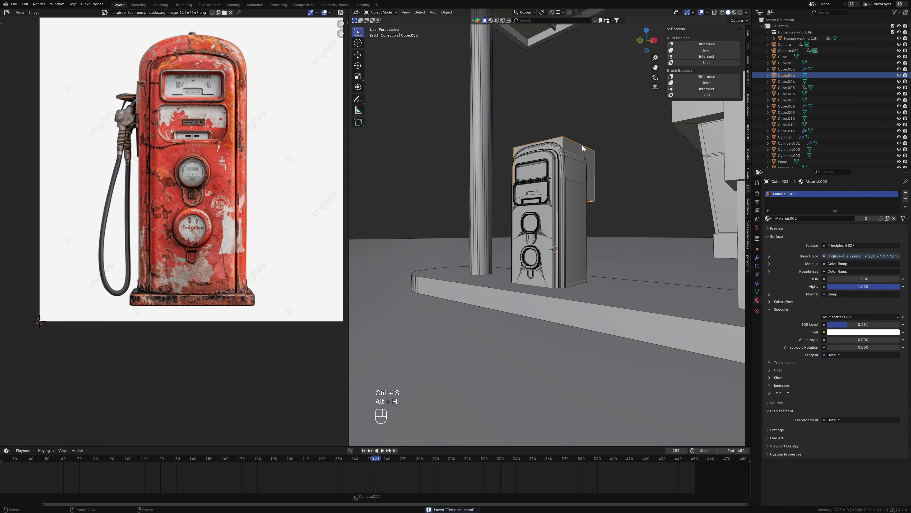
Step: Delete the unwanted pump copy and adjust the fuel pump's height along Z
{"action": "key", "text": "Delete"}
{"action": "key", "text": "g"}
{"action": "key", "text": "z"}
{"action": "left_click", "coordinate": [557, 248]}
{"action": "scroll", "coordinate": [557, 248], "scroll_direction": "down", "scroll_amount": 5}
{"action": "middle_click_drag", "start_coordinate": [558, 247], "coordinate": [539, 252]}
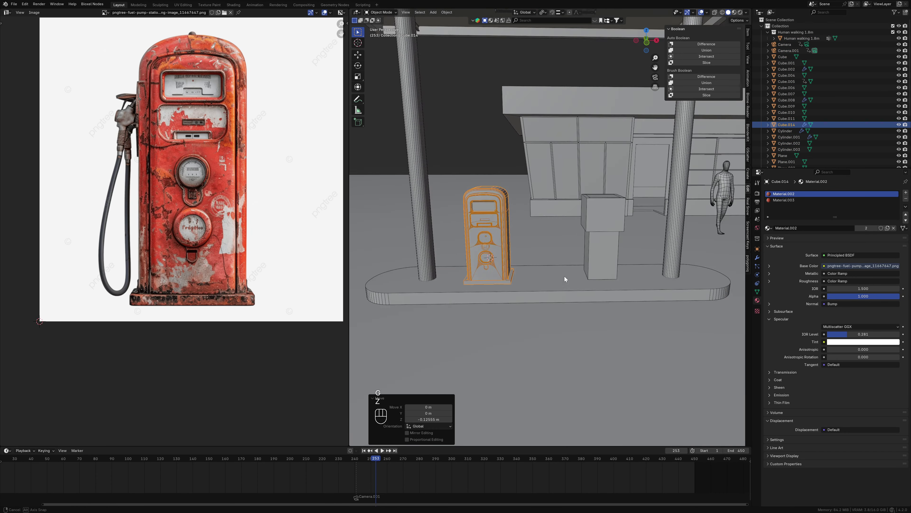
Step: Duplicate the pump sideways along X beside the first and delete the leftover copy
{"action": "key", "text": "shift+d"}
{"action": "key", "text": "x"}
{"action": "left_click", "coordinate": [589, 259]}
{"action": "scroll", "coordinate": [590, 259], "scroll_direction": "down", "scroll_amount": 3}
{"action": "key", "text": "Delete"}
Step: Check the pumps through the camera without overlays, save, then return to front view
{"action": "key", "text": "KP_0"}
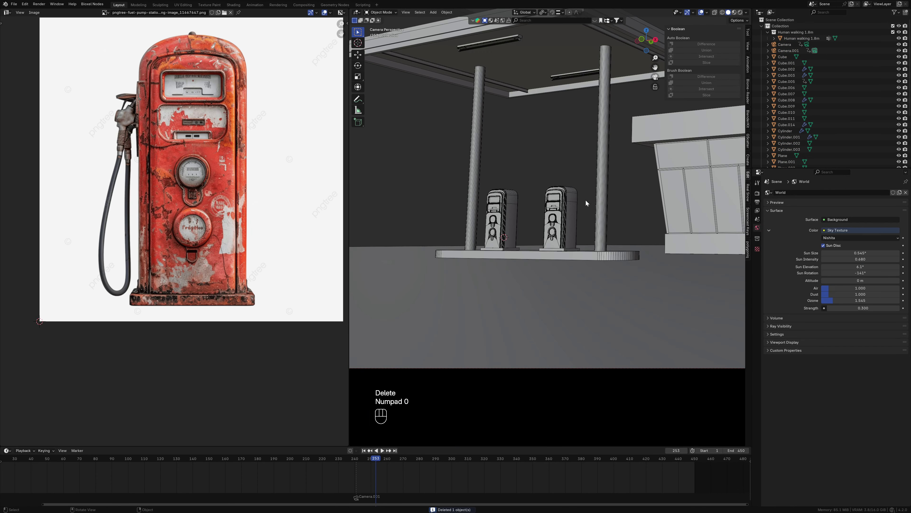
{"action": "key", "text": "shift+alt+z"}
{"action": "key", "text": "ctrl+s"}
{"action": "key", "text": "KP_Decimal"}
{"action": "key", "text": "a"}
{"action": "key", "text": "a"}
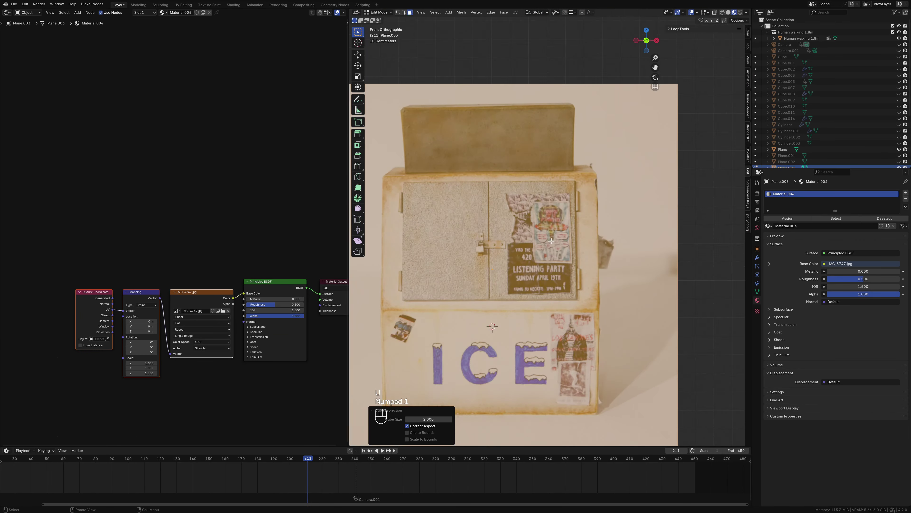
{"action": "key", "text": "KP_1"}
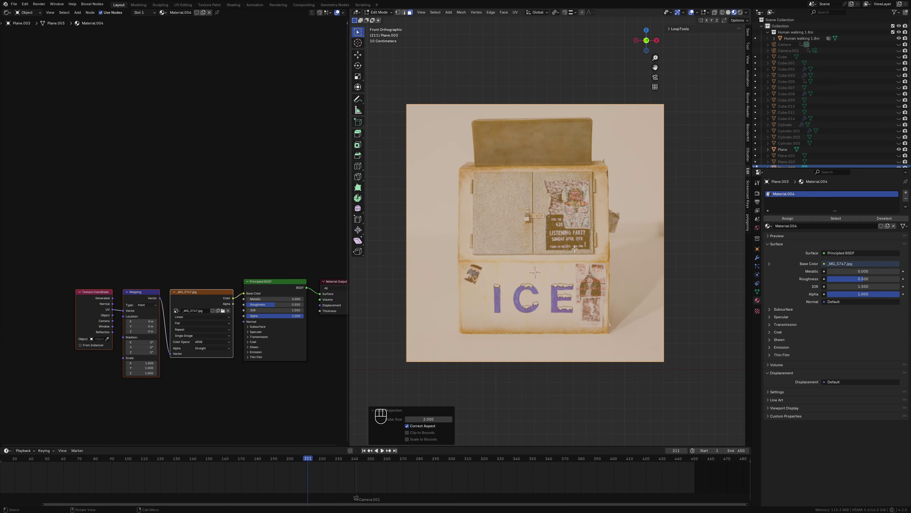
Step: Move the plane's top and bottom edges vertically to crop around the ICE lettering
{"action": "key", "text": "g"}
{"action": "key", "text": "z"}
{"action": "left_click", "coordinate": [535, 367]}
{"action": "key", "text": "g"}
{"action": "key", "text": "z"}
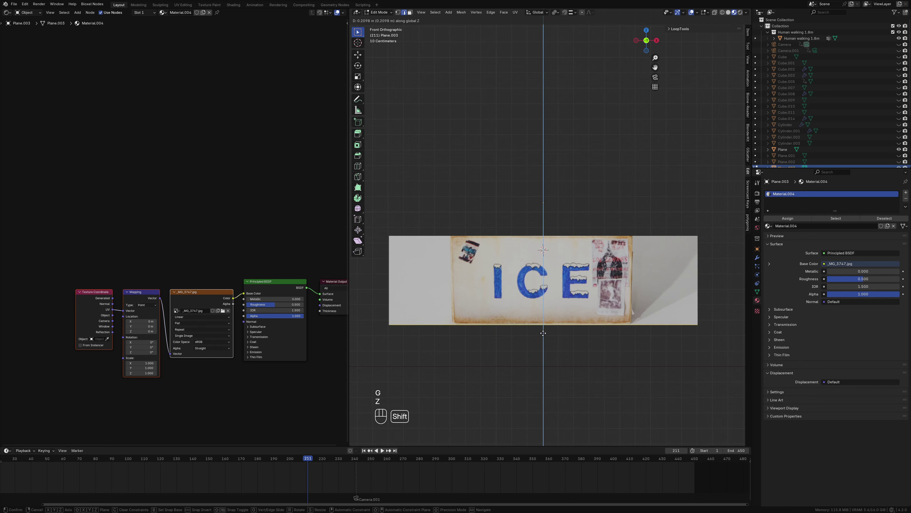
{"action": "left_click", "coordinate": [543, 333]}
Step: Move the plane's left and right edges horizontally to the sign border
{"action": "left_click", "coordinate": [389, 280]}
{"action": "key", "text": "g"}
{"action": "key", "text": "x"}
{"action": "left_click", "coordinate": [452, 280]}
{"action": "left_click", "coordinate": [697, 280]}
{"action": "key", "text": "g"}
{"action": "key", "text": "x"}
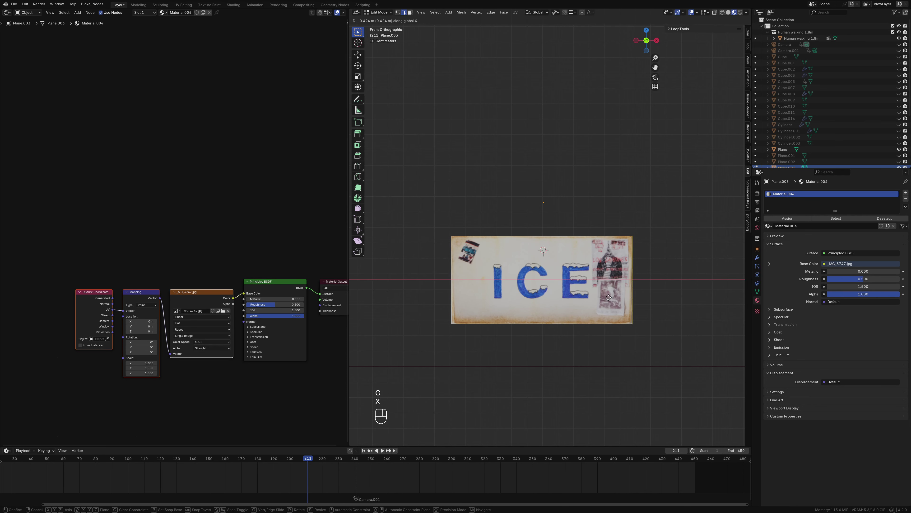
{"action": "left_click", "coordinate": [609, 297]}
Step: Extrude the top edge upward along Z and push it back along Y into a slanted front
{"action": "middle_click_drag", "start_coordinate": [608, 297], "coordinate": [545, 216]}
{"action": "left_click", "coordinate": [503, 197]}
{"action": "key", "text": "e"}
{"action": "key", "text": "z"}
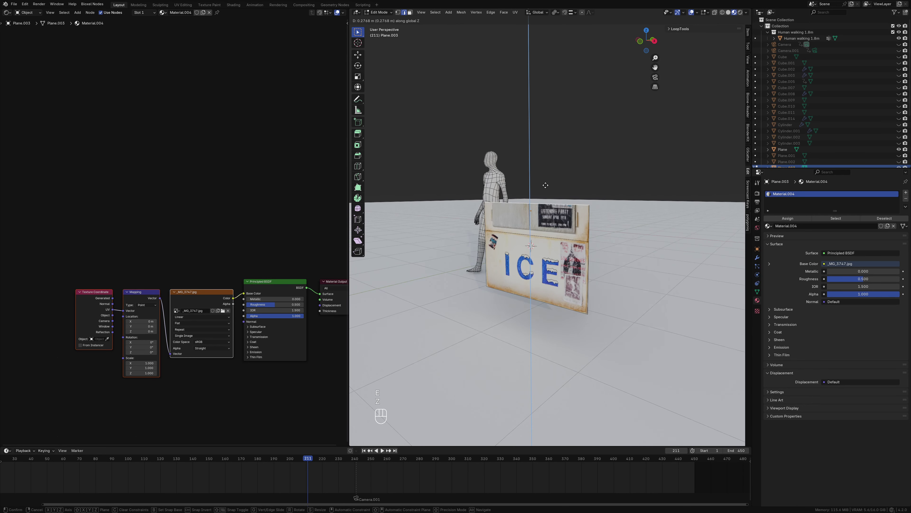
{"action": "left_click", "coordinate": [550, 212]}
{"action": "key", "text": "g"}
{"action": "key", "text": "y"}
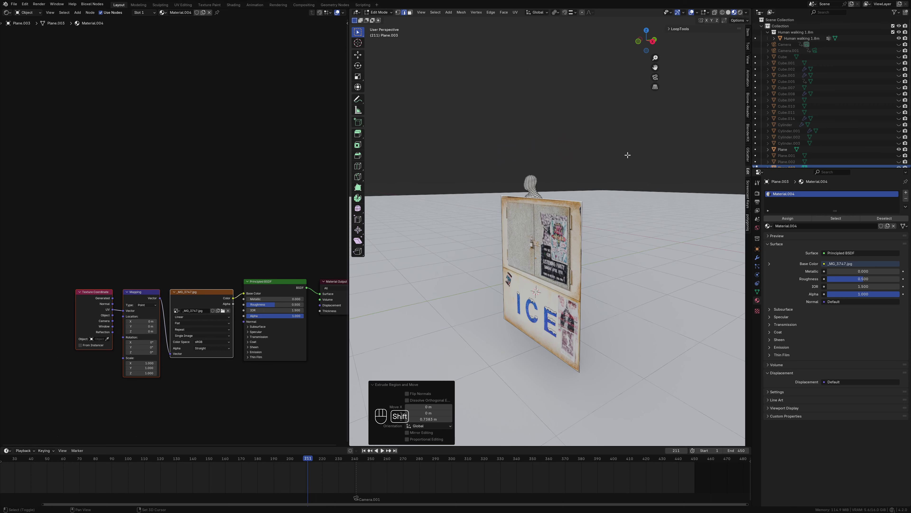
{"action": "left_click", "coordinate": [550, 201]}
Step: Extrude the top edge backward along Y to form the ice box lid
{"action": "mouse_move", "coordinate": [550, 201]}
{"action": "middle_mouse_down"}
{"action": "mouse_move", "coordinate": [621, 214]}
{"action": "mouse_move", "coordinate": [588, 187]}
{"action": "middle_mouse_up"}
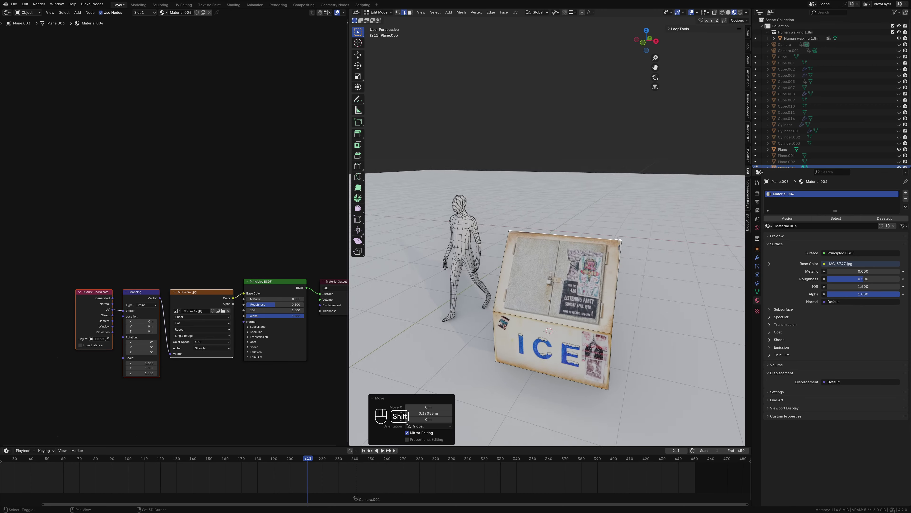
{"action": "key", "text": "e"}
{"action": "key", "text": "y"}
{"action": "left_click", "coordinate": [610, 244]}
{"action": "left_click", "coordinate": [558, 503]}
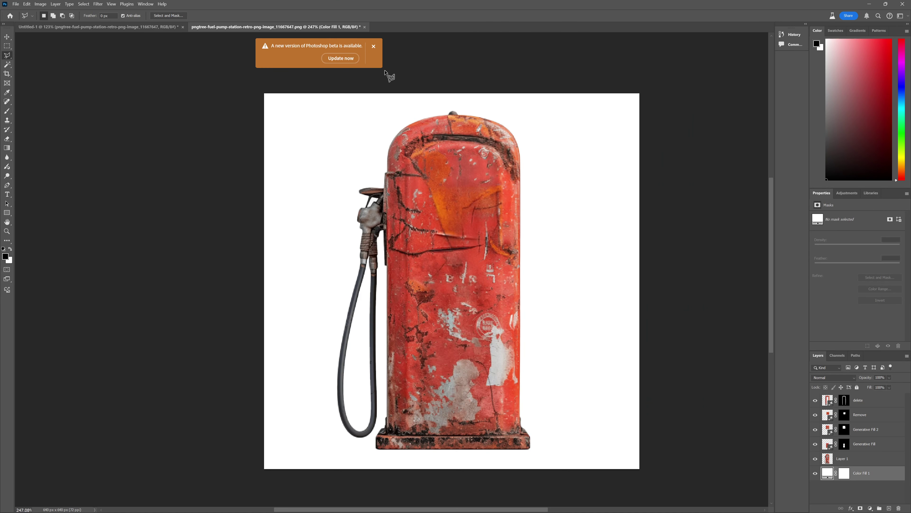
Step: Open _MG_3747.jpg, lasso the ice box doors and generative-fill them with 'remove'
{"action": "key", "text": "ctrl+o"}
{"action": "double_click", "coordinate": [126, 64]}
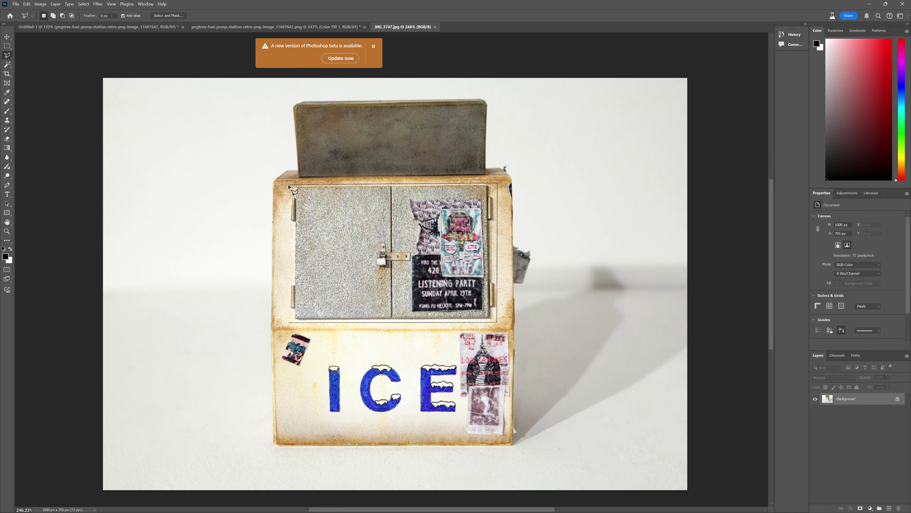
{"action": "left_click", "coordinate": [290, 323]}
{"action": "key", "text": "Return"}
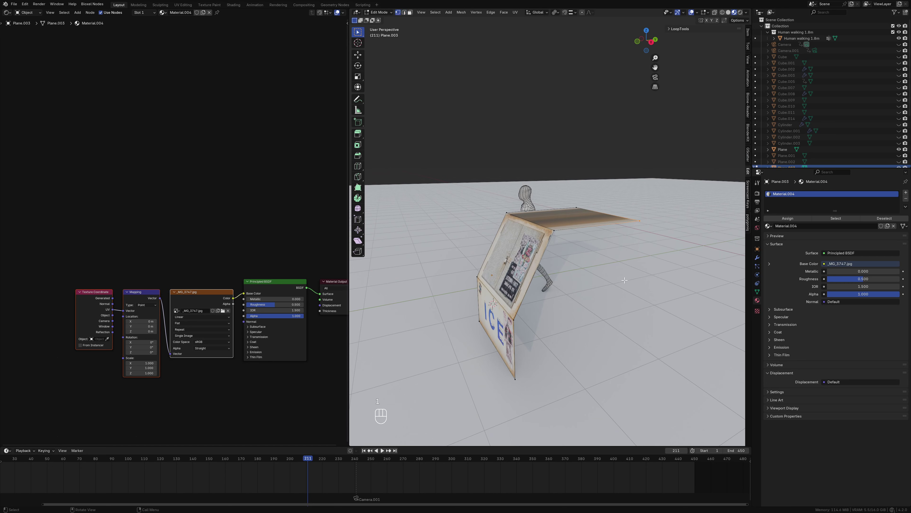
Step: Extrude a corner vertex down along Z and fill the first open side with a face
{"action": "key", "text": "w"}
{"action": "key", "text": "e"}
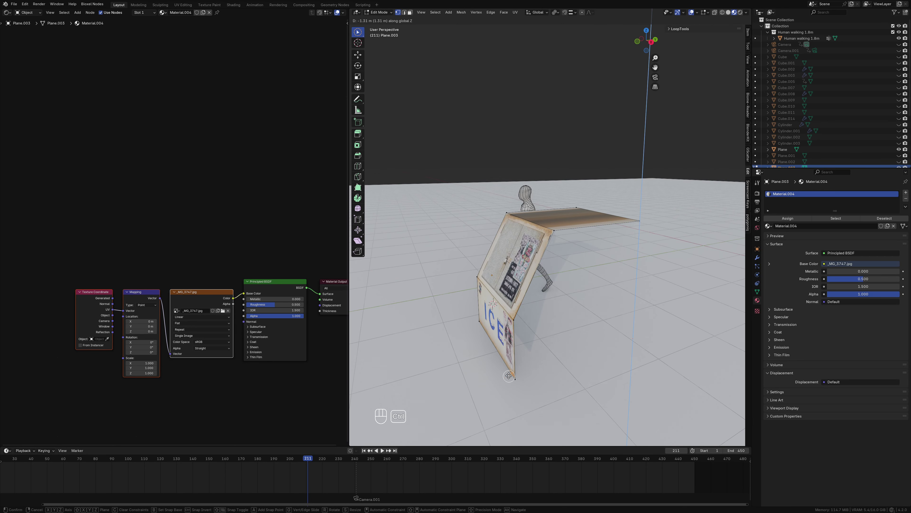
{"action": "left_click", "coordinate": [509, 376]}
{"action": "key", "text": "f"}
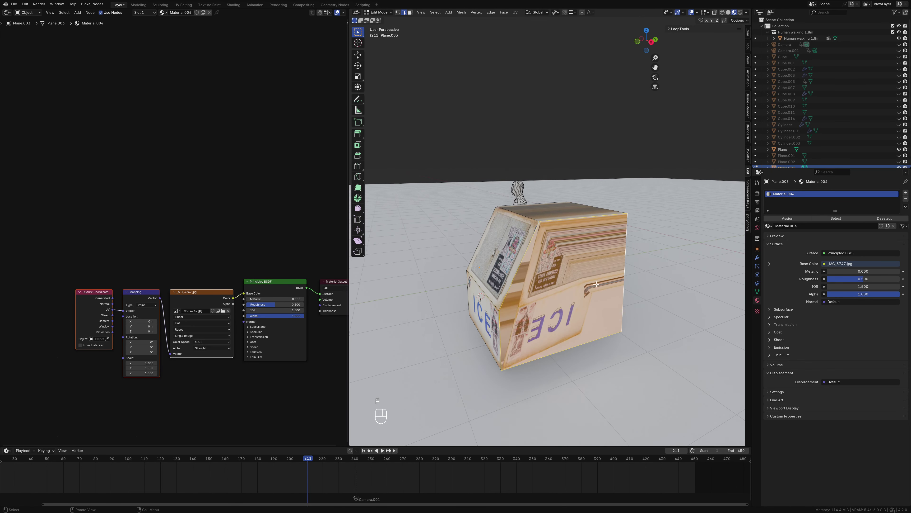
{"action": "middle_click_drag", "start_coordinate": [596, 284], "coordinate": [573, 291]}
Step: Extrude the other top corner down and fill the second open side
{"action": "middle_click_drag", "start_coordinate": [450, 251], "coordinate": [441, 230]}
{"action": "key", "text": "e"}
{"action": "left_click", "coordinate": [444, 341]}
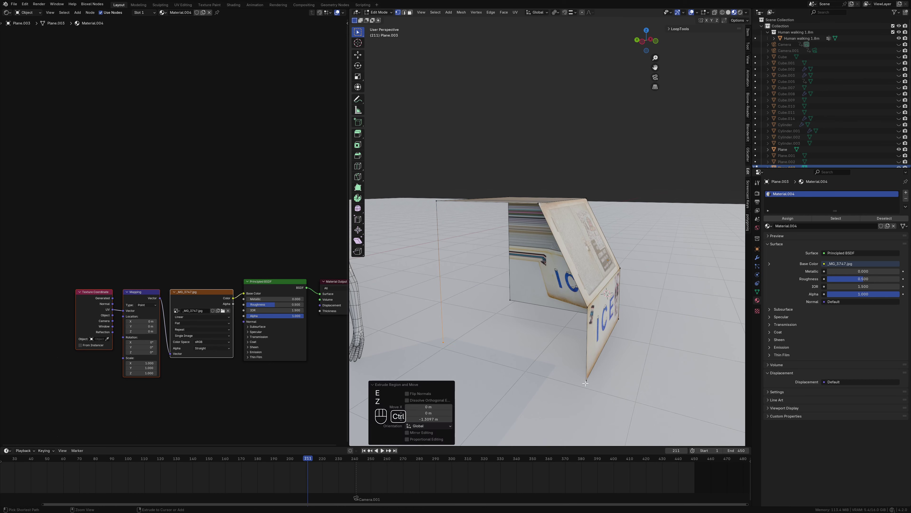
{"action": "key", "text": "f"}
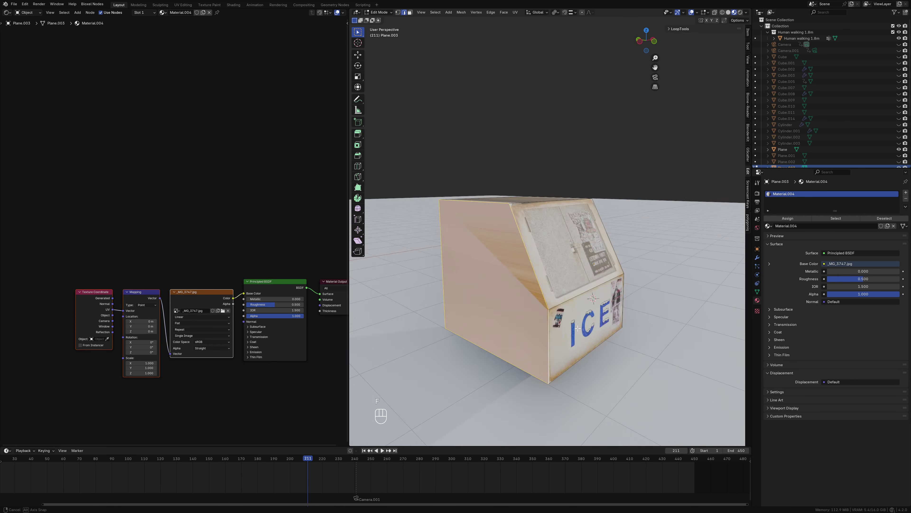
{"action": "middle_click_drag", "start_coordinate": [582, 331], "coordinate": [564, 312]}
Step: Fill the last open side and move its UV island over the box in the photo
{"action": "key", "text": "f"}
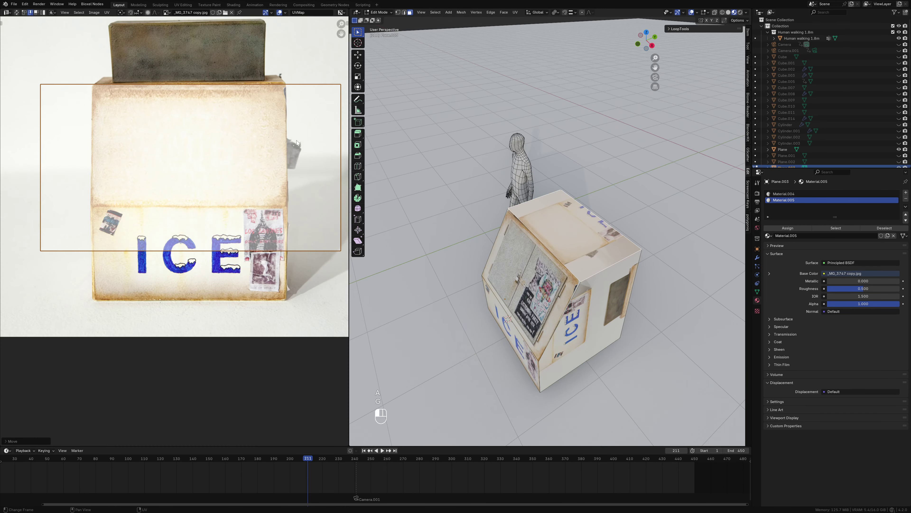
{"action": "key", "text": "g"}
{"action": "left_click", "coordinate": [246, 188]}
{"action": "middle_click_drag", "start_coordinate": [251, 179], "coordinate": [298, 212]}
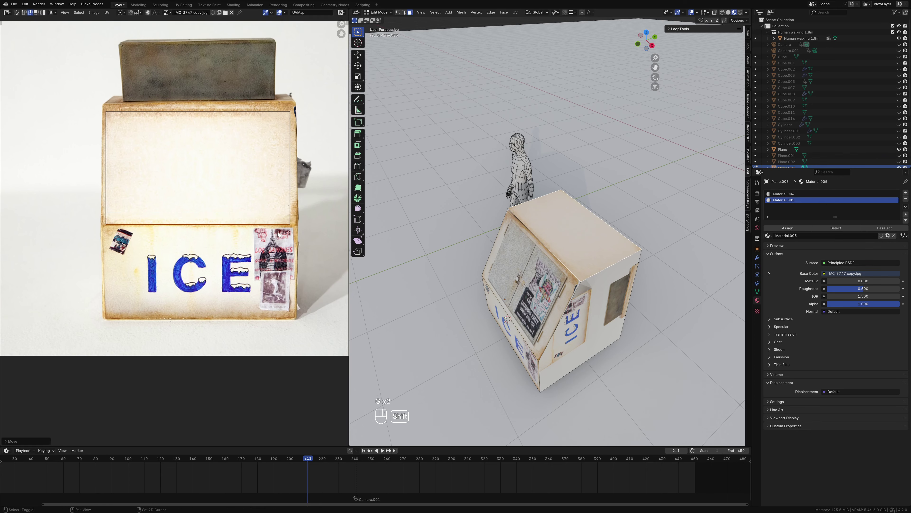
{"action": "key", "text": "g"}
{"action": "left_click", "coordinate": [308, 209]}
{"action": "middle_click_drag", "start_coordinate": [124, 201], "coordinate": [147, 224]}
{"action": "key", "text": "g"}
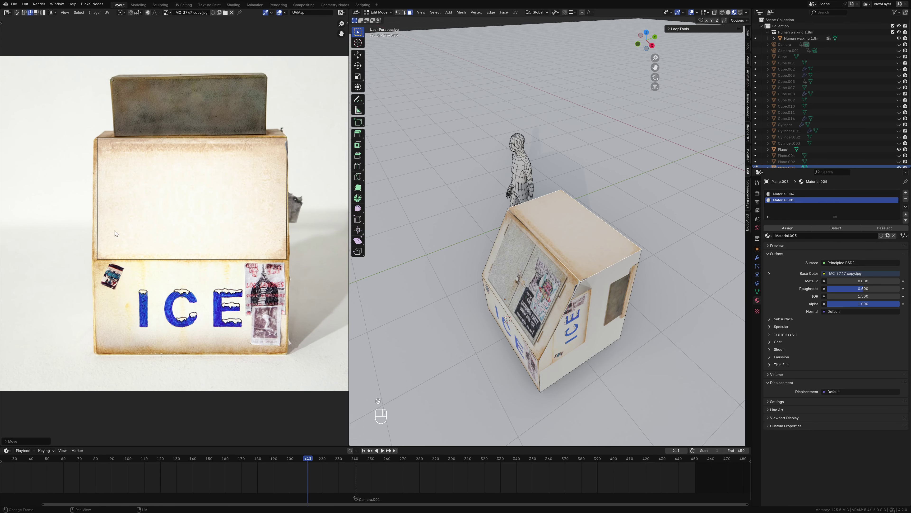
{"action": "left_click", "coordinate": [146, 224]}
Step: Scale and position the UV island to fit the photo's upper blank panel
{"action": "key", "text": "s"}
{"action": "left_click", "coordinate": [273, 215]}
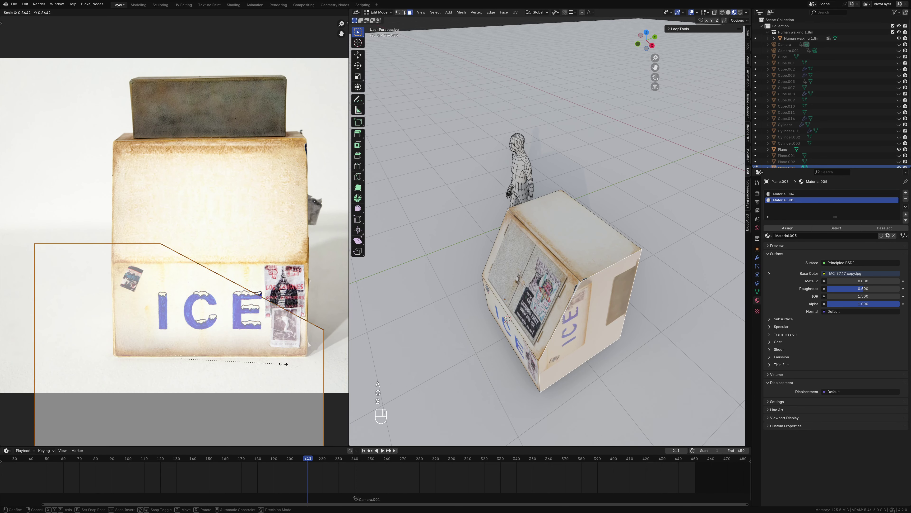
{"action": "key", "text": "g"}
{"action": "key", "text": "s"}
{"action": "left_click", "coordinate": [291, 215]}
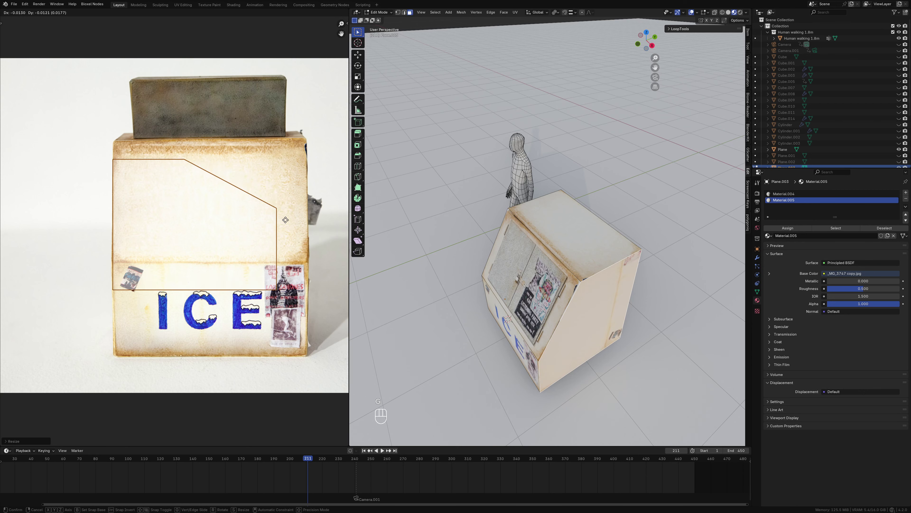
{"action": "key", "text": "g"}
{"action": "left_click", "coordinate": [292, 217]}
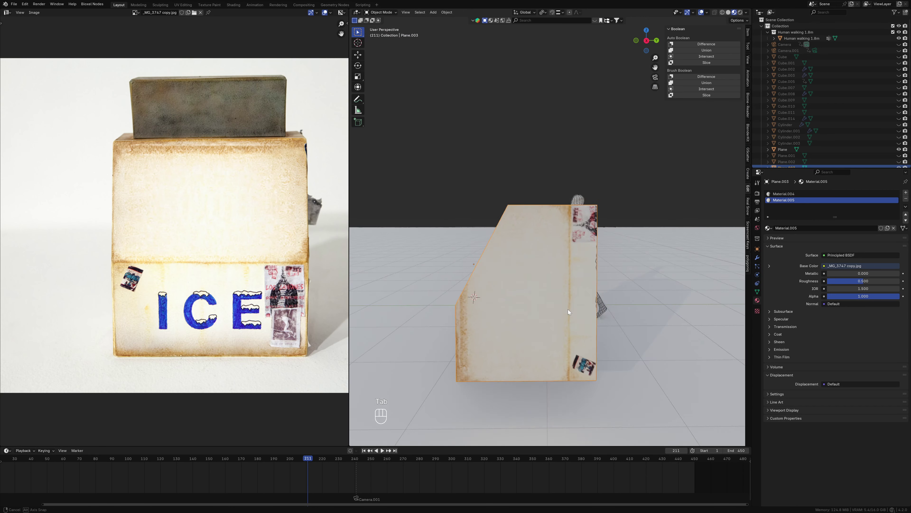
Step: Rotate the side face's UV island twice by 90 degrees
{"action": "middle_click_drag", "start_coordinate": [539, 287], "coordinate": [569, 309]}
{"action": "key", "text": "Tab"}
{"action": "key", "text": "Tab"}
{"action": "key", "text": "r"}
{"action": "key", "text": "KP_9"}
{"action": "key", "text": "KP_0"}
{"action": "key", "text": "KP_Enter"}
{"action": "key", "text": "r"}
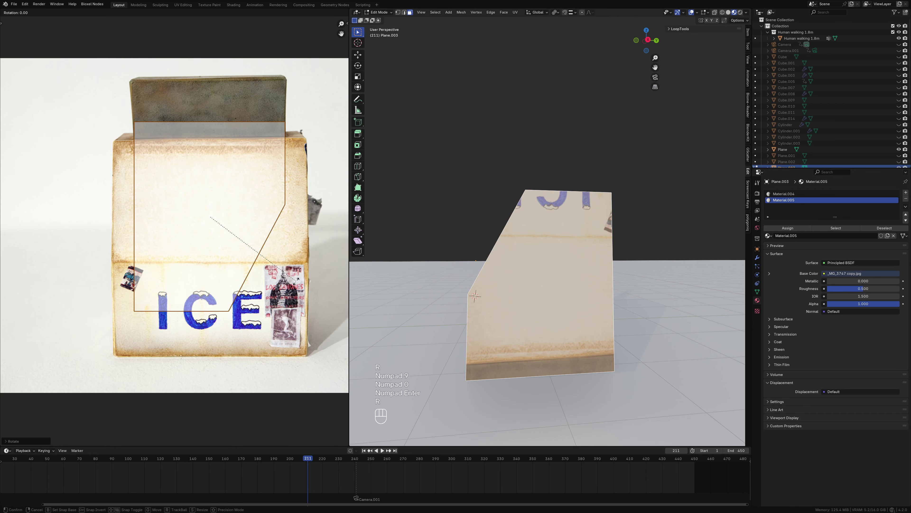
{"action": "key", "text": "KP_9"}
Step: Scale and stretch the UV island in width to fit the panel
{"action": "key", "text": "KP_0"}
{"action": "left_click", "coordinate": [297, 279]}
{"action": "key", "text": "s"}
{"action": "left_click", "coordinate": [251, 305]}
{"action": "key", "text": "s"}
{"action": "key", "text": "x"}
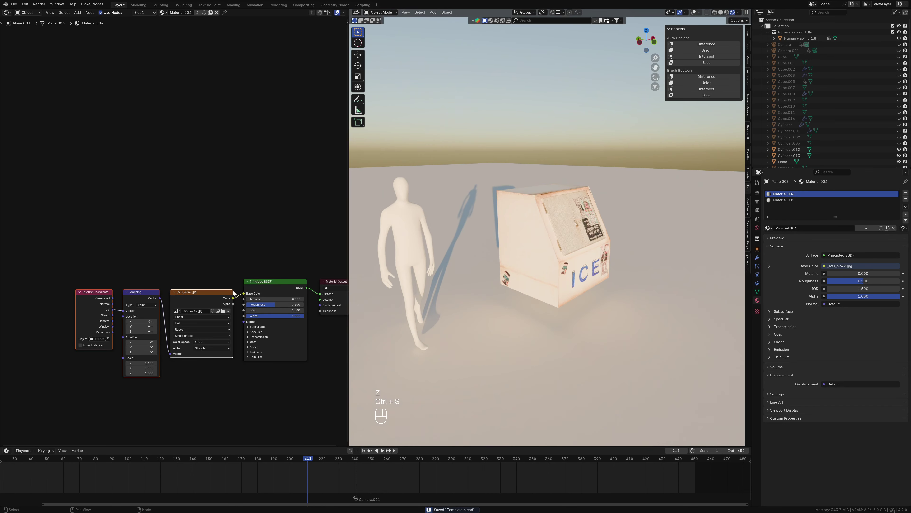
Step: Add an Ambient Occlusion node with distance about 10 and preview it
{"action": "scroll", "coordinate": [186, 305], "scroll_direction": "up", "scroll_amount": 2}
{"action": "scroll", "coordinate": [186, 306], "scroll_direction": "up", "scroll_amount": 2}
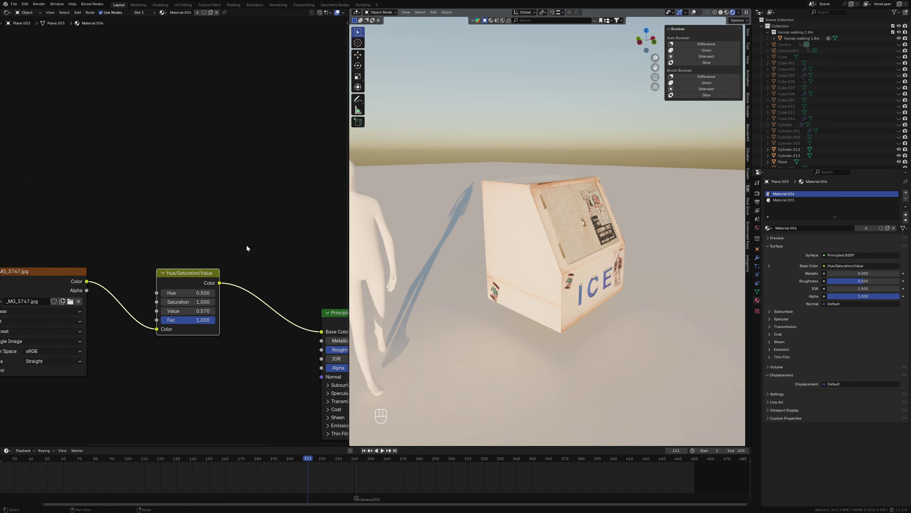
{"action": "key", "text": "shift+a"}
{"action": "left_click", "coordinate": [230, 223]}
{"action": "left_click", "coordinate": [176, 171], "text": "ctrl+shift"}
{"action": "scroll", "coordinate": [175, 170], "scroll_direction": "up", "scroll_amount": 1}
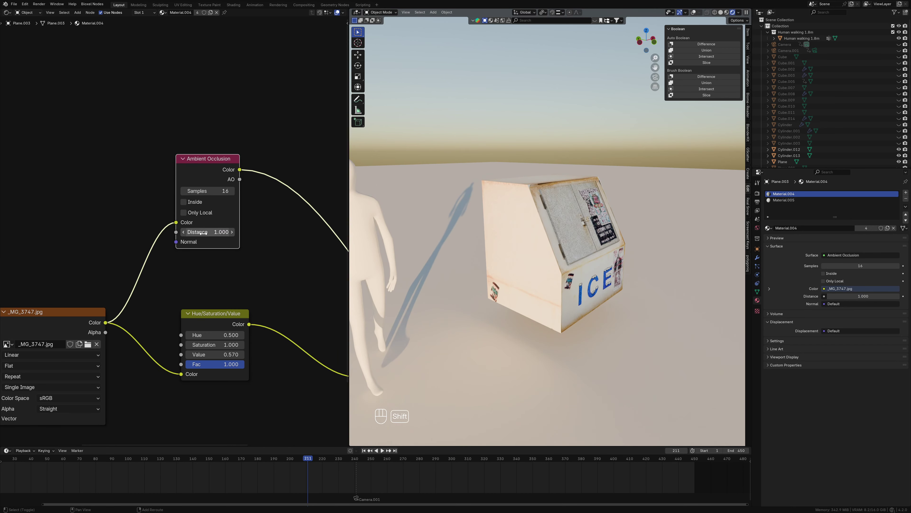
{"action": "left_click_drag", "start_coordinate": [208, 232], "coordinate": [230, 232]}
{"action": "scroll", "coordinate": [99, 150], "scroll_direction": "down", "scroll_amount": 2}
Step: Multiply the occlusion over the texture colour at factor 0.864 into the Principled BSDF
{"action": "key", "text": "ctrl+0"}
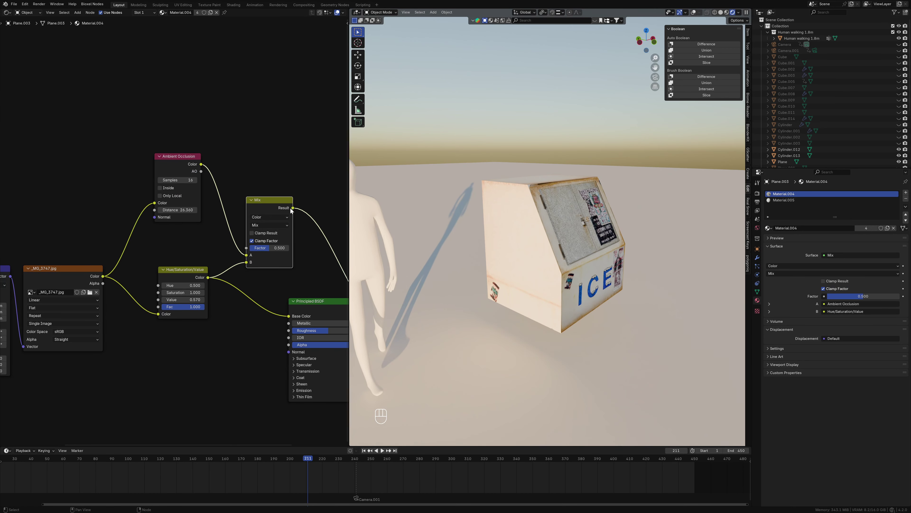
{"action": "left_click", "coordinate": [269, 225]}
{"action": "left_click", "coordinate": [267, 239]}
{"action": "key", "text": "Home"}
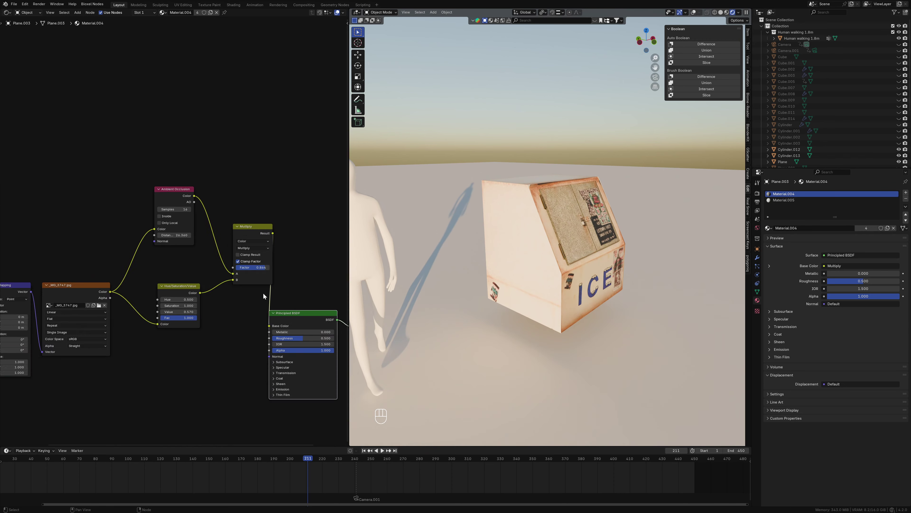
Step: Insert a Hue/Saturation/Value node before Base Color and select the box-top edge loop
{"action": "key", "text": "shift+a"}
{"action": "left_click", "coordinate": [272, 283]}
{"action": "left_click", "coordinate": [264, 247]}
{"action": "scroll", "coordinate": [198, 271], "scroll_direction": "up", "scroll_amount": 2}
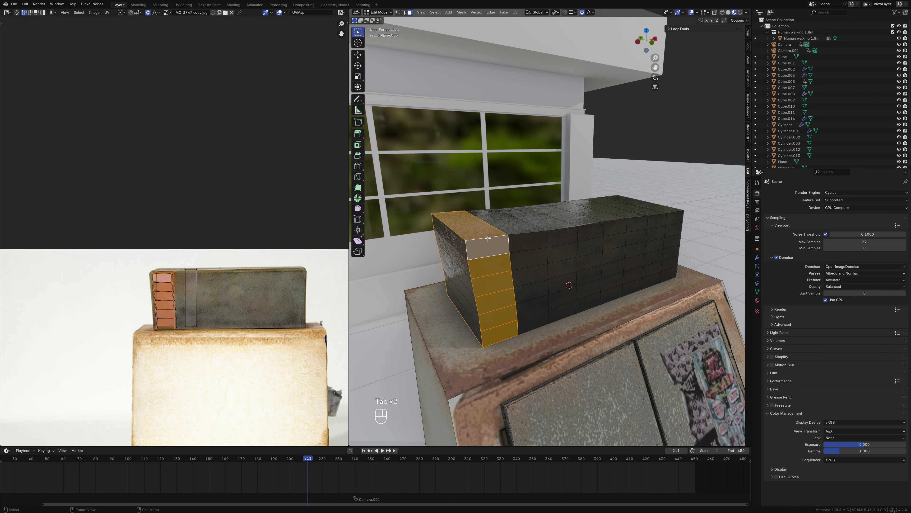
{"action": "key", "text": "2"}
{"action": "left_click", "coordinate": [461, 232], "text": "alt+shift"}
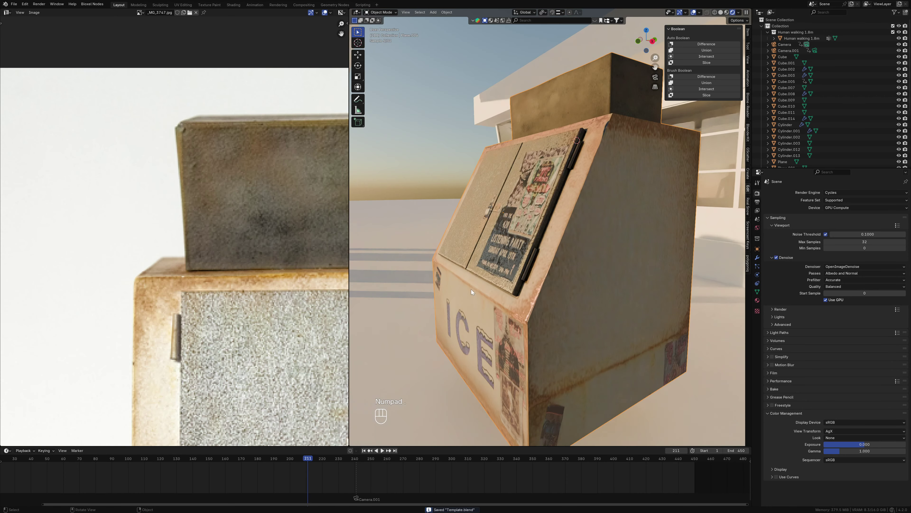
Step: Snap the 3D cursor to the ice box and move its origin to the cursor
{"action": "middle_click_drag", "start_coordinate": [472, 292], "coordinate": [499, 320]}
{"action": "key", "text": "shift+s"}
{"action": "left_click", "coordinate": [499, 355]}
{"action": "right_click", "coordinate": [461, 361]}
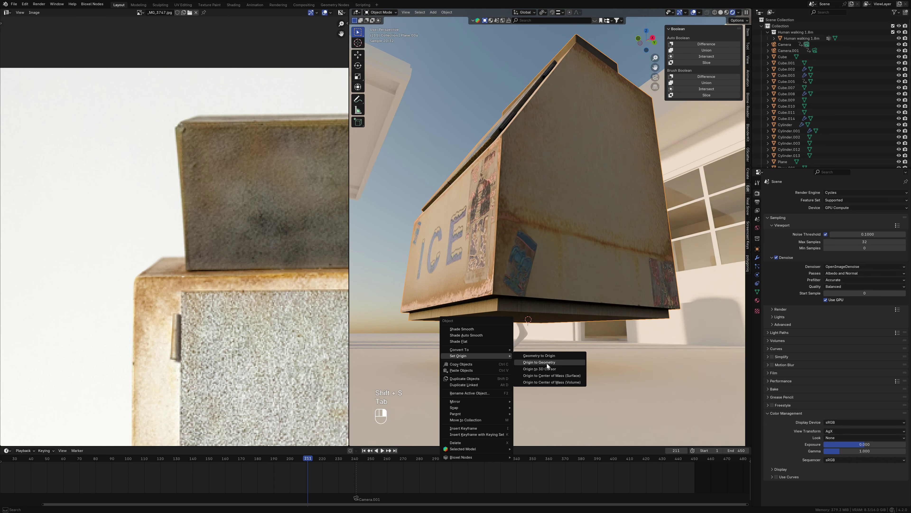
{"action": "left_click", "coordinate": [546, 366]}
{"action": "scroll", "coordinate": [590, 331], "scroll_direction": "down", "scroll_amount": 5}
Step: Rotate the ice box 90 degrees around the Z axis
{"action": "mouse_move", "coordinate": [590, 330]}
{"action": "middle_mouse_down"}
{"action": "mouse_move", "coordinate": [617, 252]}
{"action": "mouse_move", "coordinate": [573, 291]}
{"action": "middle_mouse_up"}
{"action": "key", "text": "r"}
{"action": "key", "text": "z"}
{"action": "key", "text": "KP_9"}
{"action": "key", "text": "KP_0"}
{"action": "key", "text": "KP_Enter"}
{"action": "scroll", "coordinate": [618, 229], "scroll_direction": "up", "scroll_amount": 5}
Step: Slide the ice box sideways and then vertically into place beside the shop wall
{"action": "key", "text": "g"}
{"action": "key", "text": "y"}
{"action": "key", "text": "x"}
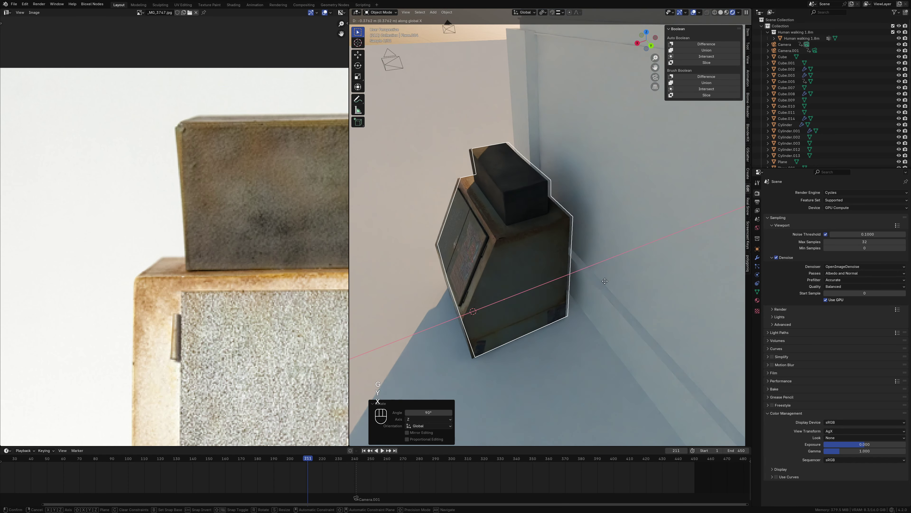
{"action": "left_click", "coordinate": [573, 290]}
{"action": "key", "text": "g"}
{"action": "key", "text": "z"}
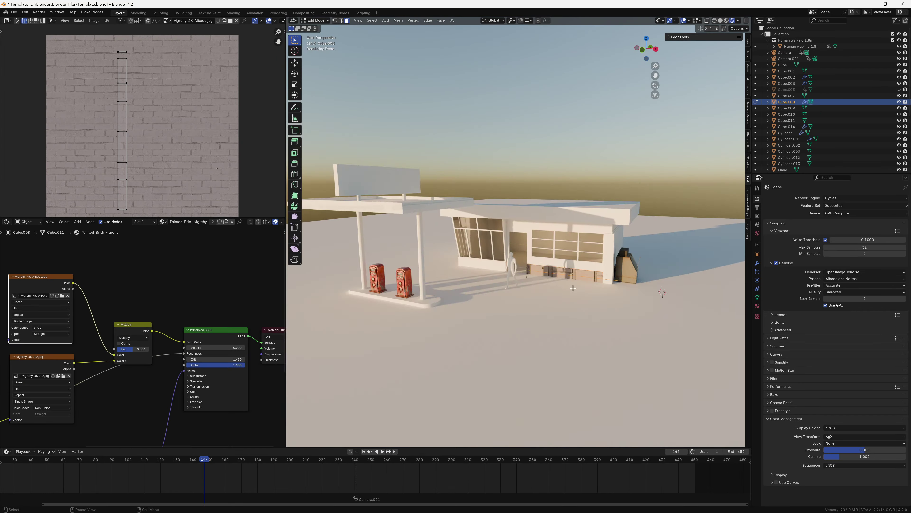
Step: Unwrap the wall, offset the brick pattern, and select the pane's first UV corner on the photo
{"action": "left_click", "coordinate": [562, 316]}
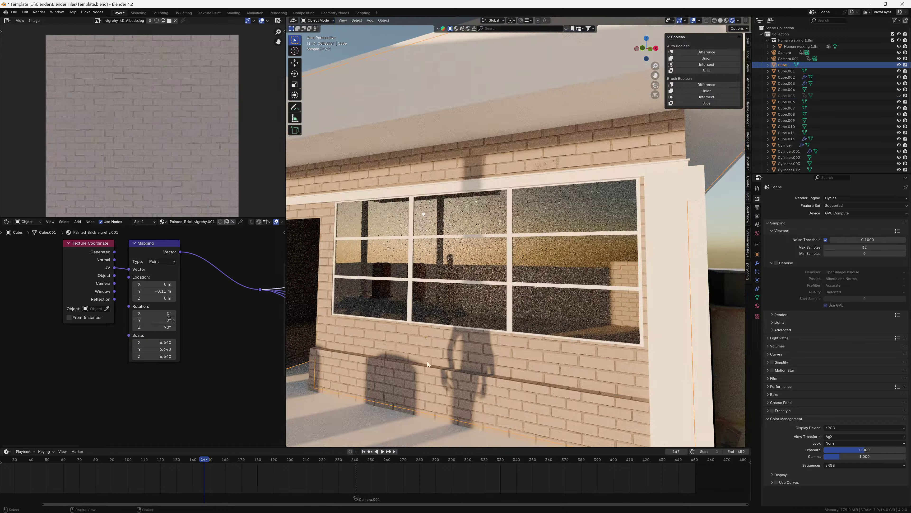
{"action": "left_click_drag", "start_coordinate": [158, 290], "coordinate": [159, 291]}
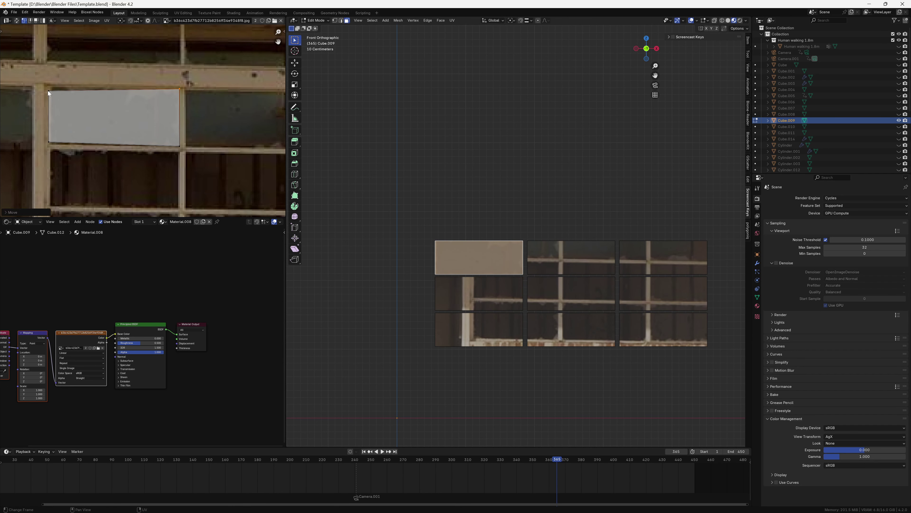
{"action": "middle_click_drag", "start_coordinate": [195, 134], "coordinate": [231, 138]}
{"action": "left_click", "coordinate": [85, 147]}
Step: Finish placing the pane UV corner and confirm the jagged broken-glass knife cut
{"action": "key", "text": "g"}
{"action": "scroll", "coordinate": [458, 238], "scroll_direction": "up", "scroll_amount": 5}
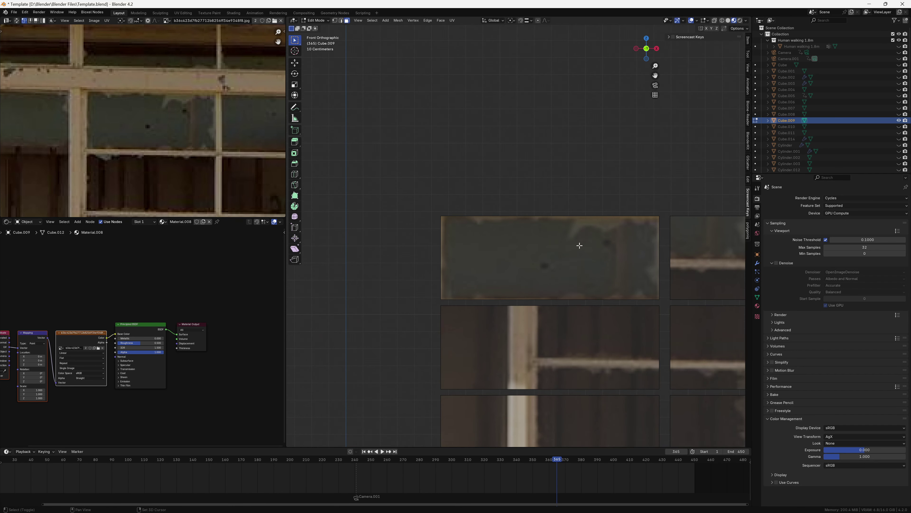
{"action": "scroll", "coordinate": [458, 238], "scroll_direction": "up", "scroll_amount": 2}
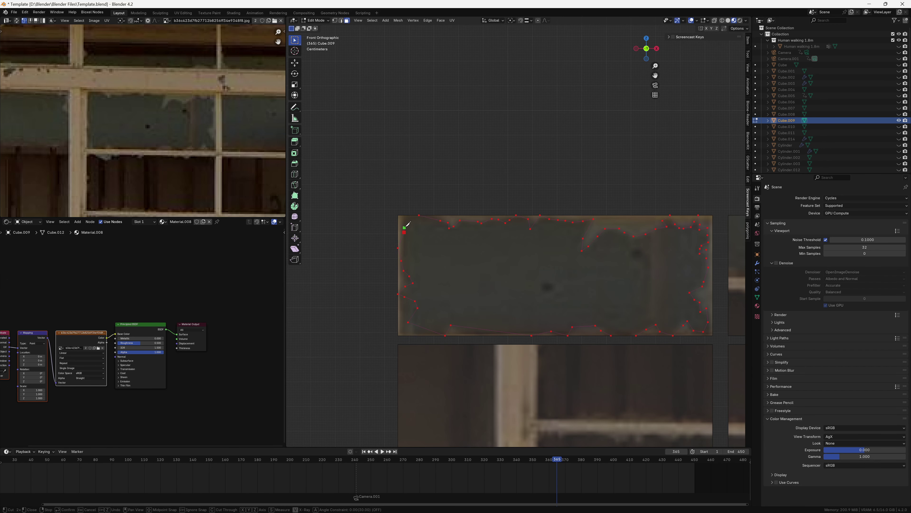
{"action": "key", "text": "Return"}
Step: Preview the cut window panes in rendered shading and save the file
{"action": "middle_click_drag", "start_coordinate": [409, 215], "coordinate": [455, 248]}
{"action": "key", "text": "Tab"}
{"action": "middle_click_drag", "start_coordinate": [496, 283], "coordinate": [538, 252]}
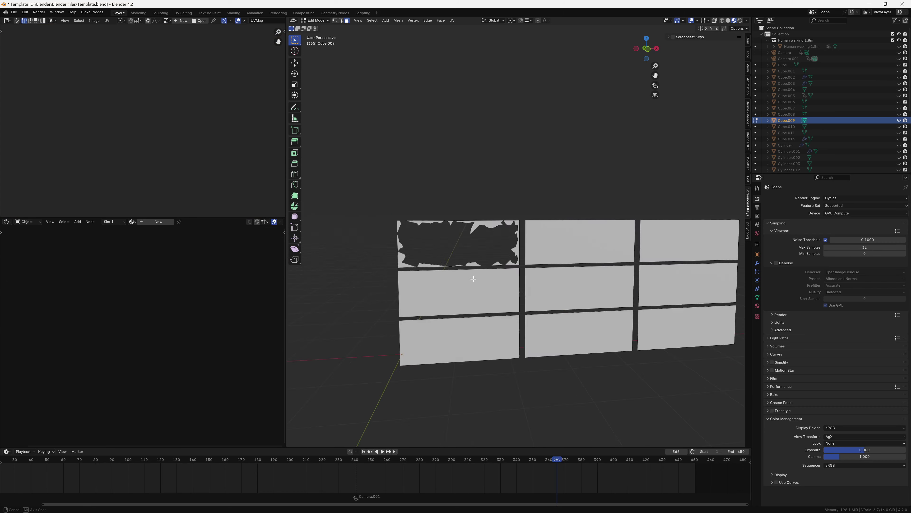
{"action": "key", "text": "z"}
{"action": "left_click", "coordinate": [570, 168]}
{"action": "key", "text": "ctrl+s"}
{"action": "key", "text": "z"}
Step: Mirror the glass shard faces along X, tilt them 18°, and shift them vertically
{"action": "key", "text": "Tab"}
{"action": "key", "text": "KP_1"}
{"action": "left_click_drag", "start_coordinate": [464, 187], "coordinate": [560, 196]}
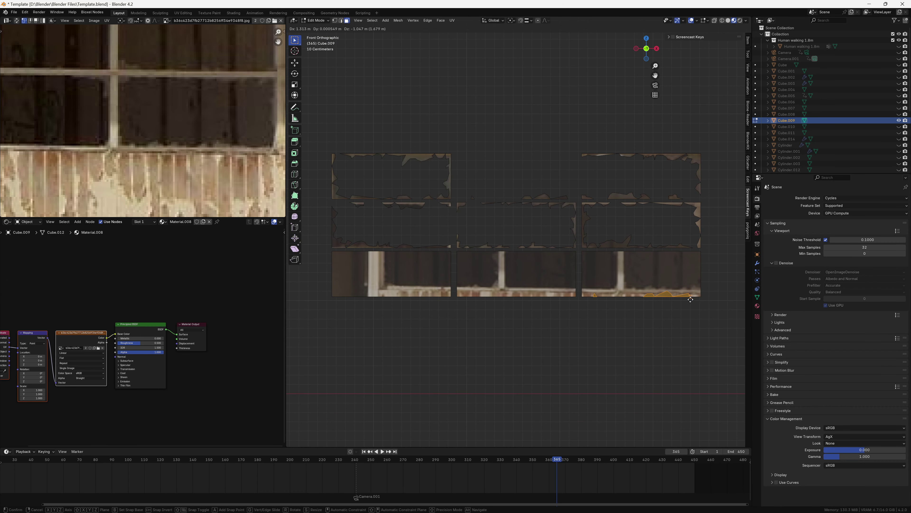
{"action": "key", "text": "ctrl+m"}
{"action": "key", "text": "x"}
{"action": "scroll", "coordinate": [368, 360], "scroll_direction": "up", "scroll_amount": 1}
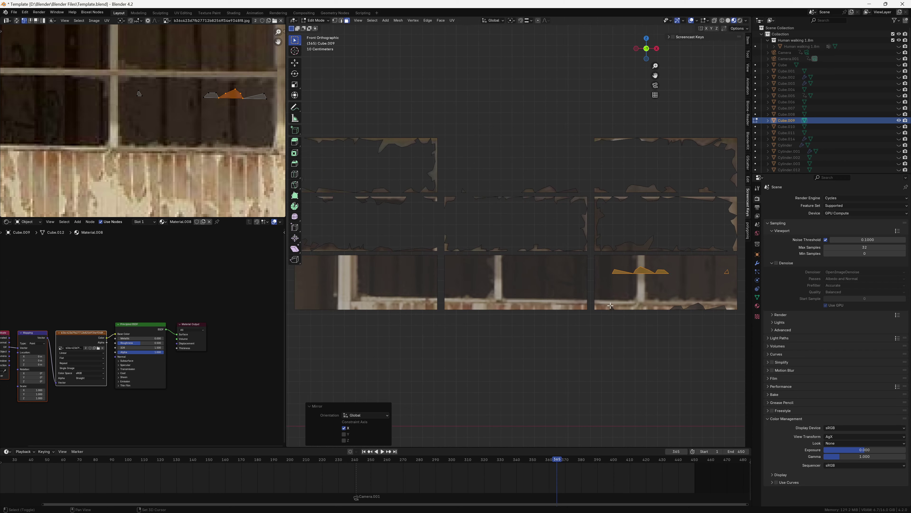
{"action": "type", "text": "r18"}
{"action": "scroll", "coordinate": [455, 361], "scroll_direction": "up", "scroll_amount": 1}
{"action": "key", "text": "g"}
{"action": "key", "text": "z"}
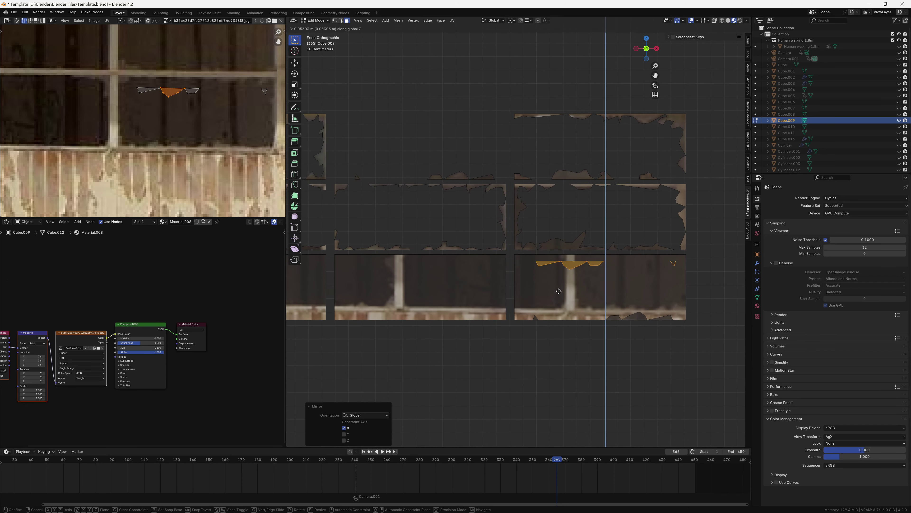
{"action": "left_click", "coordinate": [561, 256]}
Step: Copy the shard shape into the lower-left pane, then unwrap the roof for rust
{"action": "right_click", "coordinate": [569, 284]}
{"action": "middle_click_drag", "start_coordinate": [646, 255], "coordinate": [576, 283], "text": "shift"}
{"action": "left_click_drag", "start_coordinate": [443, 209], "coordinate": [619, 284]}
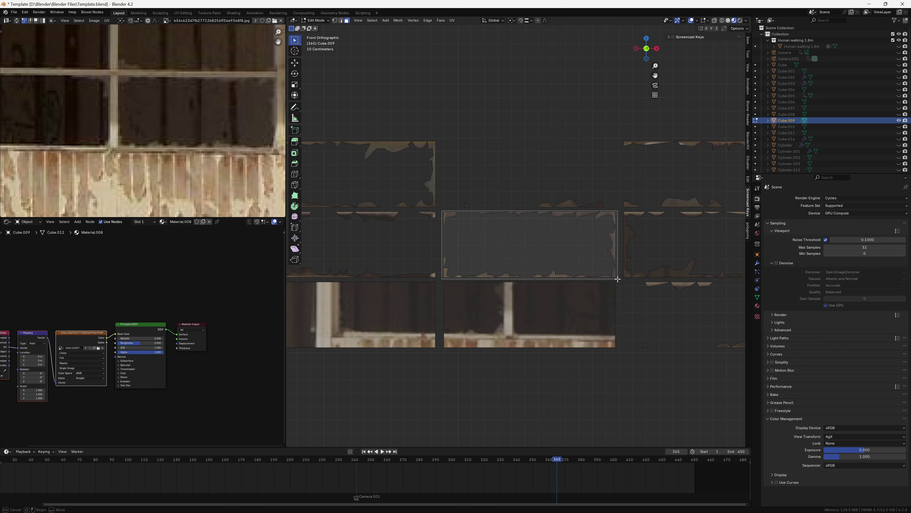
{"action": "key", "text": "g"}
{"action": "left_click", "coordinate": [387, 335]}
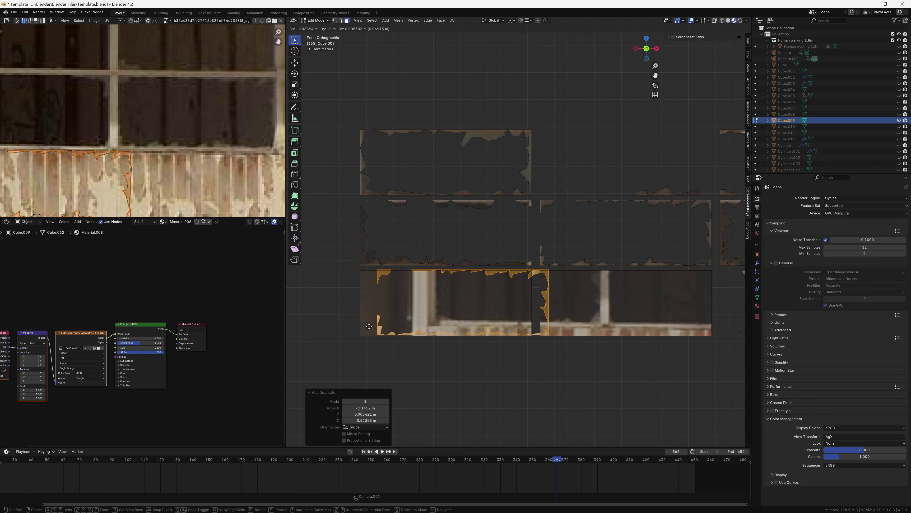
{"action": "left_click_drag", "start_coordinate": [342, 351], "coordinate": [533, 269]}
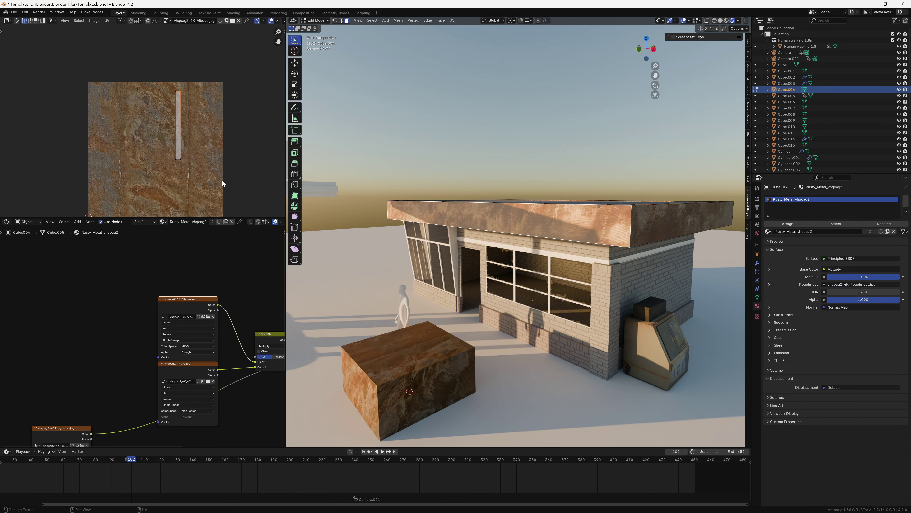
{"action": "key", "text": "ctrl+KP_Add"}
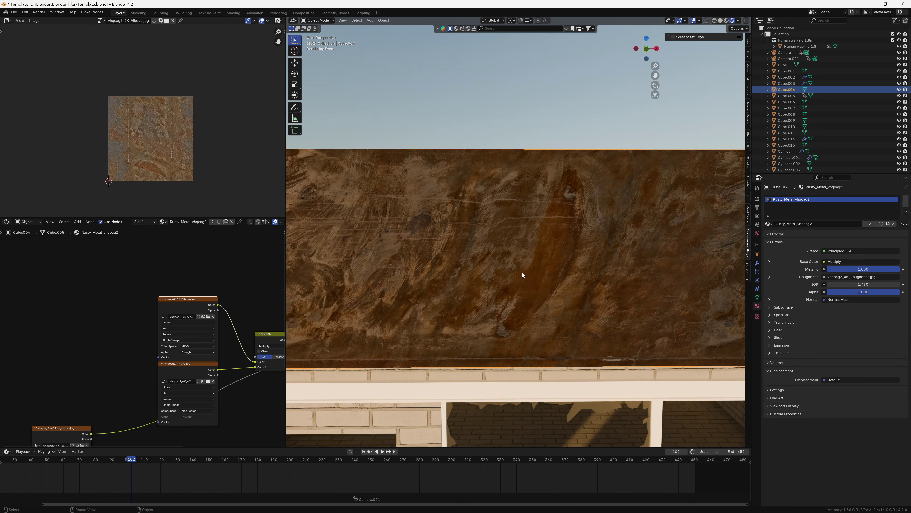
Step: Return to Object Mode, look through the scene camera, and zoom in on the rusty roof
{"action": "key", "text": "Tab"}
{"action": "key", "text": "KP_0"}
{"action": "scroll", "coordinate": [438, 263], "scroll_direction": "up", "scroll_amount": 3}
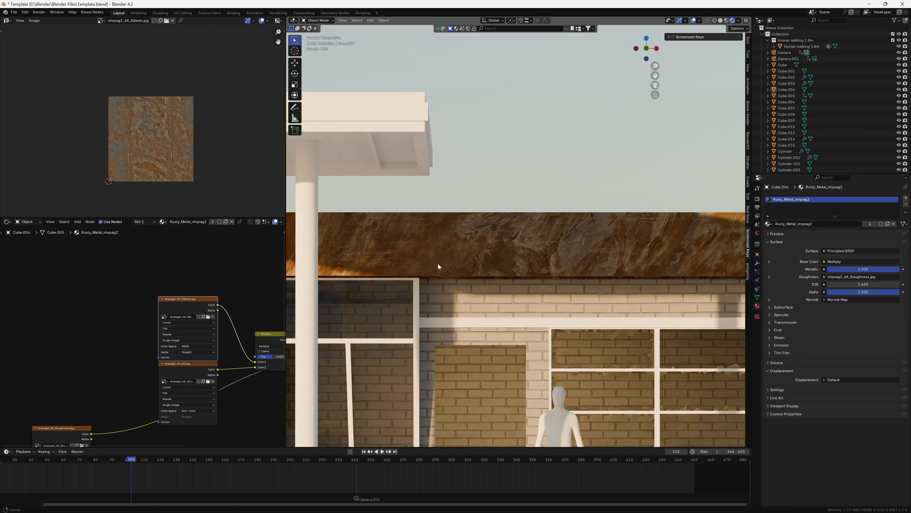
{"action": "scroll", "coordinate": [468, 258], "scroll_direction": "up", "scroll_amount": 3}
{"action": "scroll", "coordinate": [549, 265], "scroll_direction": "up", "scroll_amount": 2}
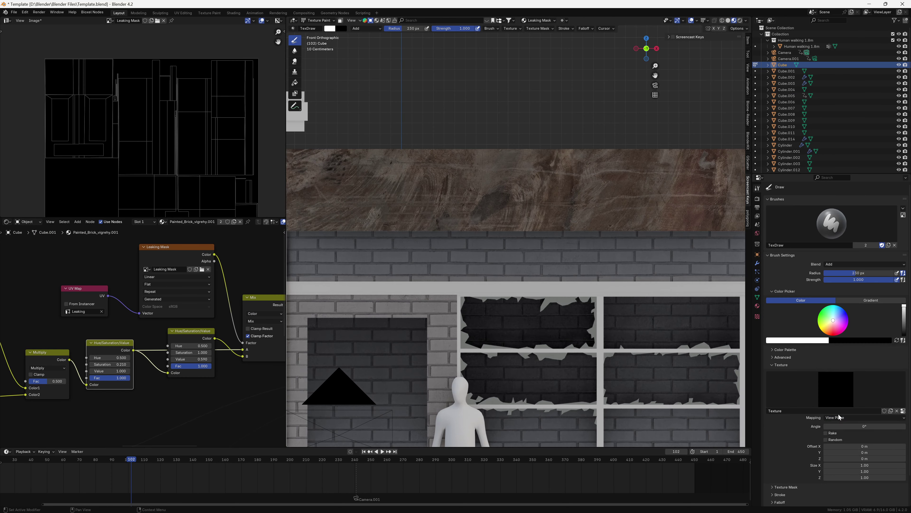
Step: Switch the brush texture to Stencil mapping and paint drip streaks under the roof edge
{"action": "left_click", "coordinate": [839, 417]}
{"action": "left_click", "coordinate": [839, 449]}
{"action": "mouse_move", "coordinate": [358, 381]}
{"action": "right_mouse_down"}
{"action": "mouse_move", "coordinate": [420, 256]}
{"action": "mouse_move", "coordinate": [441, 272]}
{"action": "right_mouse_up"}
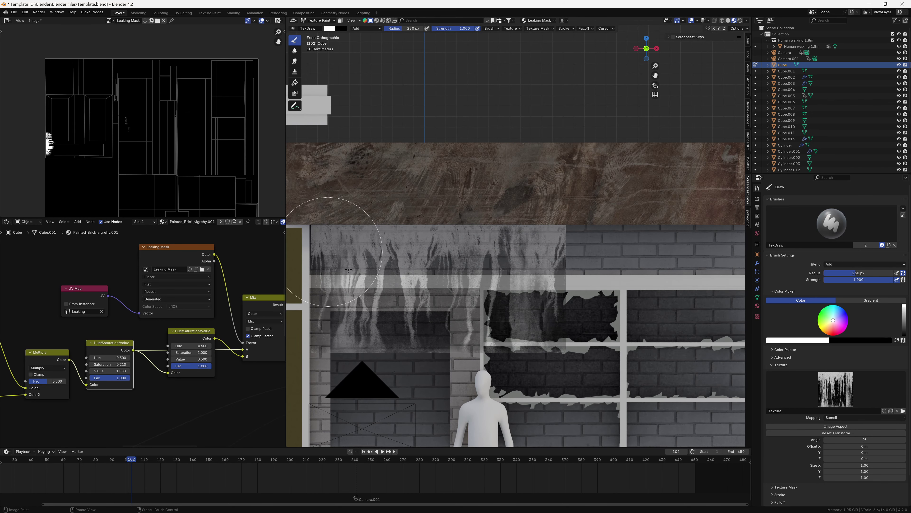
{"action": "right_click_drag", "start_coordinate": [348, 268], "coordinate": [414, 293]}
{"action": "middle_click_drag", "start_coordinate": [609, 277], "coordinate": [454, 290], "text": "shift"}
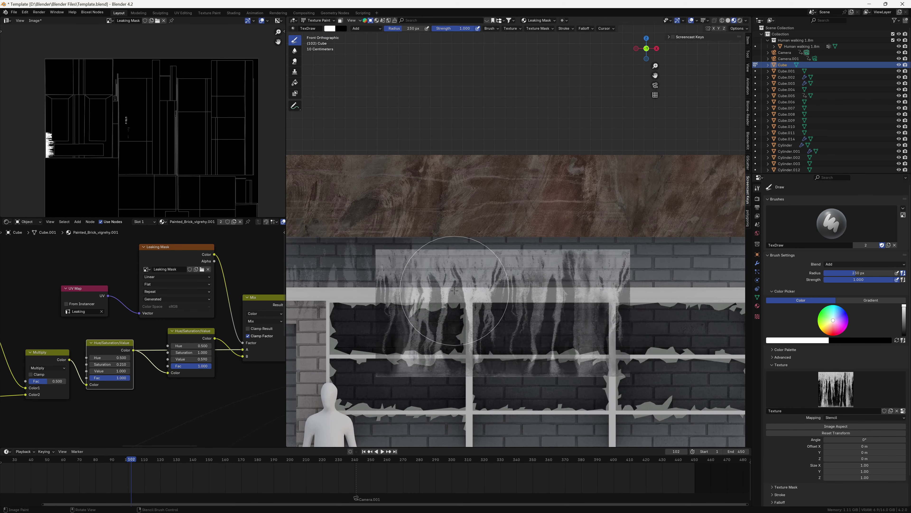
{"action": "right_click_drag", "start_coordinate": [400, 274], "coordinate": [429, 262]}
{"action": "right_click_drag", "start_coordinate": [520, 264], "coordinate": [658, 207]}
{"action": "middle_click_drag", "start_coordinate": [659, 208], "coordinate": [433, 207], "text": "shift"}
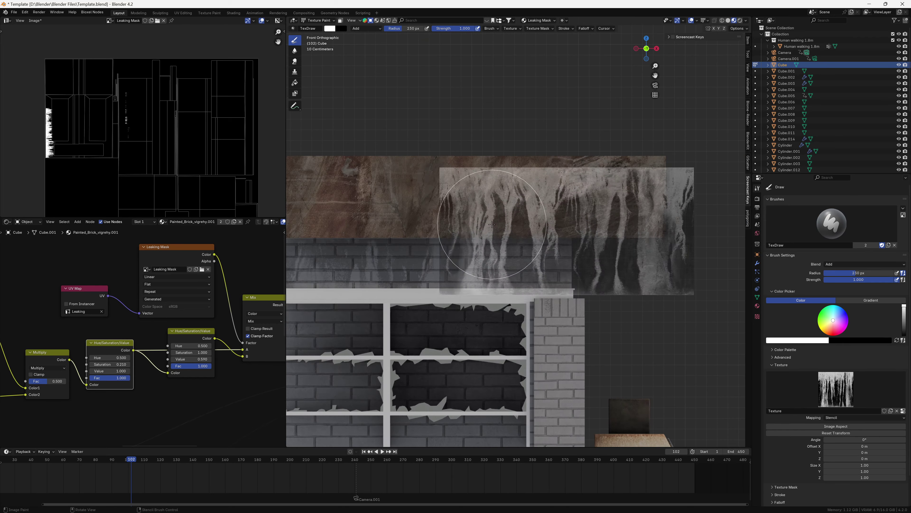
Step: Shift the stencil further along and paint drip streaks along the wall base from the front
{"action": "right_click_drag", "start_coordinate": [572, 237], "coordinate": [534, 245]}
{"action": "right_click_drag", "start_coordinate": [478, 237], "coordinate": [581, 326]}
{"action": "mouse_move", "coordinate": [581, 327]}
{"action": "middle_mouse_down"}
{"action": "mouse_move", "coordinate": [506, 284]}
{"action": "mouse_move", "coordinate": [482, 305]}
{"action": "middle_mouse_up"}
{"action": "key", "text": "KP_1"}
{"action": "scroll", "coordinate": [522, 303], "scroll_direction": "up", "scroll_amount": 3}
{"action": "key", "text": "KP_1"}
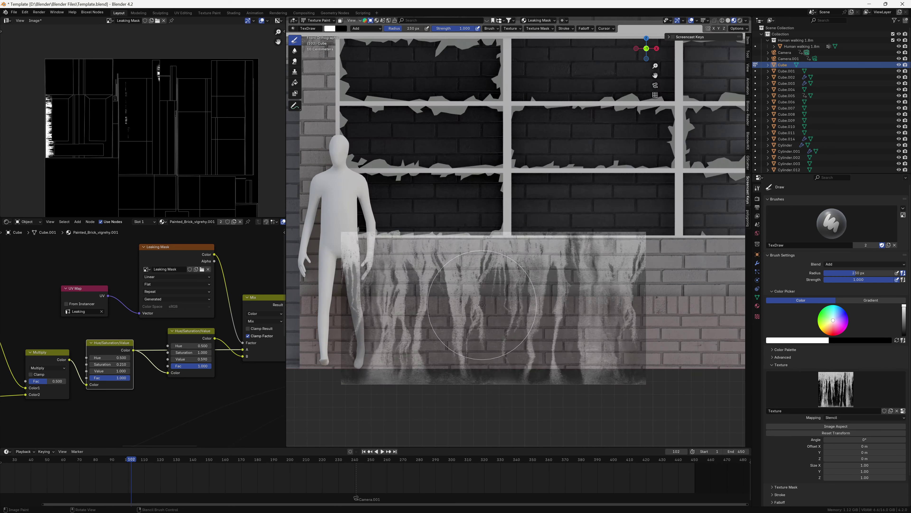
{"action": "mouse_move", "coordinate": [550, 267]}
{"action": "right_mouse_down"}
{"action": "mouse_move", "coordinate": [664, 273]}
{"action": "mouse_move", "coordinate": [538, 290]}
{"action": "right_mouse_up"}
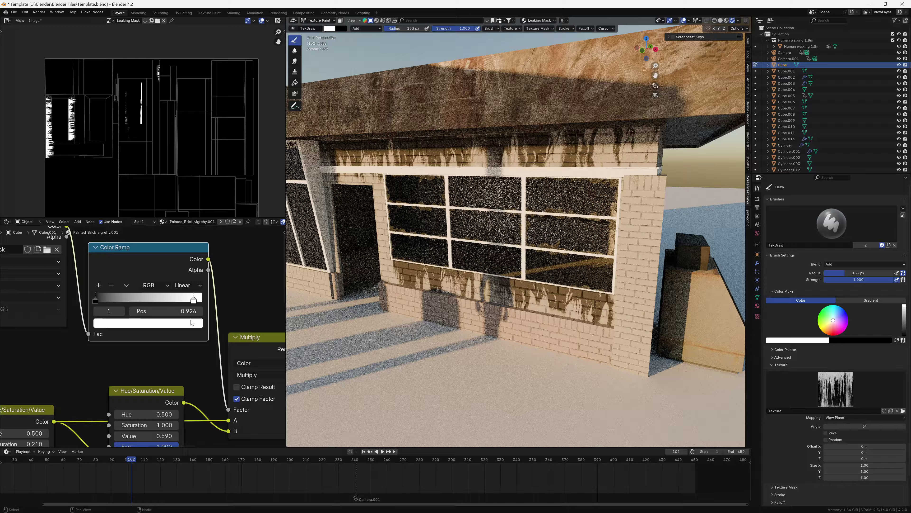
Step: Stamp drip patches on both side walls, then preview the building in rendered shading
{"action": "left_click", "coordinate": [167, 319]}
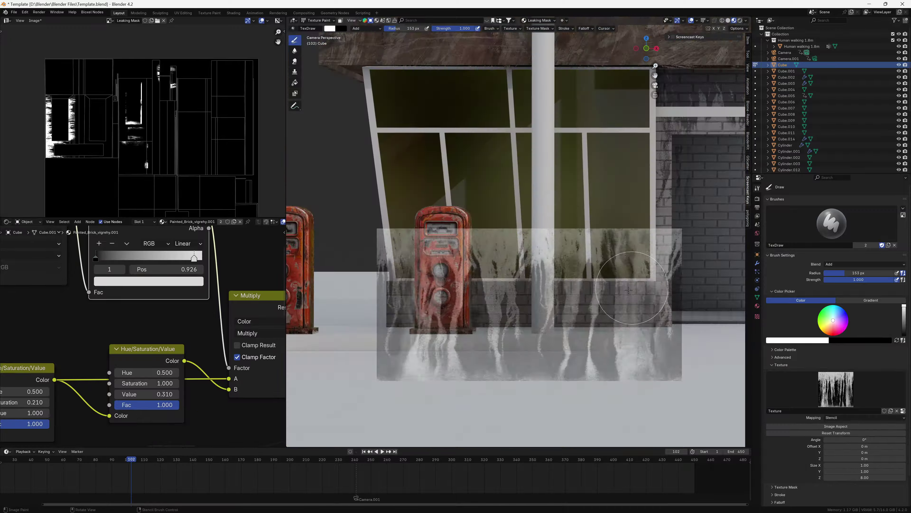
{"action": "right_click_drag", "start_coordinate": [629, 290], "coordinate": [504, 303]}
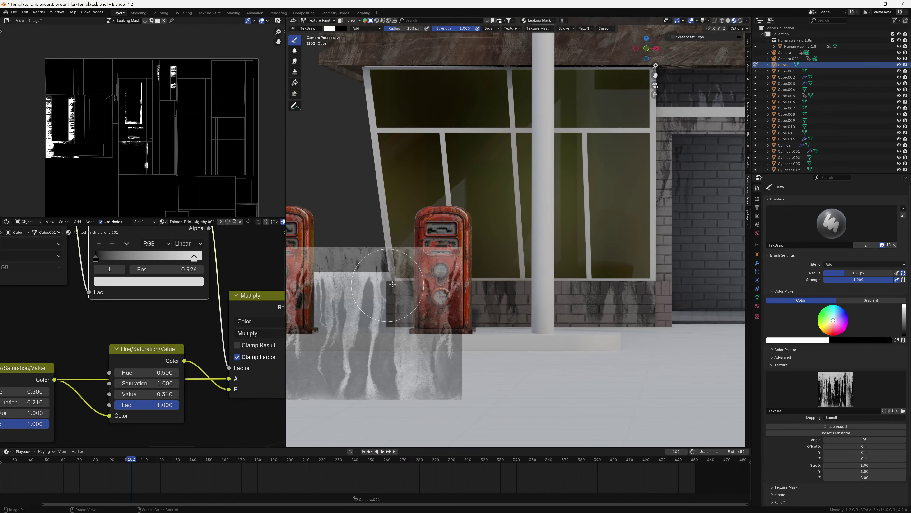
{"action": "key", "text": "KP_3"}
{"action": "left_click", "coordinate": [509, 303]}
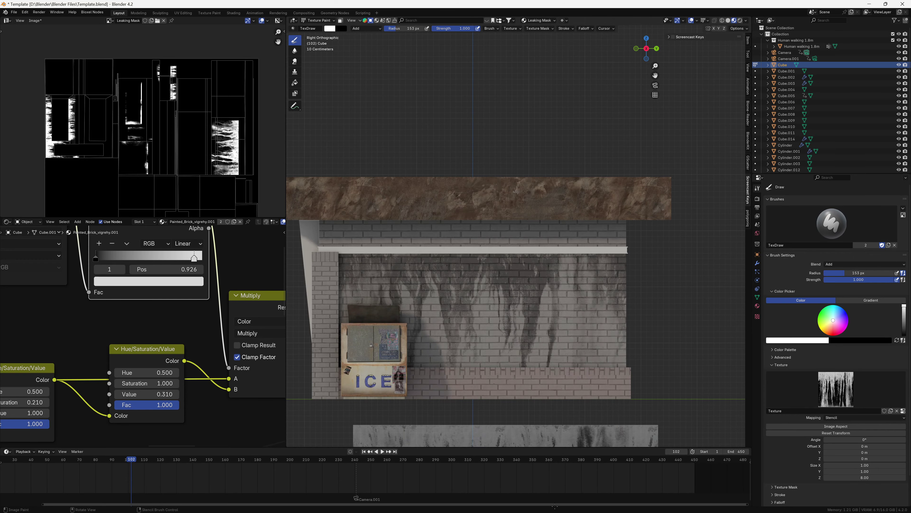
{"action": "left_click", "coordinate": [512, 302]}
{"action": "right_click_drag", "start_coordinate": [512, 302], "coordinate": [461, 384]}
{"action": "key", "text": "ctrl+KP_3"}
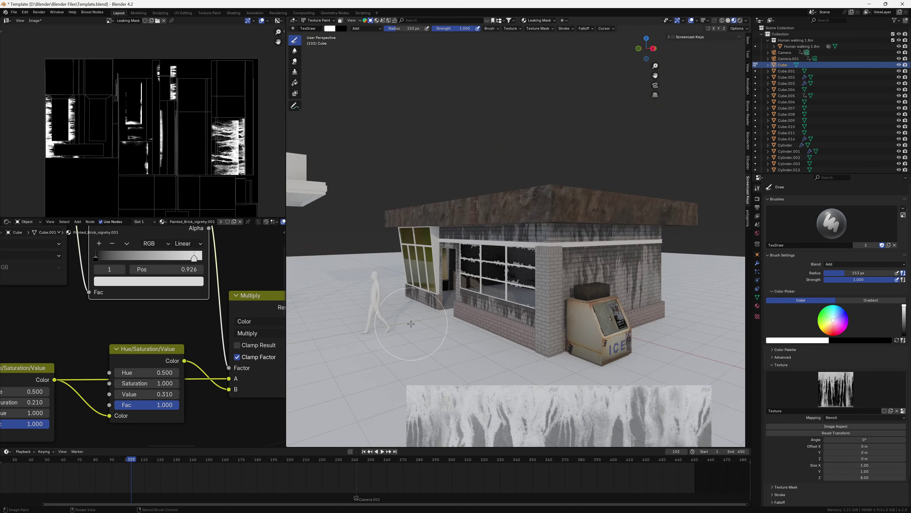
{"action": "key", "text": "z"}
{"action": "middle_click_drag", "start_coordinate": [586, 316], "coordinate": [425, 114]}
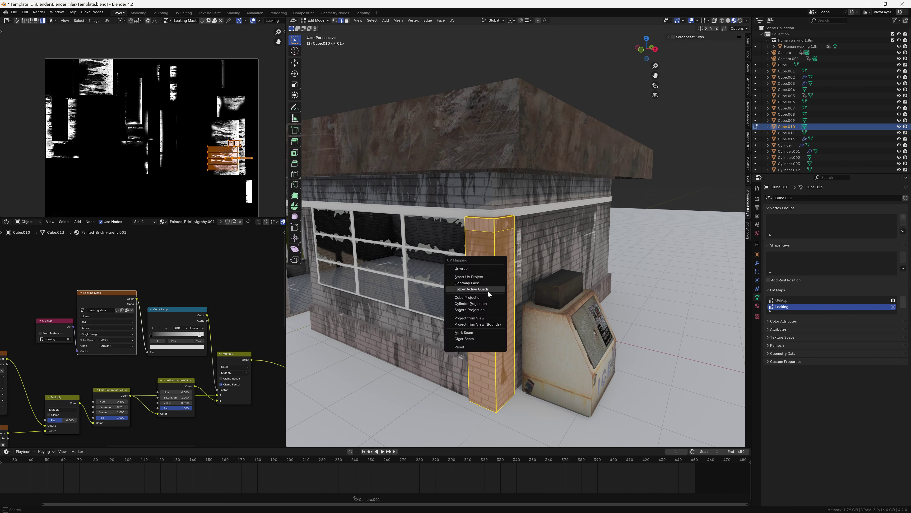
Step: Unwrap the pillar with Follow Active Quads, rotate its UVs 90° and scale them over the drips
{"action": "left_click", "coordinate": [488, 291]}
{"action": "scroll", "coordinate": [201, 151], "scroll_direction": "down", "scroll_amount": 4}
{"action": "scroll", "coordinate": [201, 150], "scroll_direction": "up", "scroll_amount": 2}
{"action": "type", "text": "r90"}
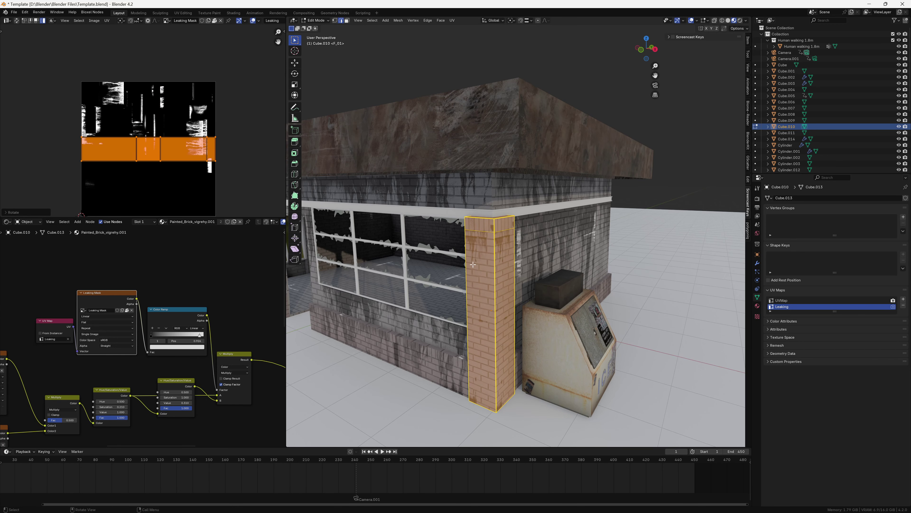
{"action": "scroll", "coordinate": [165, 131], "scroll_direction": "up", "scroll_amount": 2}
{"action": "key", "text": "s"}
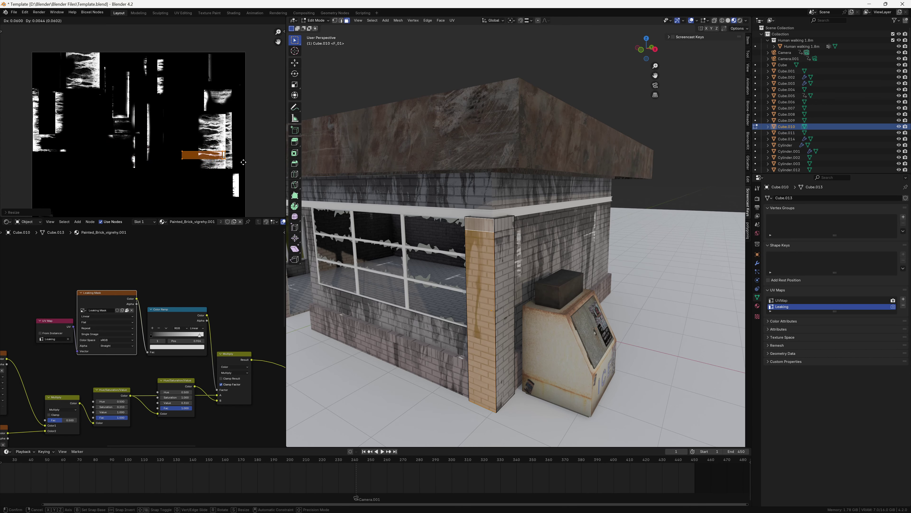
{"action": "left_click", "coordinate": [507, 262]}
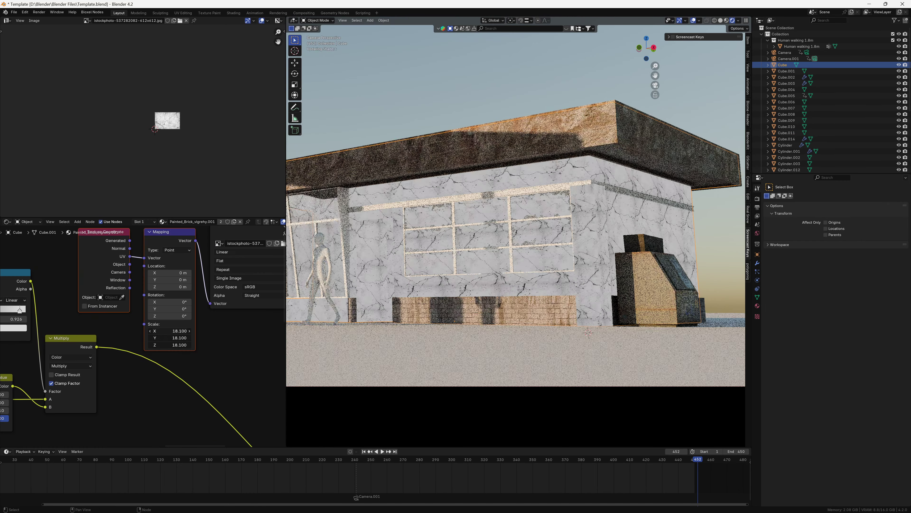
Step: Set Mapping scale 11.7 and rotation 14°, then wire Multiply (factor 1.0) into Base Color
{"action": "mouse_move", "coordinate": [168, 331]}
{"action": "left_mouse_down"}
{"action": "mouse_move", "coordinate": [180, 345]}
{"action": "mouse_move", "coordinate": [177, 316]}
{"action": "left_mouse_up"}
{"action": "middle_click_drag", "start_coordinate": [180, 395], "coordinate": [54, 359]}
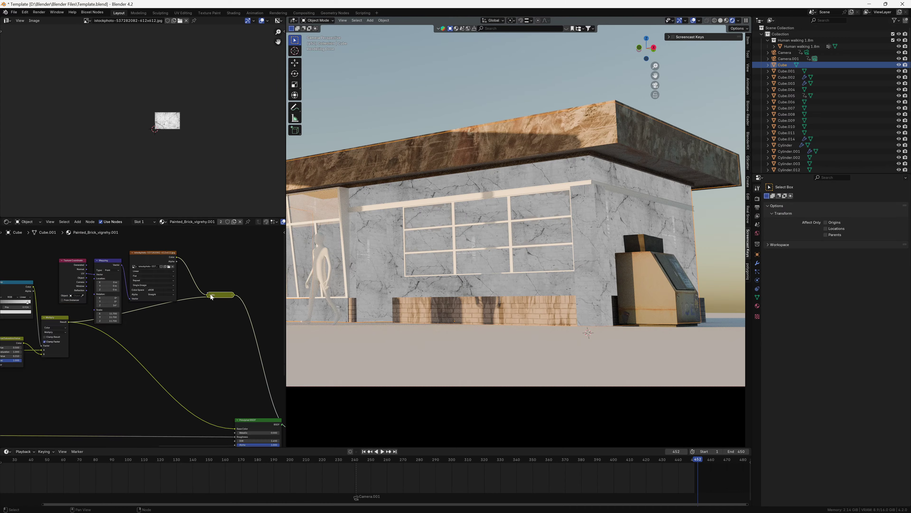
{"action": "left_click_drag", "start_coordinate": [141, 367], "coordinate": [201, 367]}
{"action": "middle_click_drag", "start_coordinate": [242, 475], "coordinate": [190, 420]}
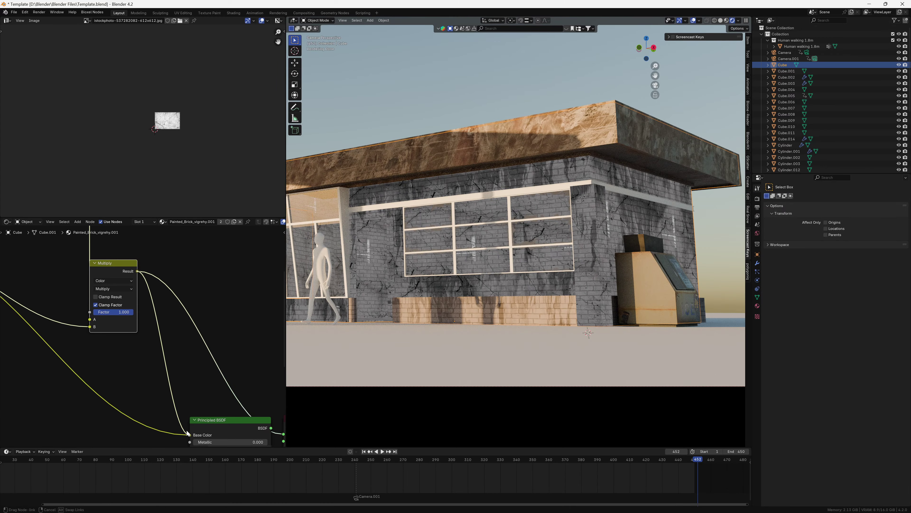
{"action": "left_click_drag", "start_coordinate": [188, 433], "coordinate": [188, 433]}
{"action": "middle_click_drag", "start_coordinate": [188, 434], "coordinate": [236, 461]}
{"action": "scroll", "coordinate": [512, 265], "scroll_direction": "up", "scroll_amount": 2}
{"action": "scroll", "coordinate": [487, 274], "scroll_direction": "up", "scroll_amount": 3}
{"action": "scroll", "coordinate": [496, 334], "scroll_direction": "up", "scroll_amount": 2}
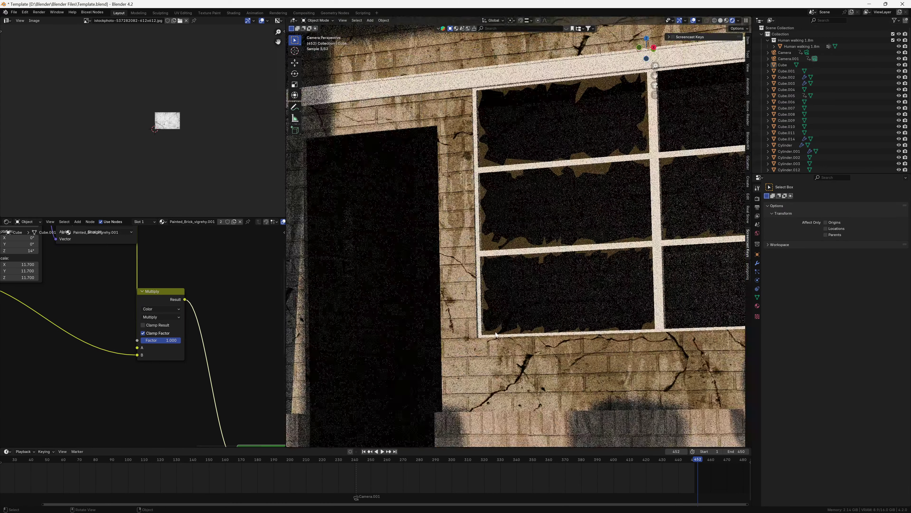
{"action": "scroll", "coordinate": [496, 335], "scroll_direction": "down", "scroll_amount": 5}
{"action": "scroll", "coordinate": [150, 323], "scroll_direction": "down", "scroll_amount": 2}
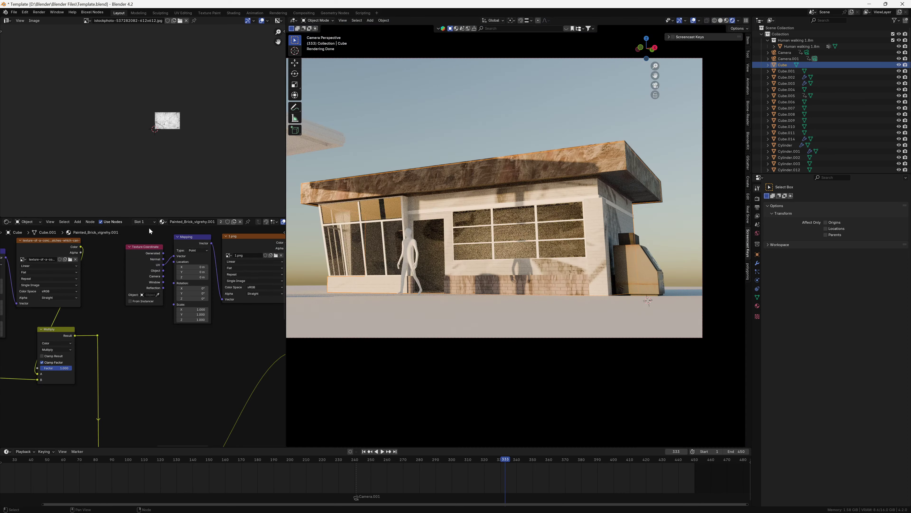
Step: Replace the Texture Coordinate and Mapping nodes with a UV Map node using the Graffiti map
{"action": "key", "text": "x"}
{"action": "key", "text": "shift+a"}
{"action": "type", "text": "uv map"}
{"action": "key", "text": "Return"}
{"action": "left_click", "coordinate": [172, 284]}
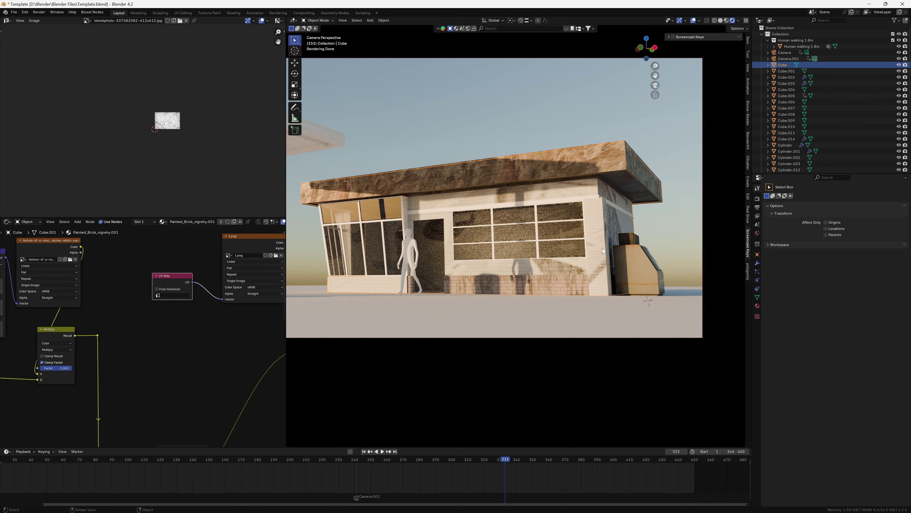
{"action": "left_click", "coordinate": [757, 297]}
{"action": "type", "text": "Graffiti"}
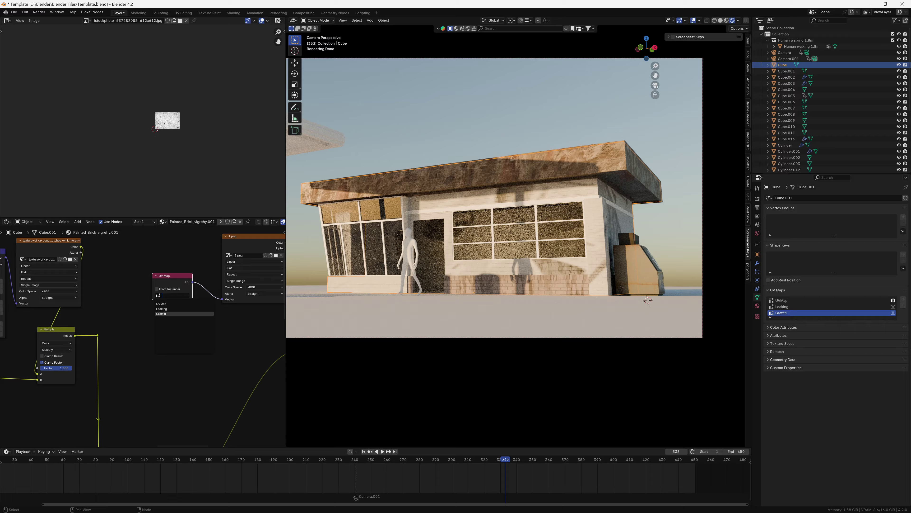
{"action": "left_click", "coordinate": [160, 314]}
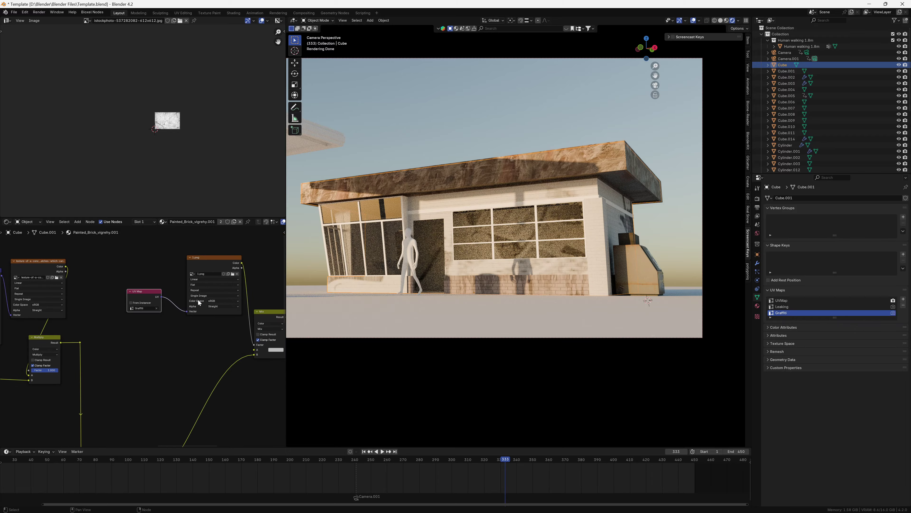
Step: Move the wall's UVs over the graffiti image and plug its colour into the Add node's A input
{"action": "key", "text": "Tab"}
{"action": "key", "text": "KP_0"}
{"action": "scroll", "coordinate": [216, 195], "scroll_direction": "down", "scroll_amount": 2}
{"action": "key", "text": "g"}
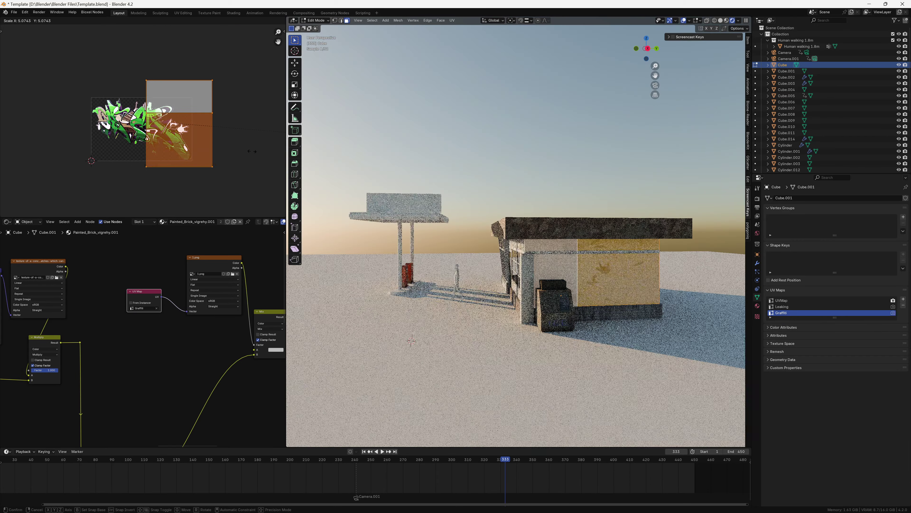
{"action": "left_click", "coordinate": [223, 292]}
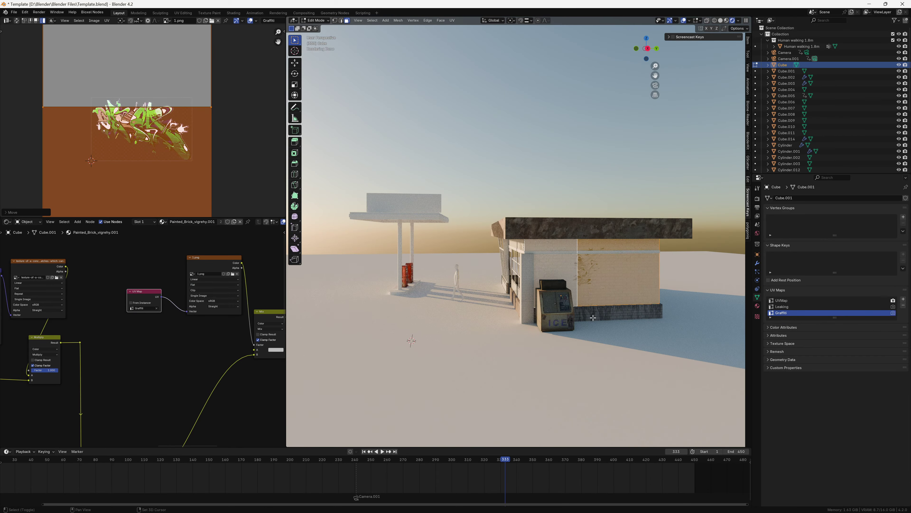
{"action": "scroll", "coordinate": [593, 317], "scroll_direction": "up", "scroll_amount": 4}
{"action": "scroll", "coordinate": [195, 325], "scroll_direction": "up", "scroll_amount": 1}
{"action": "scroll", "coordinate": [586, 338], "scroll_direction": "down", "scroll_amount": 2}
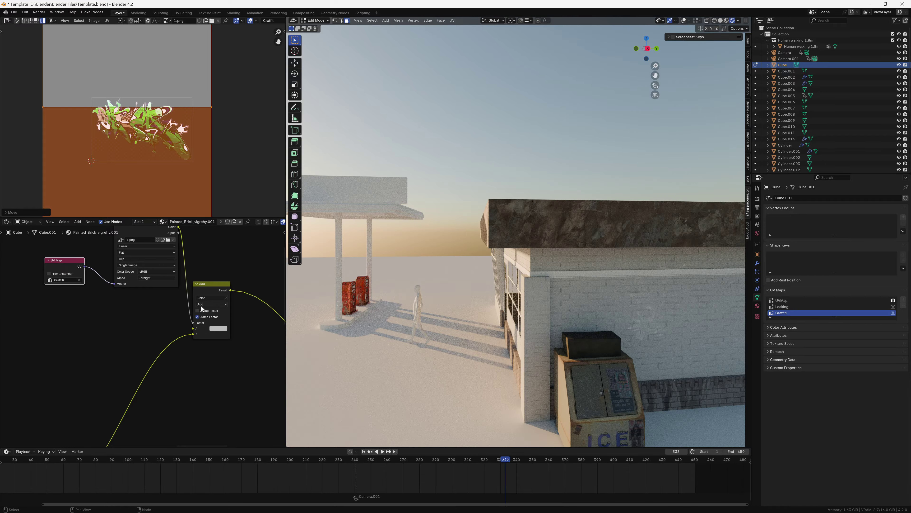
{"action": "left_click_drag", "start_coordinate": [195, 326], "coordinate": [193, 328]}
Step: Select the graffiti wall faces and rotate their UV island 90°
{"action": "middle_click_drag", "start_coordinate": [503, 287], "coordinate": [474, 311]}
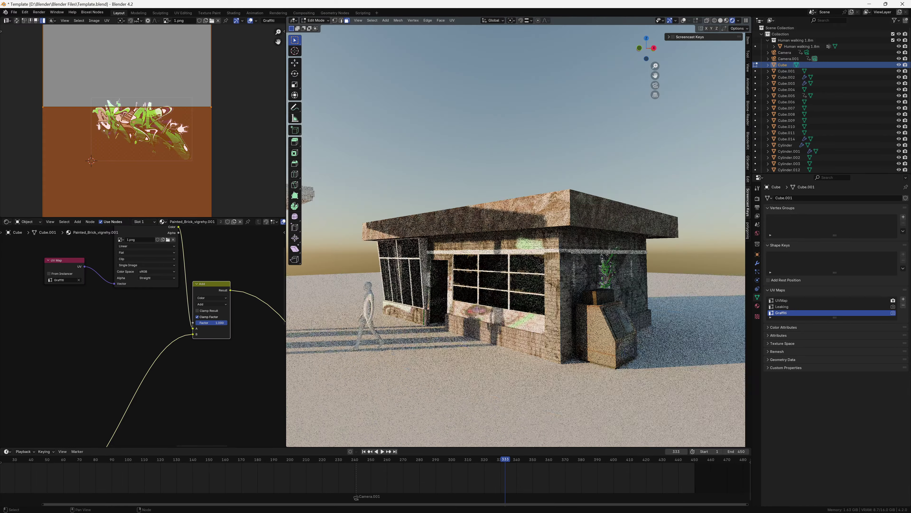
{"action": "scroll", "coordinate": [474, 311], "scroll_direction": "up", "scroll_amount": 3}
{"action": "scroll", "coordinate": [474, 311], "scroll_direction": "down", "scroll_amount": 2}
{"action": "left_click", "coordinate": [502, 305]}
{"action": "key", "text": "r"}
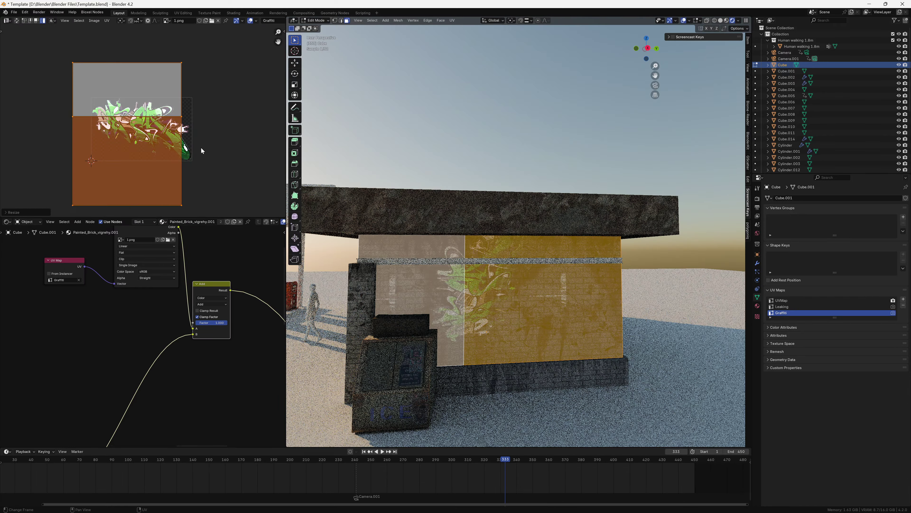
{"action": "left_click", "coordinate": [202, 151]}
Step: Project the wall UVs from the side view, then scale and move them over the graffiti
{"action": "key", "text": "ctrl+z"}
{"action": "key", "text": "KP_3"}
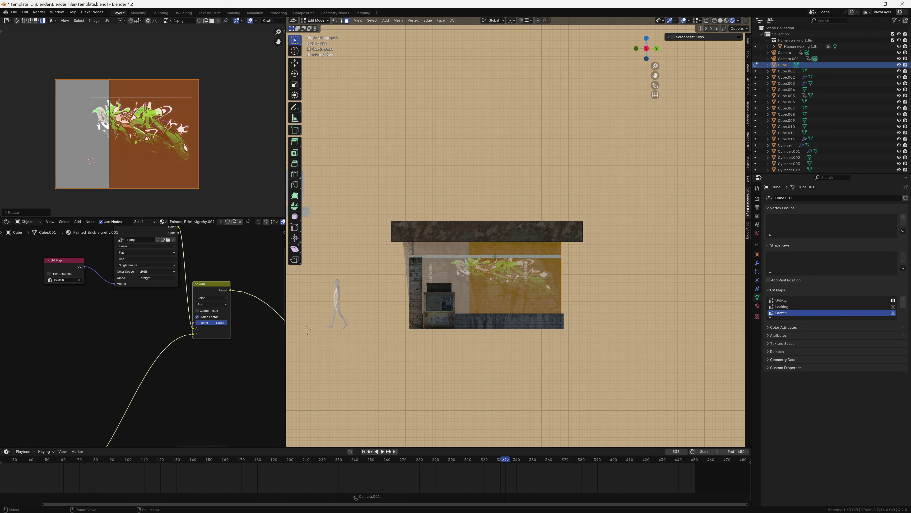
{"action": "key", "text": "u"}
{"action": "left_click", "coordinate": [404, 263]}
{"action": "key", "text": "s"}
{"action": "key", "text": "g"}
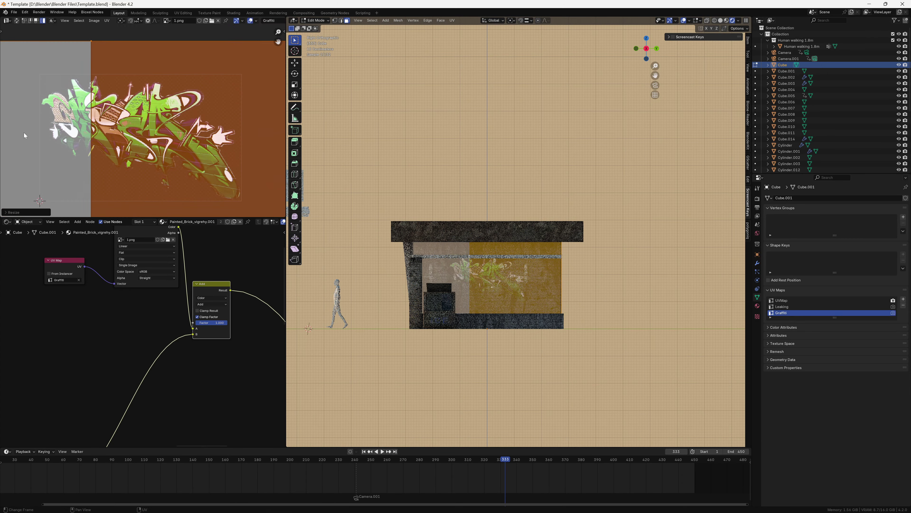
{"action": "left_click", "coordinate": [63, 115]}
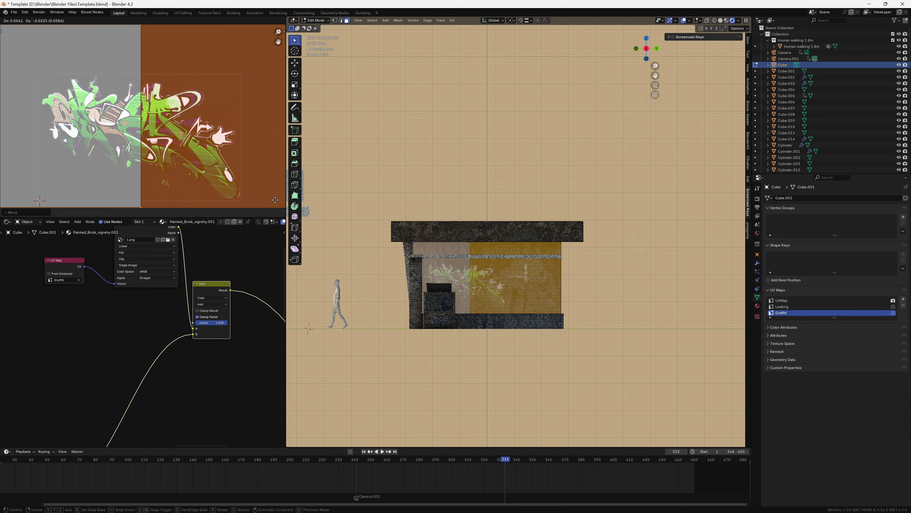
{"action": "left_click", "coordinate": [275, 199]}
Step: Shrink and move the UV island onto the second graffiti image, raising it higher
{"action": "key", "text": "Tab"}
{"action": "scroll", "coordinate": [503, 273], "scroll_direction": "up", "scroll_amount": 4}
{"action": "middle_click_drag", "start_coordinate": [502, 273], "coordinate": [553, 243]}
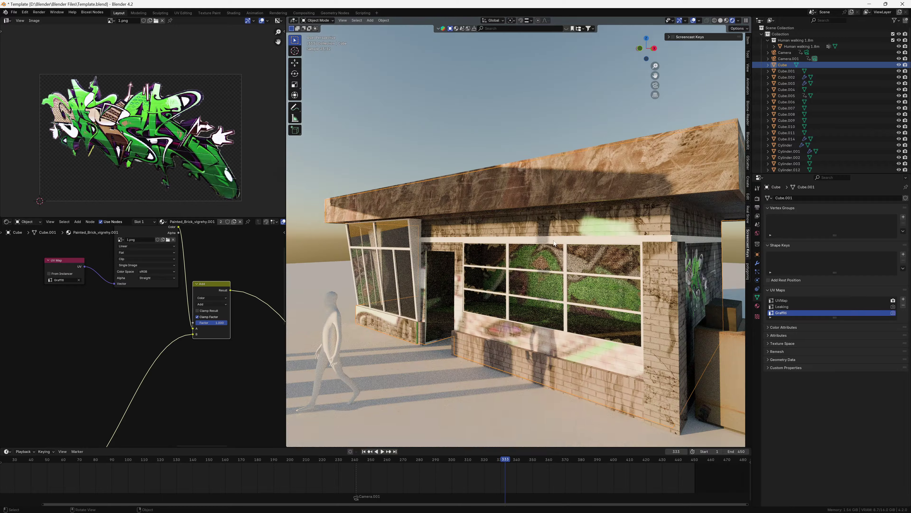
{"action": "key", "text": "ctrl+z"}
{"action": "key", "text": "ctrl+z"}
{"action": "key", "text": "ctrl+z"}
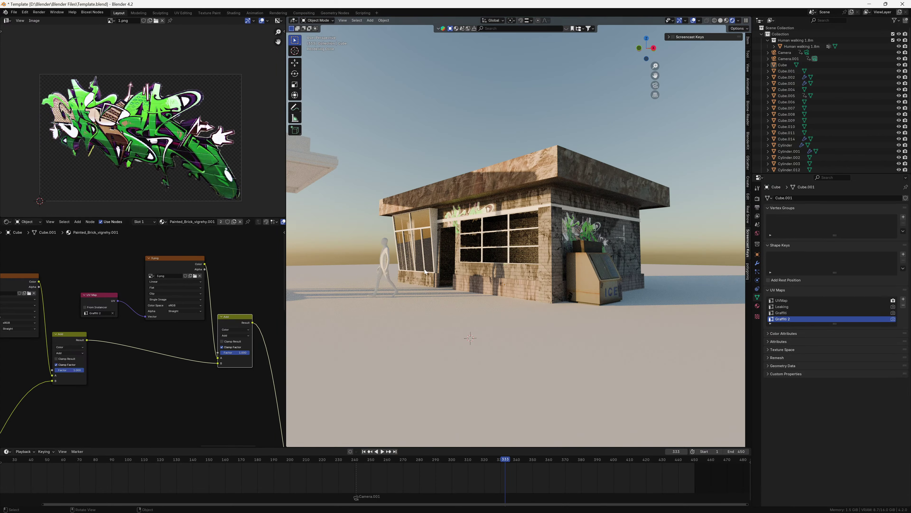
{"action": "scroll", "coordinate": [143, 126], "scroll_direction": "up", "scroll_amount": 2}
{"action": "key", "text": "s"}
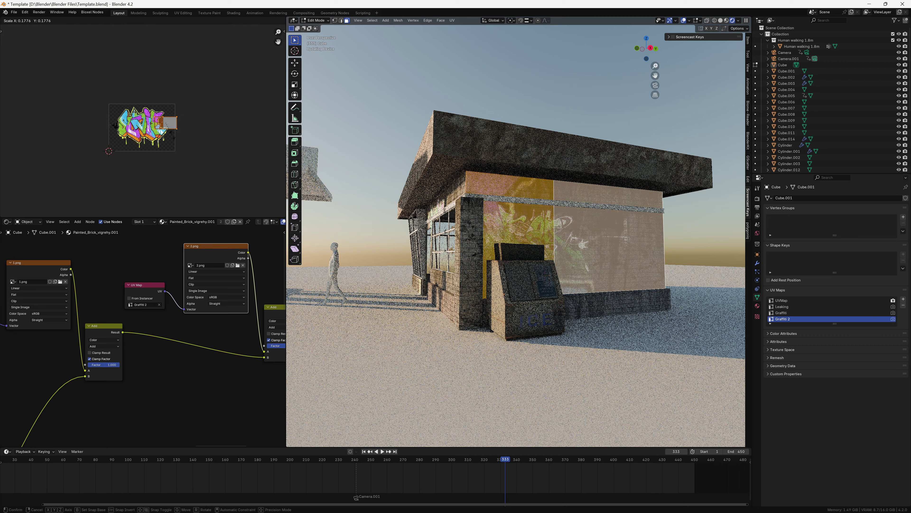
{"action": "scroll", "coordinate": [90, 107], "scroll_direction": "up", "scroll_amount": 2}
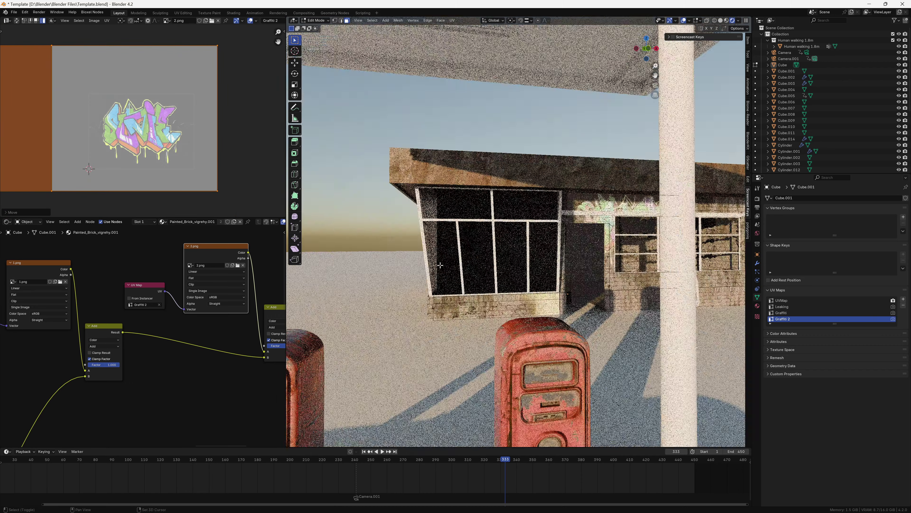
{"action": "key", "text": "g"}
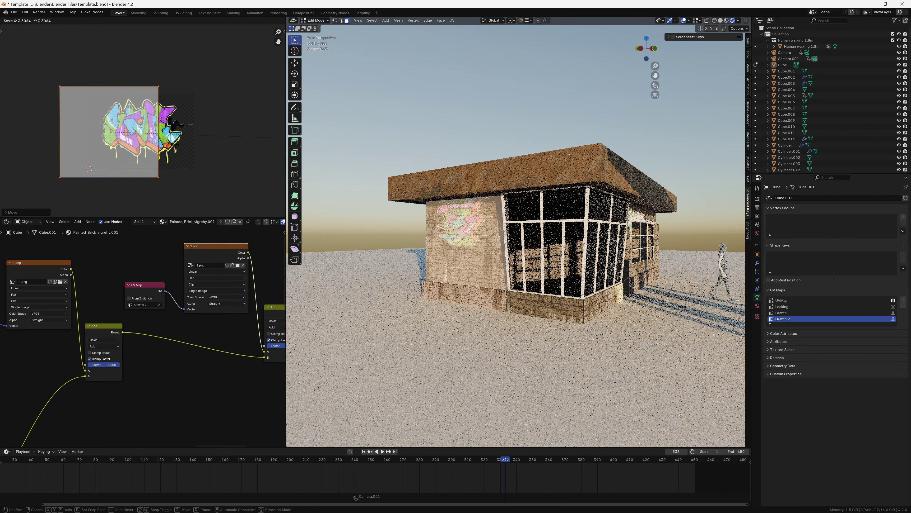
{"action": "key", "text": "Return"}
{"action": "key", "text": "g"}
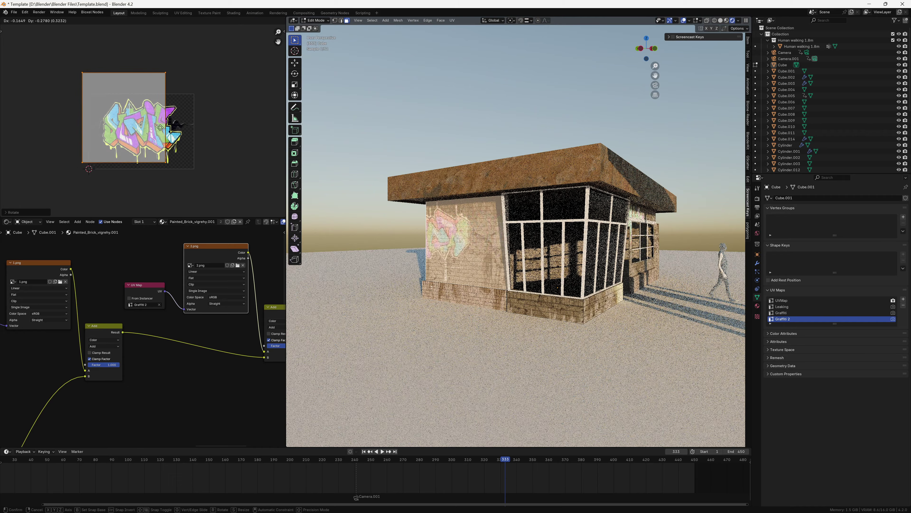
{"action": "scroll", "coordinate": [163, 304], "scroll_direction": "down", "scroll_amount": 1}
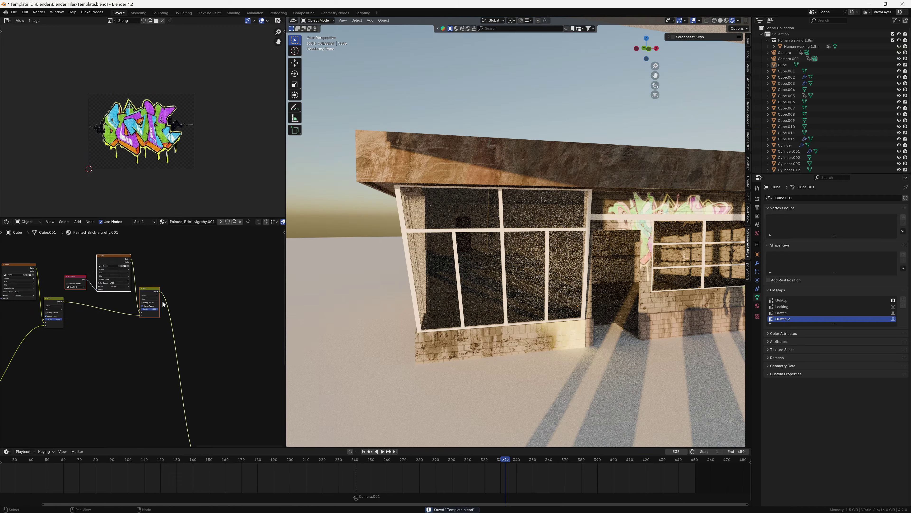
Step: Insert an Invert Color node after the NO FUTURE graffiti image
{"action": "scroll", "coordinate": [233, 342], "scroll_direction": "up", "scroll_amount": 2}
{"action": "left_click_drag", "start_coordinate": [194, 320], "coordinate": [200, 332]}
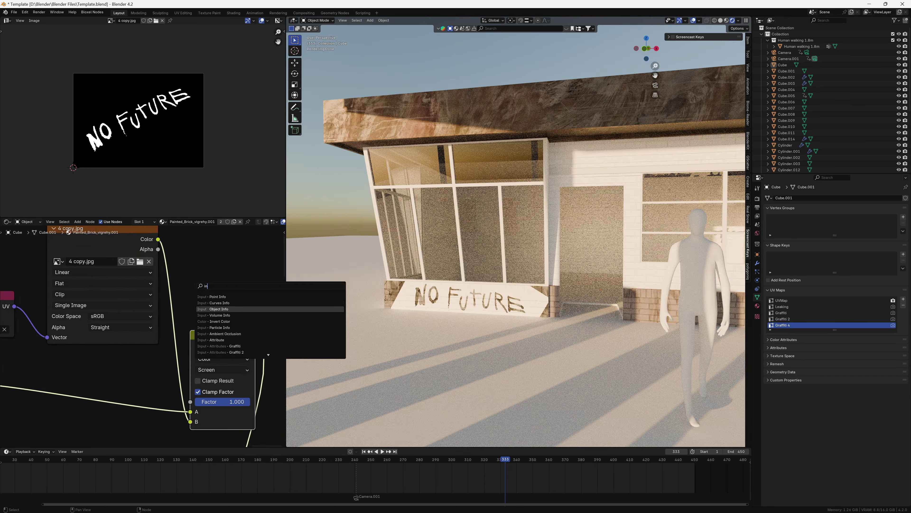
{"action": "left_click", "coordinate": [220, 321]}
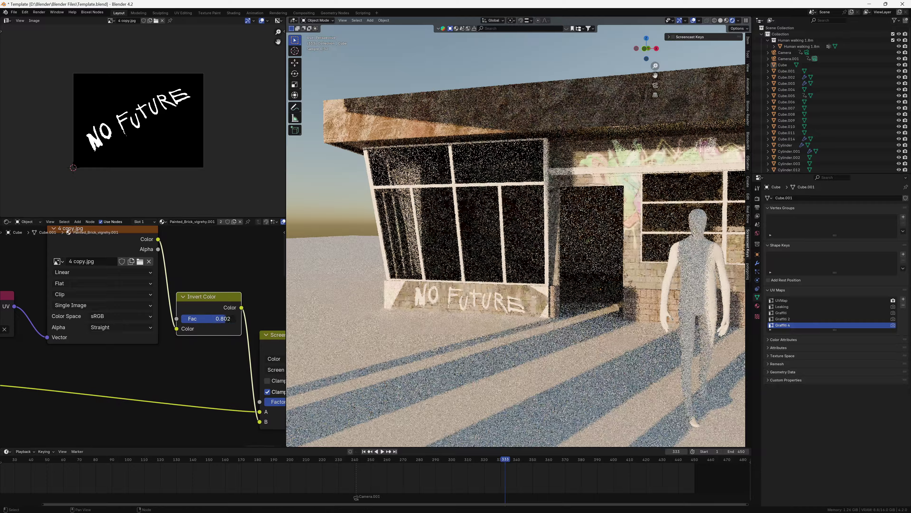
Step: Rescale the graffiti UV island, set image extension to Extend and invert Fac to 0
{"action": "key", "text": "Tab"}
{"action": "key", "text": "s"}
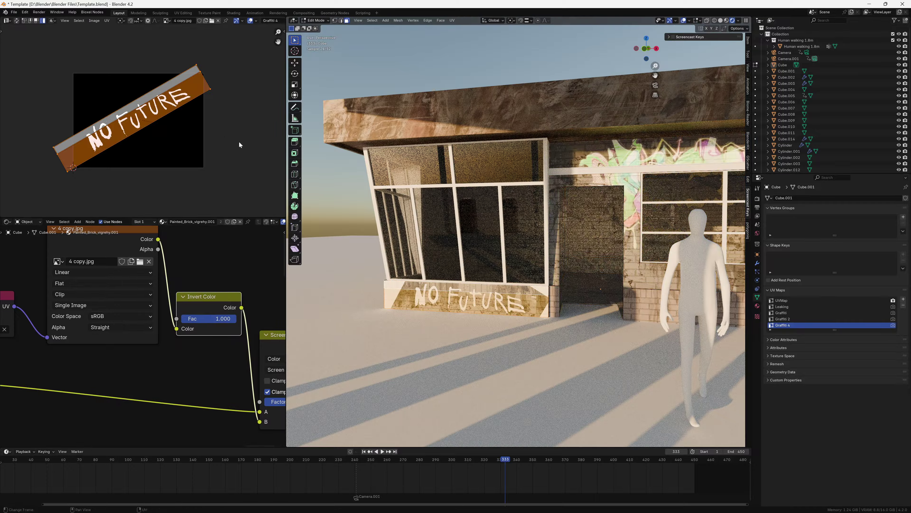
{"action": "key", "text": "Return"}
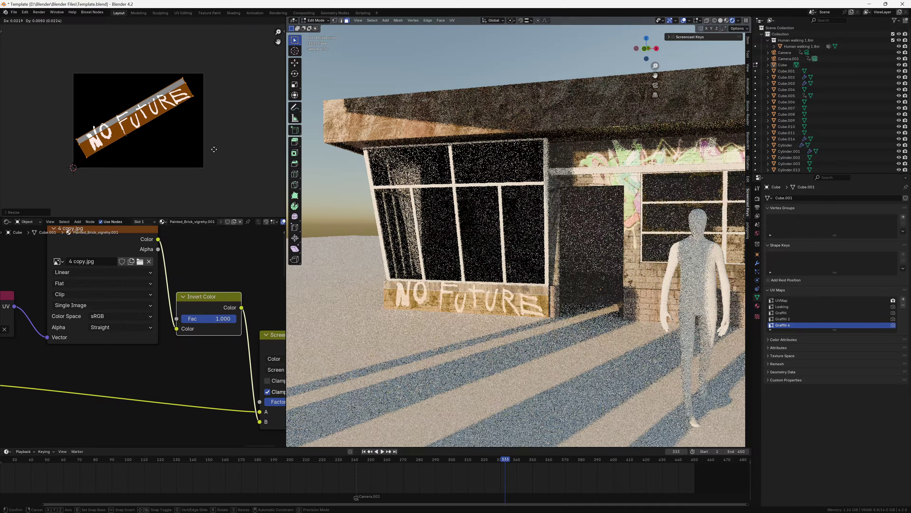
{"action": "left_click", "coordinate": [102, 294]}
{"action": "left_click_drag", "start_coordinate": [215, 318], "coordinate": [176, 318]}
{"action": "key", "text": "Tab"}
{"action": "middle_click_drag", "start_coordinate": [413, 305], "coordinate": [484, 307]}
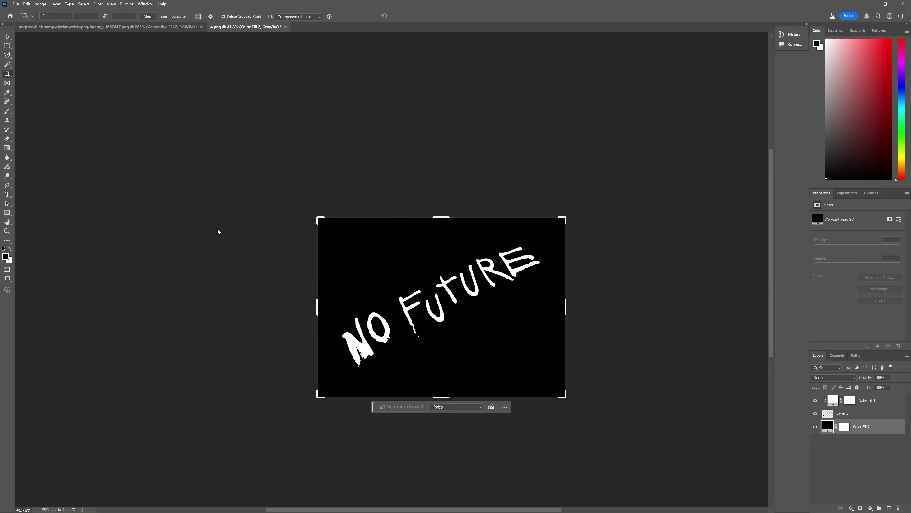
{"action": "left_click_drag", "start_coordinate": [317, 307], "coordinate": [189, 307], "text": "alt+shift"}
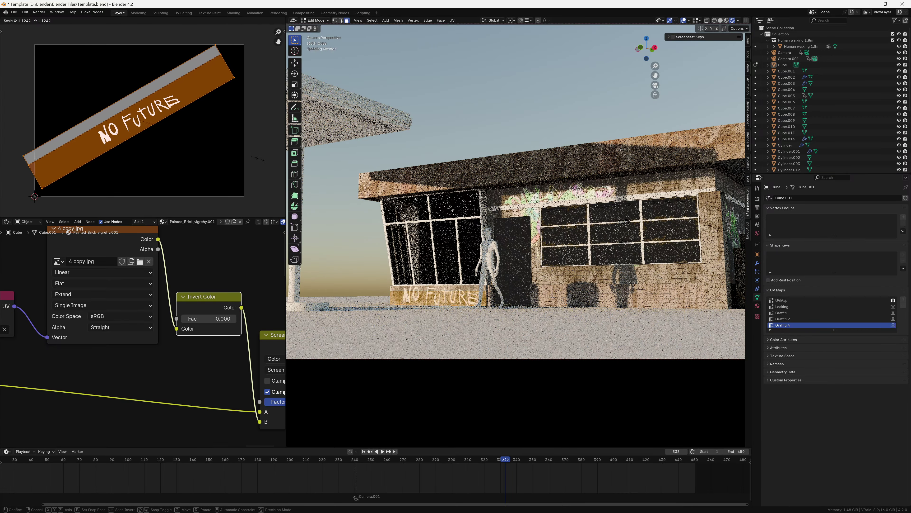
{"action": "left_click", "coordinate": [227, 184]}
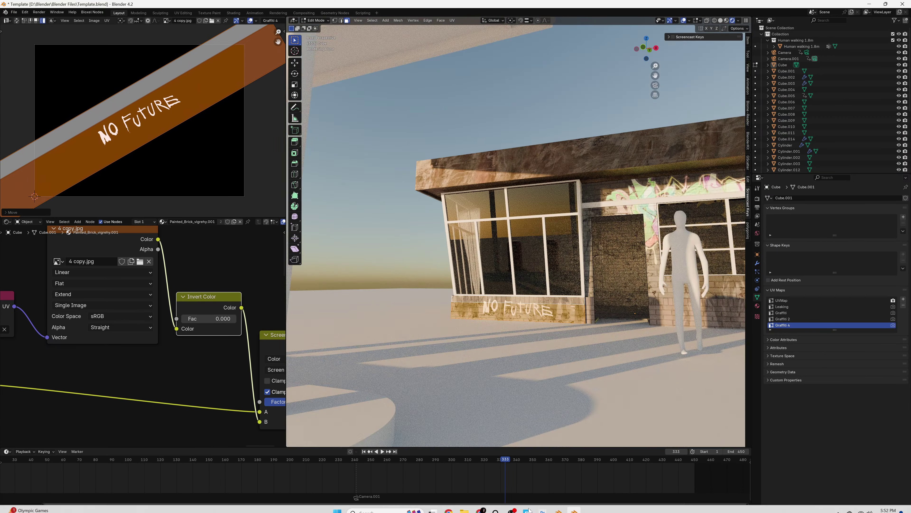
Step: Scale and move the RESP graffiti UV island to fit beneath the windows
{"action": "key", "text": "Tab"}
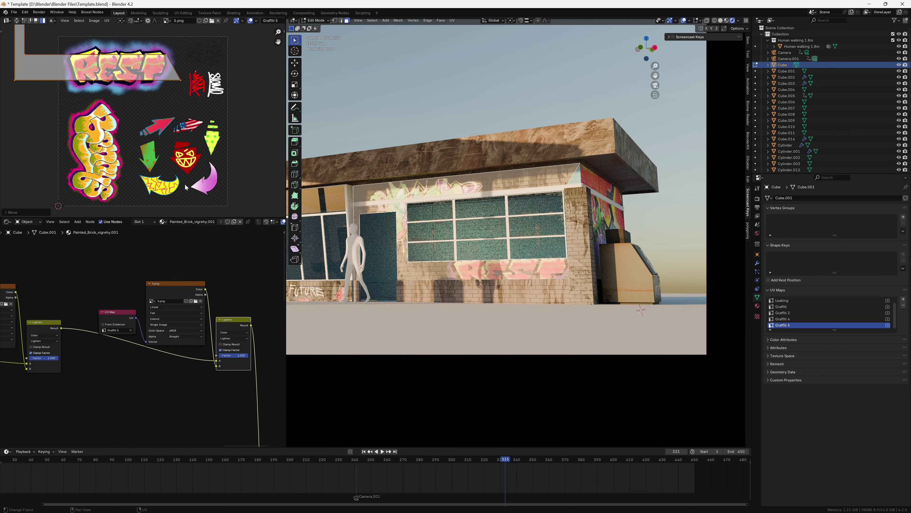
{"action": "left_click", "coordinate": [215, 104]}
{"action": "key", "text": "s"}
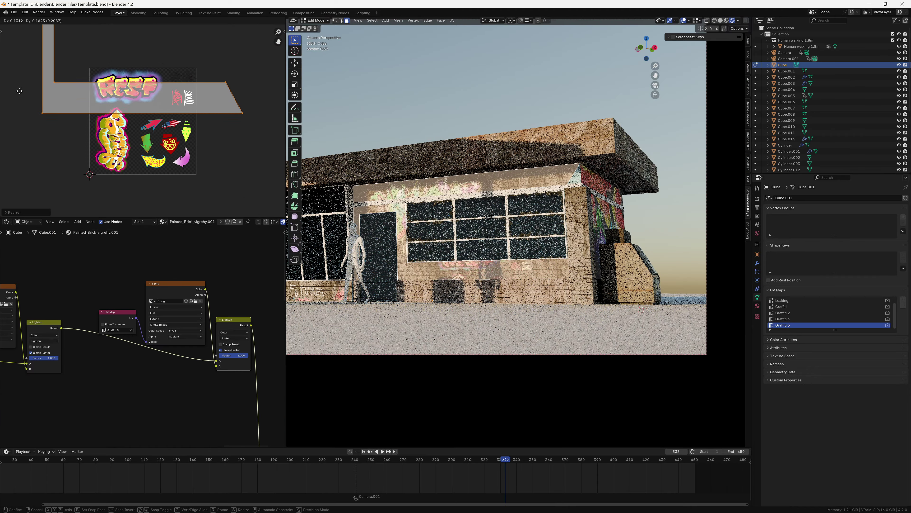
{"action": "left_click", "coordinate": [247, 112]}
{"action": "key", "text": "g"}
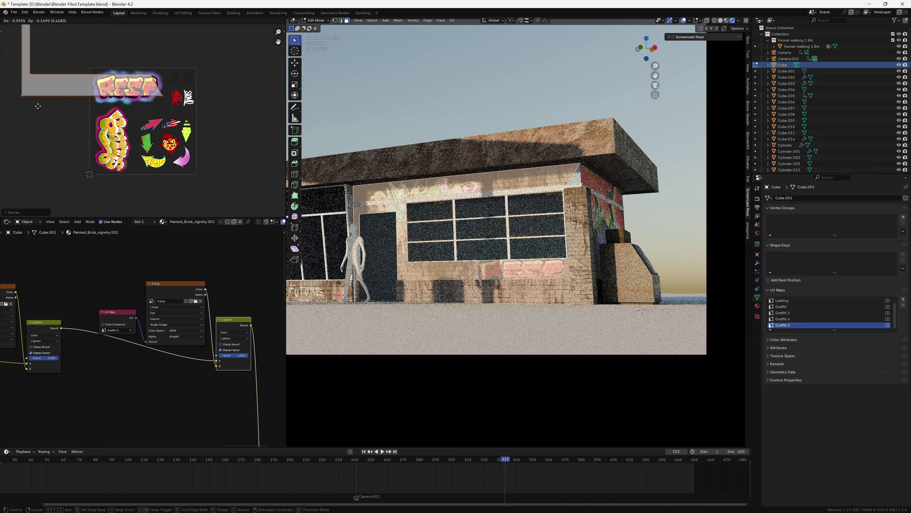
{"action": "left_click", "coordinate": [49, 111]}
{"action": "scroll", "coordinate": [510, 251], "scroll_direction": "down", "scroll_amount": 4}
Step: Save the file, then widen and reposition the yellow tag's UV island
{"action": "key", "text": "ctrl+s"}
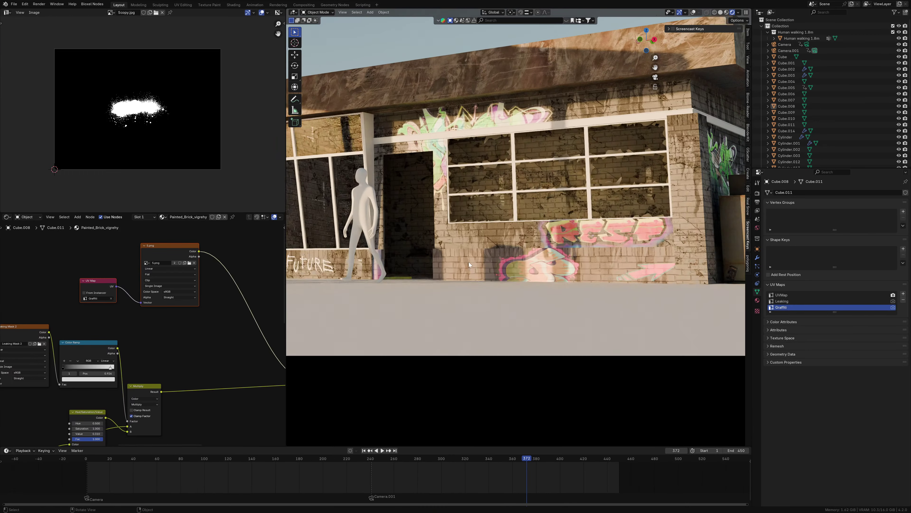
{"action": "left_click", "coordinate": [130, 173]}
{"action": "key", "text": "s"}
{"action": "left_click", "coordinate": [184, 146]}
{"action": "key", "text": "g"}
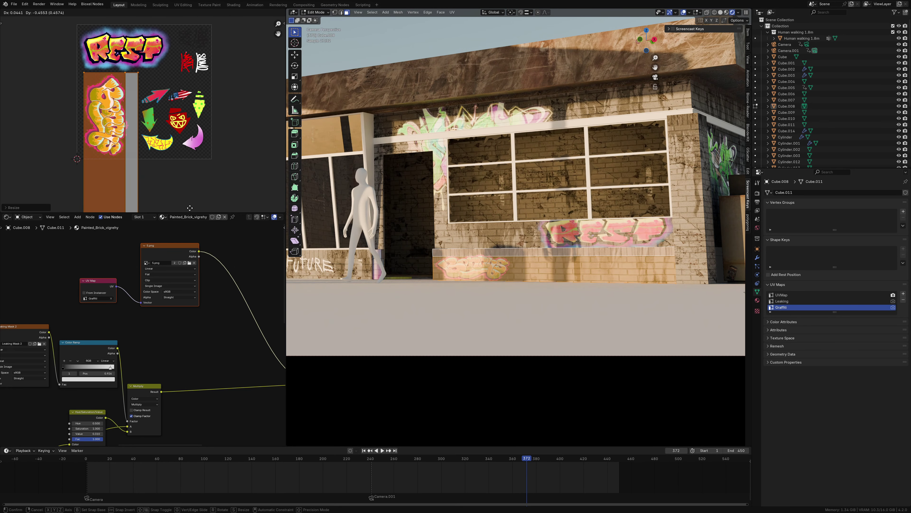
{"action": "key", "text": "g"}
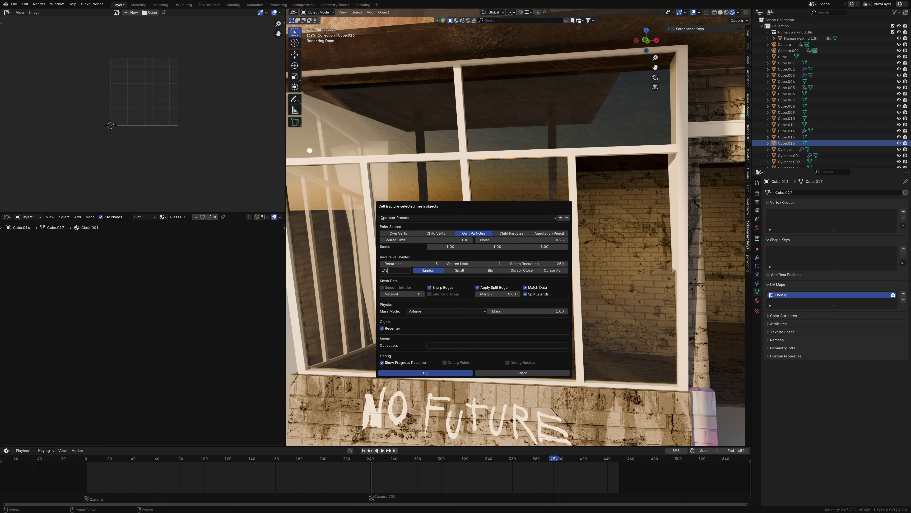
Step: Apply Cell Fracture to the window glass and isolate the fractured cells
{"action": "key", "text": "Return"}
{"action": "key", "text": "Return"}
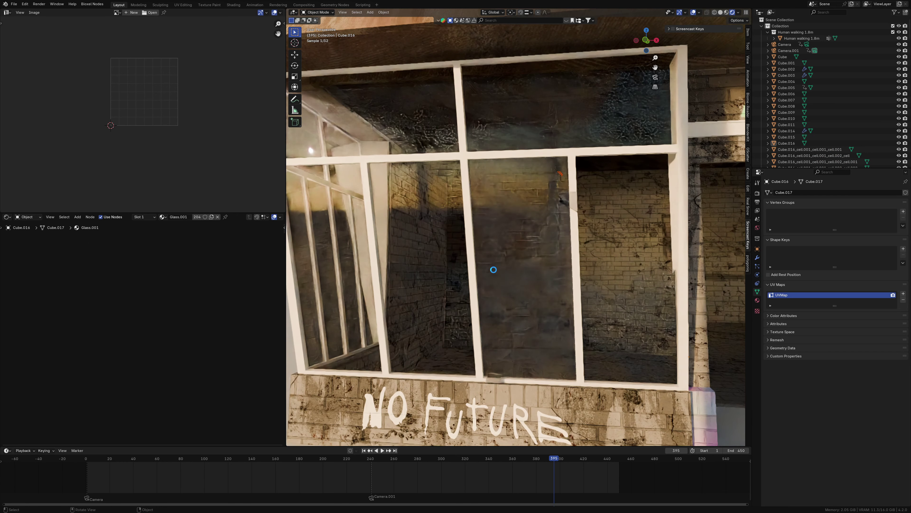
{"action": "scroll", "coordinate": [499, 268], "scroll_direction": "down", "scroll_amount": 5}
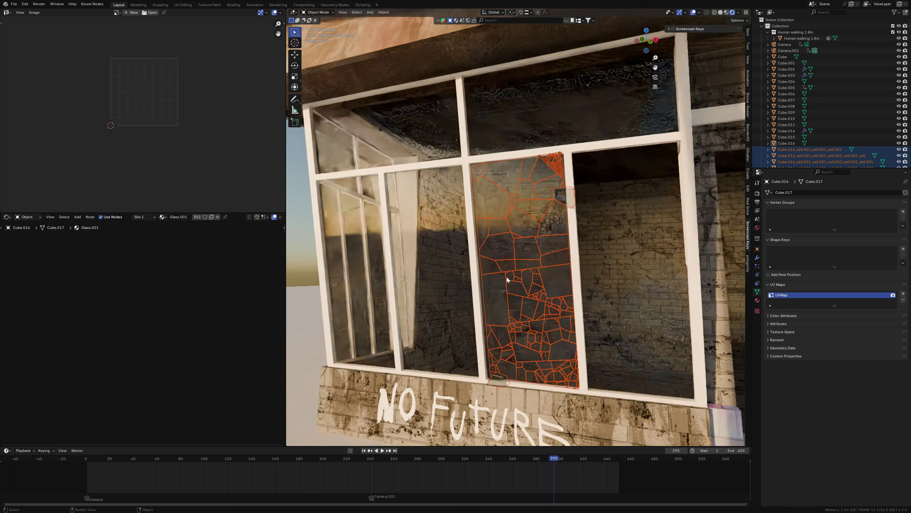
{"action": "scroll", "coordinate": [464, 268], "scroll_direction": "up", "scroll_amount": 2}
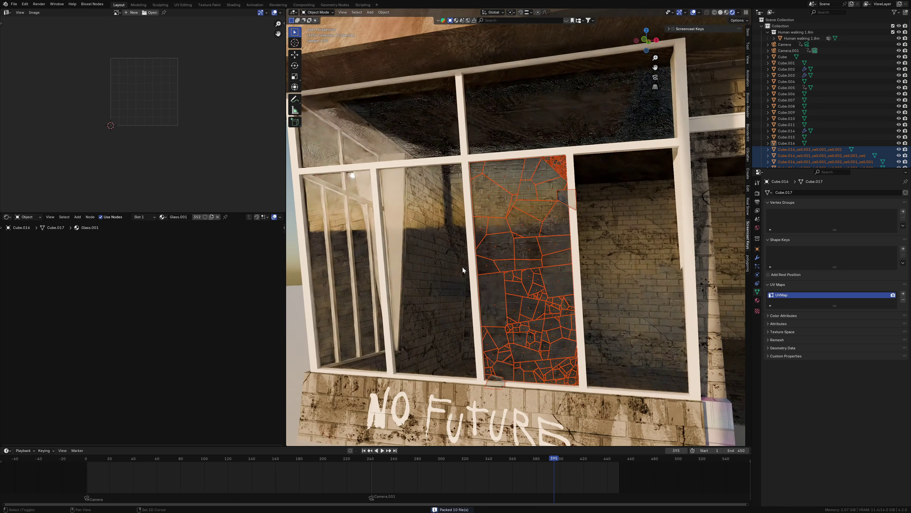
{"action": "key", "text": "shift+h"}
Step: Delete the glass fragments in the pane's upper corner
{"action": "key", "text": "Delete"}
{"action": "left_click_drag", "start_coordinate": [575, 123], "coordinate": [524, 174]}
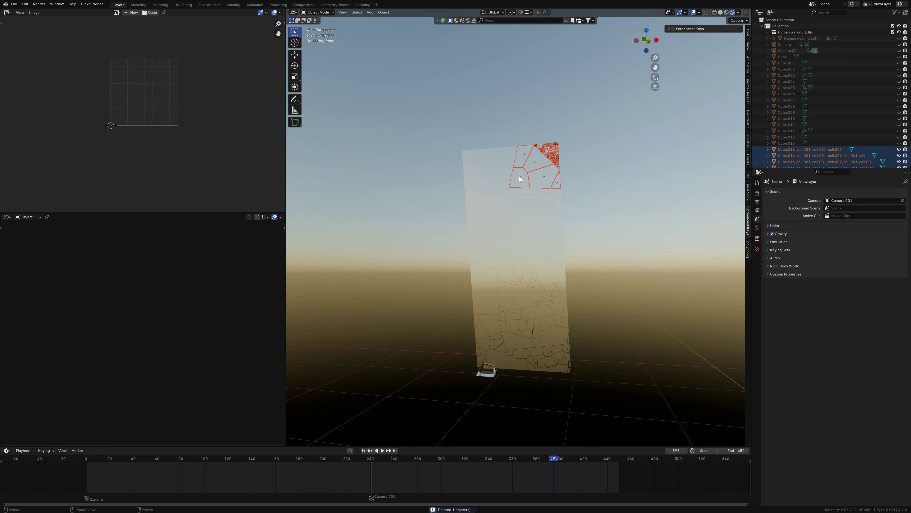
{"action": "key", "text": "Delete"}
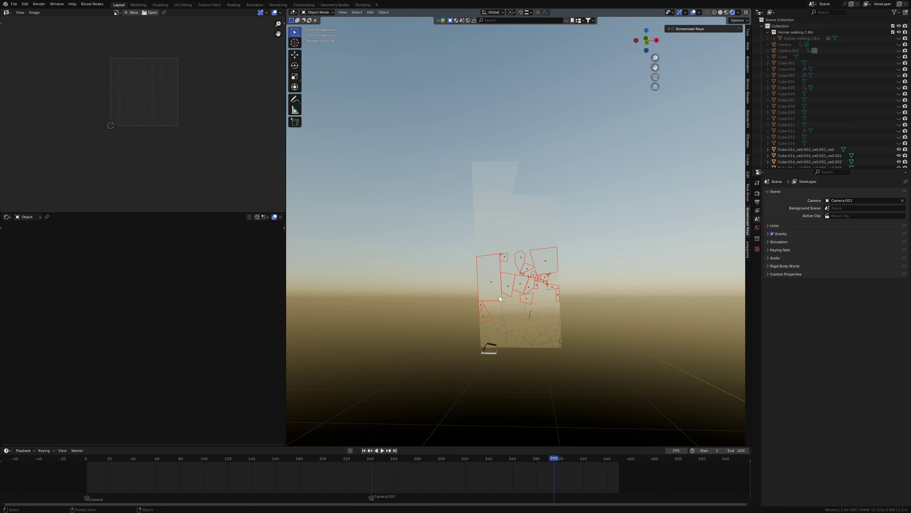
{"action": "key", "text": "Escape"}
{"action": "key", "text": "Delete"}
{"action": "middle_click_drag", "start_coordinate": [582, 290], "coordinate": [575, 273]}
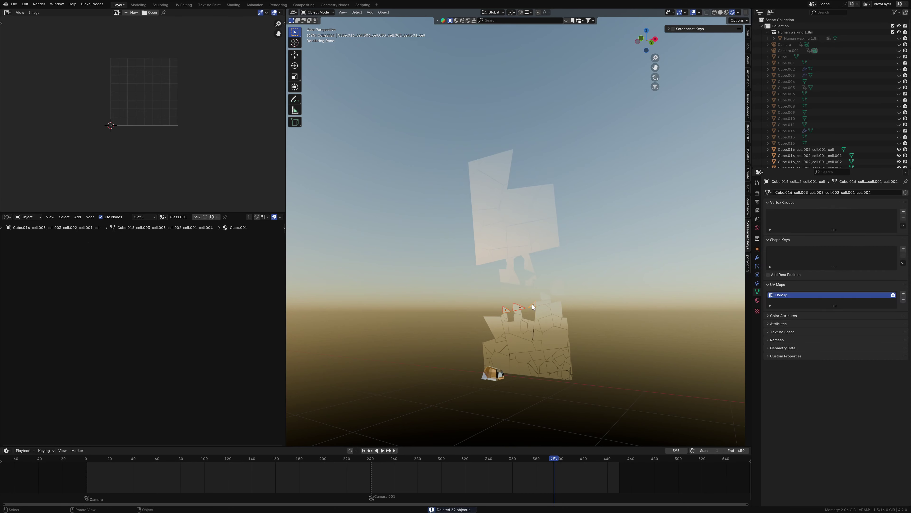
{"action": "key", "text": "Delete"}
Step: Delete a couple of the lower glass fragments as well
{"action": "scroll", "coordinate": [531, 278], "scroll_direction": "up", "scroll_amount": 3}
{"action": "left_click", "coordinate": [538, 283]}
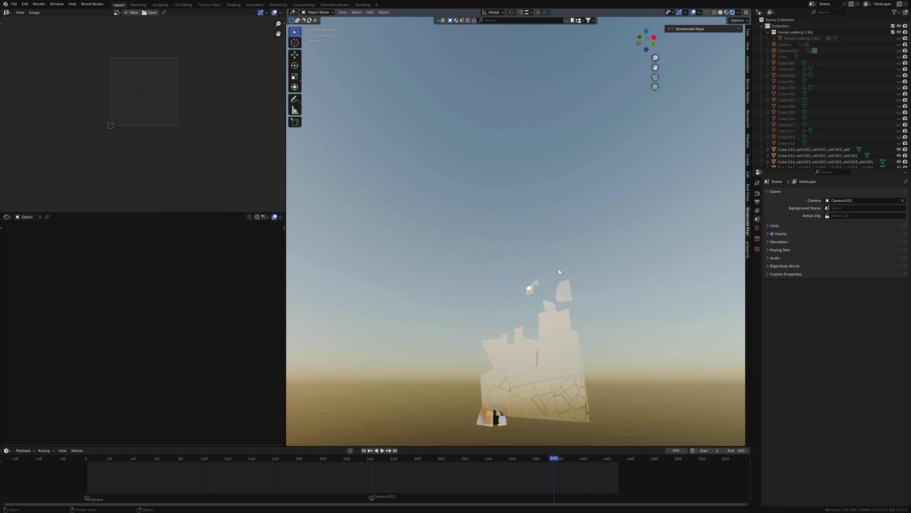
{"action": "left_click", "coordinate": [540, 392]}
{"action": "left_click", "coordinate": [495, 419]}
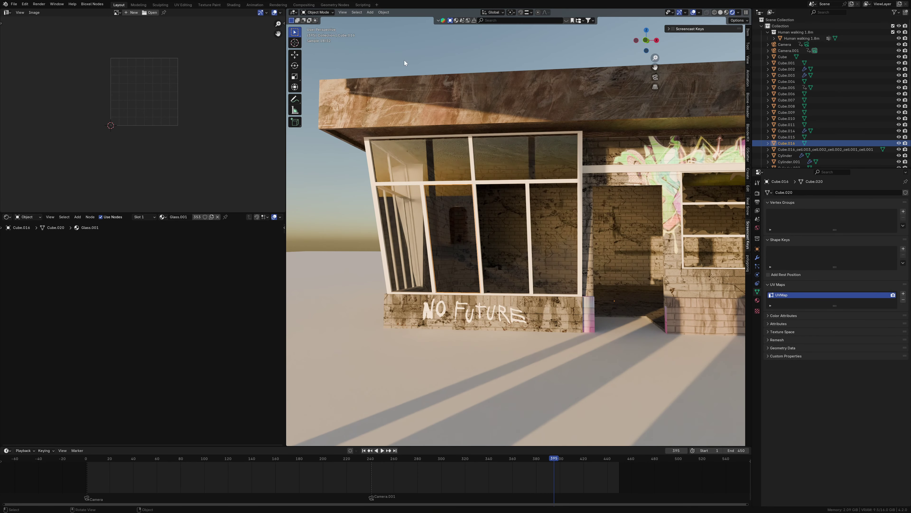
{"action": "left_click", "coordinate": [383, 12]}
Step: Cell-fracture the second window pane and delete most shards, leaving a jagged remnant
{"action": "left_click", "coordinate": [456, 215]}
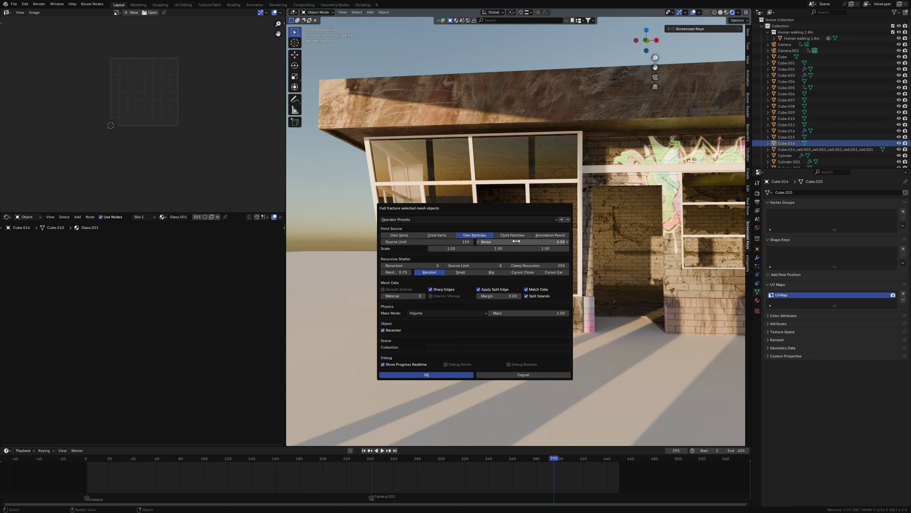
{"action": "left_click", "coordinate": [430, 374]}
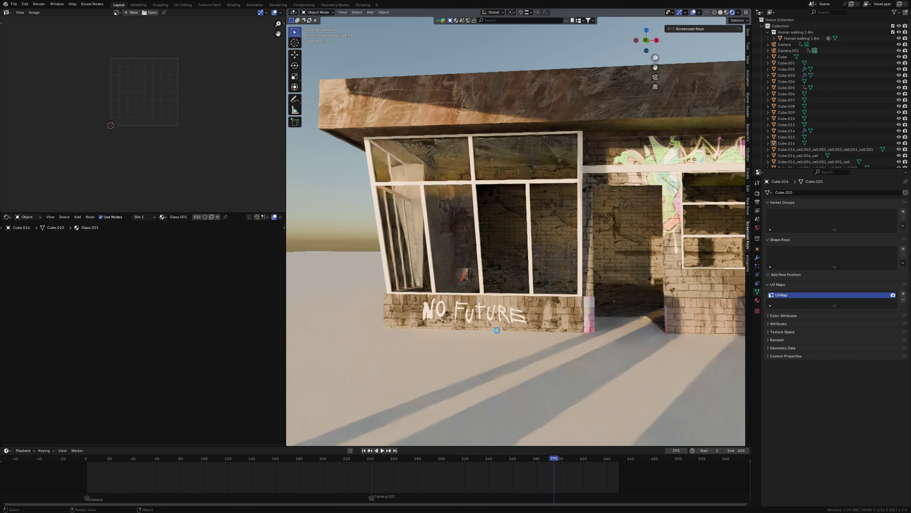
{"action": "left_click", "coordinate": [474, 267]}
{"action": "scroll", "coordinate": [438, 290], "scroll_direction": "up", "scroll_amount": 3}
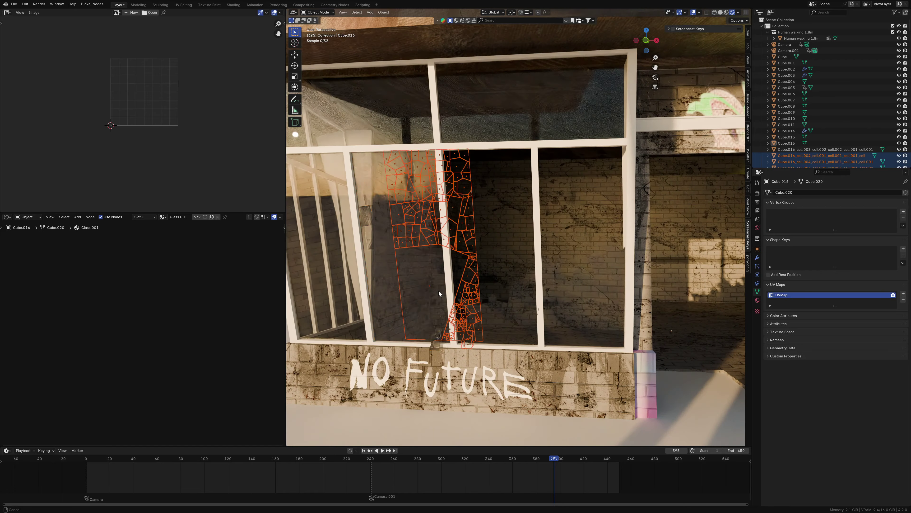
{"action": "left_click", "coordinate": [487, 275]}
{"action": "key", "text": "shift+h"}
{"action": "key", "text": "x"}
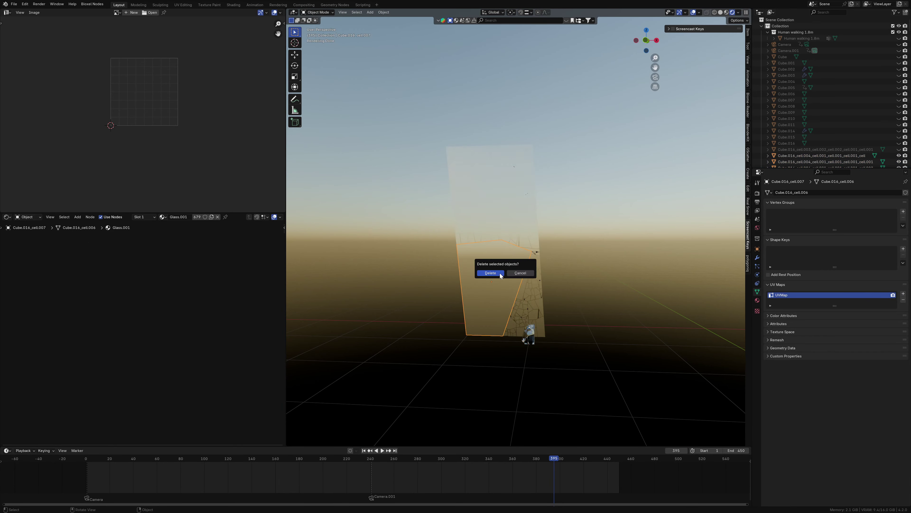
{"action": "left_click", "coordinate": [500, 272]}
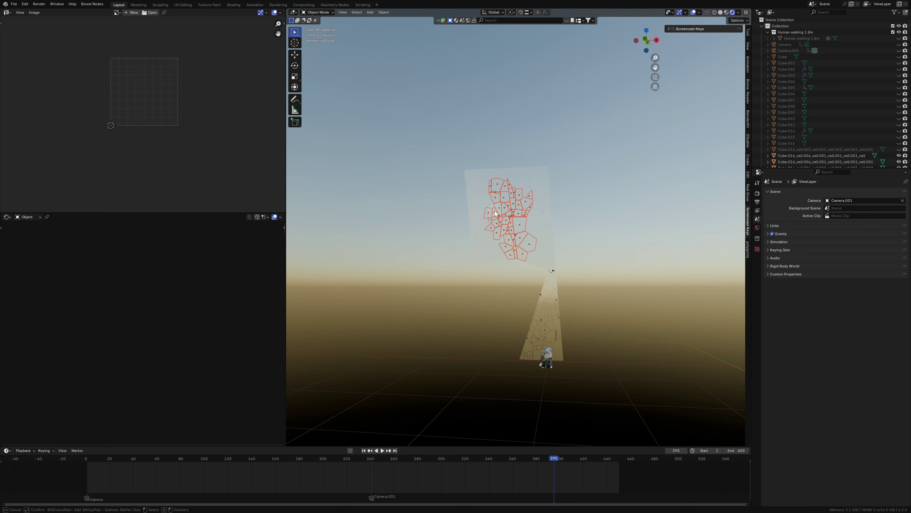
{"action": "left_click", "coordinate": [532, 337]}
{"action": "middle_click_drag", "start_coordinate": [542, 339], "coordinate": [534, 287]}
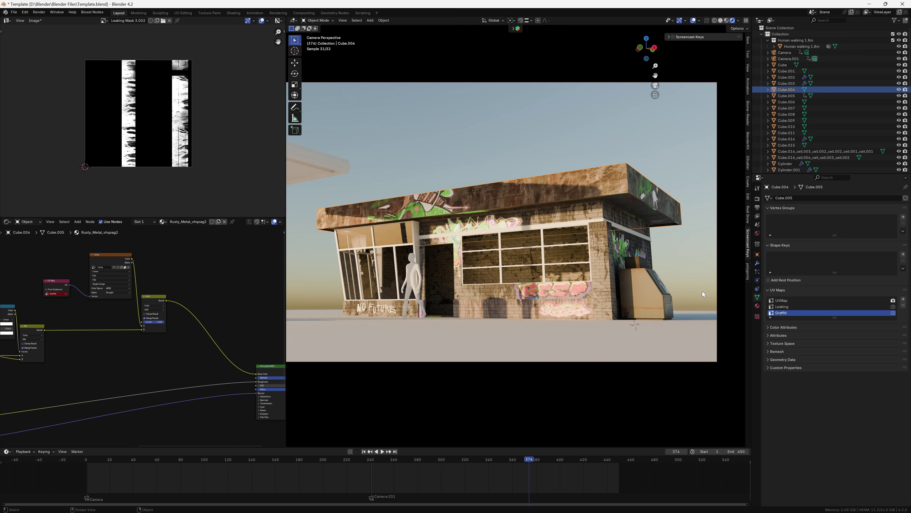
Step: Stretch the roof graffiti UVs along the front edge and add a Hue/Saturation node after its image
{"action": "scroll", "coordinate": [144, 334], "scroll_direction": "up", "scroll_amount": 2}
{"action": "key", "text": "Tab"}
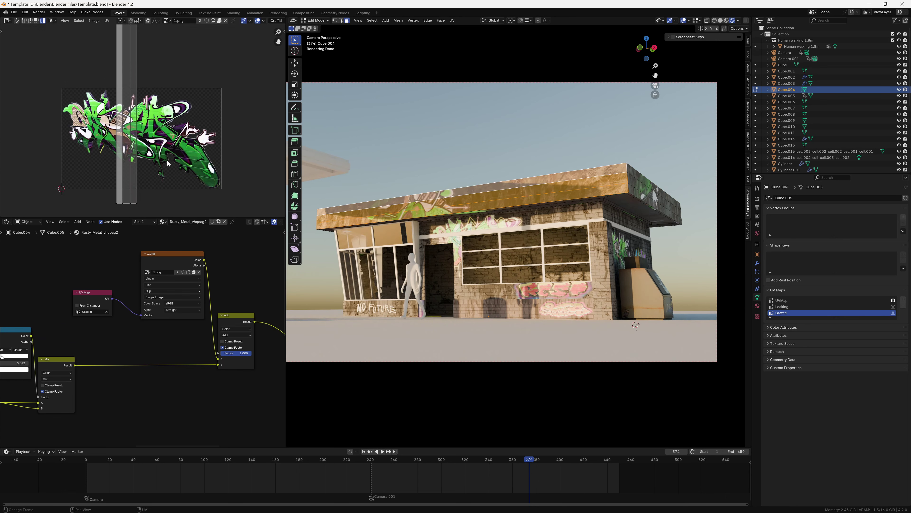
{"action": "key", "text": "s"}
{"action": "key", "text": "Return"}
{"action": "key", "text": "g"}
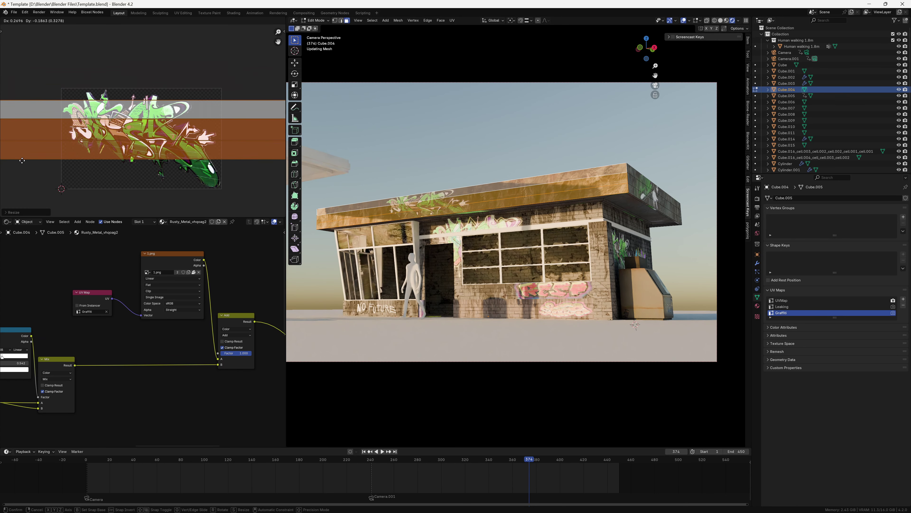
{"action": "left_click", "coordinate": [259, 170]}
{"action": "key", "text": "Tab"}
{"action": "left_click_drag", "start_coordinate": [166, 267], "coordinate": [86, 251]}
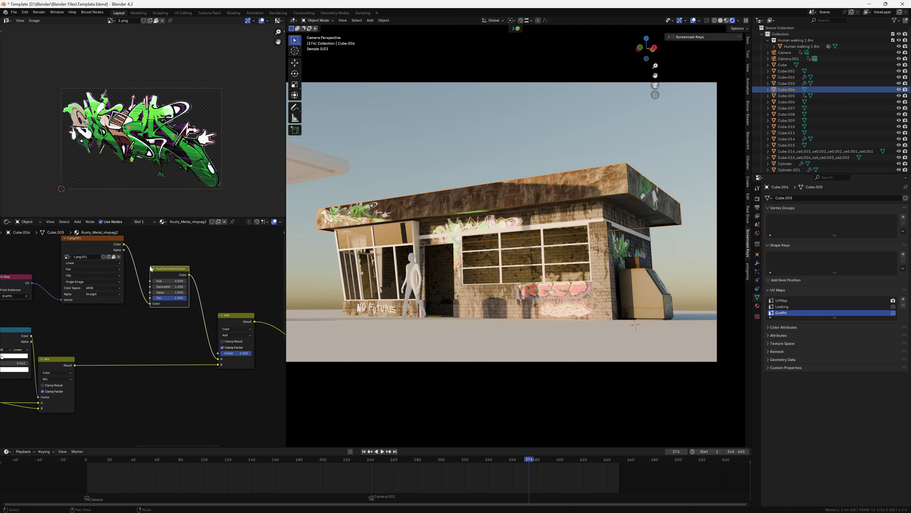
{"action": "scroll", "coordinate": [176, 266], "scroll_direction": "up", "scroll_amount": 2}
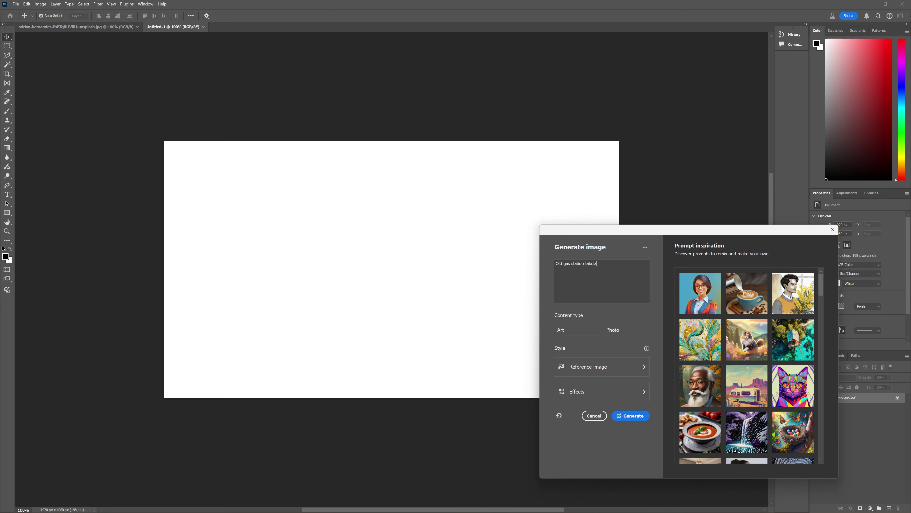
Step: Generate images from the prompt 'Old gas station tabela' and browse the variations
{"action": "key", "text": "Return"}
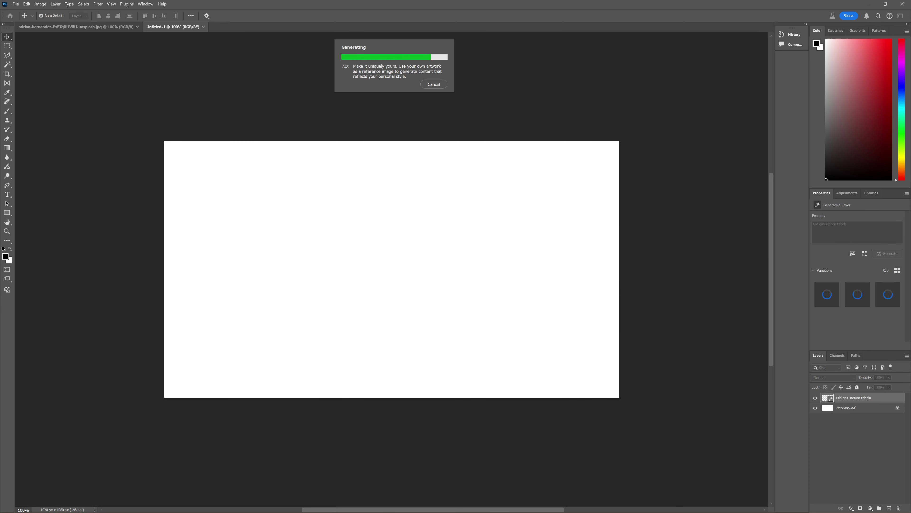
{"action": "left_click", "coordinate": [413, 410]}
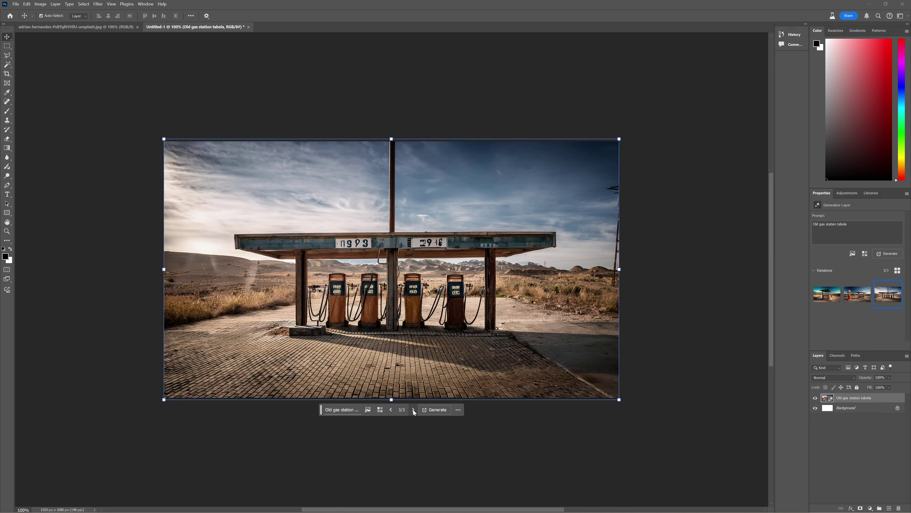
{"action": "left_click", "coordinate": [413, 410]}
Step: Regenerate with a sign reference picture and keep the red vintage gas-pump sign variation
{"action": "left_click", "coordinate": [355, 409]}
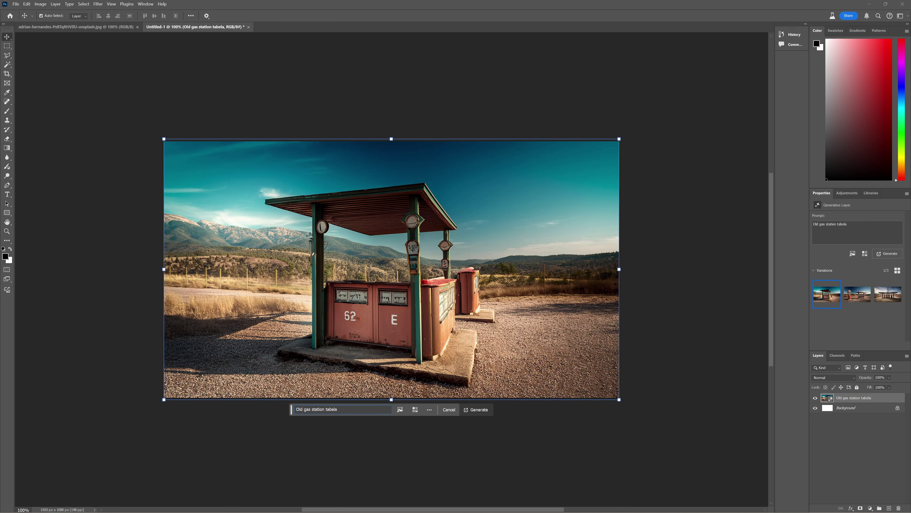
{"action": "type", "text": "texture"}
{"action": "left_click", "coordinate": [400, 409]}
{"action": "left_click", "coordinate": [417, 291]}
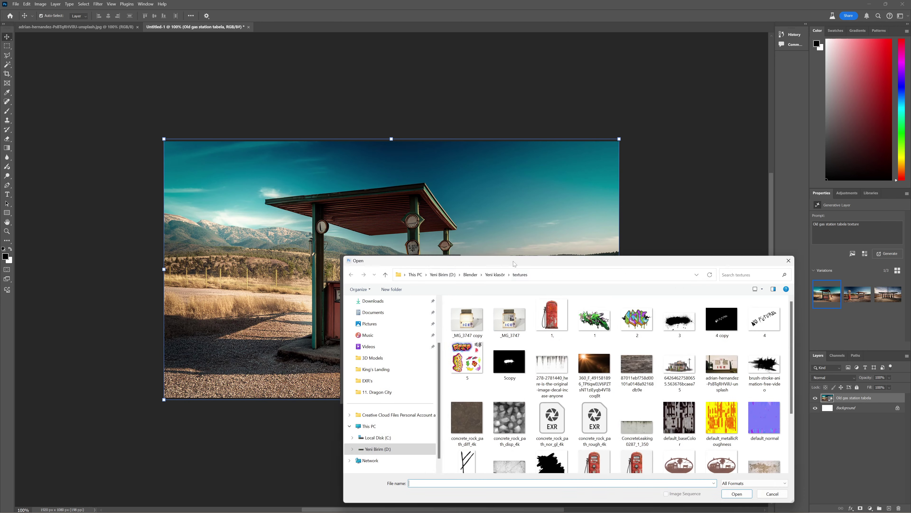
{"action": "double_click", "coordinate": [432, 339]}
{"action": "key", "text": "Return"}
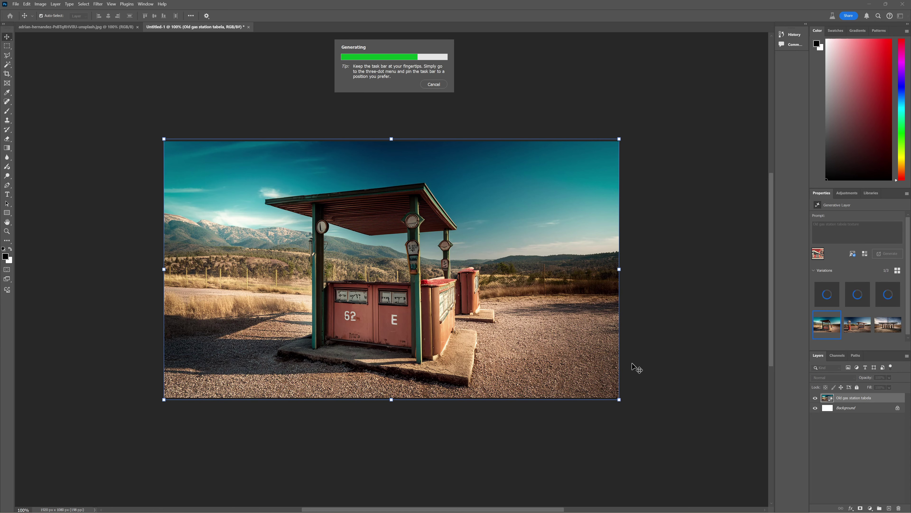
{"action": "left_click", "coordinate": [414, 409]}
{"action": "left_click", "coordinate": [413, 409]}
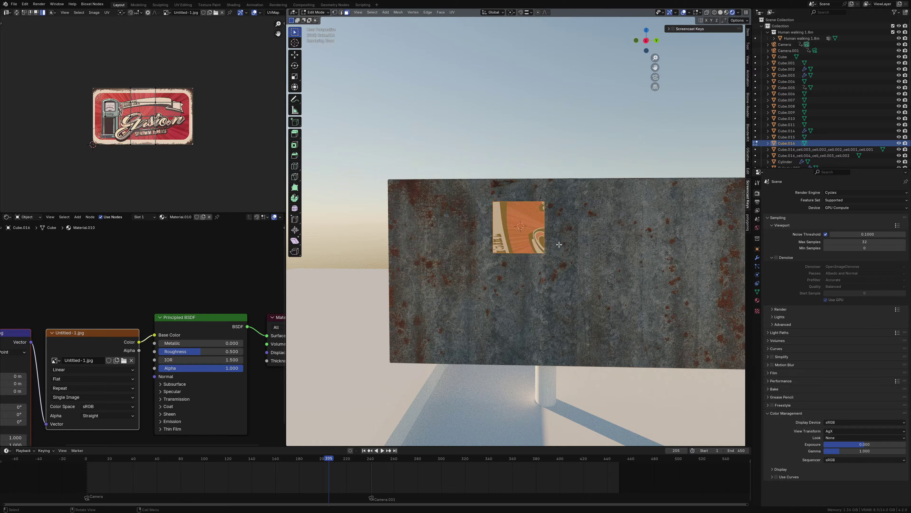
Step: Re-project the sign image onto the board faces with Cube Projection
{"action": "key", "text": "Tab"}
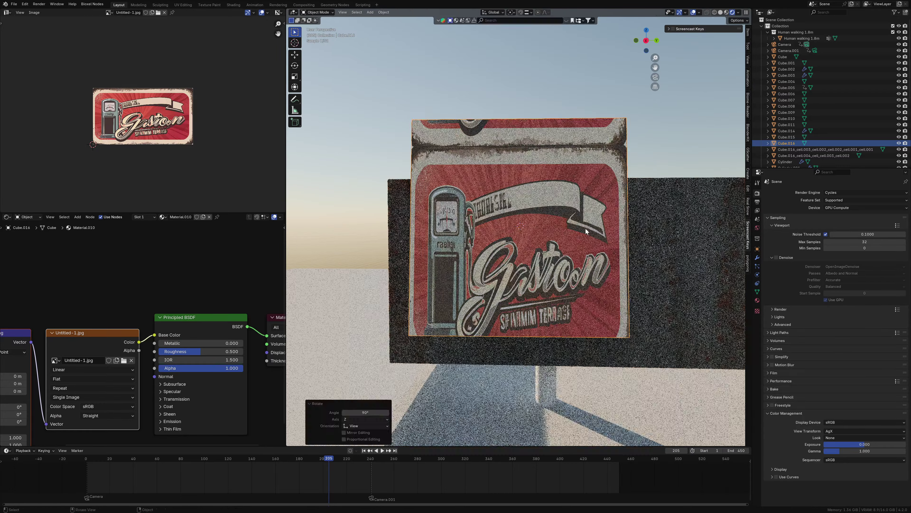
{"action": "key", "text": "Tab"}
{"action": "key", "text": "u"}
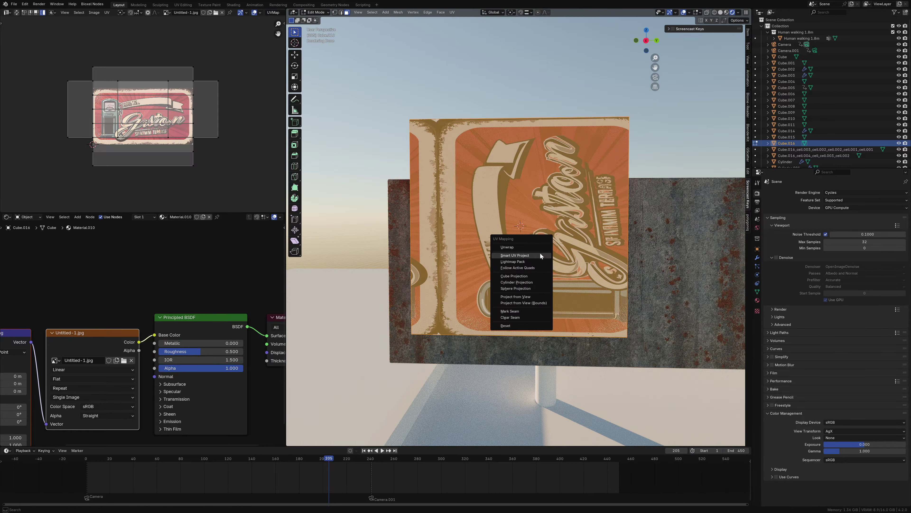
{"action": "left_click", "coordinate": [541, 273]}
Step: Stretch the sign face wider along Y and shift it along Y
{"action": "key", "text": "s"}
{"action": "key", "text": "z"}
{"action": "key", "text": "Escape"}
{"action": "key", "text": "s"}
{"action": "key", "text": "y"}
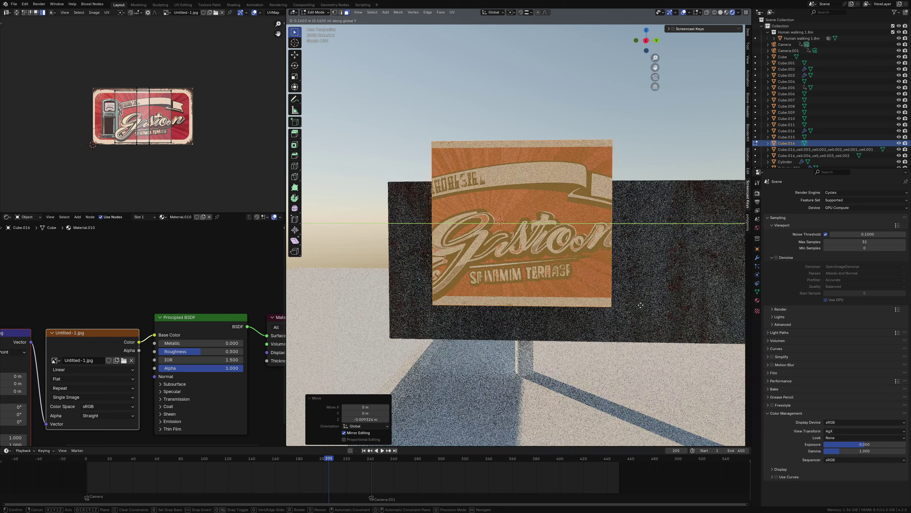
{"action": "left_click", "coordinate": [695, 278]}
{"action": "key", "text": "g"}
{"action": "key", "text": "y"}
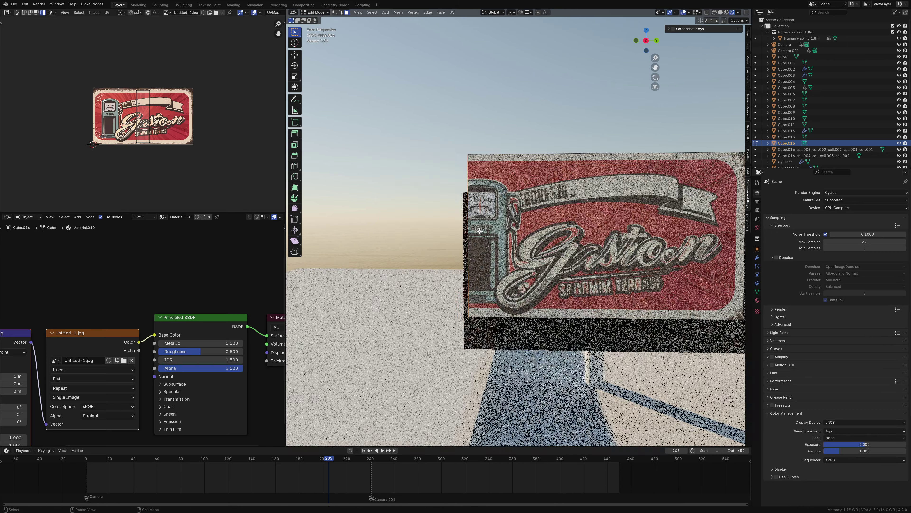
{"action": "left_click", "coordinate": [478, 246]}
Step: Set the sign's origin to its geometry
{"action": "key", "text": "Tab"}
{"action": "middle_click_drag", "start_coordinate": [479, 246], "coordinate": [466, 259]}
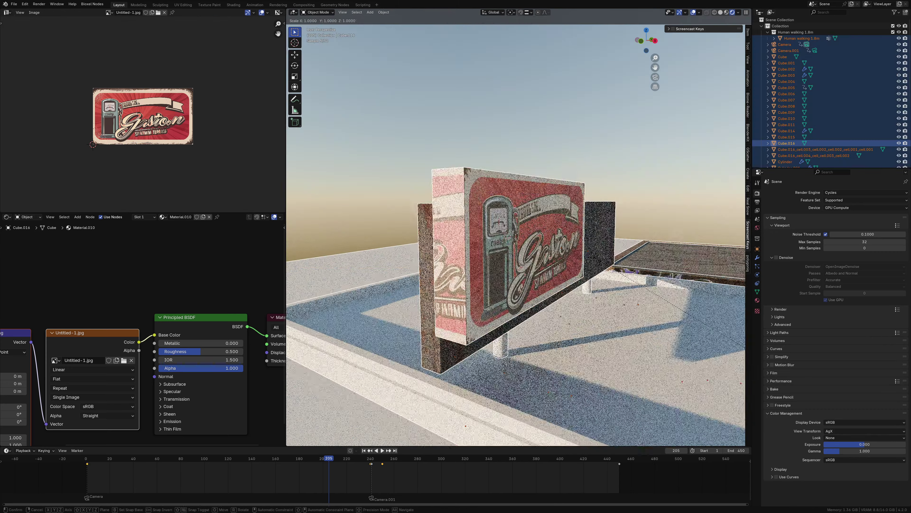
{"action": "right_click", "coordinate": [463, 293]}
{"action": "left_click", "coordinate": [538, 312]}
{"action": "key", "text": "s"}
{"action": "key", "text": "x"}
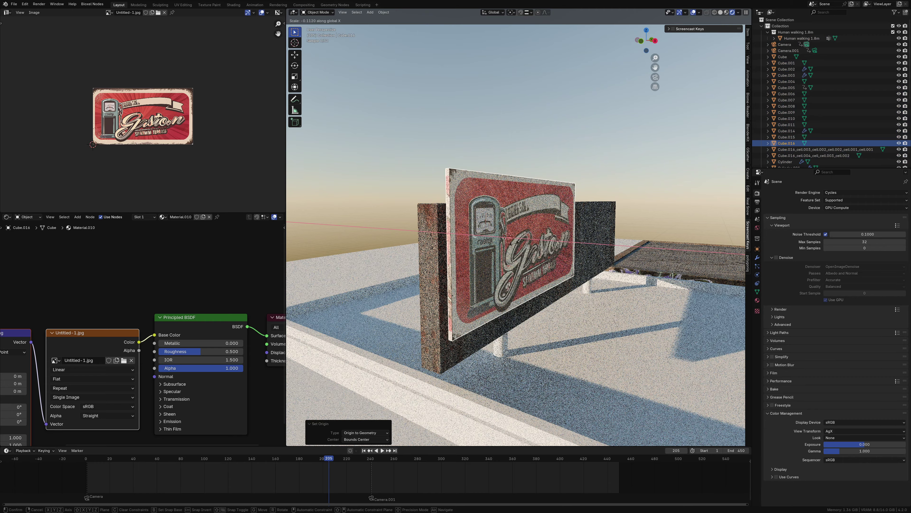
{"action": "key", "text": "Escape"}
{"action": "key", "text": "KP_3"}
Step: Bevel the sign board's outer edges with extra segments
{"action": "key", "text": "Tab"}
{"action": "key", "text": "shift+z"}
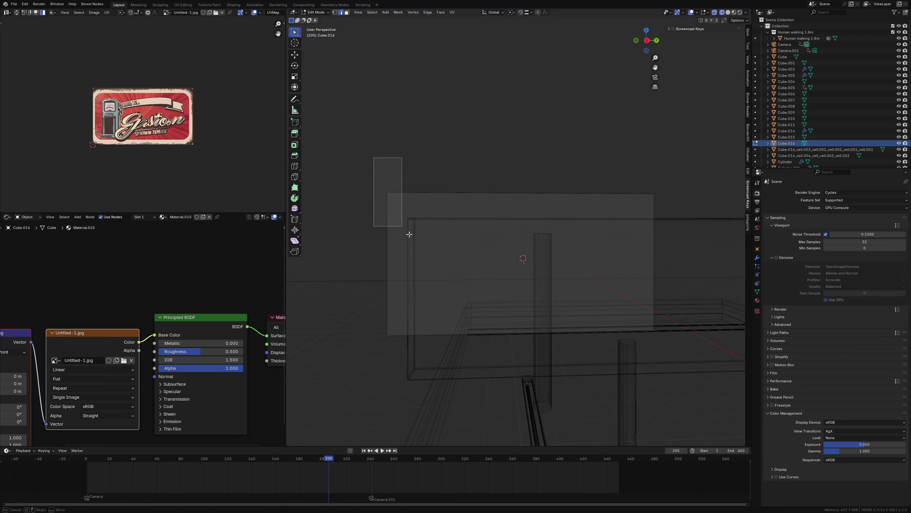
{"action": "left_click_drag", "start_coordinate": [410, 234], "coordinate": [520, 287]}
{"action": "key", "text": "shift+z"}
{"action": "key", "text": "ctrl+b"}
{"action": "left_click", "coordinate": [548, 326]}
{"action": "key", "text": "Tab"}
{"action": "key", "text": "KP_0"}
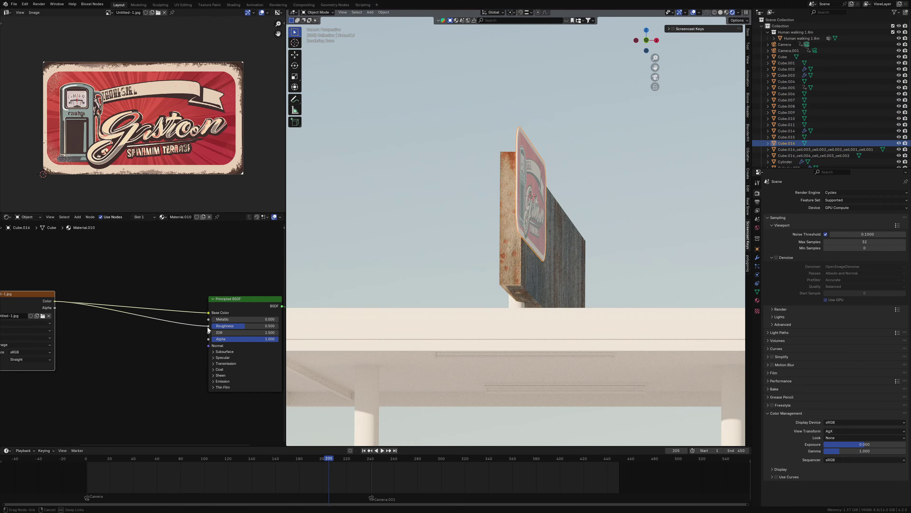
Step: Drive the sign's roughness through an inverted Color Ramp
{"action": "key", "text": "shift+a"}
{"action": "left_click", "coordinate": [202, 360]}
{"action": "left_click", "coordinate": [146, 350]}
{"action": "left_click", "coordinate": [162, 357]}
{"action": "scroll", "coordinate": [534, 215], "scroll_direction": "up", "scroll_amount": 8}
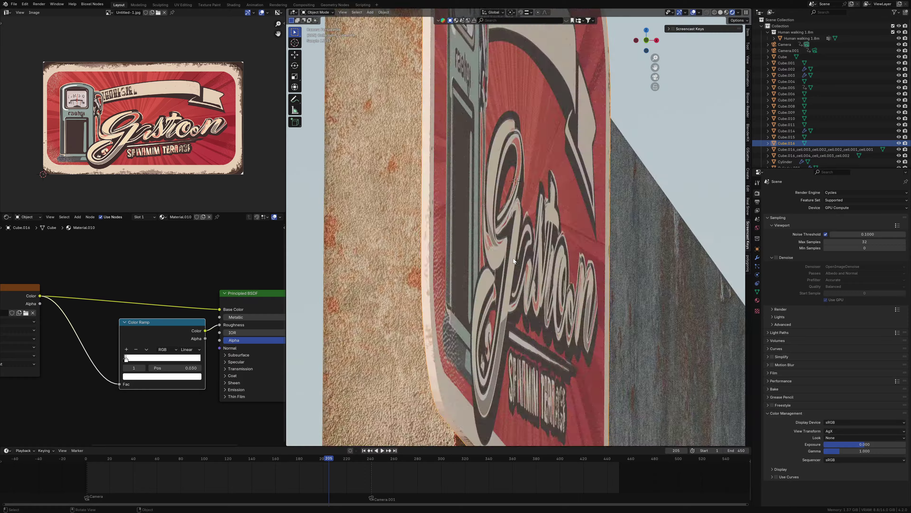
{"action": "scroll", "coordinate": [81, 385], "scroll_direction": "up", "scroll_amount": 2}
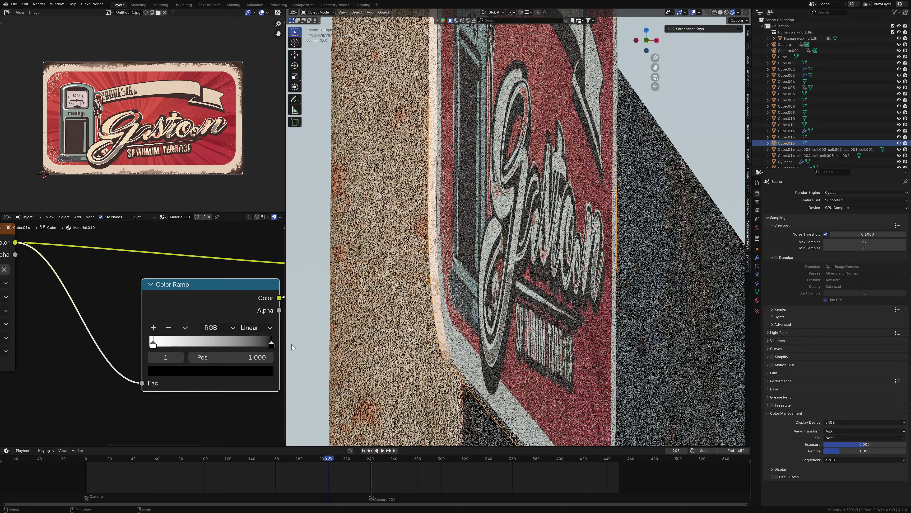
{"action": "scroll", "coordinate": [293, 348], "scroll_direction": "down", "scroll_amount": 8}
{"action": "scroll", "coordinate": [228, 315], "scroll_direction": "down", "scroll_amount": 3}
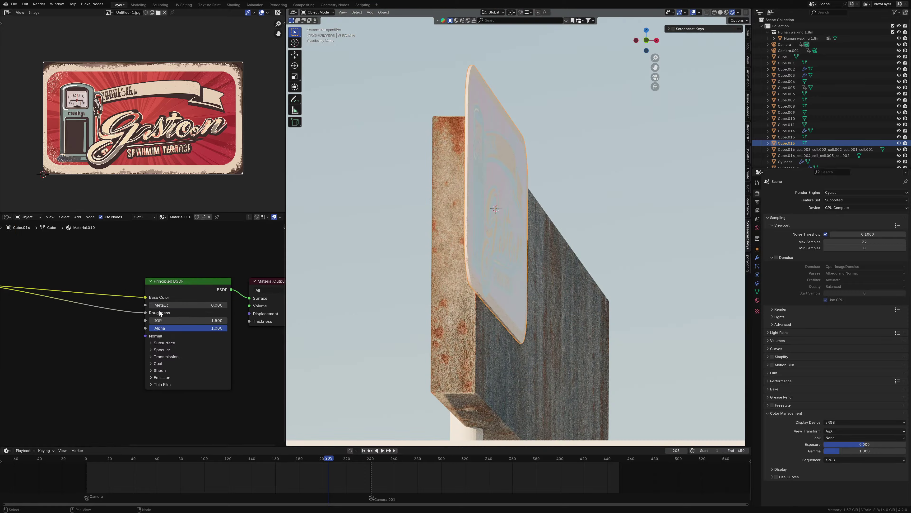
{"action": "middle_click_drag", "start_coordinate": [182, 372], "coordinate": [253, 307]}
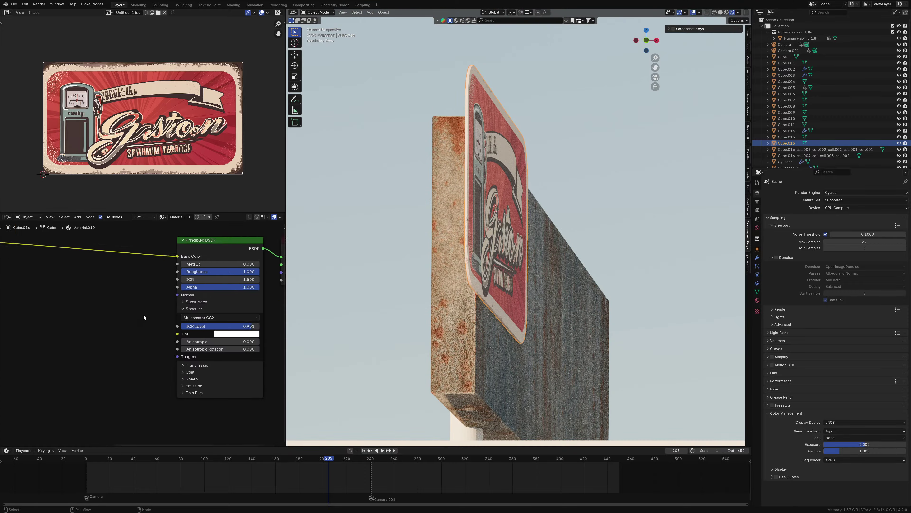
Step: Add a Bump node fed by the sign texture into Normal, strength 0.352
{"action": "key", "text": "shift+a"}
{"action": "type", "text": "bump"}
{"action": "key", "text": "Return"}
{"action": "left_click_drag", "start_coordinate": [217, 270], "coordinate": [162, 304]}
{"action": "middle_click_drag", "start_coordinate": [162, 304], "coordinate": [178, 307]}
{"action": "left_click_drag", "start_coordinate": [80, 237], "coordinate": [162, 342]}
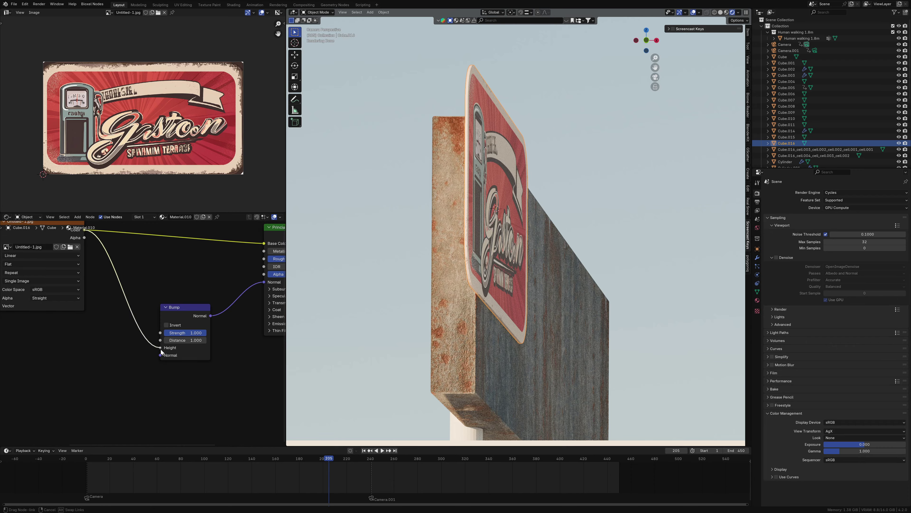
{"action": "scroll", "coordinate": [163, 323], "scroll_direction": "up", "scroll_amount": 3}
{"action": "left_click_drag", "start_coordinate": [229, 319], "coordinate": [187, 319]}
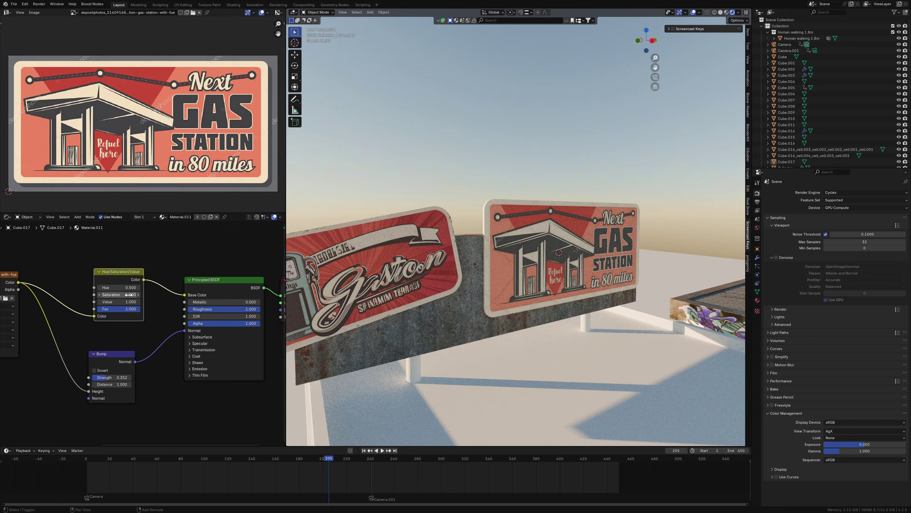
Step: Lower saturation to 0.700 on the right sign and 0.710 on the left sign
{"action": "left_click_drag", "start_coordinate": [122, 294], "coordinate": [107, 294]}
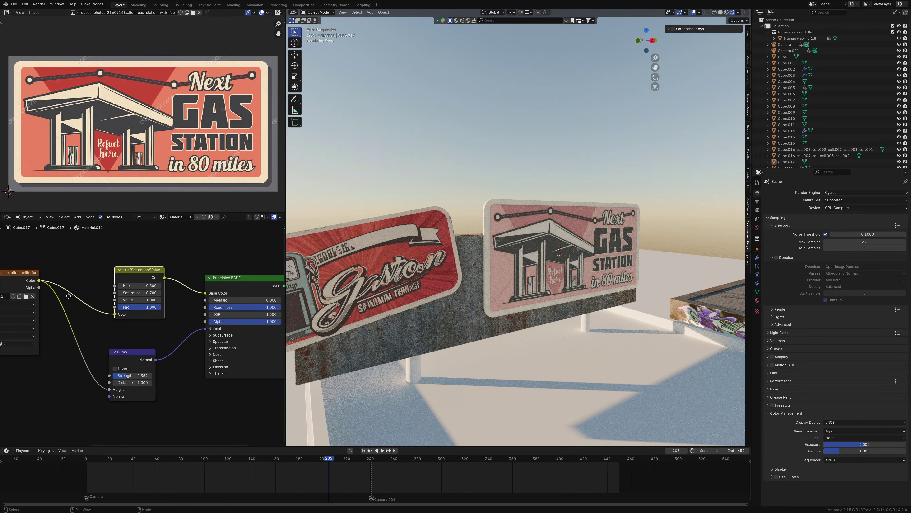
{"action": "scroll", "coordinate": [136, 295], "scroll_direction": "up", "scroll_amount": 1}
{"action": "left_click", "coordinate": [376, 273]}
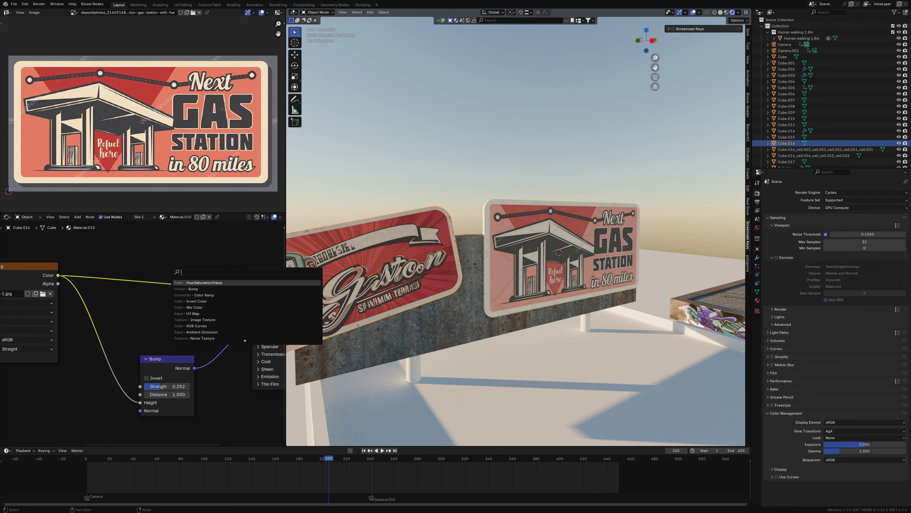
{"action": "left_click_drag", "start_coordinate": [201, 296], "coordinate": [211, 296]}
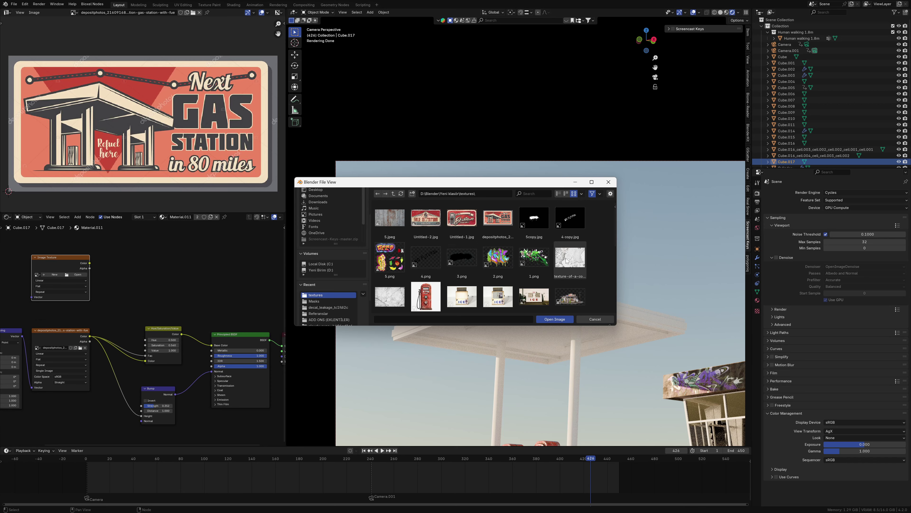
Step: Multiply a rough peeling-paint texture into the right sign's colour
{"action": "double_click", "coordinate": [567, 261]}
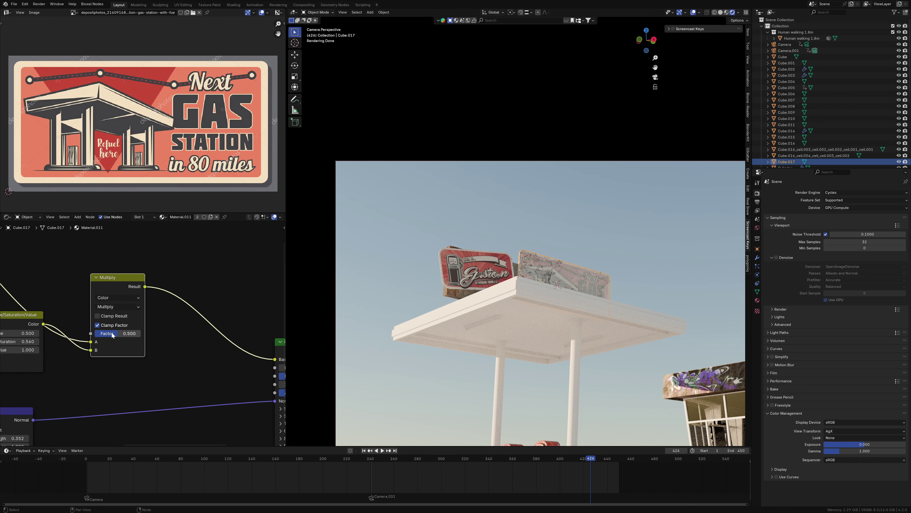
{"action": "key", "text": "shift+a"}
{"action": "left_click", "coordinate": [163, 310]}
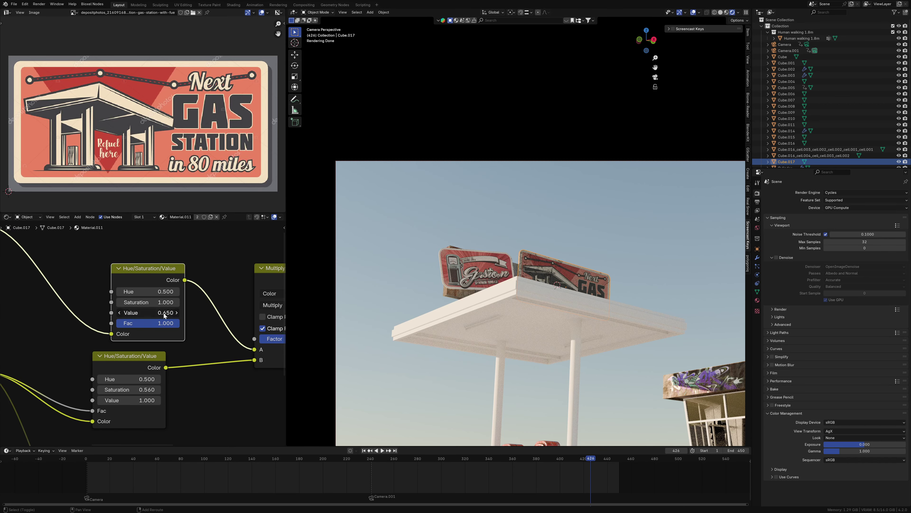
{"action": "middle_click_drag", "start_coordinate": [164, 315], "coordinate": [300, 369]}
{"action": "left_click", "coordinate": [86, 296]}
{"action": "double_click", "coordinate": [427, 252]}
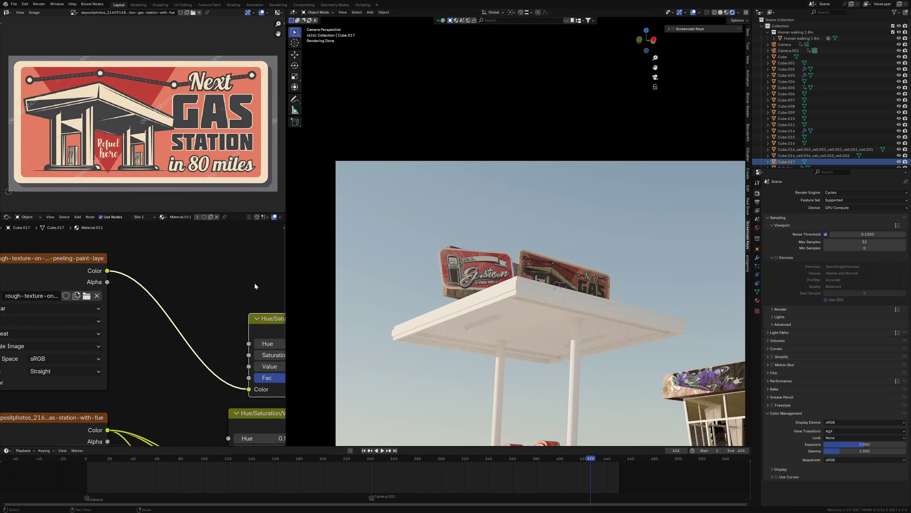
{"action": "scroll", "coordinate": [538, 305], "scroll_direction": "down", "scroll_amount": 2}
Step: Add the grunge texture to the left sign's material and save the file
{"action": "left_click", "coordinate": [531, 287]}
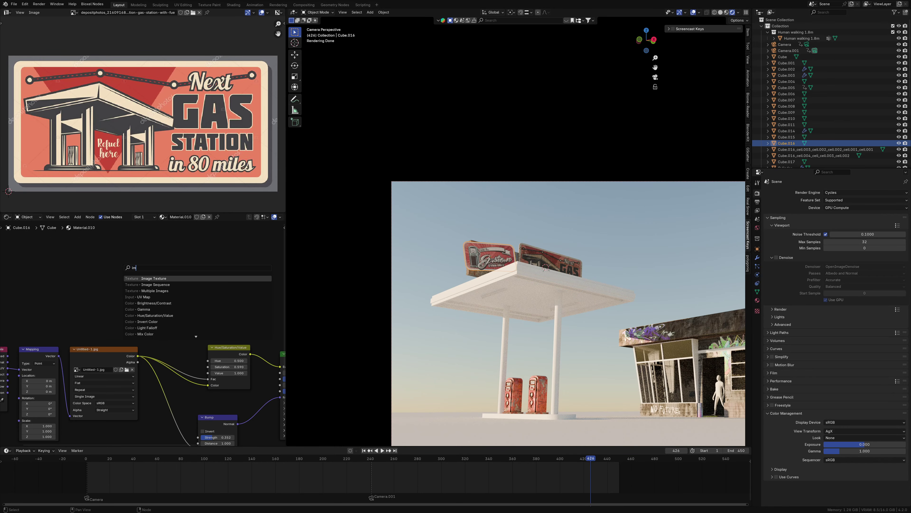
{"action": "key", "text": "Return"}
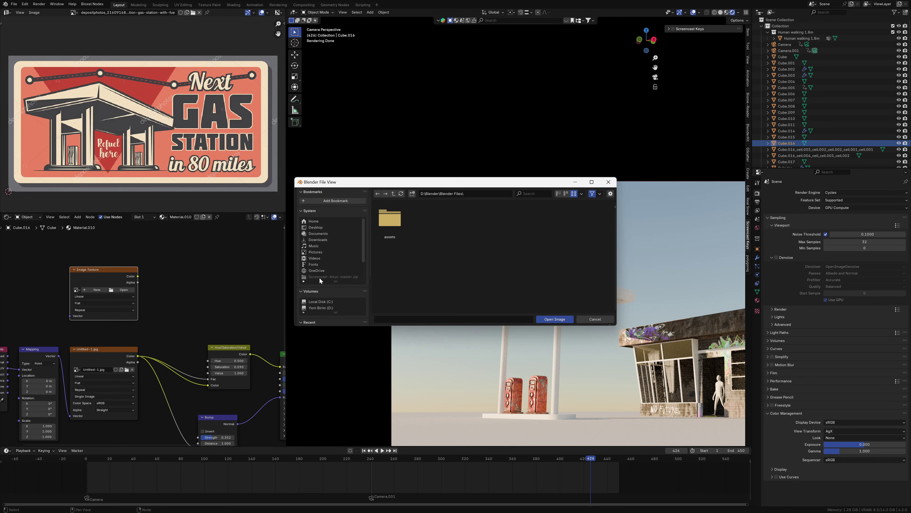
{"action": "double_click", "coordinate": [426, 230]}
{"action": "left_click_drag", "start_coordinate": [159, 297], "coordinate": [239, 331]}
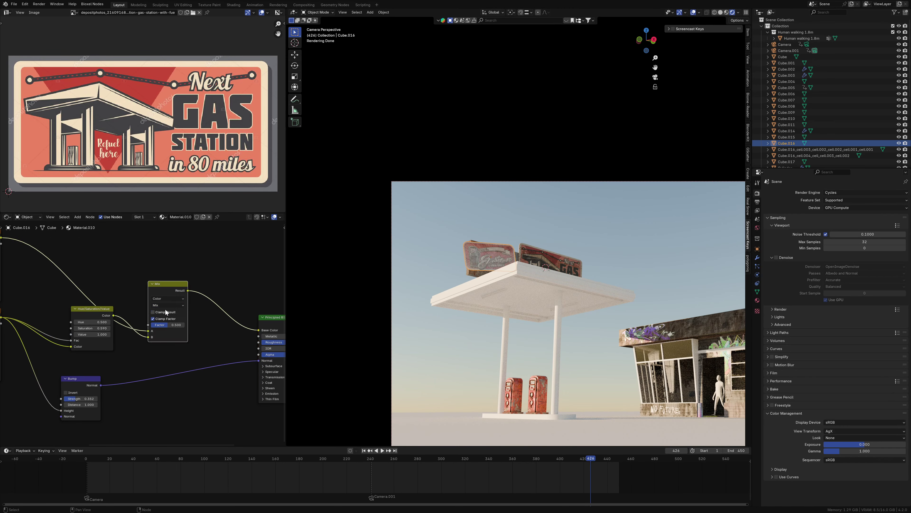
{"action": "scroll", "coordinate": [180, 323], "scroll_direction": "up", "scroll_amount": 3}
{"action": "scroll", "coordinate": [505, 271], "scroll_direction": "up", "scroll_amount": 3}
{"action": "scroll", "coordinate": [504, 271], "scroll_direction": "down", "scroll_amount": 4}
{"action": "key", "text": "ctrl+s"}
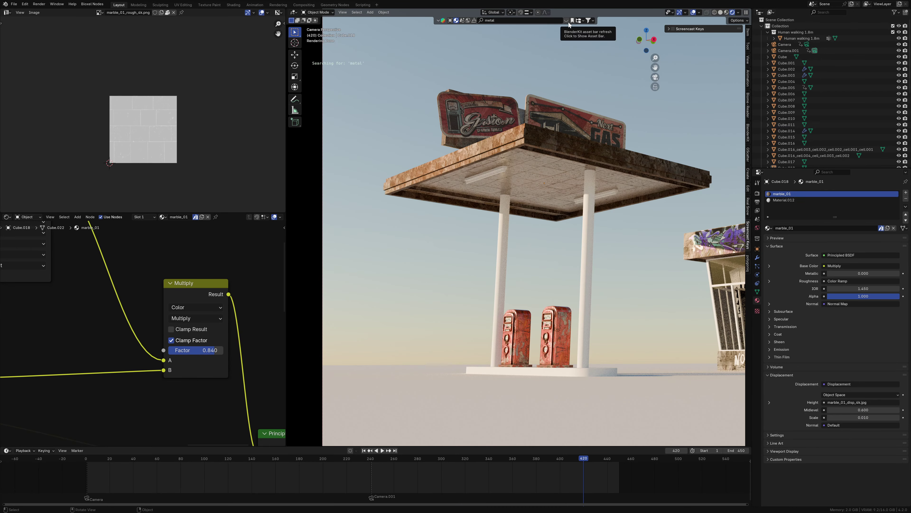
Step: Apply a BlenderKit worn metal material to the pillars and apply the right pillar's transforms
{"action": "left_click", "coordinate": [568, 24]}
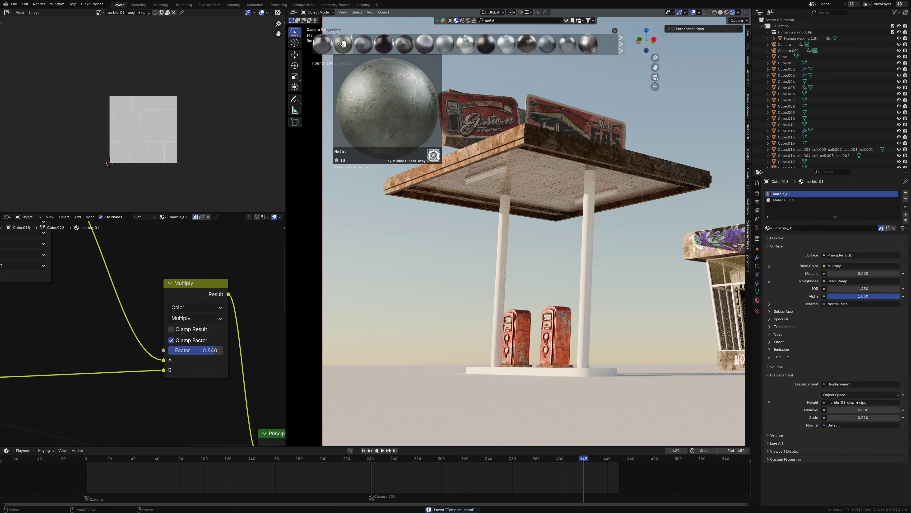
{"action": "left_click_drag", "start_coordinate": [342, 44], "coordinate": [494, 301]}
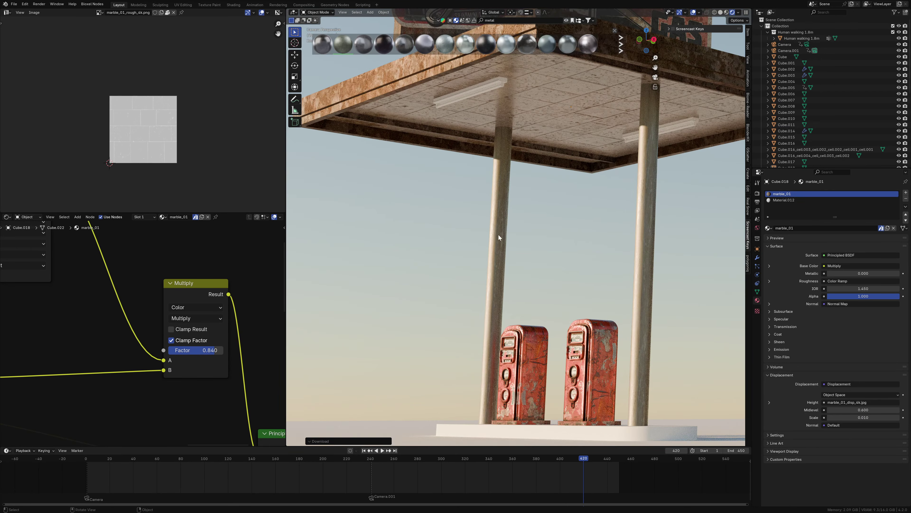
{"action": "left_click", "coordinate": [600, 225]}
{"action": "key", "text": "ctrl+a"}
{"action": "right_click", "coordinate": [591, 256]}
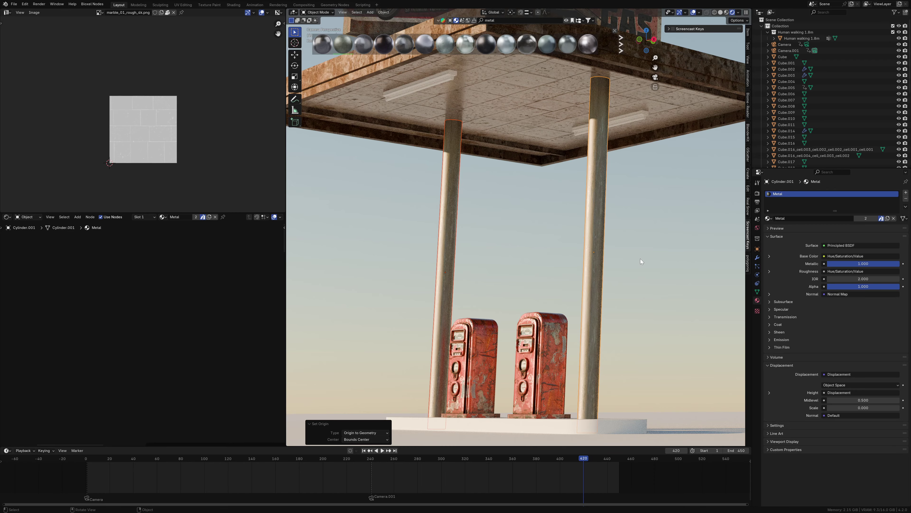
Step: UV-unwrap the left and right pillars, then make the window frames' Material.007 single-user
{"action": "left_click", "coordinate": [451, 243]}
{"action": "key", "text": "Tab"}
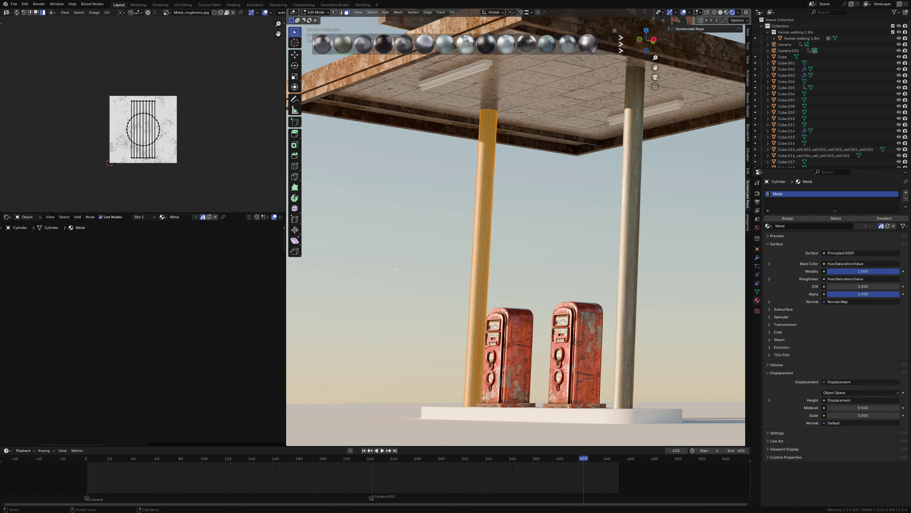
{"action": "scroll", "coordinate": [481, 264], "scroll_direction": "up", "scroll_amount": 2}
{"action": "key", "text": "u"}
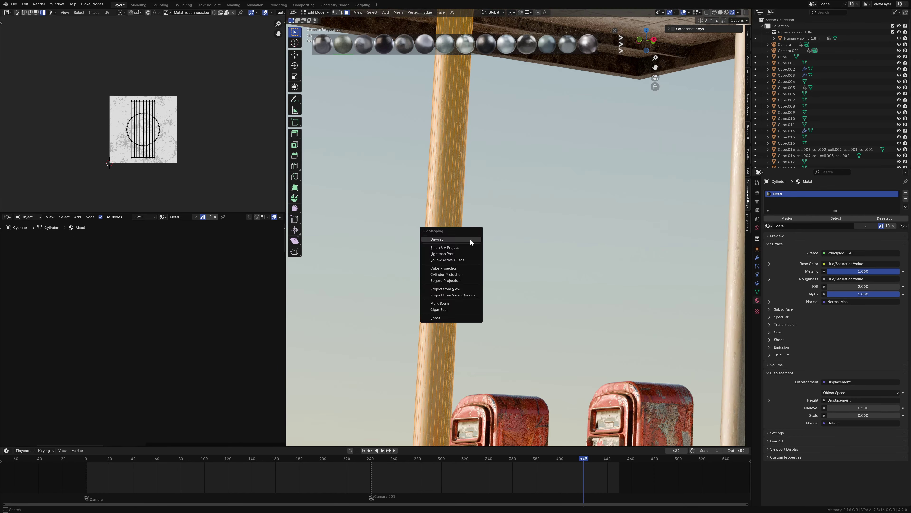
{"action": "left_click", "coordinate": [466, 241]}
{"action": "key", "text": "Tab"}
{"action": "left_click", "coordinate": [628, 252]}
{"action": "key", "text": "Tab"}
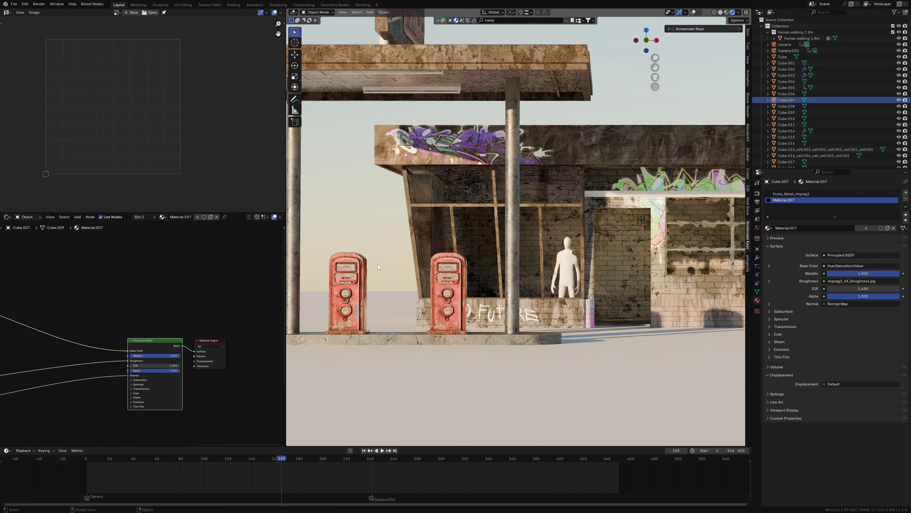
{"action": "left_click", "coordinate": [197, 216]}
Step: Add a Regular Noise node followed by a Color Ramp to the window-frame material
{"action": "key", "text": "shift+a"}
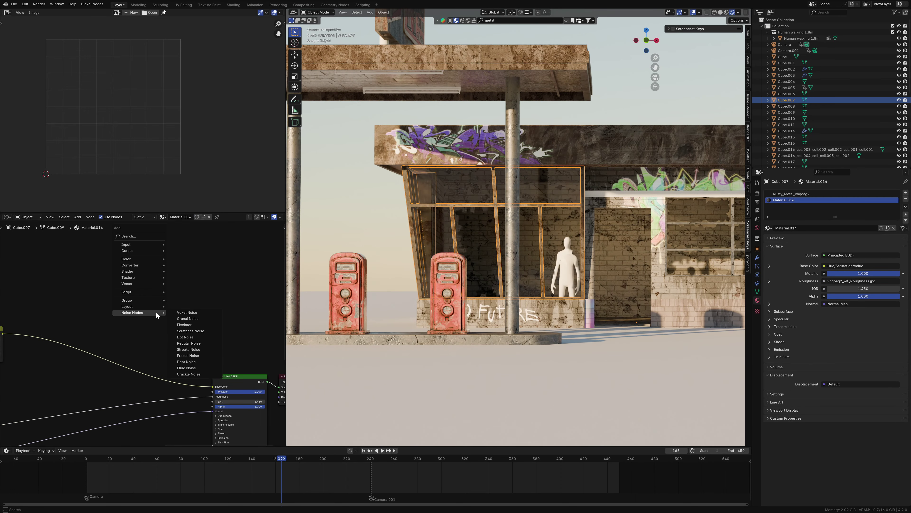
{"action": "left_click", "coordinate": [191, 343]}
{"action": "key", "text": "shift+a"}
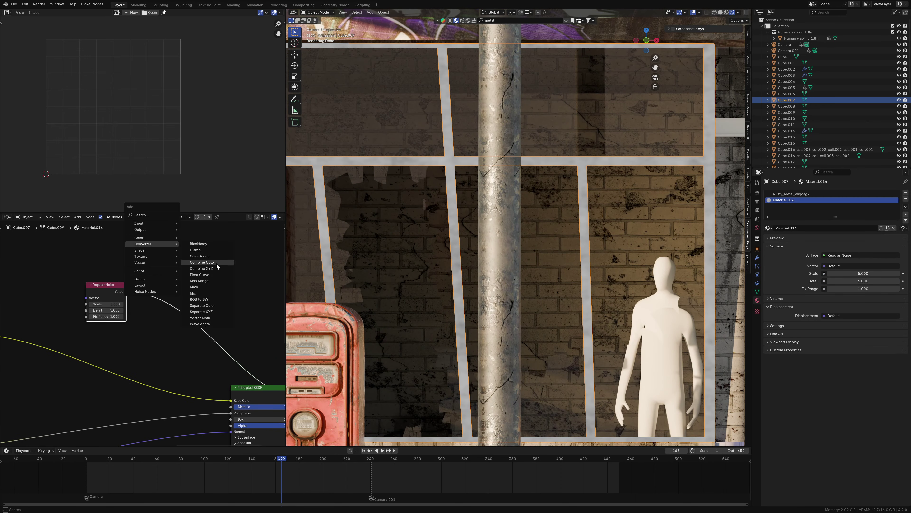
{"action": "left_click", "coordinate": [200, 256]}
{"action": "left_click", "coordinate": [183, 320]}
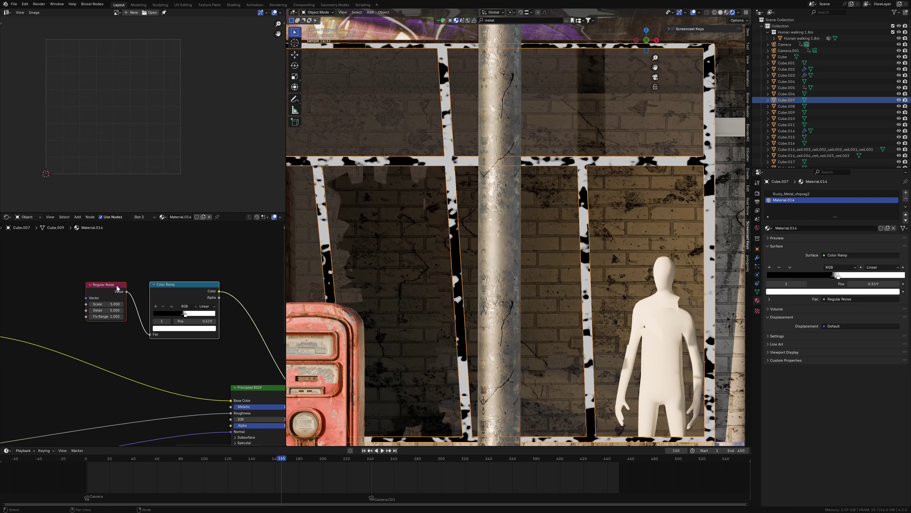
Step: Insert a Hue/Saturation/Value into Base Color driven by the ramp, raising saturation and tightening the mask
{"action": "key", "text": "shift+a"}
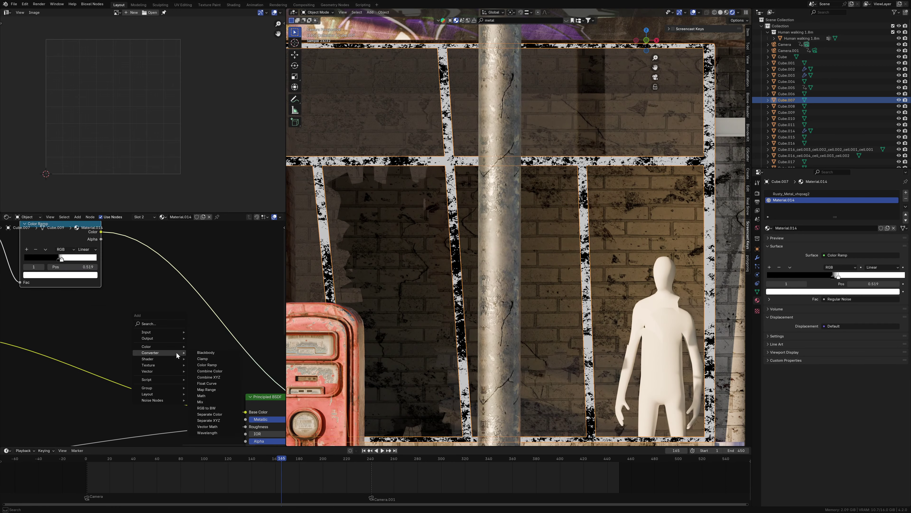
{"action": "type", "text": "hu"}
{"action": "key", "text": "Return"}
{"action": "left_click", "coordinate": [156, 370]}
{"action": "left_click_drag", "start_coordinate": [153, 237], "coordinate": [155, 241]}
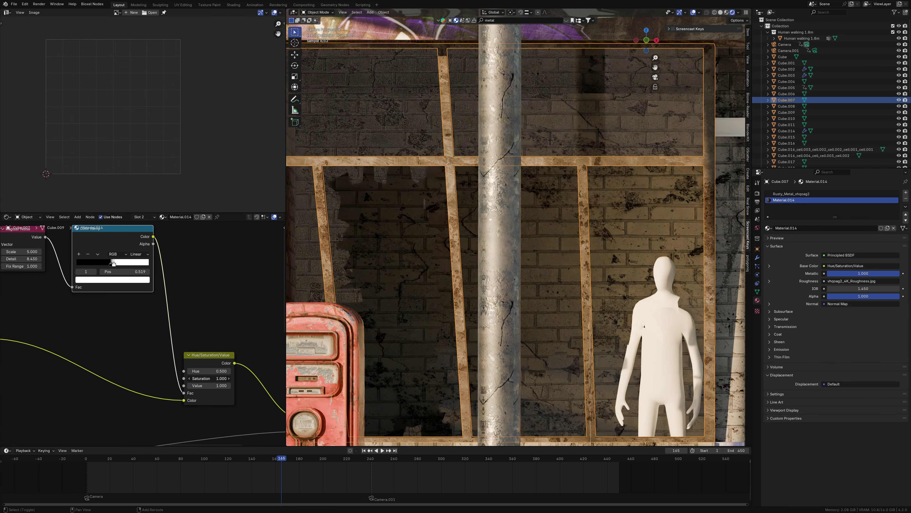
{"action": "left_click_drag", "start_coordinate": [208, 379], "coordinate": [230, 378]}
{"action": "scroll", "coordinate": [144, 305], "scroll_direction": "up", "scroll_amount": 2}
{"action": "mouse_move", "coordinate": [165, 308]}
{"action": "left_mouse_down"}
{"action": "mouse_move", "coordinate": [202, 318]}
{"action": "mouse_move", "coordinate": [191, 318]}
{"action": "left_mouse_up"}
{"action": "left_click", "coordinate": [216, 311], "text": "ctrl+shift"}
{"action": "scroll", "coordinate": [216, 311], "scroll_direction": "down", "scroll_amount": 2}
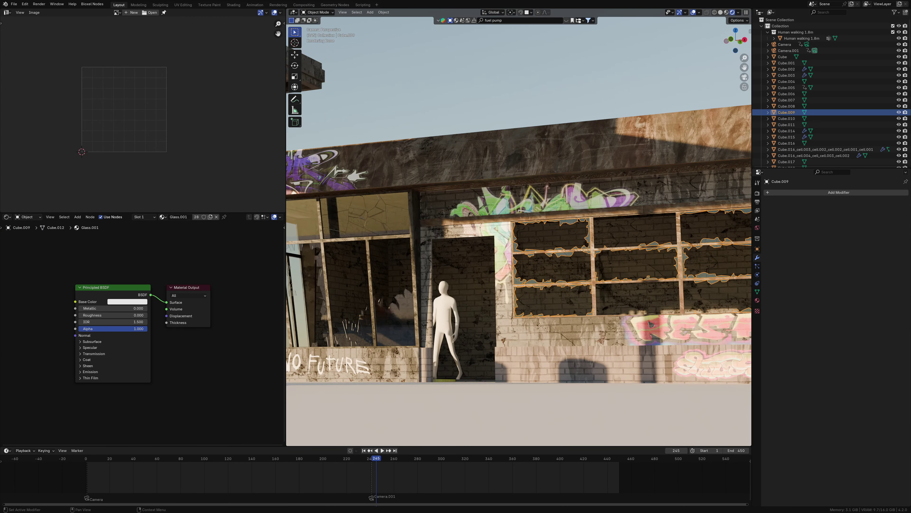
Step: Mix a Transparent BSDF and a Glass BSDF into the window glass Material Output
{"action": "left_click_drag", "start_coordinate": [108, 287], "coordinate": [111, 355]}
{"action": "left_click_drag", "start_coordinate": [186, 287], "coordinate": [252, 300]}
{"action": "key", "text": "shift+a"}
{"action": "type", "text": "trans"}
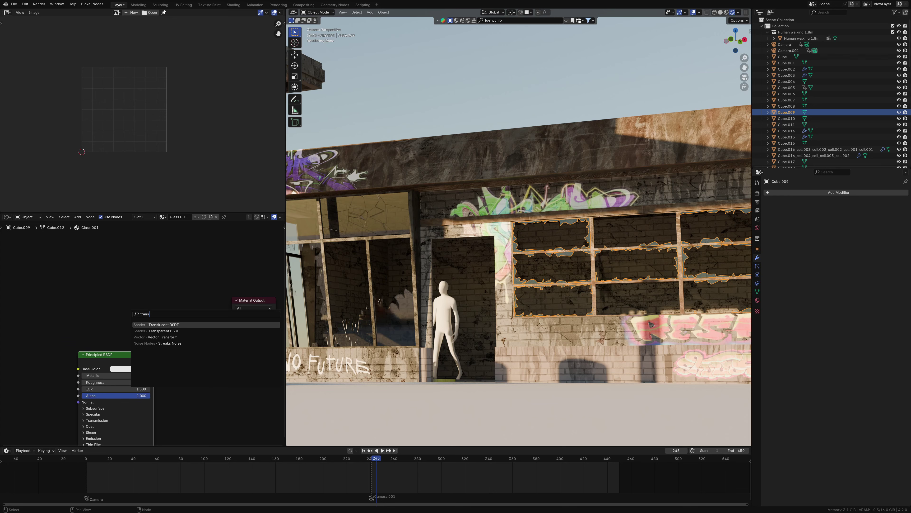
{"action": "left_click", "coordinate": [164, 330]}
{"action": "left_click", "coordinate": [107, 338]}
{"action": "key", "text": "shift+a"}
{"action": "type", "text": "glass"}
{"action": "key", "text": "Return"}
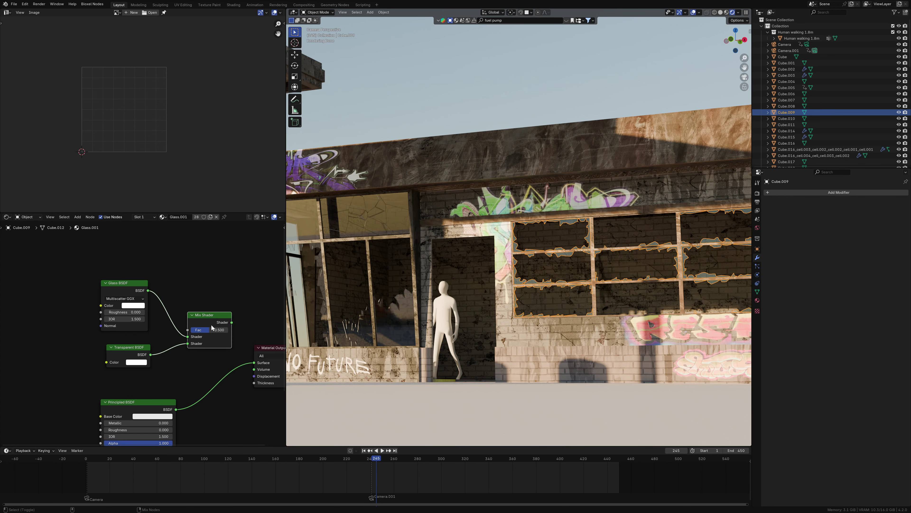
{"action": "left_click", "coordinate": [212, 328], "text": "ctrl+shift"}
{"action": "key", "text": "Return"}
Step: Drive the mix factor with a Math Add node fed by Light Path Is Shadow Ray
{"action": "left_click_drag", "start_coordinate": [101, 263], "coordinate": [8, 265]}
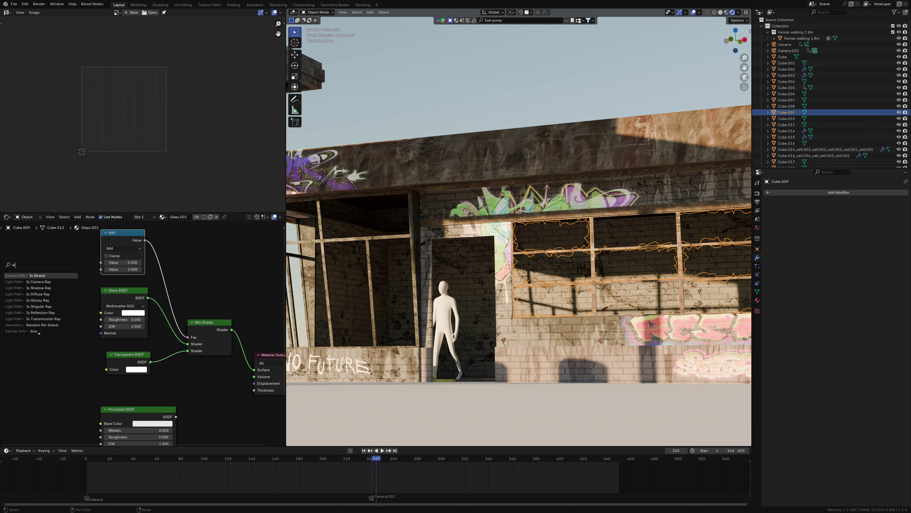
{"action": "key", "text": "Escape"}
{"action": "type", "text": "shadow"}
{"action": "key", "text": "Return"}
{"action": "left_click", "coordinate": [41, 297]}
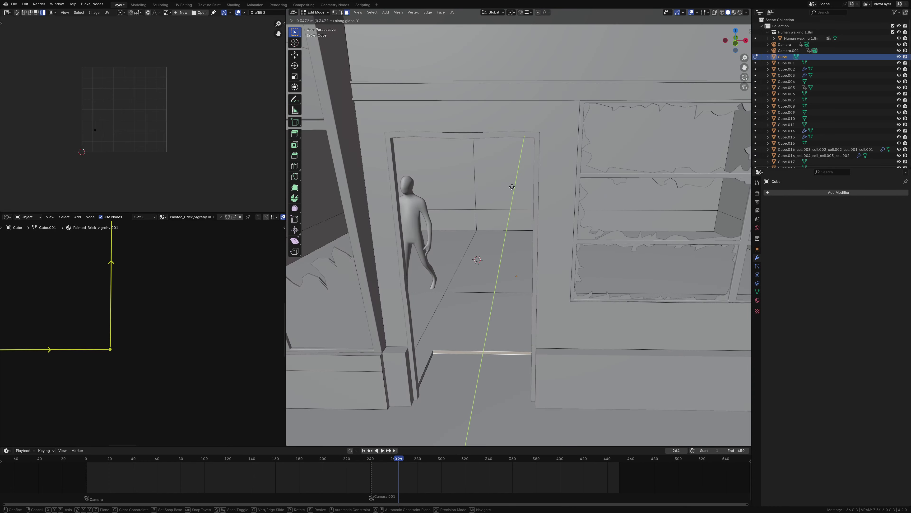
Step: Finish the floor edit and link the gravel material onto the large ground plane
{"action": "left_click", "coordinate": [514, 225]}
{"action": "middle_click_drag", "start_coordinate": [513, 225], "coordinate": [430, 298]}
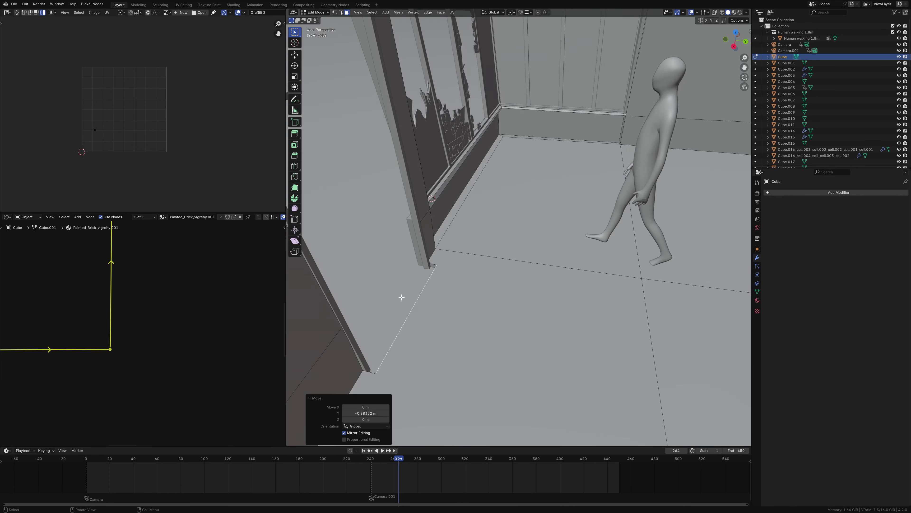
{"action": "key", "text": "Tab"}
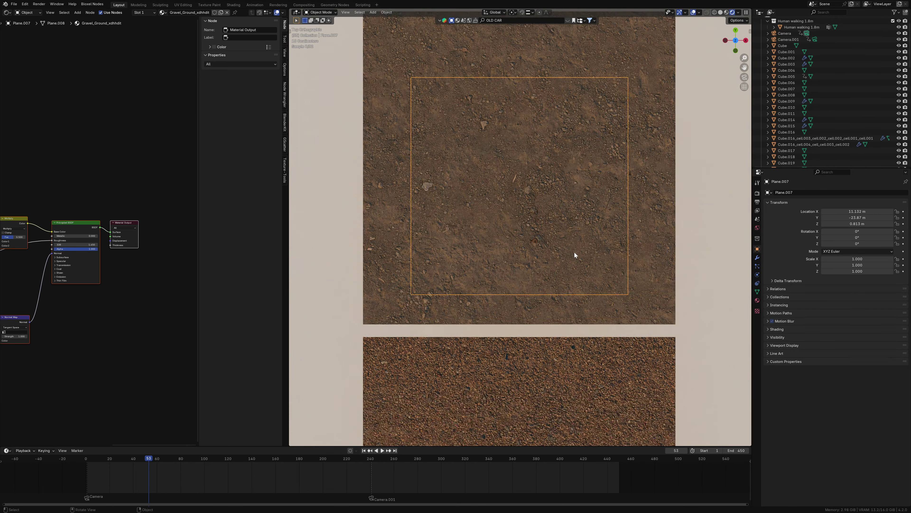
{"action": "scroll", "coordinate": [516, 182], "scroll_direction": "down", "scroll_amount": 4}
{"action": "scroll", "coordinate": [510, 287], "scroll_direction": "down", "scroll_amount": 5}
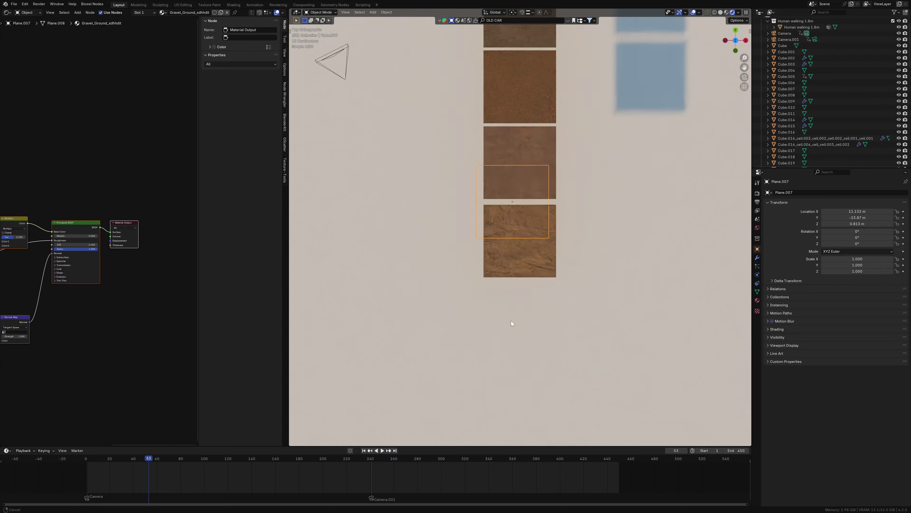
{"action": "scroll", "coordinate": [482, 219], "scroll_direction": "up", "scroll_amount": 5, "text": "shift"}
{"action": "left_click", "coordinate": [483, 219], "text": "shift"}
{"action": "key", "text": "ctrl+l"}
{"action": "scroll", "coordinate": [482, 220], "scroll_direction": "down", "scroll_amount": 5}
{"action": "left_click", "coordinate": [488, 266]}
{"action": "mouse_move", "coordinate": [487, 266]}
{"action": "middle_mouse_down"}
{"action": "mouse_move", "coordinate": [523, 253]}
{"action": "mouse_move", "coordinate": [531, 238]}
{"action": "middle_mouse_up"}
Step: Add mapping to the gravel textures with scale 50, view through the camera, and save
{"action": "key", "text": "n"}
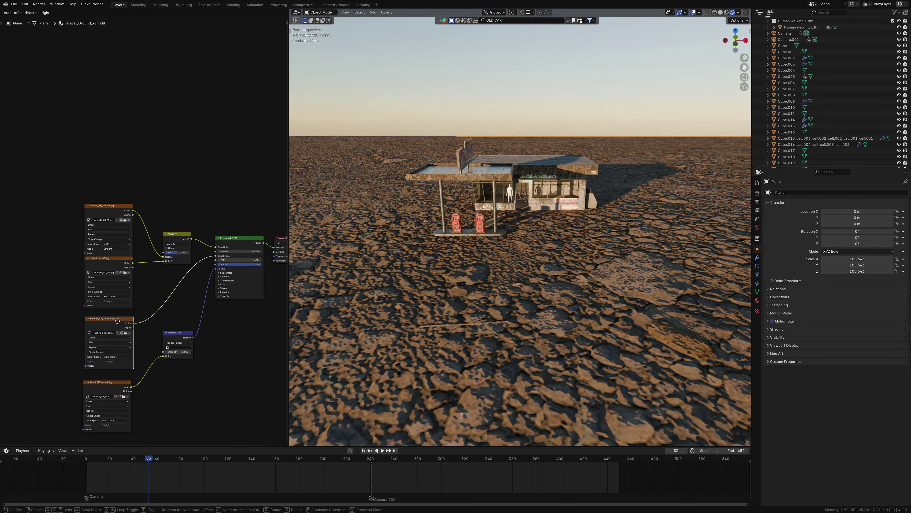
{"action": "left_click", "coordinate": [117, 321]}
{"action": "key", "text": "ctrl+t"}
{"action": "scroll", "coordinate": [63, 222], "scroll_direction": "up", "scroll_amount": 2}
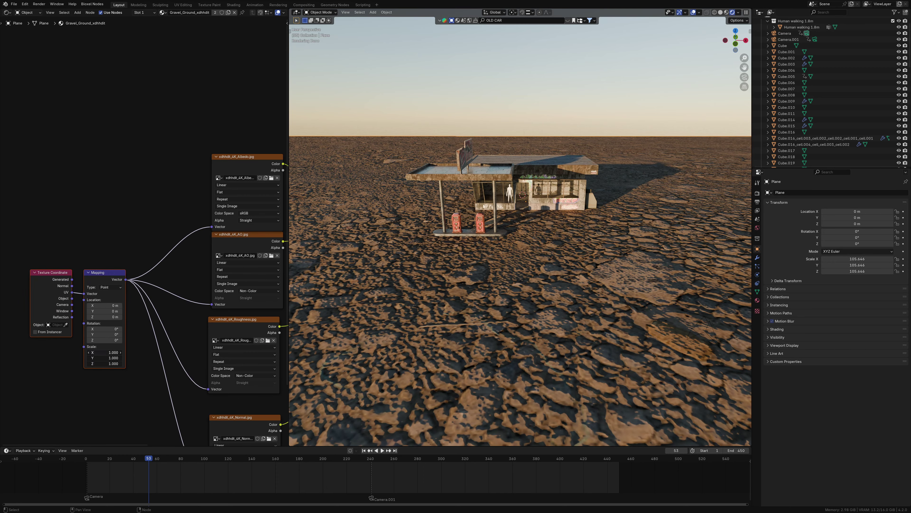
{"action": "key", "text": "Return"}
{"action": "key", "text": "KP_0"}
{"action": "key", "text": "ctrl+s"}
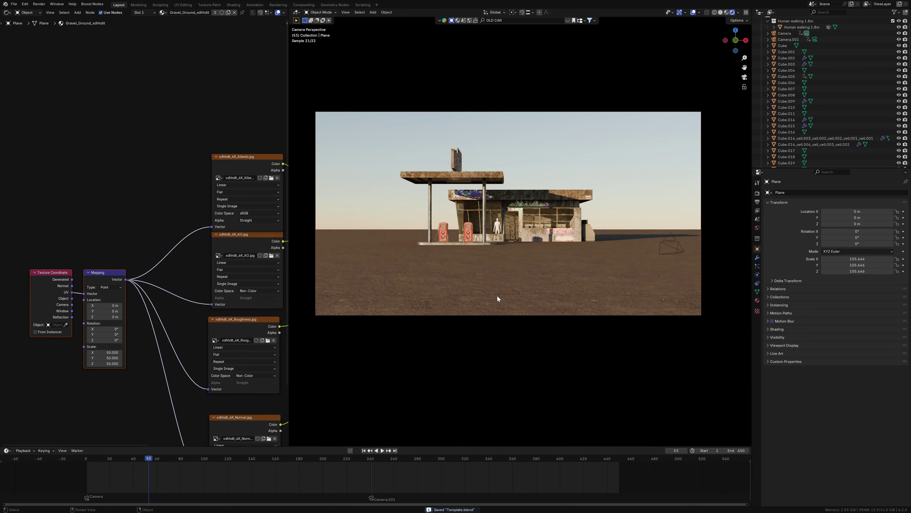
{"action": "scroll", "coordinate": [500, 286], "scroll_direction": "up", "scroll_amount": 7}
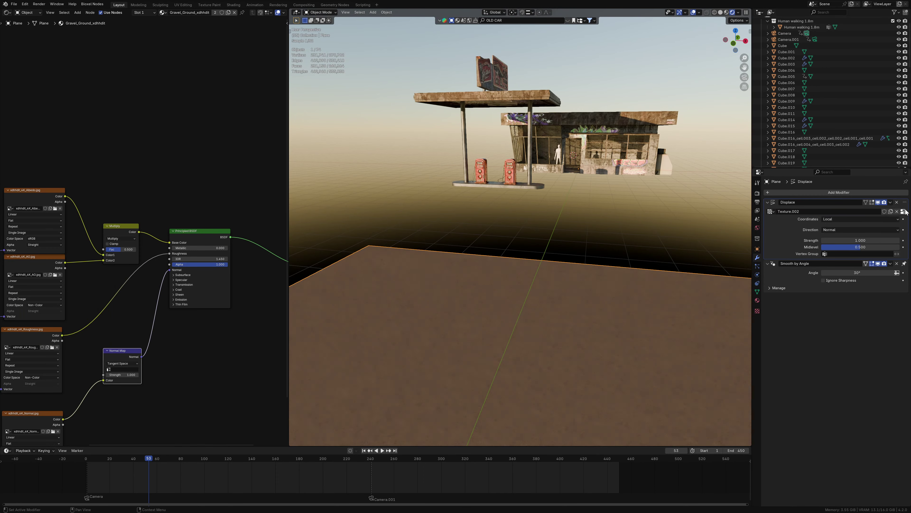
Step: Weaken the terrain's displace modifier strength to 0.01
{"action": "left_click", "coordinate": [905, 212]}
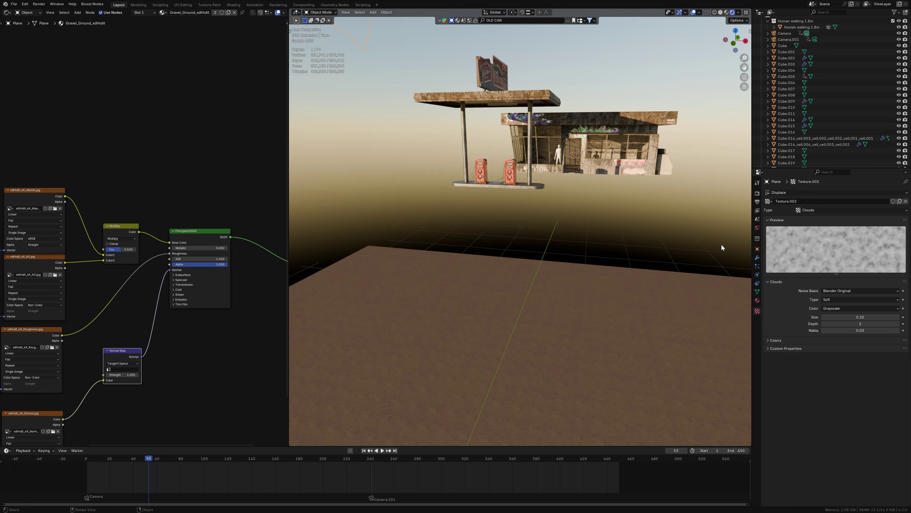
{"action": "left_click_drag", "start_coordinate": [843, 316], "coordinate": [860, 316]}
{"action": "left_click", "coordinate": [757, 257]}
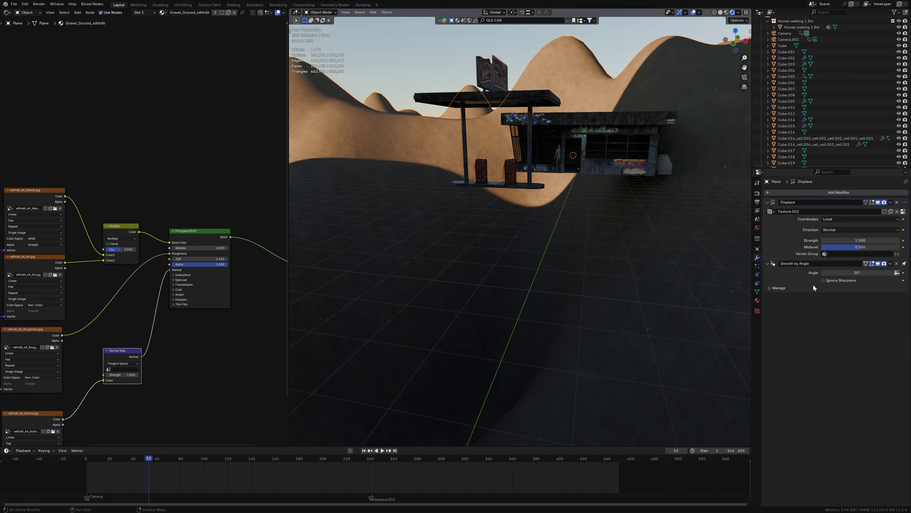
{"action": "type", "text": "0.01"}
{"action": "key", "text": "Return"}
{"action": "middle_click_drag", "start_coordinate": [733, 253], "coordinate": [592, 229]}
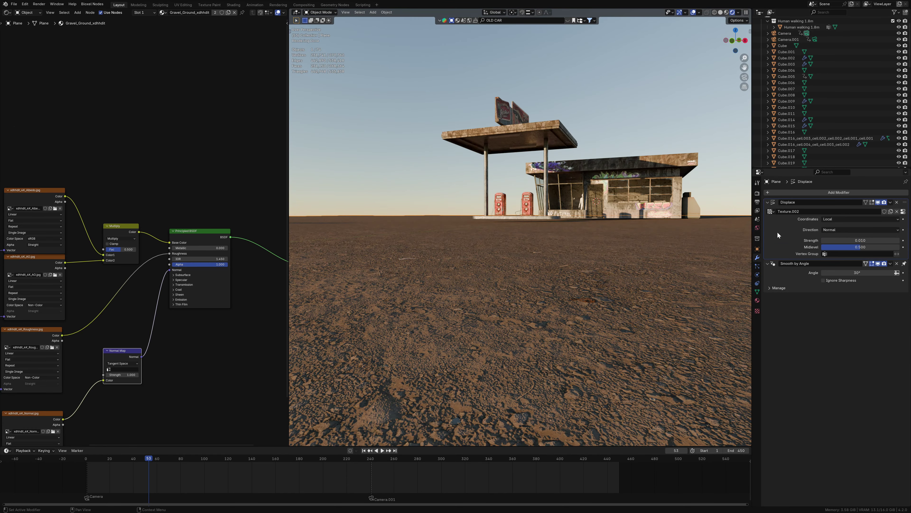
{"action": "mouse_move", "coordinate": [717, 258]}
{"action": "middle_mouse_down"}
{"action": "mouse_move", "coordinate": [626, 305]}
{"action": "mouse_move", "coordinate": [710, 309]}
{"action": "middle_mouse_up"}
Step: Review the clouds texture and inspect the terrain in Material Preview shading
{"action": "left_click", "coordinate": [757, 311]}
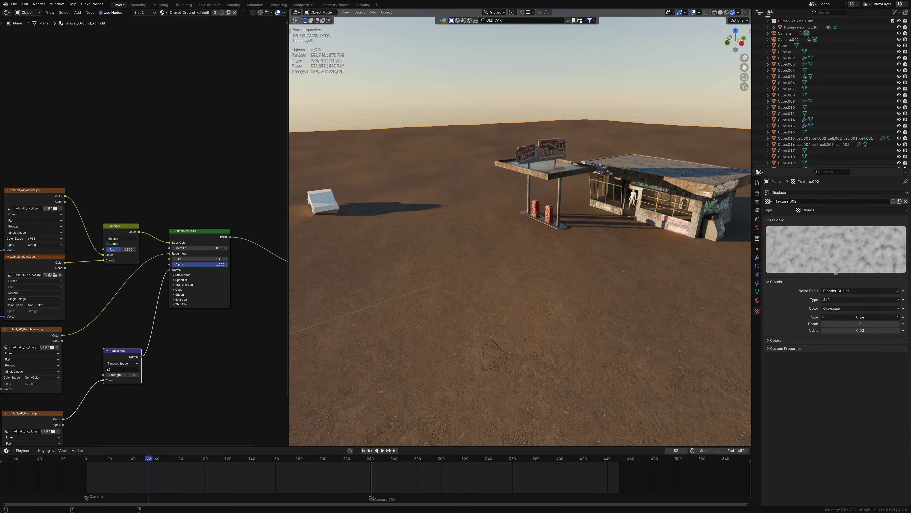
{"action": "mouse_move", "coordinate": [530, 294]}
{"action": "middle_mouse_down"}
{"action": "mouse_move", "coordinate": [536, 266]}
{"action": "mouse_move", "coordinate": [488, 285]}
{"action": "middle_mouse_up"}
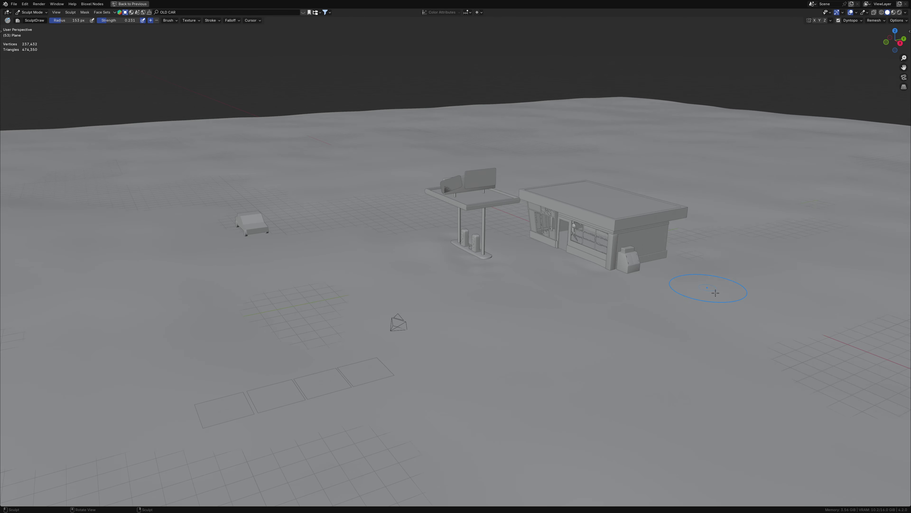
{"action": "middle_click_drag", "start_coordinate": [702, 285], "coordinate": [623, 291]}
{"action": "key", "text": "z"}
{"action": "left_click", "coordinate": [621, 327]}
{"action": "mouse_move", "coordinate": [621, 327]}
{"action": "middle_mouse_down"}
{"action": "mouse_move", "coordinate": [467, 308]}
{"action": "mouse_move", "coordinate": [379, 193]}
{"action": "middle_mouse_up"}
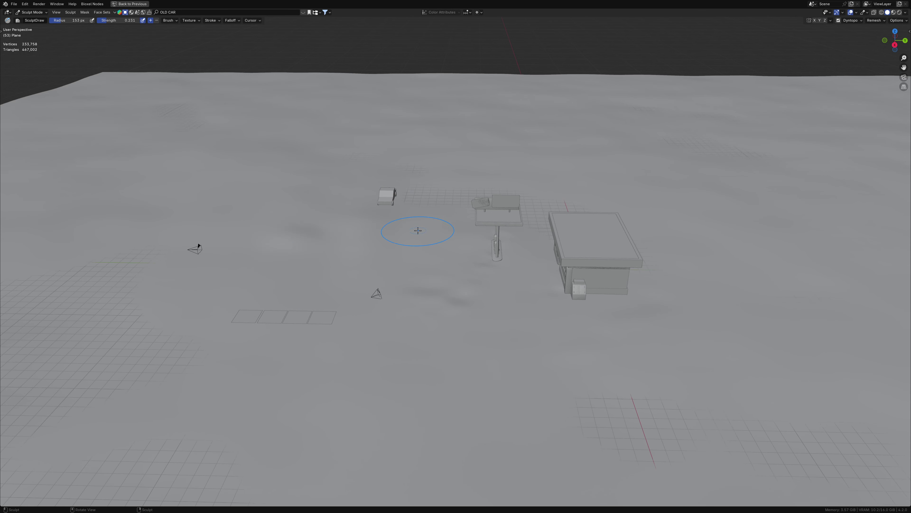
{"action": "middle_click_drag", "start_coordinate": [418, 230], "coordinate": [526, 311]}
{"action": "mouse_move", "coordinate": [407, 247]}
{"action": "middle_mouse_down", "text": "ctrl"}
{"action": "mouse_move", "coordinate": [537, 295]}
{"action": "mouse_move", "coordinate": [285, 241]}
{"action": "middle_mouse_up", "text": "ctrl"}
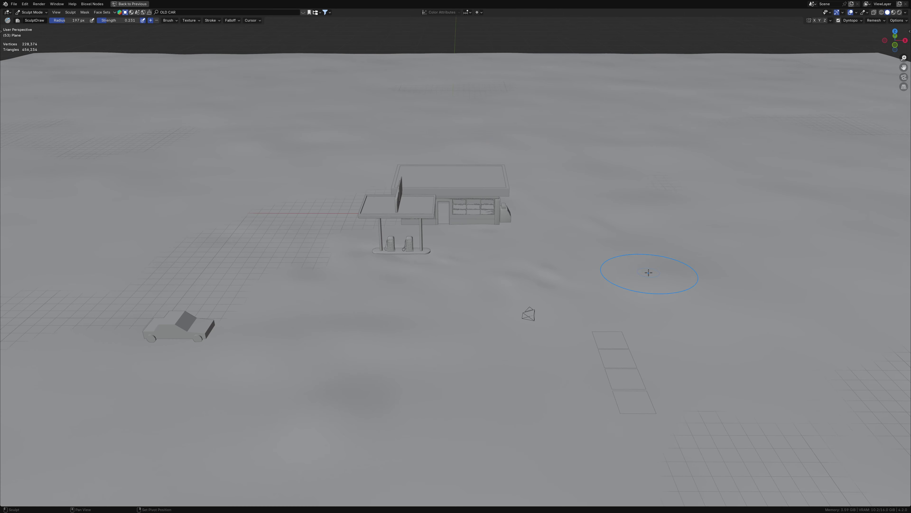
Step: Show the wireframe overlay and sculpt bumps into the ground near the gas station
{"action": "left_click", "coordinate": [856, 12]}
{"action": "left_click", "coordinate": [847, 106]}
{"action": "middle_click_drag", "start_coordinate": [538, 251], "coordinate": [502, 294]}
{"action": "left_click_drag", "start_coordinate": [503, 294], "coordinate": [408, 327]}
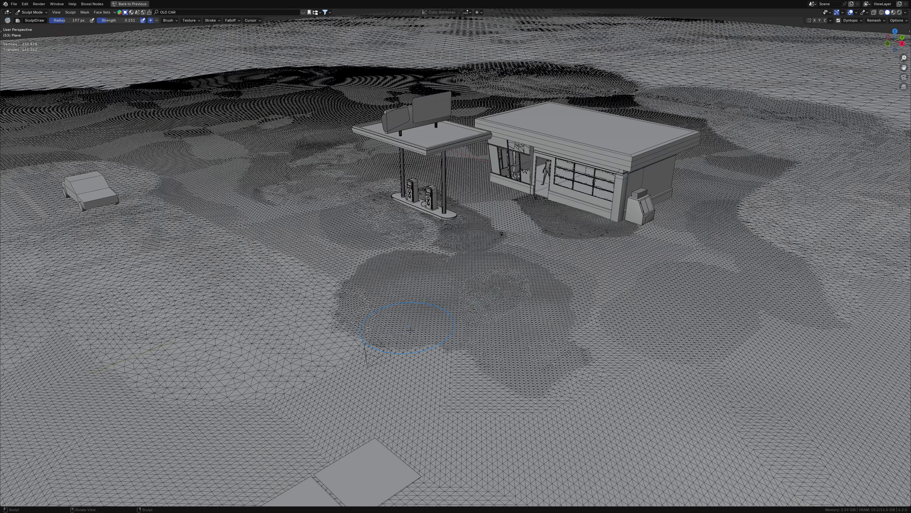
{"action": "key", "text": "KP_0"}
Step: Add texture coordinate and mapping nodes to the ground plane's Gravel_Ground textures and edit the mapping scale
{"action": "key", "text": "z"}
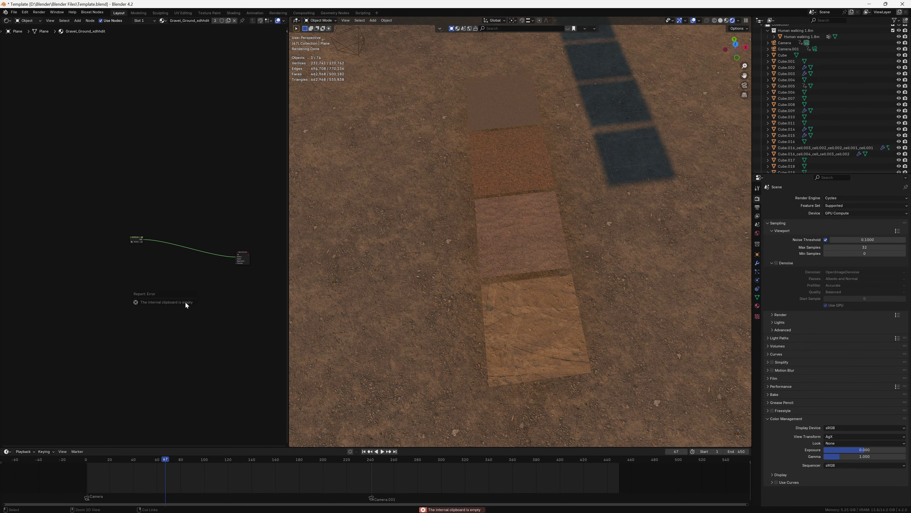
{"action": "left_click", "coordinate": [518, 360]}
{"action": "left_click", "coordinate": [406, 286]}
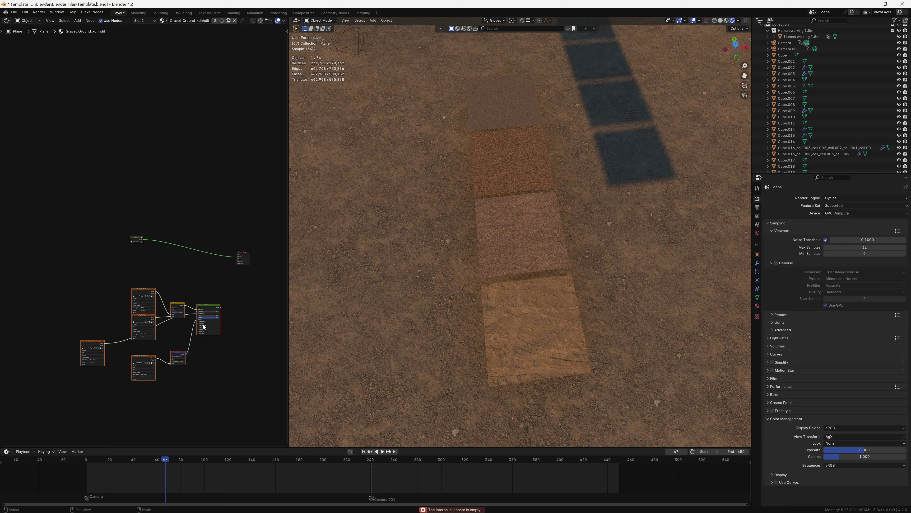
{"action": "key", "text": "ctrl+t"}
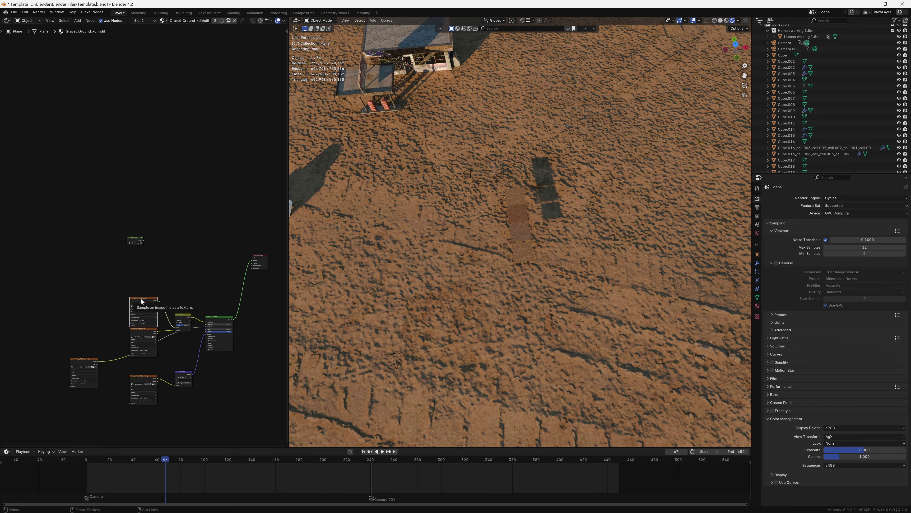
{"action": "right_click_drag", "start_coordinate": [115, 309], "coordinate": [175, 360], "text": "alt"}
{"action": "scroll", "coordinate": [162, 342], "scroll_direction": "up", "scroll_amount": 3}
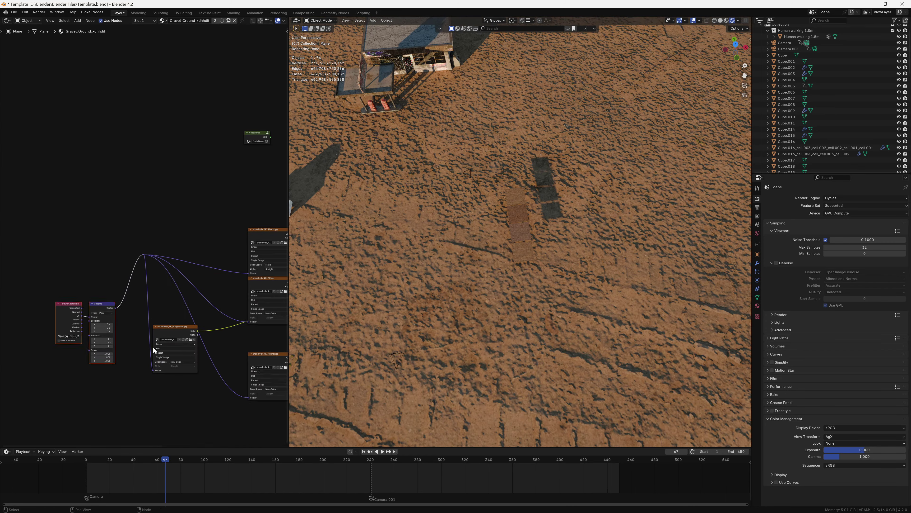
{"action": "left_click_drag", "start_coordinate": [213, 346], "coordinate": [266, 359]}
{"action": "double_click", "coordinate": [87, 354]}
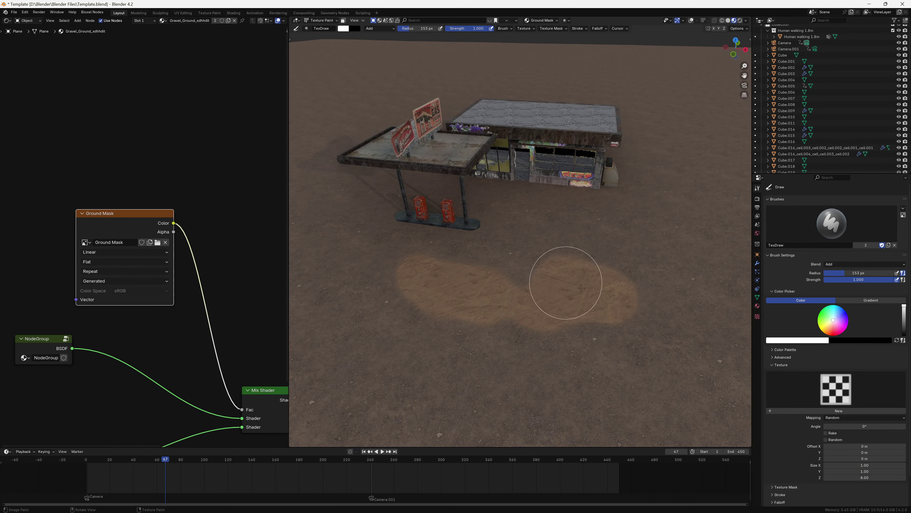
Step: Insert a Color Ramp between Ground Mask and the Mix Shader factor, with its stop at 0.403
{"action": "middle_click_drag", "start_coordinate": [582, 288], "coordinate": [597, 287]}
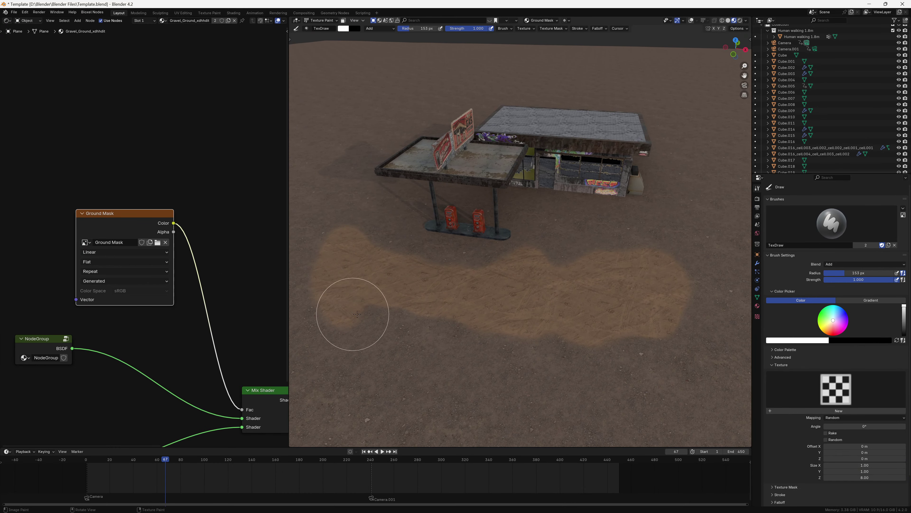
{"action": "middle_click_drag", "start_coordinate": [357, 314], "coordinate": [555, 266]}
{"action": "key", "text": "grave"}
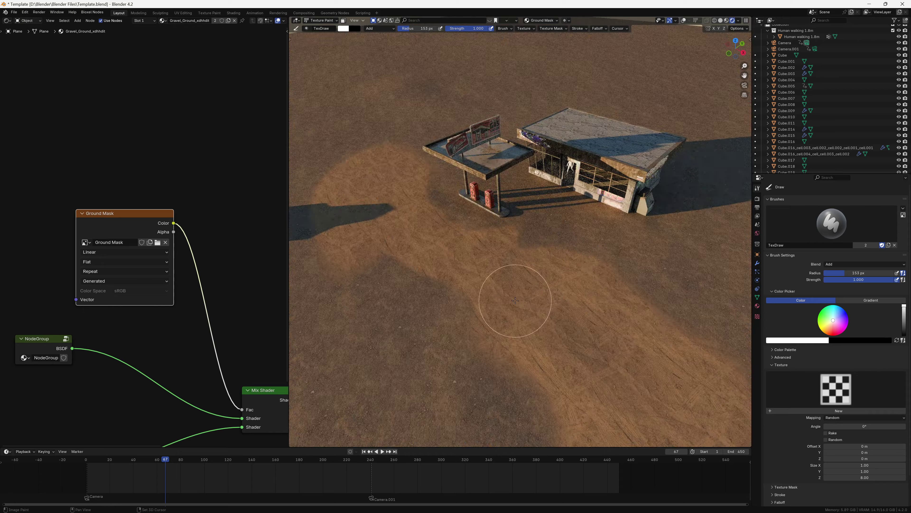
{"action": "key", "text": "grave"}
{"action": "left_click_drag", "start_coordinate": [158, 253], "coordinate": [90, 146]}
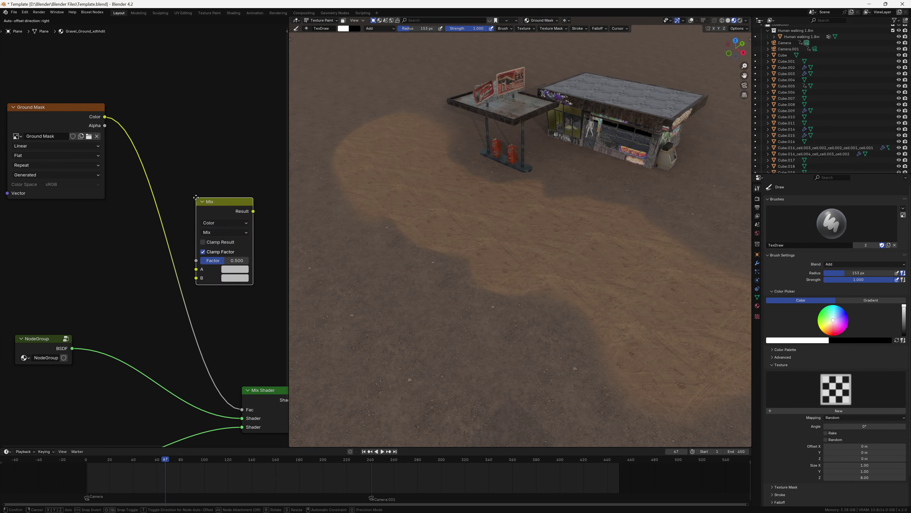
{"action": "key", "text": "shift+a"}
{"action": "type", "text": "color"}
{"action": "left_click", "coordinate": [226, 215]}
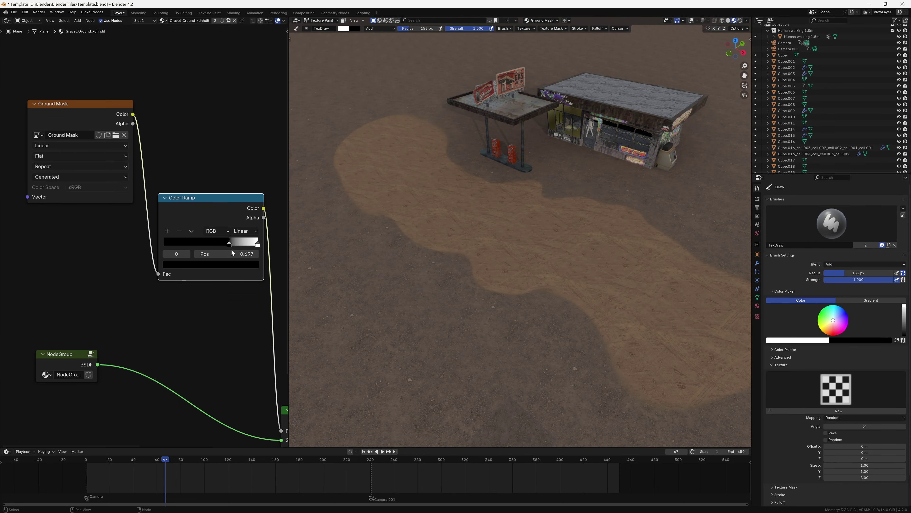
{"action": "left_click_drag", "start_coordinate": [233, 253], "coordinate": [201, 253]}
{"action": "scroll", "coordinate": [201, 253], "scroll_direction": "down", "scroll_amount": 2}
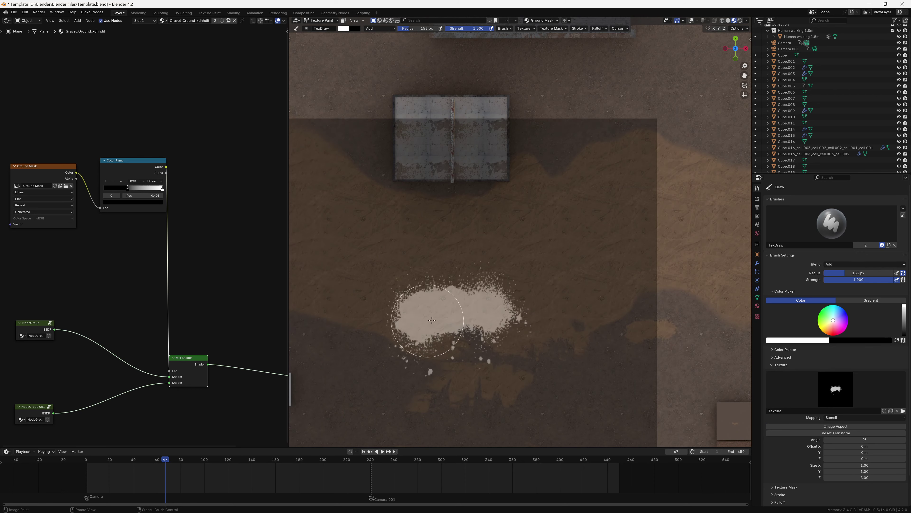
Step: Stamp rough-edged patches into the mask with the stencil brush, rotating it to about 345° and other angles
{"action": "mouse_move", "coordinate": [521, 325]}
{"action": "right_mouse_down", "text": "ctrl"}
{"action": "mouse_move", "coordinate": [482, 263]}
{"action": "mouse_move", "coordinate": [684, 299]}
{"action": "right_mouse_up", "text": "ctrl"}
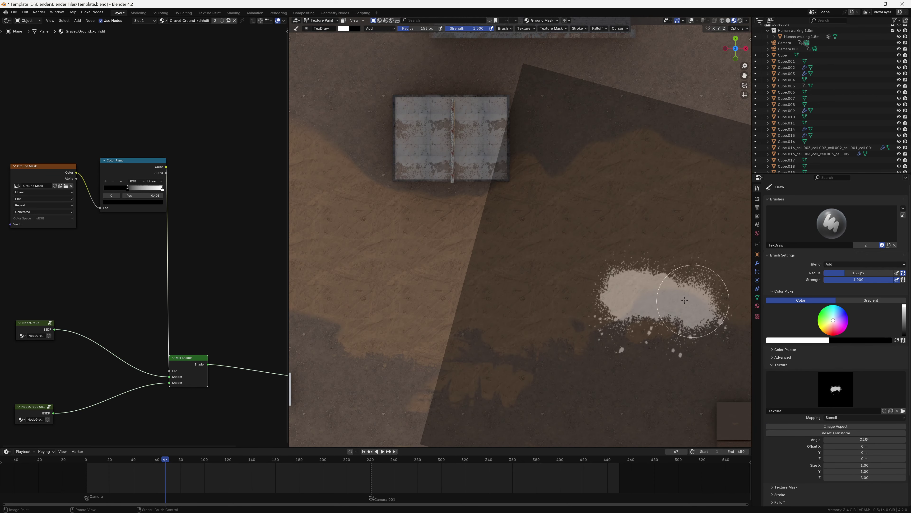
{"action": "middle_click_drag", "start_coordinate": [684, 300], "coordinate": [571, 316], "text": "shift"}
{"action": "mouse_move", "coordinate": [571, 316]}
{"action": "right_mouse_down"}
{"action": "mouse_move", "coordinate": [540, 296]}
{"action": "mouse_move", "coordinate": [662, 332]}
{"action": "right_mouse_up"}
{"action": "middle_click_drag", "start_coordinate": [107, 251], "coordinate": [218, 256]}
{"action": "scroll", "coordinate": [505, 340], "scroll_direction": "down", "scroll_amount": 3}
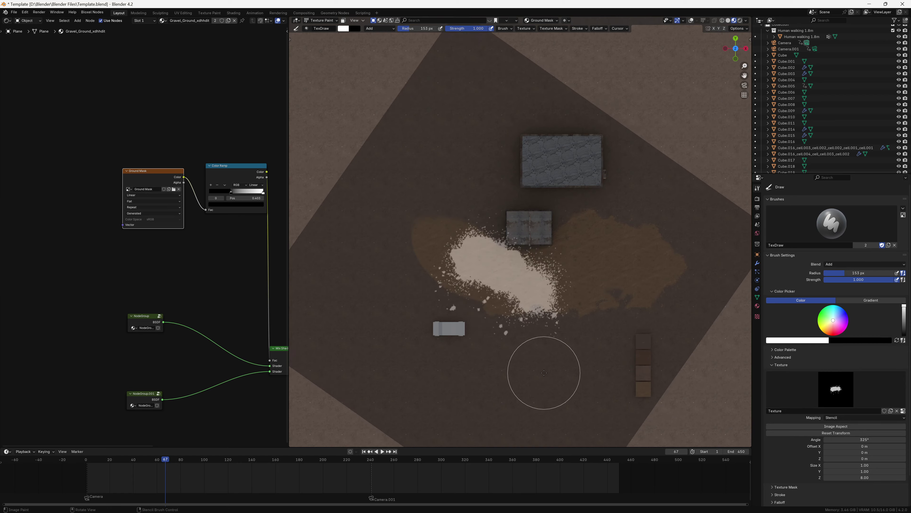
{"action": "scroll", "coordinate": [519, 285], "scroll_direction": "up", "scroll_amount": 2}
{"action": "mouse_move", "coordinate": [519, 285]}
{"action": "right_mouse_down", "text": "ctrl"}
{"action": "mouse_move", "coordinate": [513, 336]}
{"action": "mouse_move", "coordinate": [407, 295]}
{"action": "right_mouse_up", "text": "ctrl"}
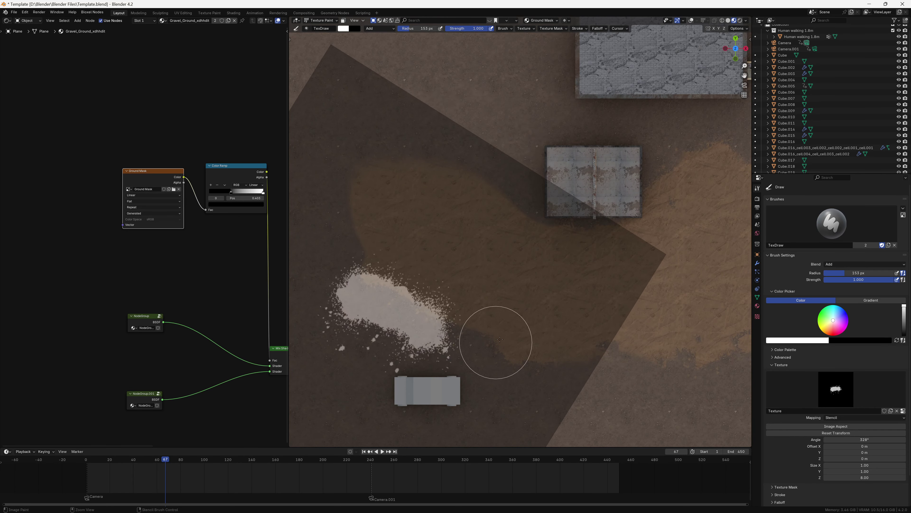
{"action": "mouse_move", "coordinate": [487, 335]}
{"action": "right_mouse_down", "text": "ctrl"}
{"action": "mouse_move", "coordinate": [407, 285]}
{"action": "mouse_move", "coordinate": [365, 230]}
{"action": "mouse_move", "coordinate": [407, 234]}
{"action": "right_mouse_up", "text": "ctrl"}
Step: Check the painted ground in rendered camera view, save, and reposition the stencil at about 122°
{"action": "key", "text": "ctrl+Tab"}
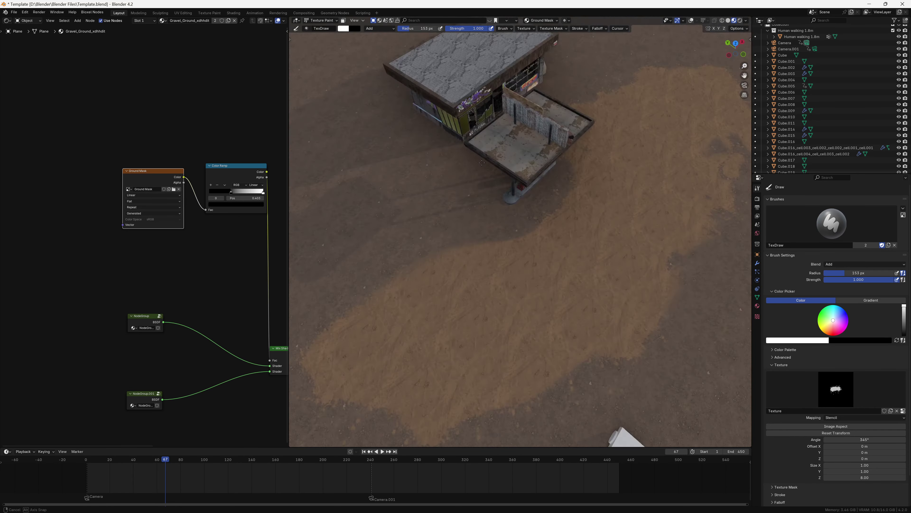
{"action": "middle_click_drag", "start_coordinate": [407, 234], "coordinate": [415, 153]}
{"action": "key", "text": "z"}
{"action": "left_click", "coordinate": [415, 154]}
{"action": "key", "text": "KP_0"}
{"action": "key", "text": "ctrl+s"}
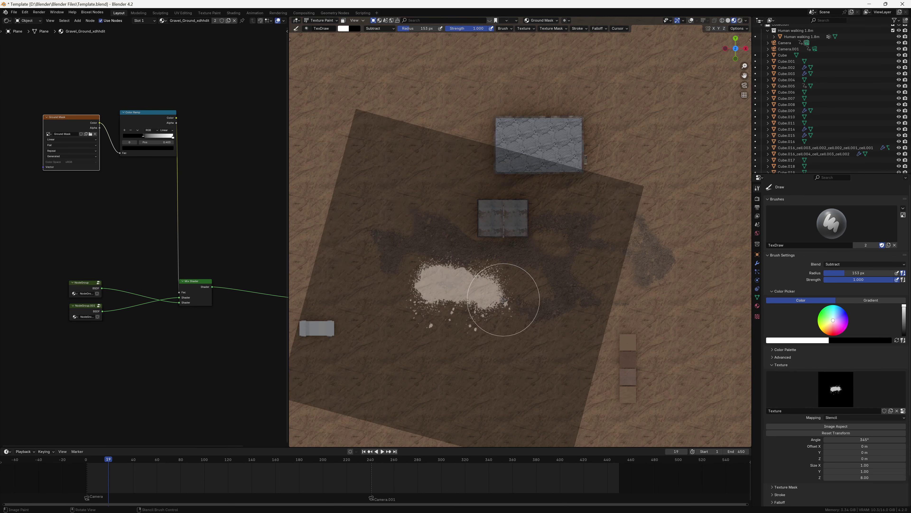
{"action": "mouse_move", "coordinate": [461, 208]}
{"action": "right_mouse_down"}
{"action": "mouse_move", "coordinate": [418, 173]}
{"action": "mouse_move", "coordinate": [433, 286]}
{"action": "right_mouse_up"}
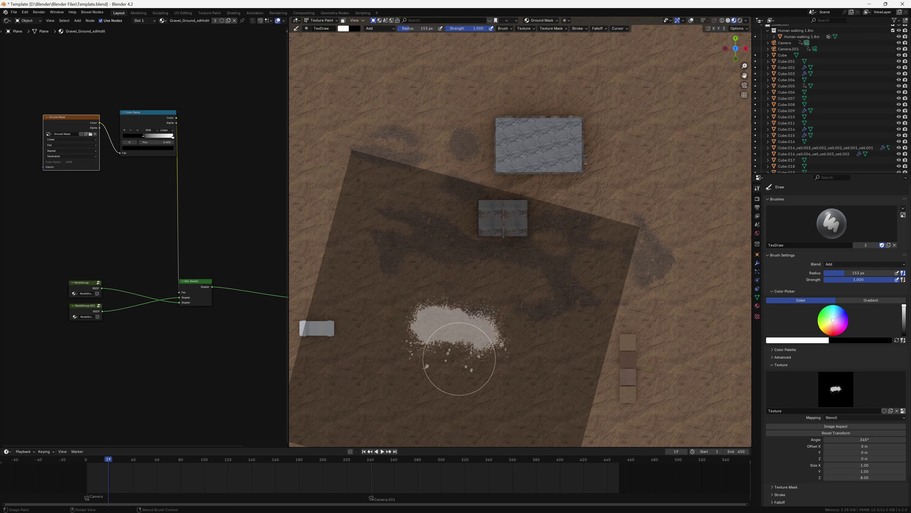
{"action": "right_click_drag", "start_coordinate": [452, 360], "coordinate": [401, 295], "text": "ctrl"}
{"action": "key", "text": "KP_0"}
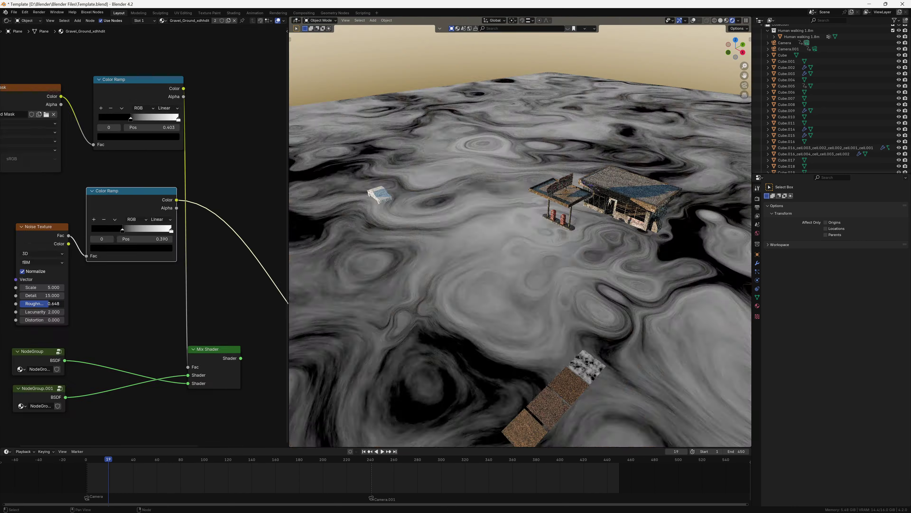
Step: Lower Noise Roughness to 0.475 and move the noise ramp stop to 0.529
{"action": "left_click_drag", "start_coordinate": [49, 304], "coordinate": [40, 303]}
{"action": "left_click_drag", "start_coordinate": [185, 360], "coordinate": [187, 367]}
{"action": "scroll", "coordinate": [148, 235], "scroll_direction": "up", "scroll_amount": 1}
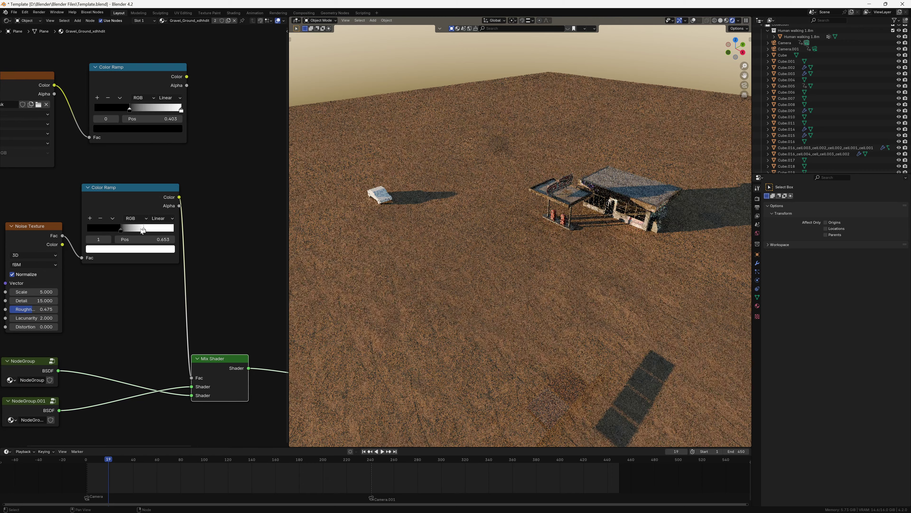
{"action": "left_click_drag", "start_coordinate": [173, 230], "coordinate": [132, 232]}
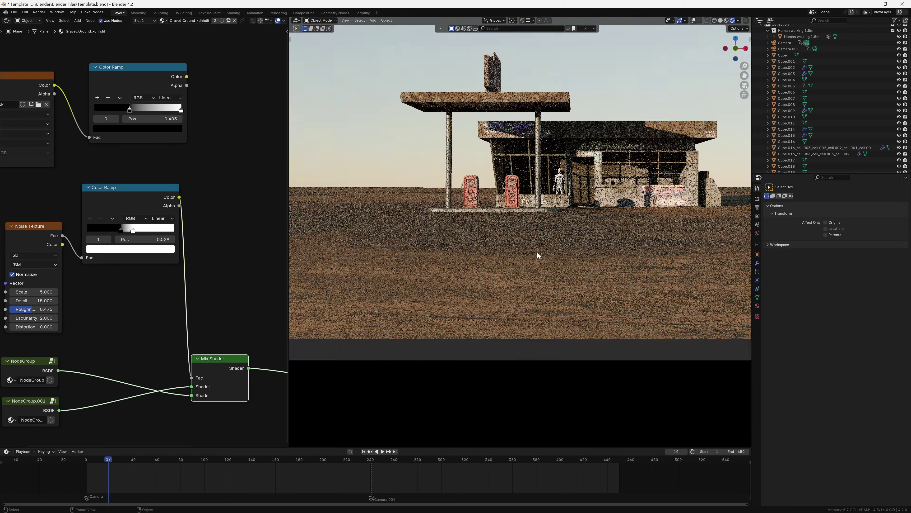
Step: Add a Mix node on the blend link set to Add, combining the mask and noise ramps
{"action": "type", "text": "mix"}
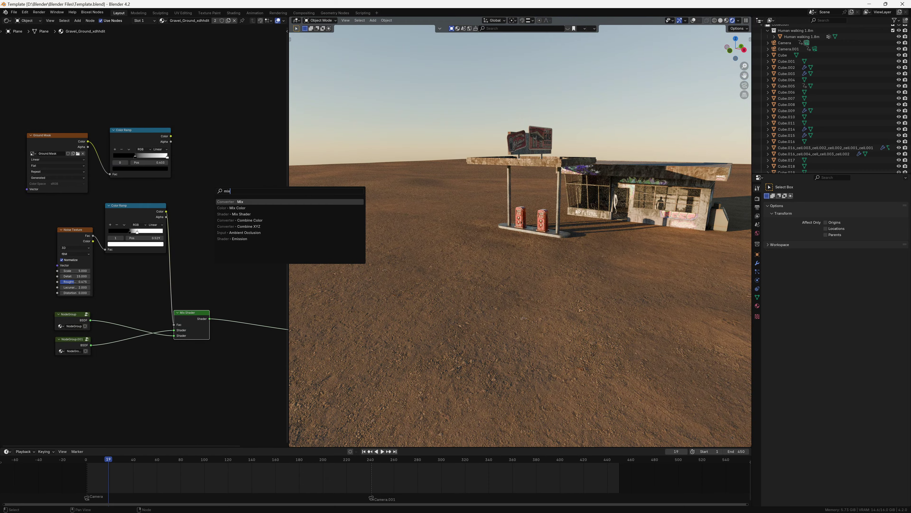
{"action": "key", "text": "Return"}
{"action": "left_click", "coordinate": [195, 237]}
{"action": "left_click_drag", "start_coordinate": [171, 135], "coordinate": [180, 267]}
{"action": "left_click", "coordinate": [186, 288]}
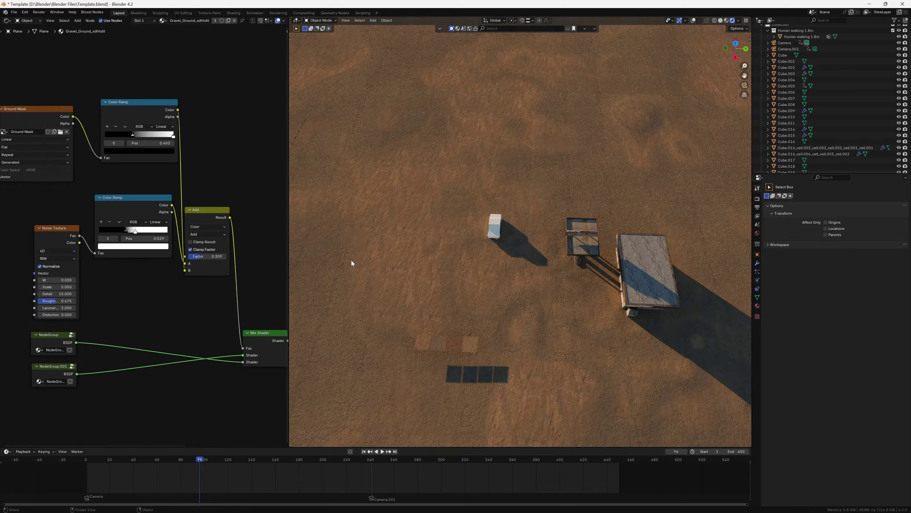
Step: Orbit to a high camera view of the gas station and save the blend file
{"action": "key", "text": "ctrl+s"}
{"action": "mouse_move", "coordinate": [513, 279]}
{"action": "middle_mouse_down"}
{"action": "mouse_move", "coordinate": [572, 305]}
{"action": "mouse_move", "coordinate": [478, 305]}
{"action": "middle_mouse_up"}
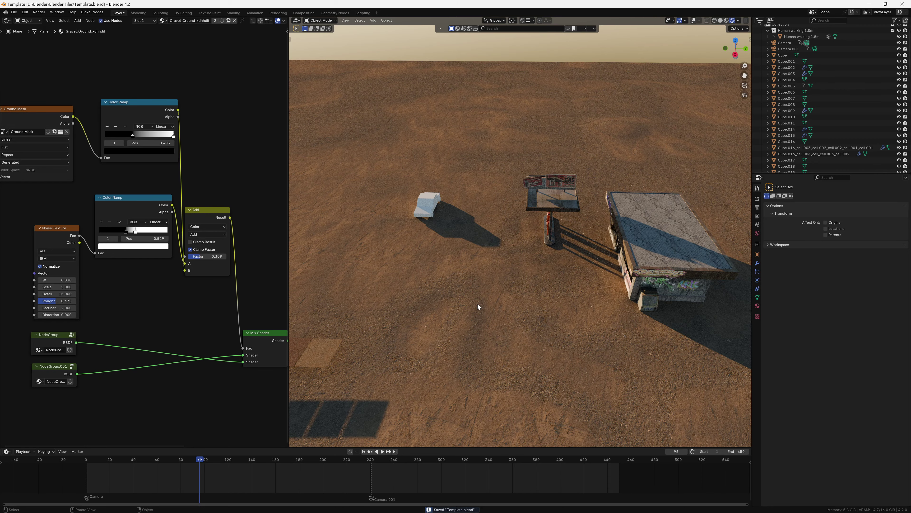
{"action": "key", "text": "ctrl+s"}
{"action": "scroll", "coordinate": [159, 220], "scroll_direction": "down", "scroll_amount": 2}
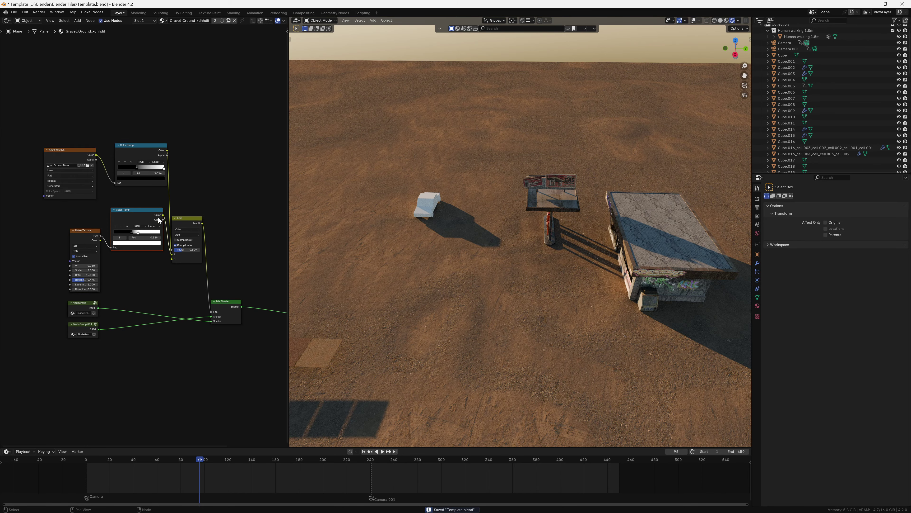
{"action": "left_click", "coordinate": [180, 227]}
Step: Insert a Color Ramp after the Add node, tightening its stops for crisper blending
{"action": "key", "text": "shift+a"}
{"action": "type", "text": "color ramp"}
{"action": "key", "text": "Return"}
{"action": "left_click", "coordinate": [223, 255]}
{"action": "scroll", "coordinate": [187, 266], "scroll_direction": "up", "scroll_amount": 2}
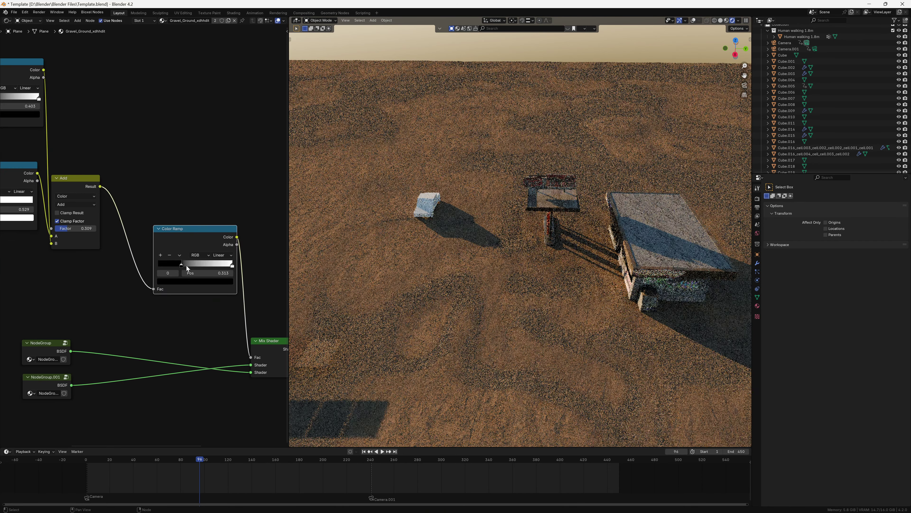
{"action": "left_click_drag", "start_coordinate": [187, 266], "coordinate": [206, 265]}
Step: Switch the Noise Texture to 4D, adjust its W value, and scrub the timeline to frame 4
{"action": "key", "text": "KP_0"}
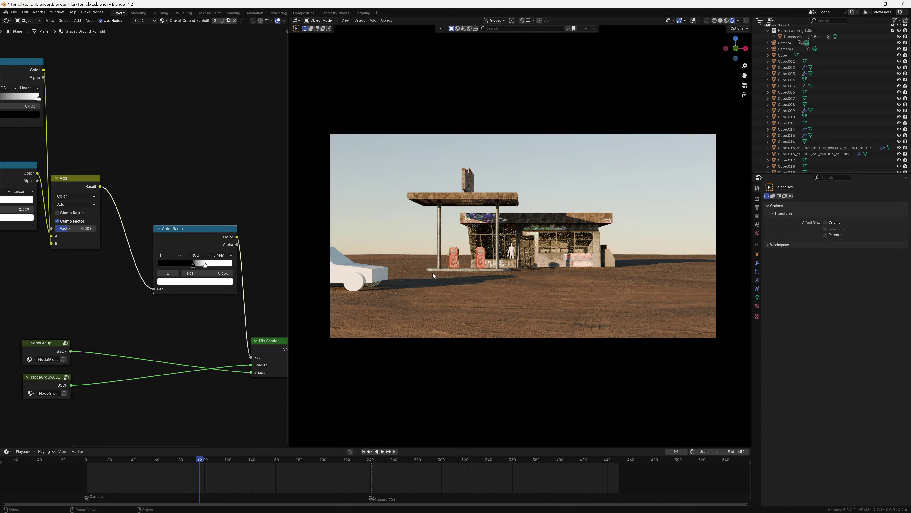
{"action": "middle_click_drag", "start_coordinate": [209, 313], "coordinate": [347, 360]}
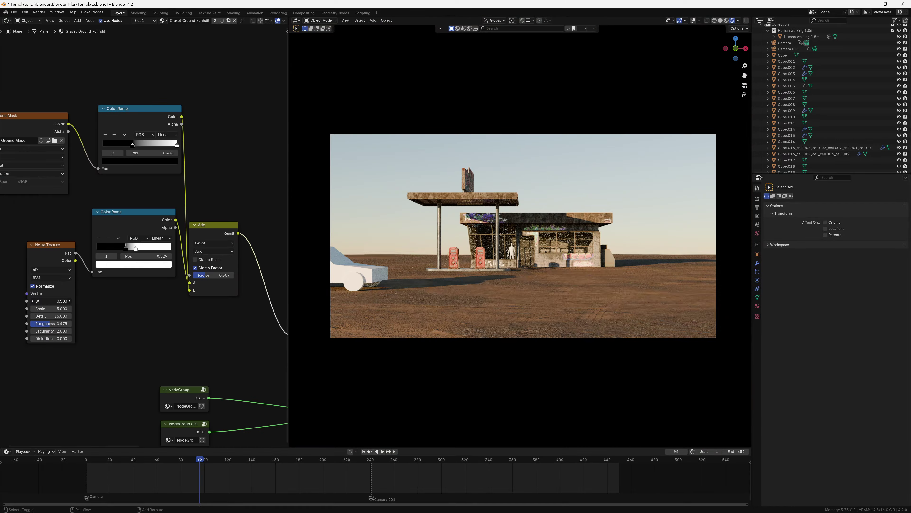
{"action": "left_click_drag", "start_coordinate": [54, 301], "coordinate": [47, 301]}
{"action": "mouse_move", "coordinate": [228, 459]}
{"action": "left_mouse_down"}
{"action": "mouse_move", "coordinate": [340, 459]}
{"action": "mouse_move", "coordinate": [90, 459]}
{"action": "left_mouse_up"}
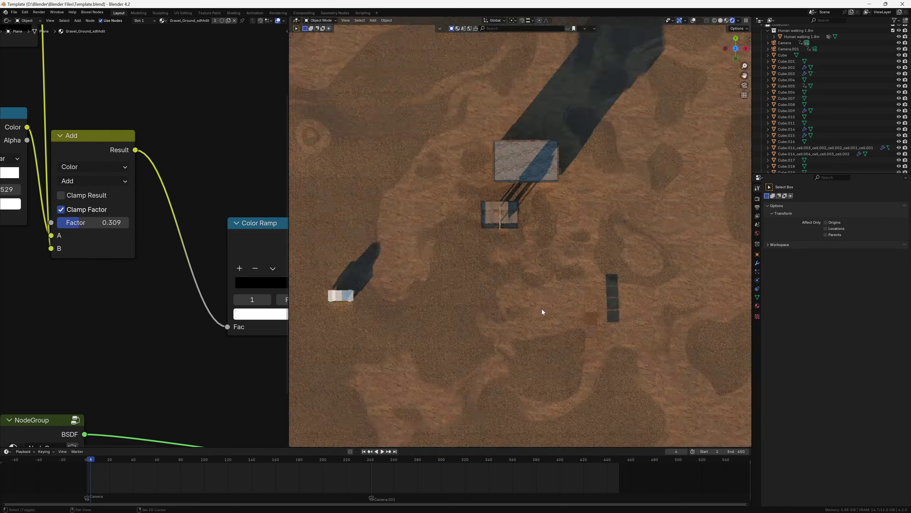
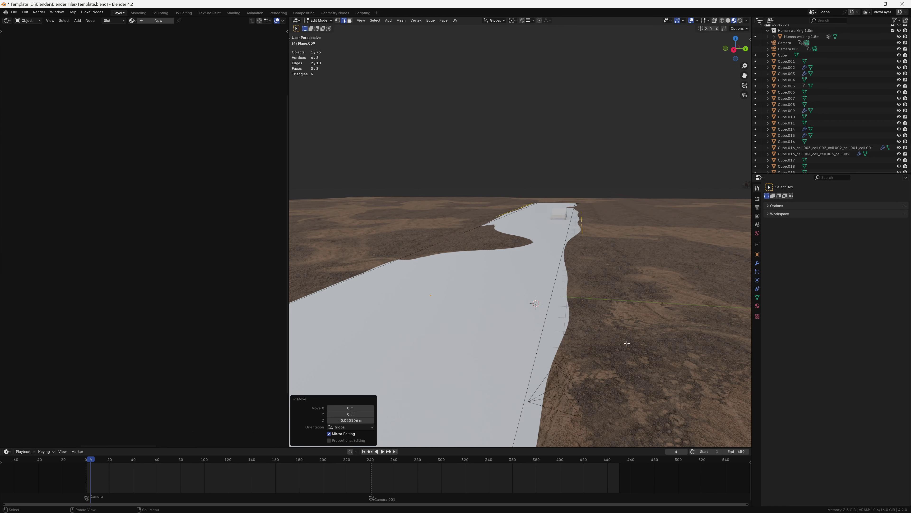
Step: Apply the damaged asphalt material from the asset shelf to the road strip
{"action": "left_click", "coordinate": [616, 341]}
{"action": "type", "text": "asphal"}
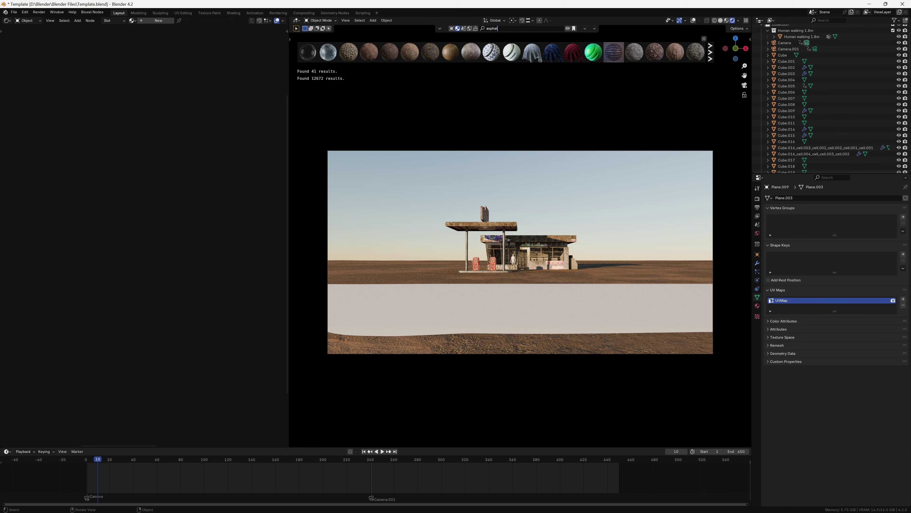
{"action": "type", "text": "t"}
{"action": "key", "text": "Return"}
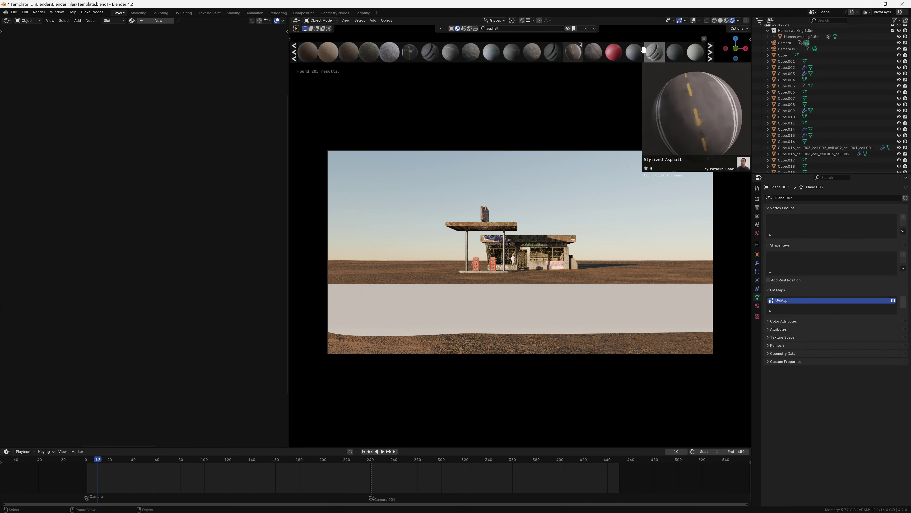
{"action": "scroll", "coordinate": [643, 50], "scroll_direction": "down", "scroll_amount": 4}
{"action": "scroll", "coordinate": [644, 50], "scroll_direction": "down", "scroll_amount": 6}
{"action": "left_click_drag", "start_coordinate": [675, 52], "coordinate": [588, 303]}
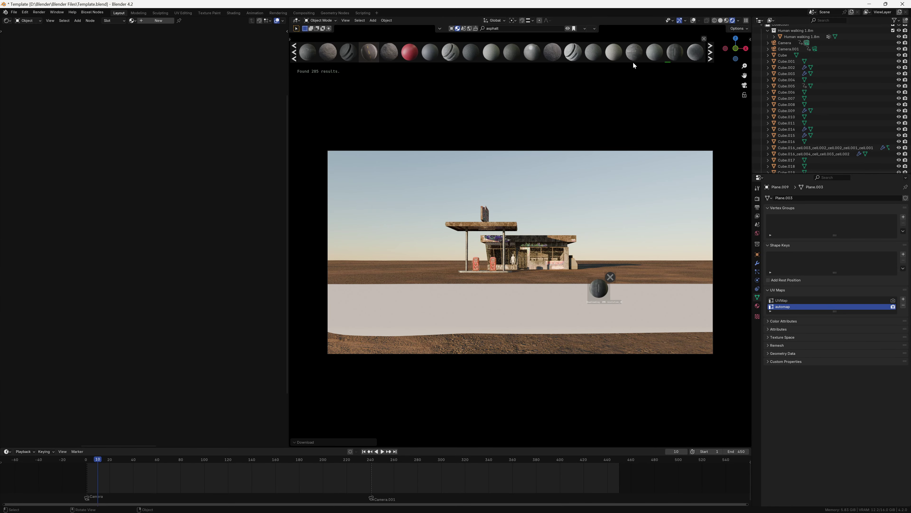
{"action": "middle_click_drag", "start_coordinate": [633, 65], "coordinate": [512, 315]}
Step: Project the road's UVs from the top view and rotate them 90°
{"action": "key", "text": "Tab"}
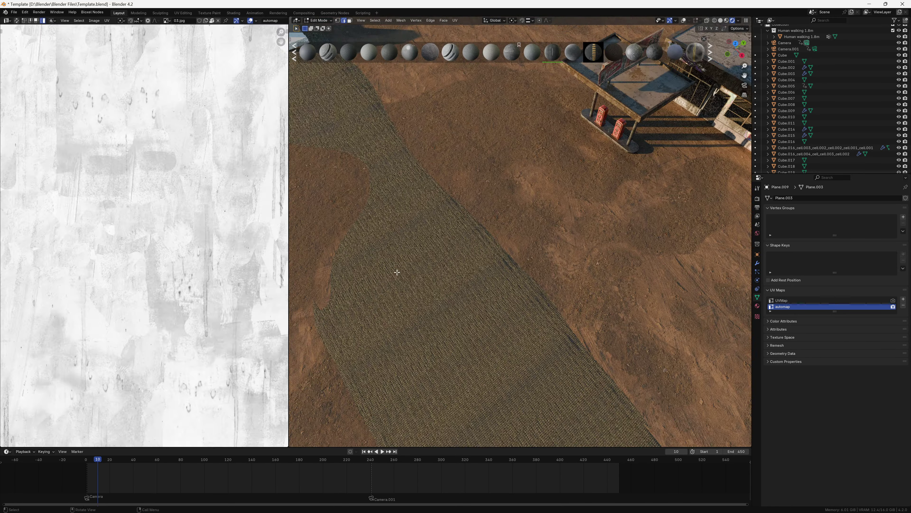
{"action": "middle_click_drag", "start_coordinate": [397, 272], "coordinate": [464, 315]}
{"action": "type", "text": "au"}
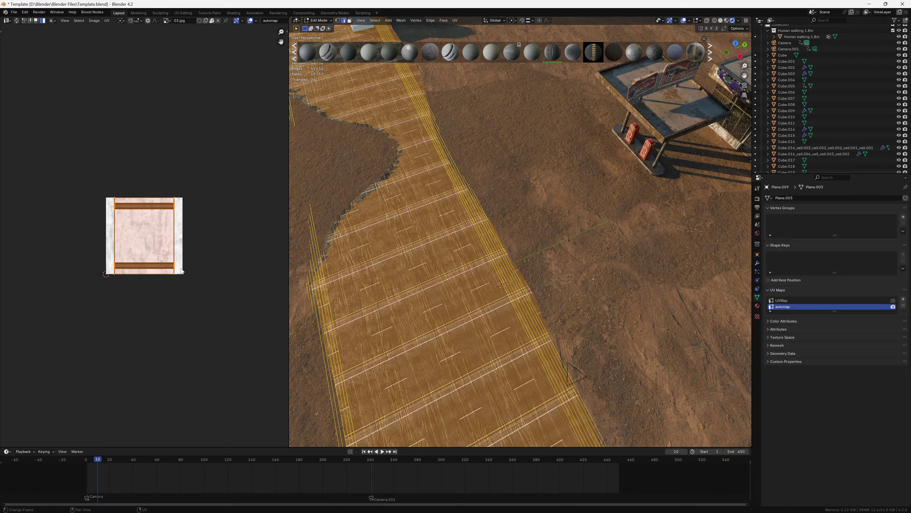
{"action": "type", "text": "r90"}
{"action": "key", "text": "Return"}
{"action": "key", "text": "KP_7"}
{"action": "key", "text": "u"}
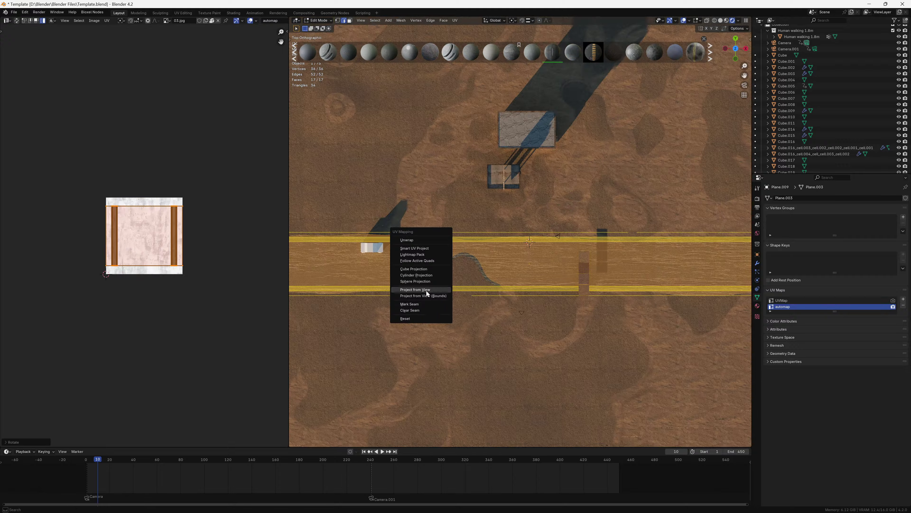
{"action": "left_click", "coordinate": [427, 293]}
{"action": "type", "text": "r90"}
{"action": "key", "text": "Return"}
Step: Shrink the road UV strip and rotate it 90° so lane markings run along the road
{"action": "scroll", "coordinate": [213, 288], "scroll_direction": "up", "scroll_amount": 3}
{"action": "key", "text": "s"}
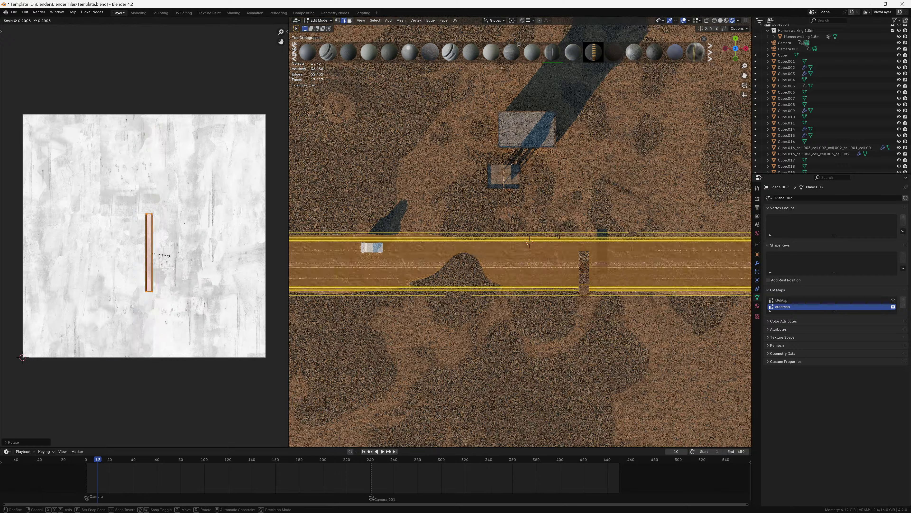
{"action": "left_click", "coordinate": [160, 254]}
{"action": "middle_click_drag", "start_coordinate": [448, 251], "coordinate": [481, 283]}
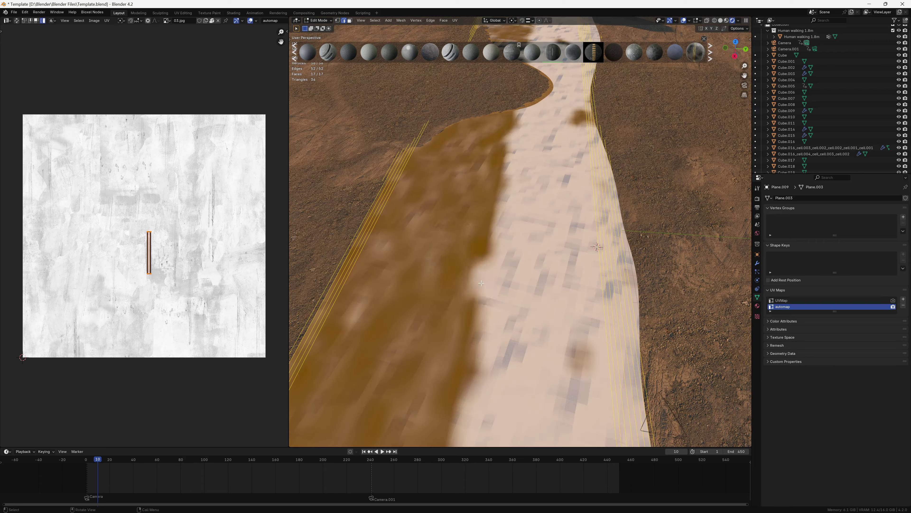
{"action": "type", "text": "r90"}
{"action": "key", "text": "Return"}
Step: Slide the Damaged Asphalt Color Ramp's white stop right to change the road's wear
{"action": "key", "text": "s"}
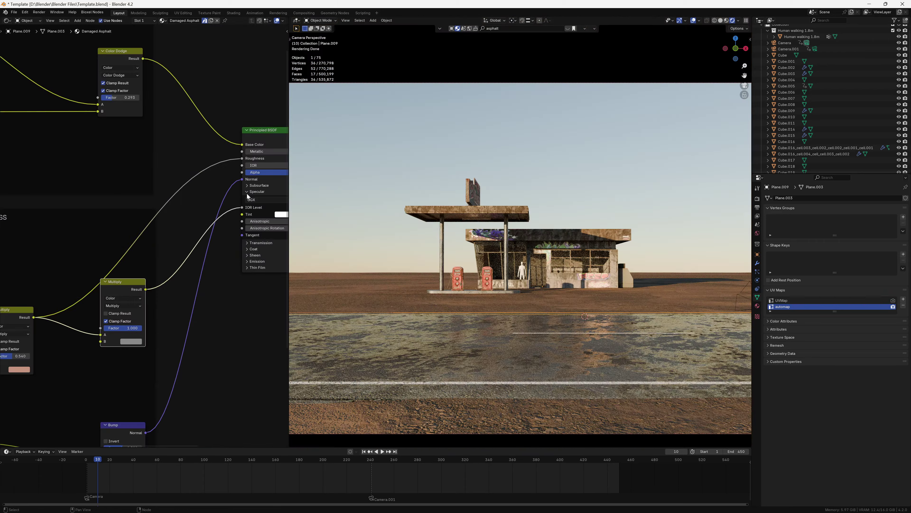
{"action": "middle_click_drag", "start_coordinate": [24, 349], "coordinate": [112, 322]}
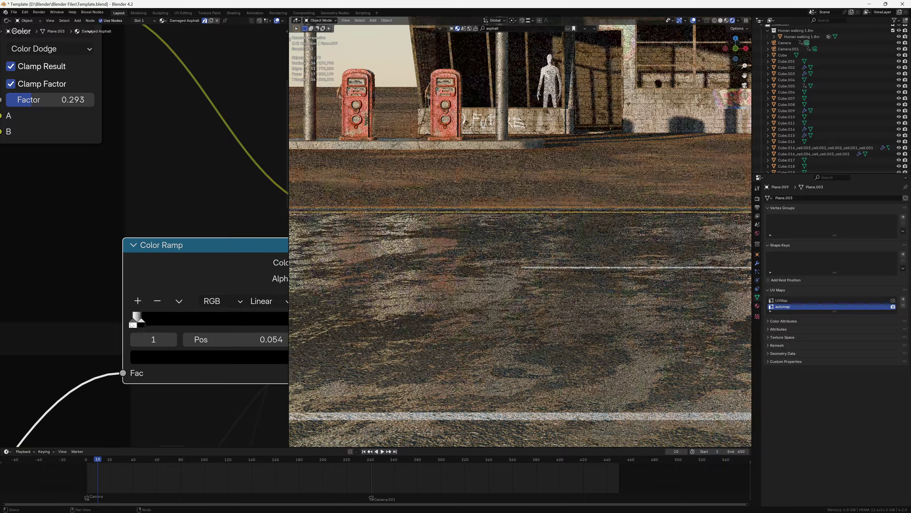
{"action": "left_click_drag", "start_coordinate": [134, 322], "coordinate": [171, 328]}
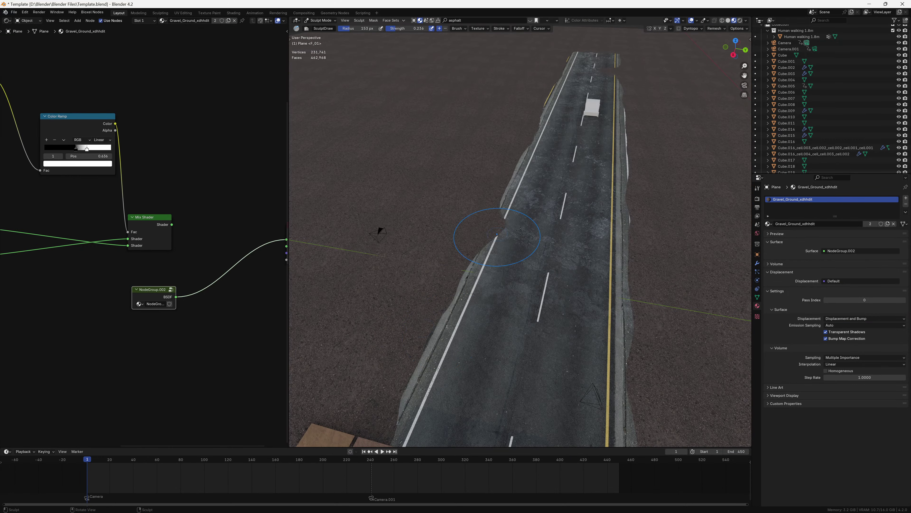
Step: Sculpt along the road edge and switch the viewport to Material Preview
{"action": "middle_click_drag", "start_coordinate": [532, 179], "coordinate": [505, 365]}
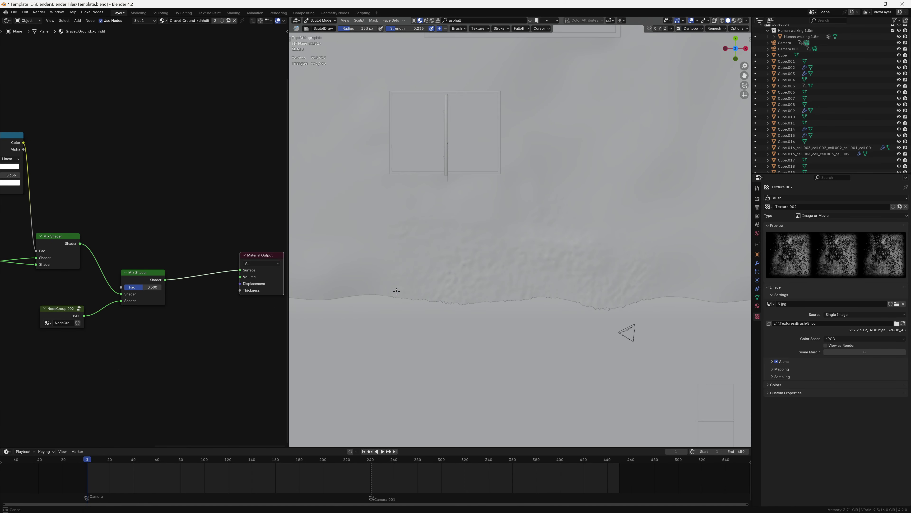
{"action": "mouse_move", "coordinate": [490, 194]}
{"action": "middle_mouse_down"}
{"action": "mouse_move", "coordinate": [571, 280]}
{"action": "mouse_move", "coordinate": [446, 229]}
{"action": "middle_mouse_up"}
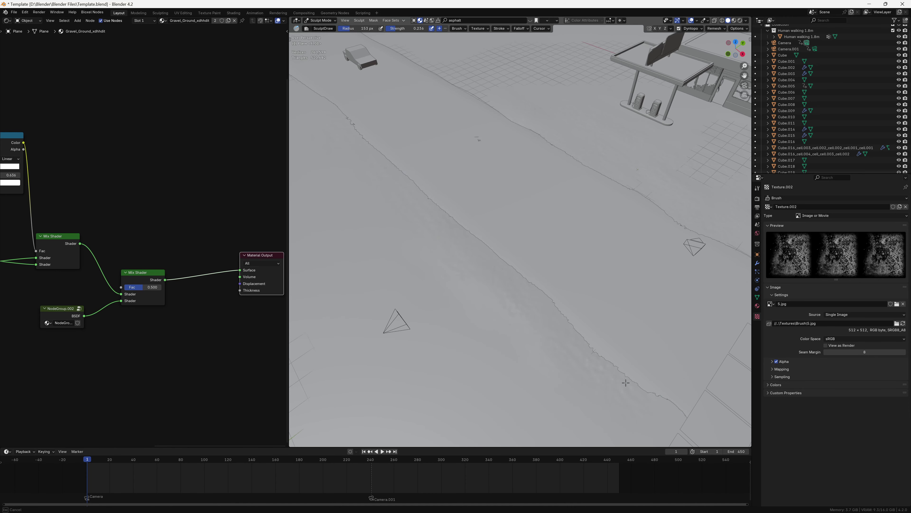
{"action": "left_click", "coordinate": [469, 403]}
{"action": "mouse_move", "coordinate": [469, 403]}
{"action": "middle_mouse_down"}
{"action": "mouse_move", "coordinate": [301, 161]}
{"action": "mouse_move", "coordinate": [649, 211]}
{"action": "middle_mouse_up"}
{"action": "mouse_move", "coordinate": [575, 316]}
{"action": "middle_mouse_down"}
{"action": "mouse_move", "coordinate": [610, 305]}
{"action": "mouse_move", "coordinate": [610, 355]}
{"action": "middle_mouse_up"}
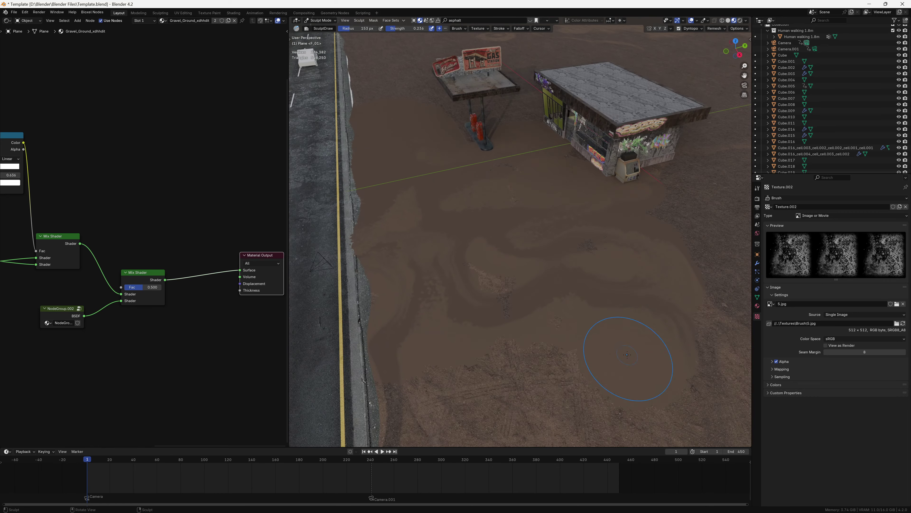
{"action": "key", "text": "KP_7"}
{"action": "scroll", "coordinate": [582, 237], "scroll_direction": "up", "scroll_amount": 3}
Step: Unwrap the ground plane and keep sculpting dirt along the road edge
{"action": "scroll", "coordinate": [582, 237], "scroll_direction": "down", "scroll_amount": 5}
{"action": "key", "text": "ctrl+d"}
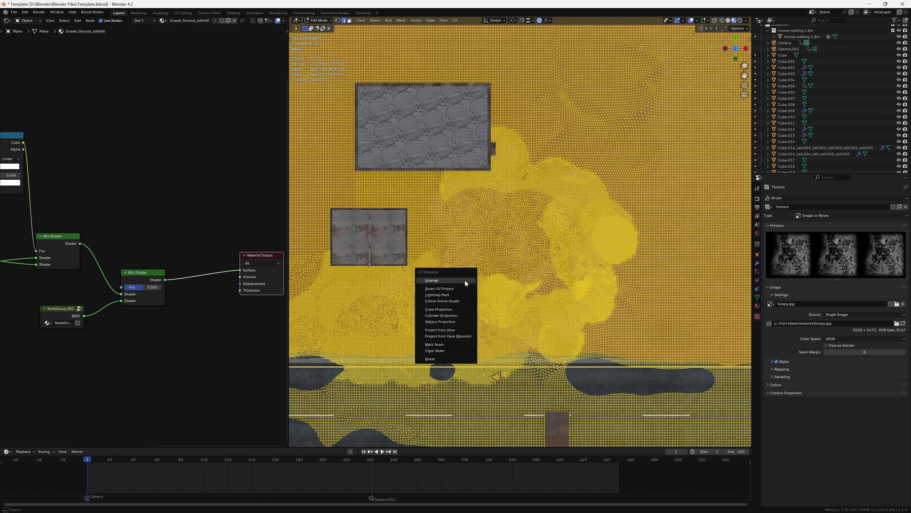
{"action": "key", "text": "KP_0"}
{"action": "mouse_move", "coordinate": [514, 295]}
{"action": "middle_mouse_down"}
{"action": "mouse_move", "coordinate": [499, 302]}
{"action": "mouse_move", "coordinate": [583, 274]}
{"action": "mouse_move", "coordinate": [488, 231]}
{"action": "mouse_move", "coordinate": [533, 295]}
{"action": "mouse_move", "coordinate": [523, 278]}
{"action": "middle_mouse_up"}
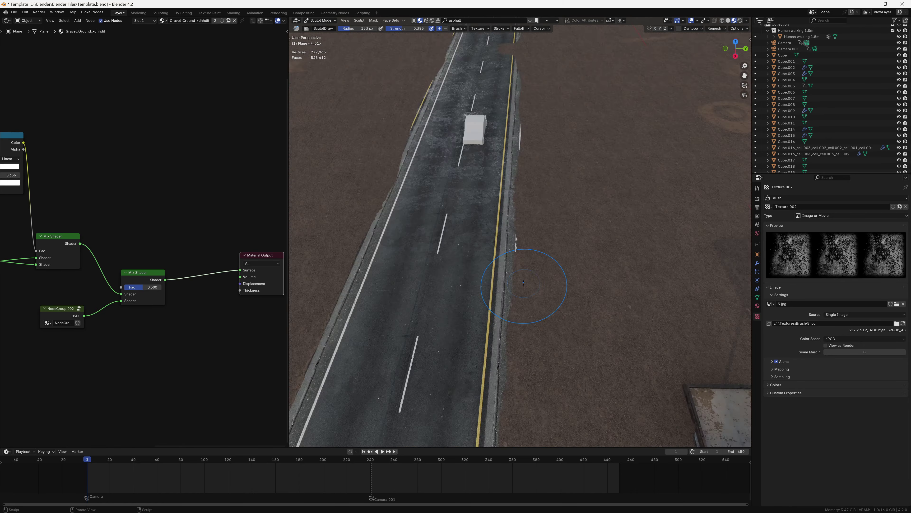
{"action": "scroll", "coordinate": [516, 277], "scroll_direction": "up", "scroll_amount": 5}
{"action": "mouse_move", "coordinate": [441, 320]}
{"action": "middle_mouse_down"}
{"action": "mouse_move", "coordinate": [478, 264]}
{"action": "mouse_move", "coordinate": [522, 289]}
{"action": "mouse_move", "coordinate": [567, 294]}
{"action": "middle_mouse_up"}
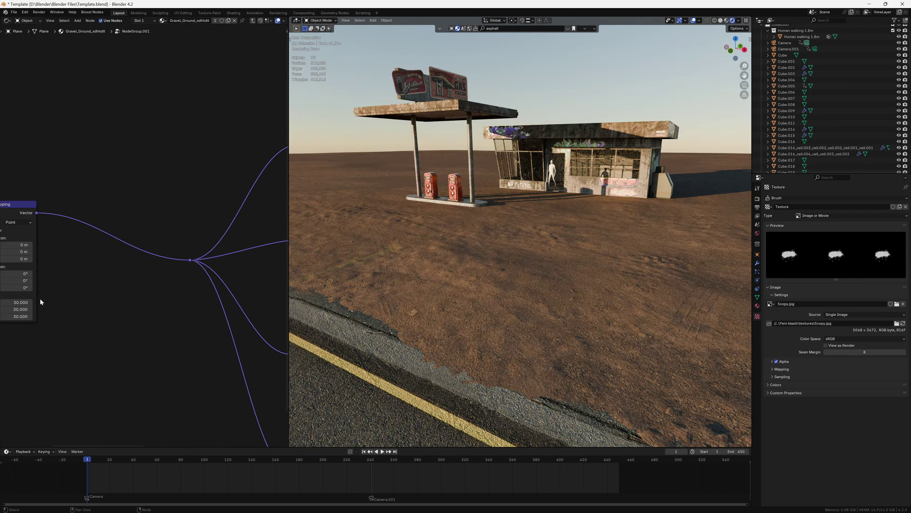
Step: Raise the ground texture Mapping scale from 30 to 50 and save the file
{"action": "left_click_drag", "start_coordinate": [22, 302], "coordinate": [22, 316]}
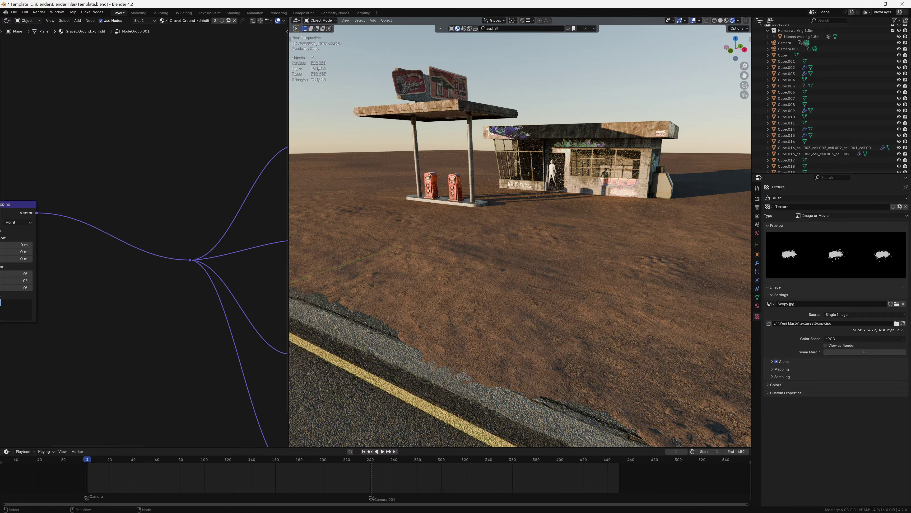
{"action": "key", "text": "KP_0"}
{"action": "key", "text": "ctrl+s"}
{"action": "mouse_move", "coordinate": [512, 288]}
{"action": "middle_mouse_down"}
{"action": "mouse_move", "coordinate": [449, 312]}
{"action": "mouse_move", "coordinate": [605, 260]}
{"action": "mouse_move", "coordinate": [527, 236]}
{"action": "middle_mouse_up"}
{"action": "left_click", "coordinate": [602, 227]}
{"action": "right_click", "coordinate": [603, 227]}
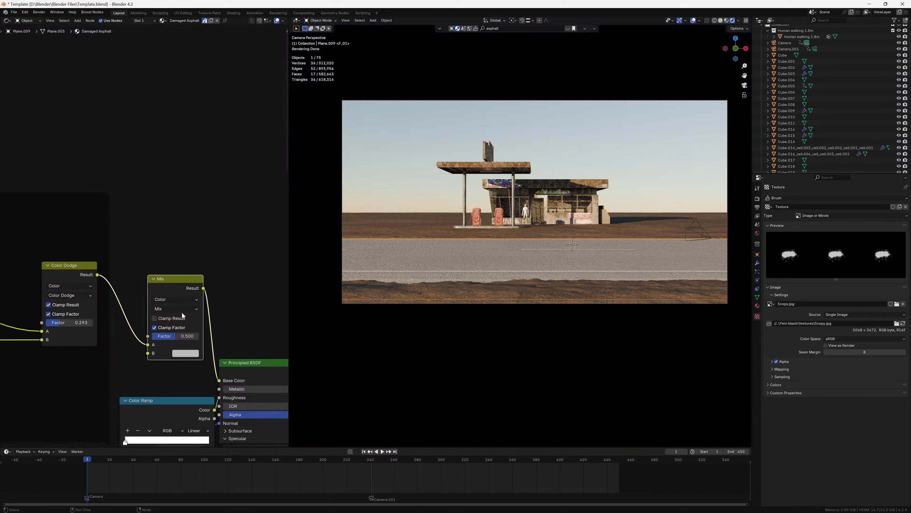
{"action": "scroll", "coordinate": [382, 254], "scroll_direction": "up", "scroll_amount": 2}
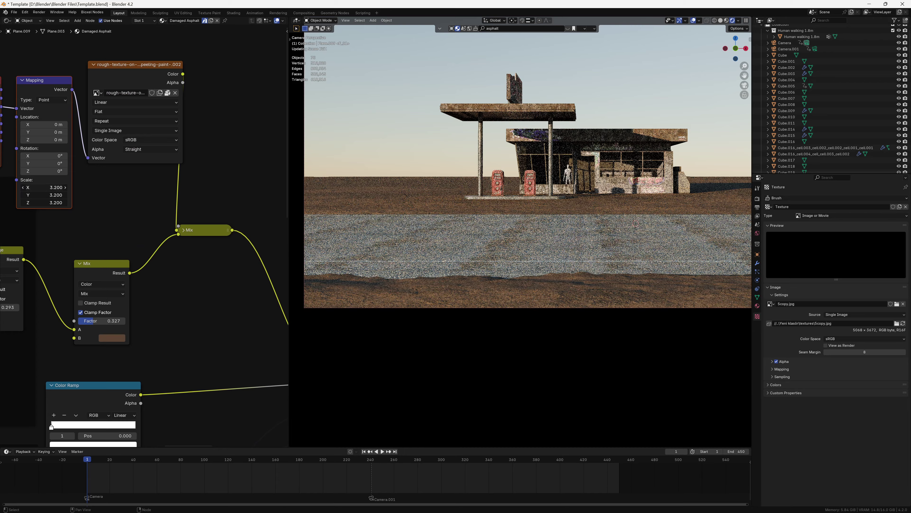
{"action": "scroll", "coordinate": [143, 251], "scroll_direction": "down", "scroll_amount": 2}
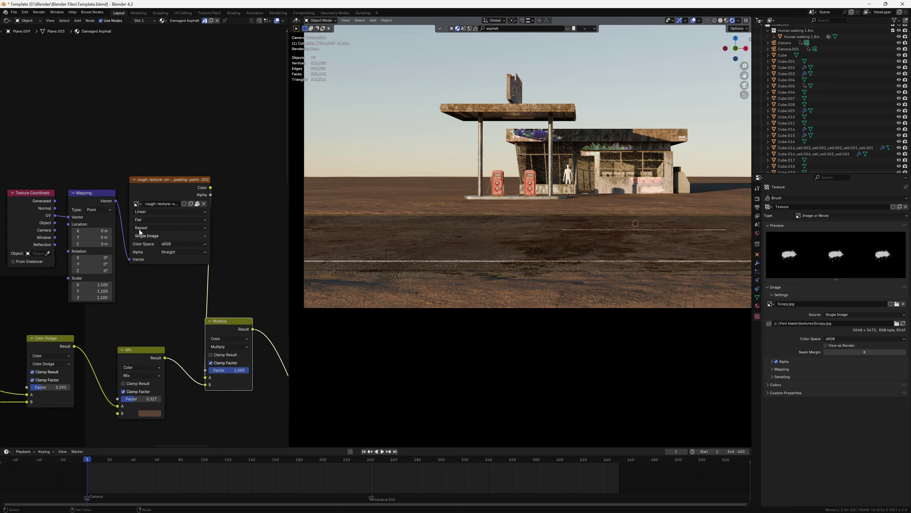
Step: Insert a Hue/Saturation/Value node on the asphalt texture with Saturation 0 and Value 1.86
{"action": "key", "text": "shift+a"}
{"action": "type", "text": "hu"}
{"action": "key", "text": "Return"}
{"action": "left_click", "coordinate": [169, 251]}
{"action": "scroll", "coordinate": [168, 252], "scroll_direction": "up", "scroll_amount": 3}
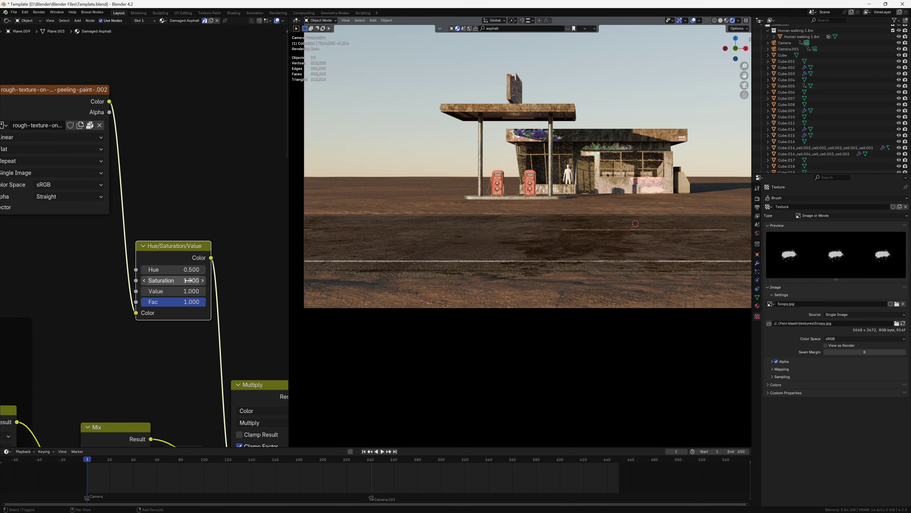
{"action": "mouse_move", "coordinate": [172, 291]}
{"action": "left_mouse_down"}
{"action": "mouse_move", "coordinate": [190, 291]}
{"action": "mouse_move", "coordinate": [187, 282]}
{"action": "left_mouse_up"}
Step: Replace the asphalt image texture with an anti-seam version
{"action": "middle_click_drag", "start_coordinate": [67, 102], "coordinate": [160, 142]}
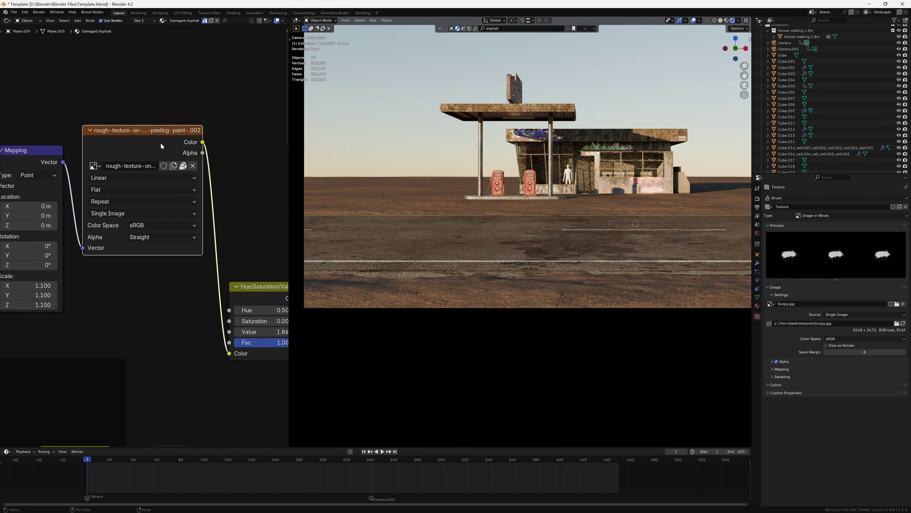
{"action": "key", "text": "ctrl+s"}
{"action": "scroll", "coordinate": [541, 250], "scroll_direction": "up", "scroll_amount": 2}
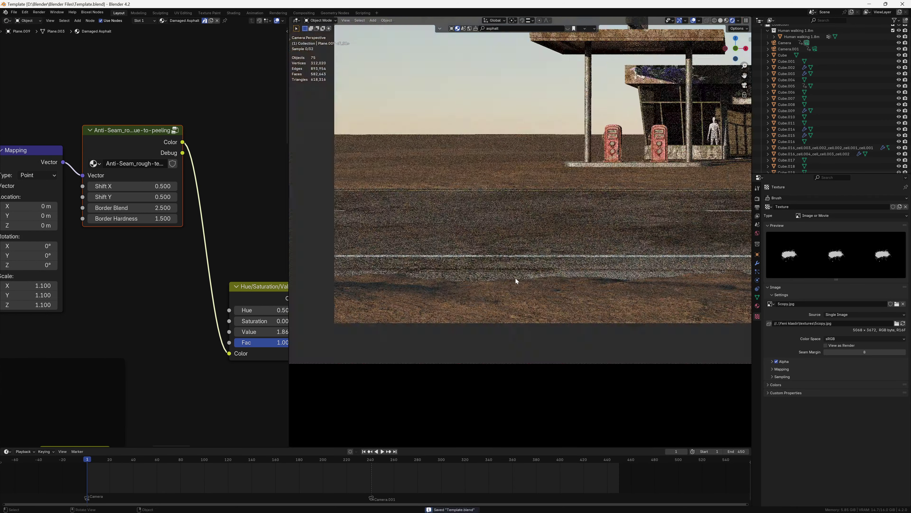
{"action": "scroll", "coordinate": [516, 278], "scroll_direction": "up", "scroll_amount": 5}
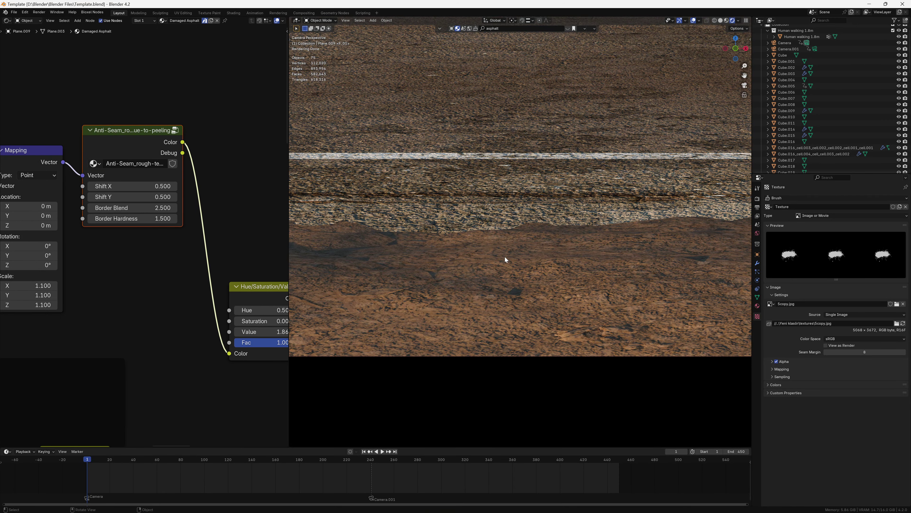
{"action": "key", "text": "KP_0"}
{"action": "scroll", "coordinate": [486, 251], "scroll_direction": "up", "scroll_amount": 3}
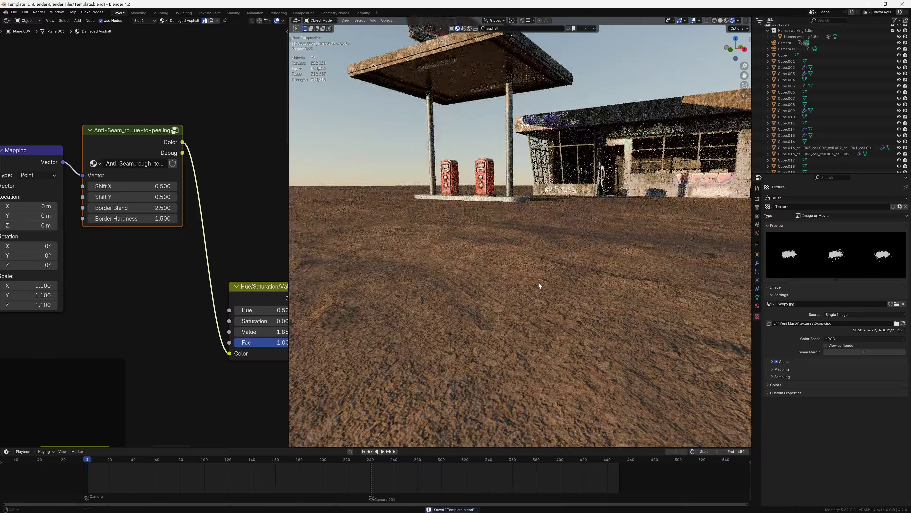
Step: Move the Gravel_Ground Color Ramp stop to about 0.306 and check it from the camera
{"action": "left_click", "coordinate": [541, 285]}
{"action": "mouse_move", "coordinate": [187, 279]}
{"action": "middle_mouse_down"}
{"action": "mouse_move", "coordinate": [192, 293]}
{"action": "mouse_move", "coordinate": [62, 246]}
{"action": "middle_mouse_up"}
{"action": "left_click", "coordinate": [184, 315]}
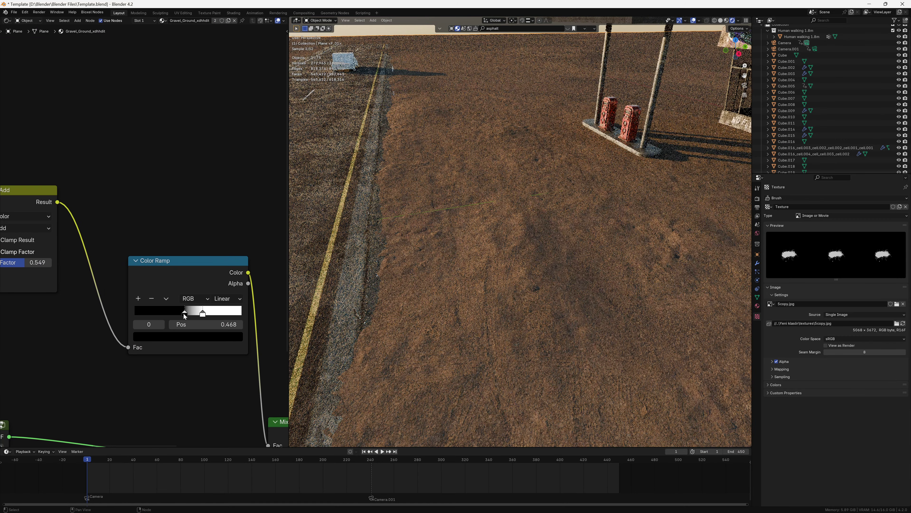
{"action": "left_click_drag", "start_coordinate": [157, 313], "coordinate": [164, 312]}
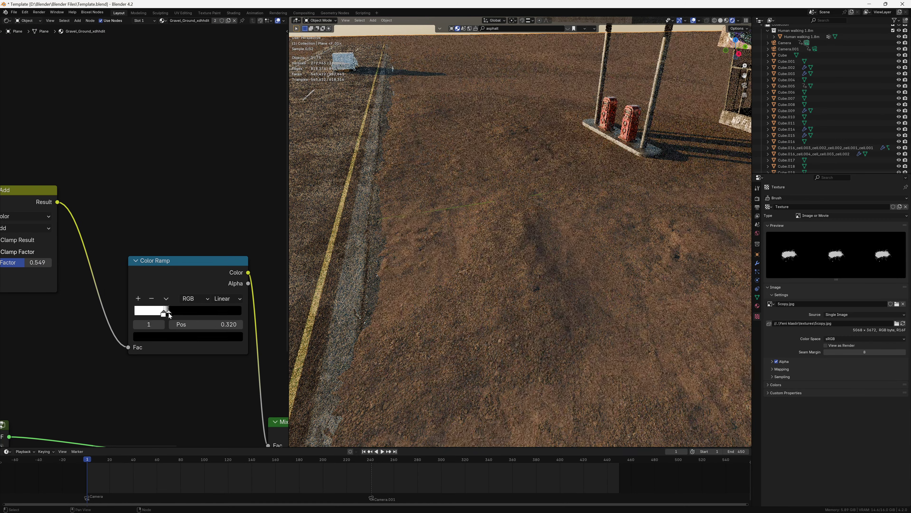
{"action": "middle_click_drag", "start_coordinate": [429, 317], "coordinate": [561, 301]}
{"action": "key", "text": "KP_0"}
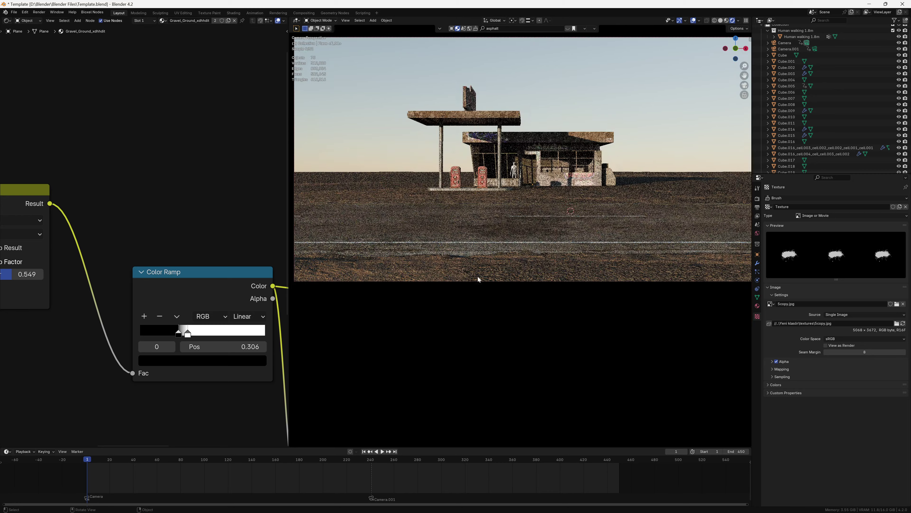
{"action": "key", "text": "Tab"}
{"action": "key", "text": "Tab"}
{"action": "key", "text": "Tab"}
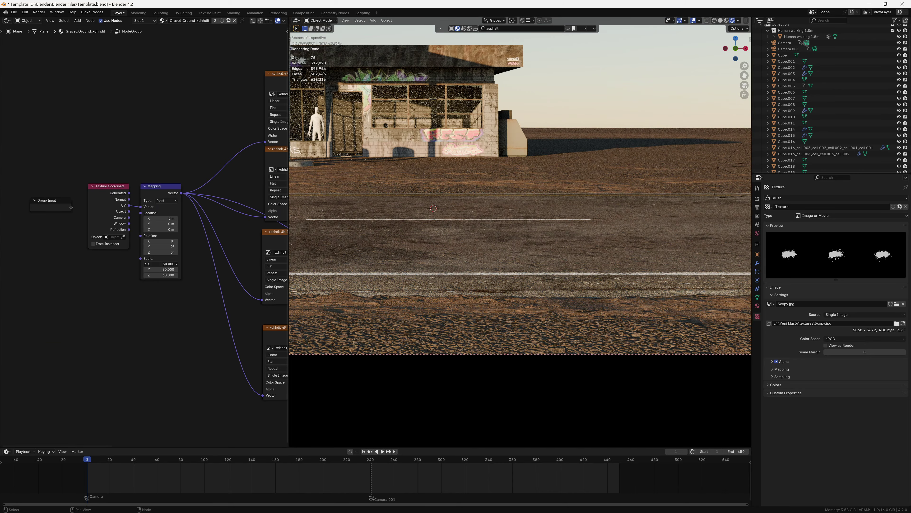
{"action": "key", "text": "Tab"}
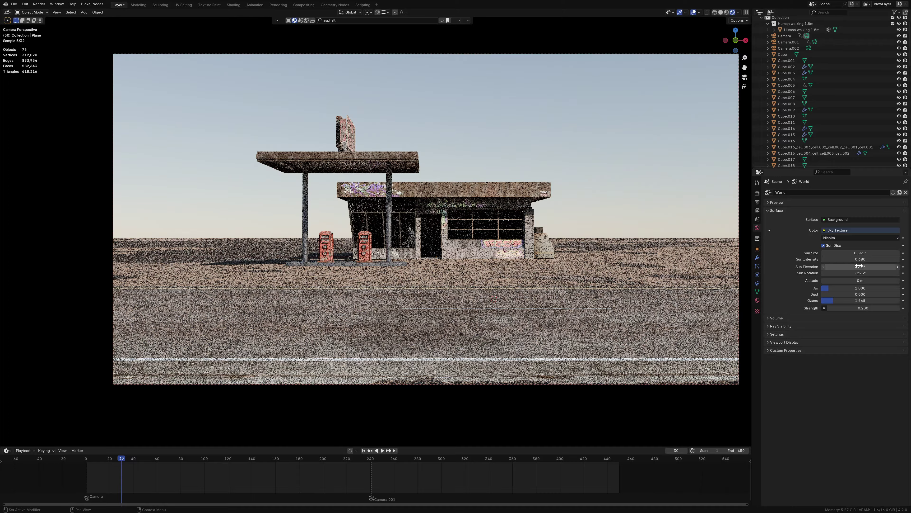
Step: Nudge the Sky Texture's Sun Rotation slightly while viewing the rendered camera shot
{"action": "left_click_drag", "start_coordinate": [860, 273], "coordinate": [858, 273]}
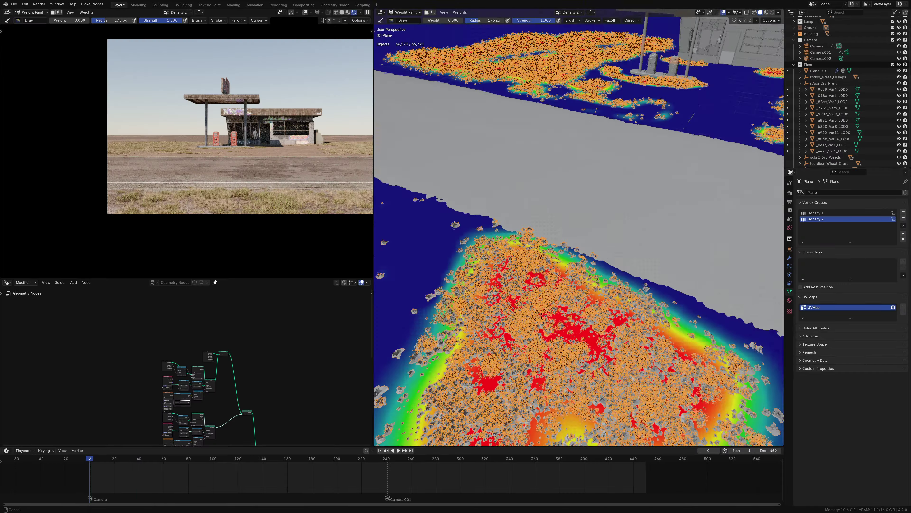
Step: Inspect the painted grass area from camera and overhead views, enlarging the node editor
{"action": "middle_click_drag", "start_coordinate": [578, 229], "coordinate": [538, 215]}
{"action": "scroll", "coordinate": [578, 230], "scroll_direction": "up", "scroll_amount": 2}
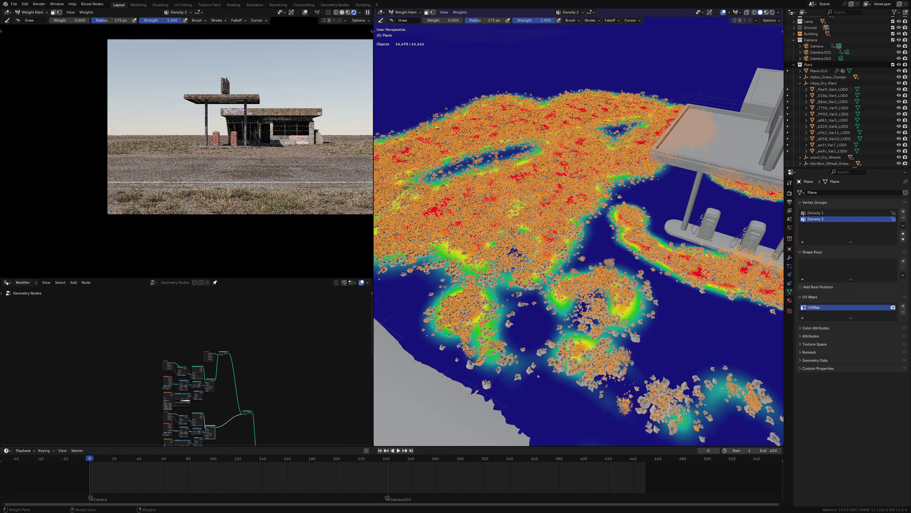
{"action": "scroll", "coordinate": [538, 230], "scroll_direction": "down", "scroll_amount": 2}
{"action": "scroll", "coordinate": [247, 359], "scroll_direction": "up", "scroll_amount": 1}
{"action": "scroll", "coordinate": [247, 359], "scroll_direction": "up", "scroll_amount": 2}
{"action": "left_click_drag", "start_coordinate": [239, 278], "coordinate": [239, 239]}
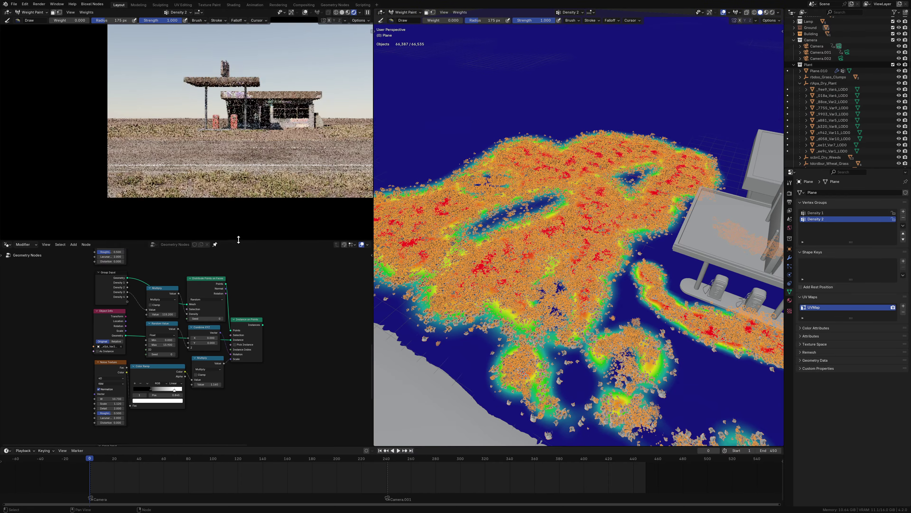
{"action": "key", "text": "KP_0"}
{"action": "mouse_move", "coordinate": [570, 285]}
{"action": "middle_mouse_down"}
{"action": "mouse_move", "coordinate": [577, 265]}
{"action": "mouse_move", "coordinate": [563, 175]}
{"action": "mouse_move", "coordinate": [562, 189]}
{"action": "middle_mouse_up"}
{"action": "scroll", "coordinate": [577, 265], "scroll_direction": "up", "scroll_amount": 3}
{"action": "scroll", "coordinate": [107, 362], "scroll_direction": "up", "scroll_amount": 1}
Step: Lower the noise W, paint grass density at weight 1.0, and set the ramp's white stop to 0.690
{"action": "middle_click_drag", "start_coordinate": [107, 363], "coordinate": [124, 403]}
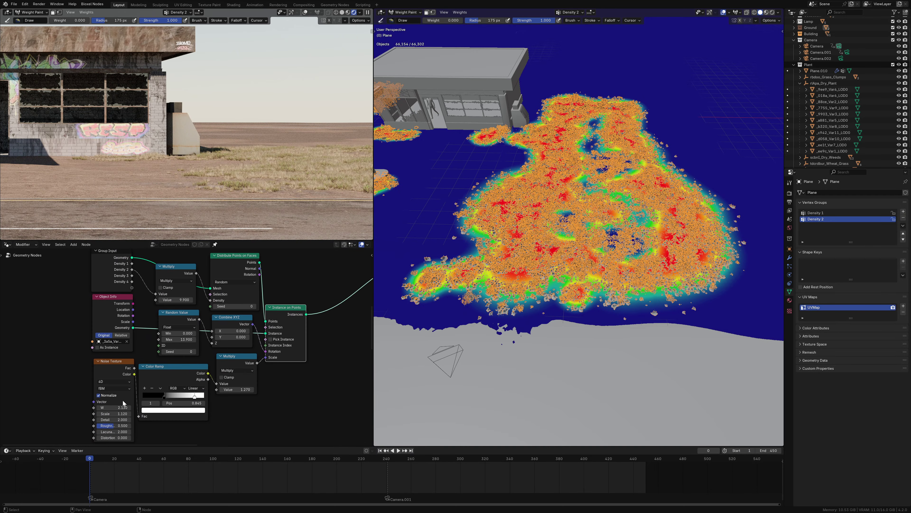
{"action": "mouse_move", "coordinate": [123, 406]}
{"action": "left_mouse_down"}
{"action": "mouse_move", "coordinate": [115, 406]}
{"action": "mouse_move", "coordinate": [175, 395]}
{"action": "left_mouse_up"}
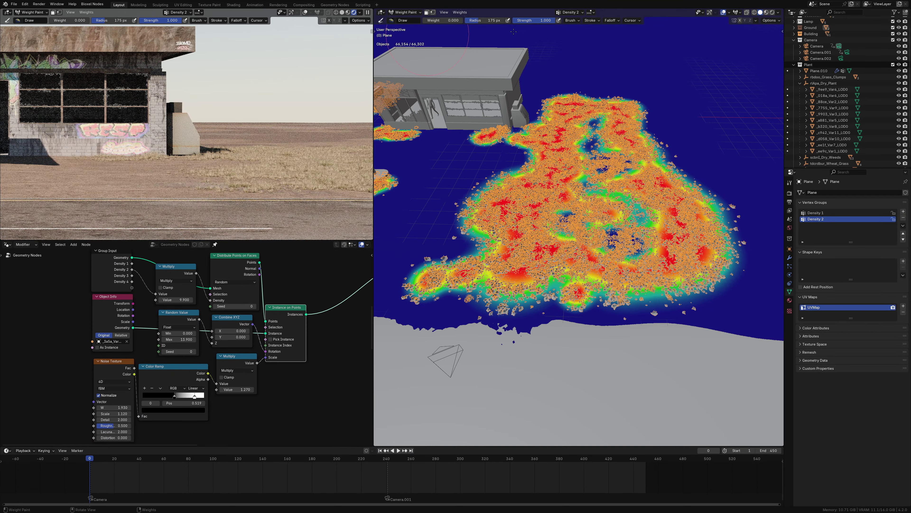
{"action": "key", "text": "Return"}
{"action": "left_click_drag", "start_coordinate": [421, 227], "coordinate": [460, 212]}
{"action": "middle_click_drag", "start_coordinate": [459, 211], "coordinate": [448, 223]}
{"action": "scroll", "coordinate": [173, 395], "scroll_direction": "up", "scroll_amount": 2}
{"action": "left_click_drag", "start_coordinate": [245, 365], "coordinate": [234, 374]}
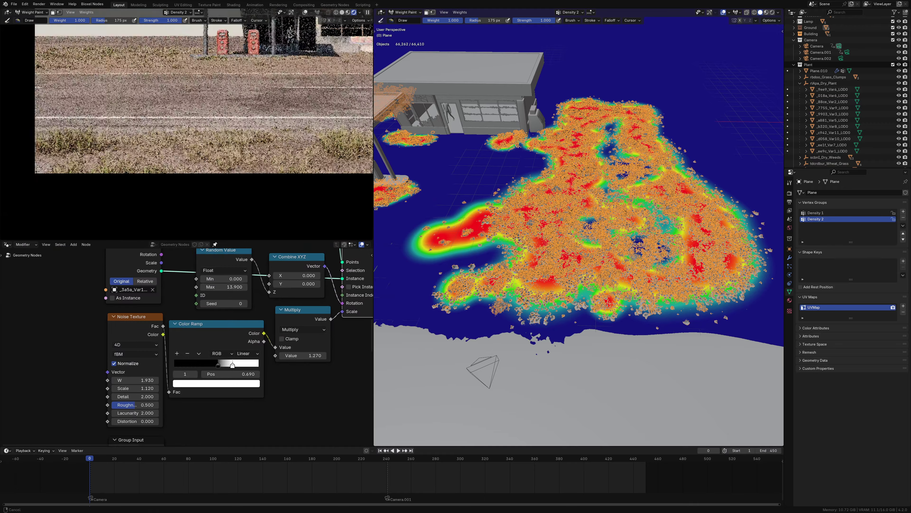
Step: Switch weight painting to the Density 3 group and review the grass around the station
{"action": "scroll", "coordinate": [248, 367], "scroll_direction": "up", "scroll_amount": 1}
{"action": "scroll", "coordinate": [248, 366], "scroll_direction": "down", "scroll_amount": 3}
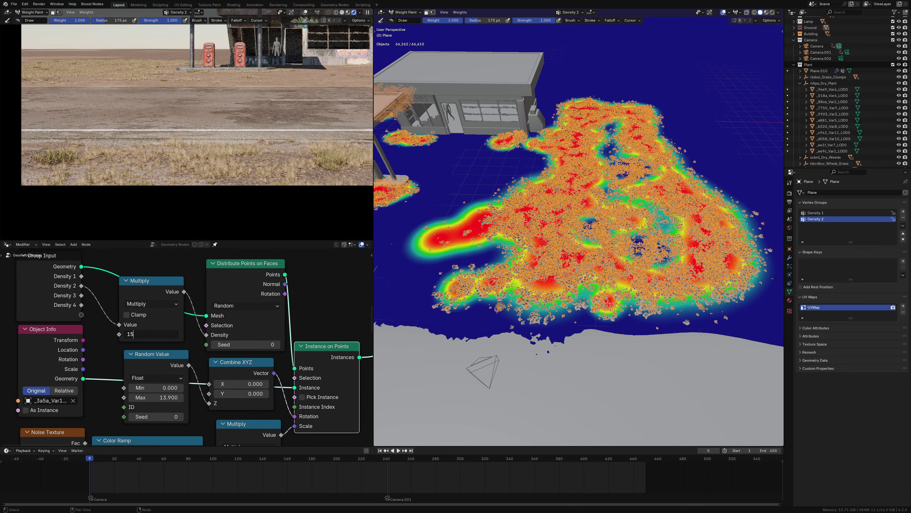
{"action": "scroll", "coordinate": [179, 188], "scroll_direction": "down", "scroll_amount": 2}
{"action": "left_click", "coordinate": [408, 46]}
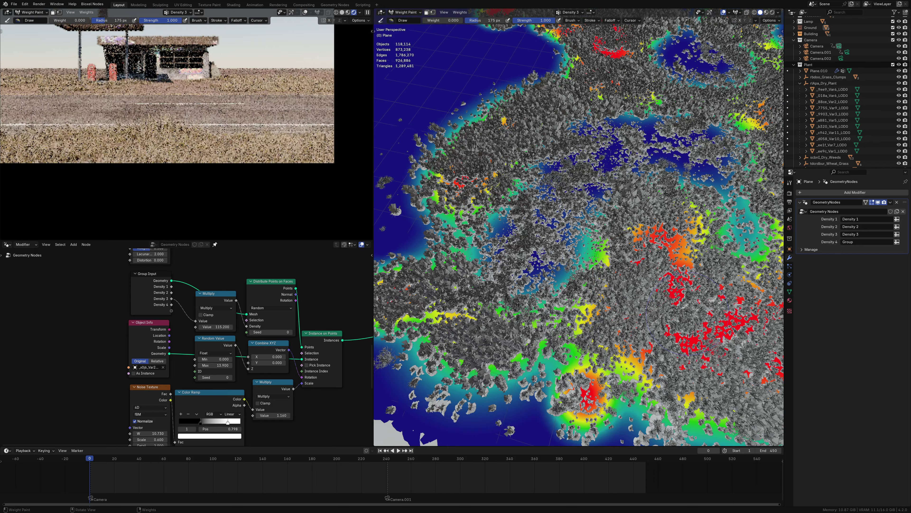
{"action": "middle_click_drag", "start_coordinate": [575, 215], "coordinate": [607, 294], "text": "shift"}
{"action": "scroll", "coordinate": [540, 284], "scroll_direction": "up", "scroll_amount": 5}
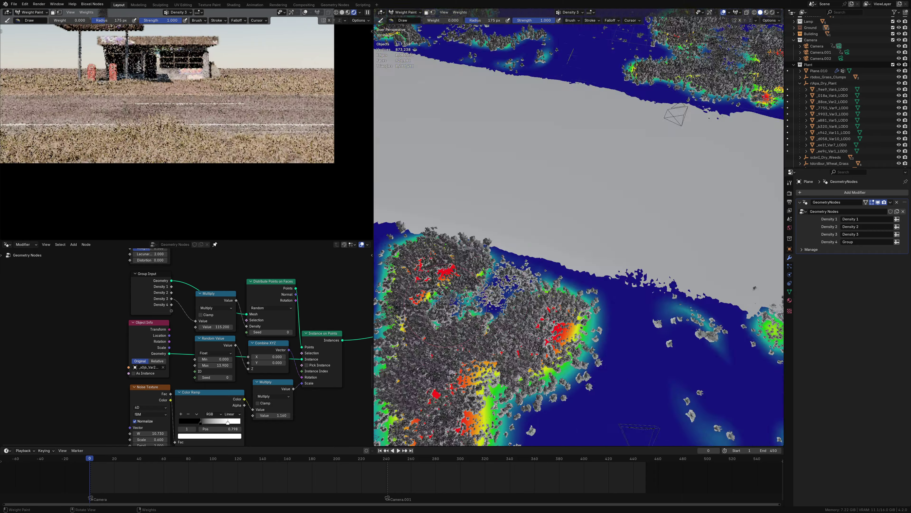
{"action": "scroll", "coordinate": [503, 310], "scroll_direction": "up", "scroll_amount": 2}
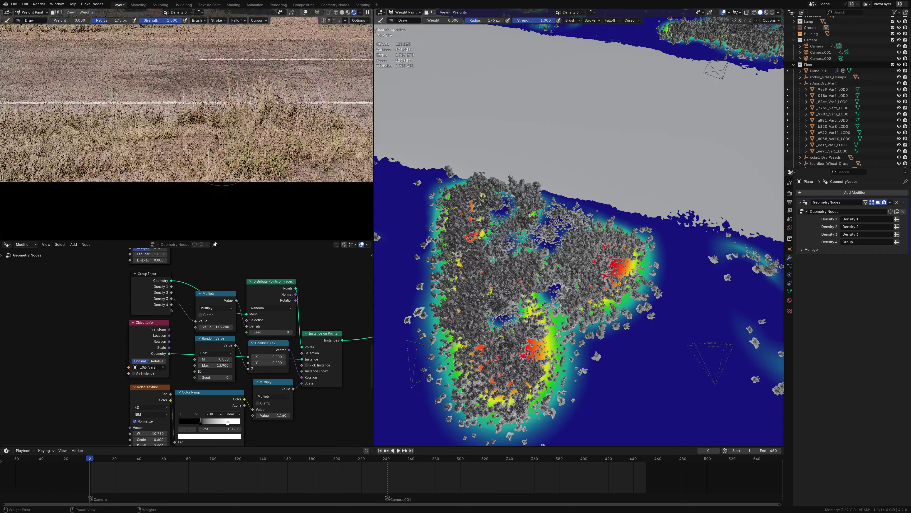
{"action": "scroll", "coordinate": [500, 159], "scroll_direction": "down", "scroll_amount": 2}
{"action": "middle_click_drag", "start_coordinate": [500, 158], "coordinate": [437, 22]}
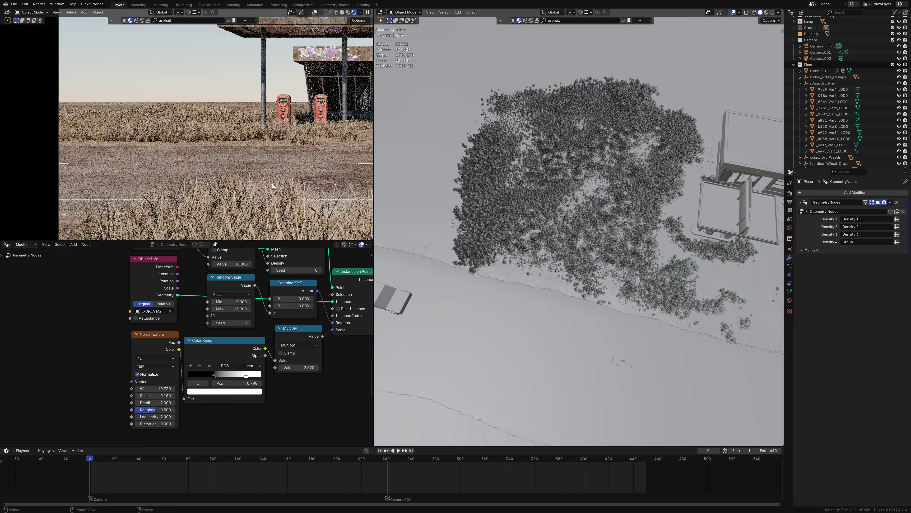
Step: Shift the grass Color Ramp's white stop to 0.731
{"action": "key", "text": "Escape"}
{"action": "middle_click_drag", "start_coordinate": [571, 323], "coordinate": [571, 236]}
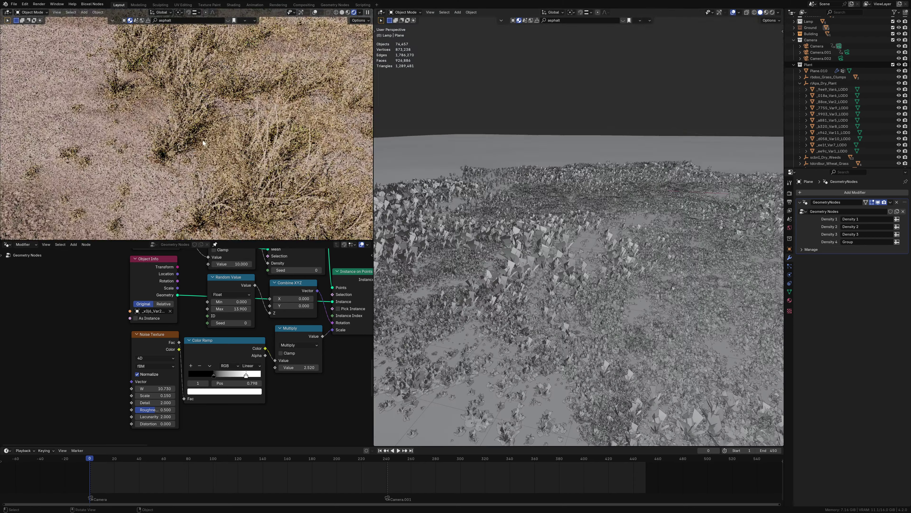
{"action": "scroll", "coordinate": [212, 175], "scroll_direction": "up", "scroll_amount": 5}
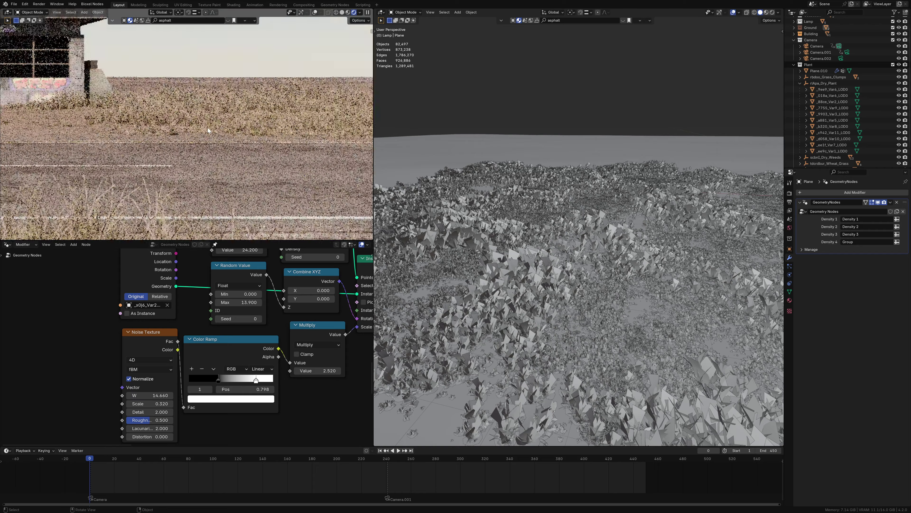
{"action": "scroll", "coordinate": [213, 174], "scroll_direction": "up", "scroll_amount": 8}
{"action": "scroll", "coordinate": [212, 174], "scroll_direction": "down", "scroll_amount": 5}
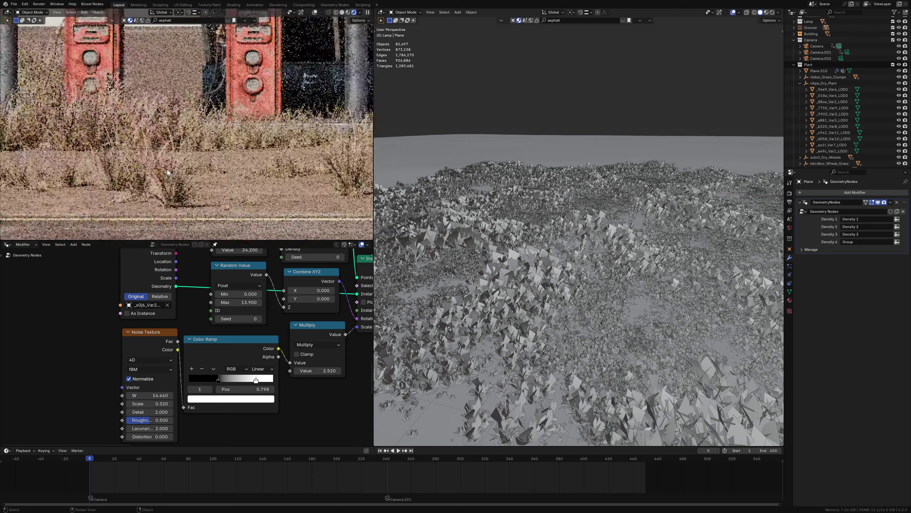
{"action": "left_click_drag", "start_coordinate": [251, 381], "coordinate": [246, 382]}
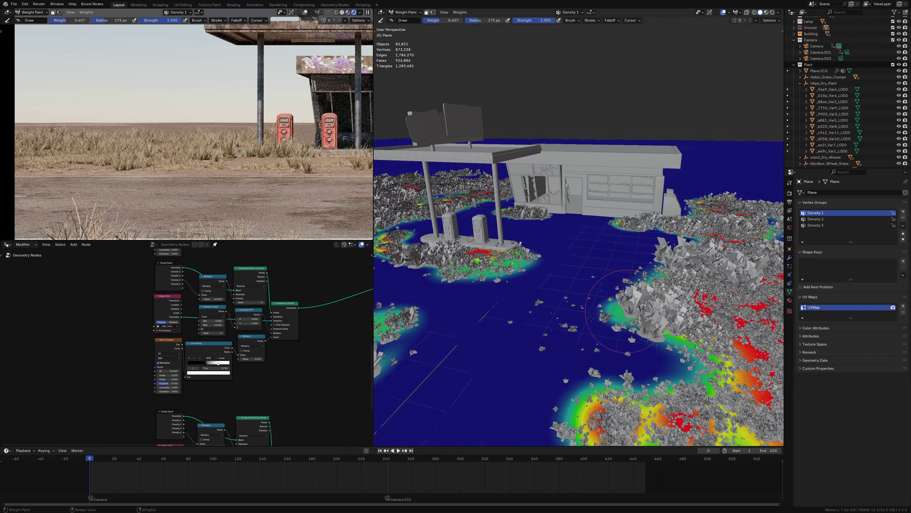
Step: Save the file as Template.blend and scrub the timeline to preview the camera move
{"action": "mouse_move", "coordinate": [516, 308]}
{"action": "middle_mouse_down"}
{"action": "mouse_move", "coordinate": [666, 320]}
{"action": "mouse_move", "coordinate": [630, 230]}
{"action": "middle_mouse_up"}
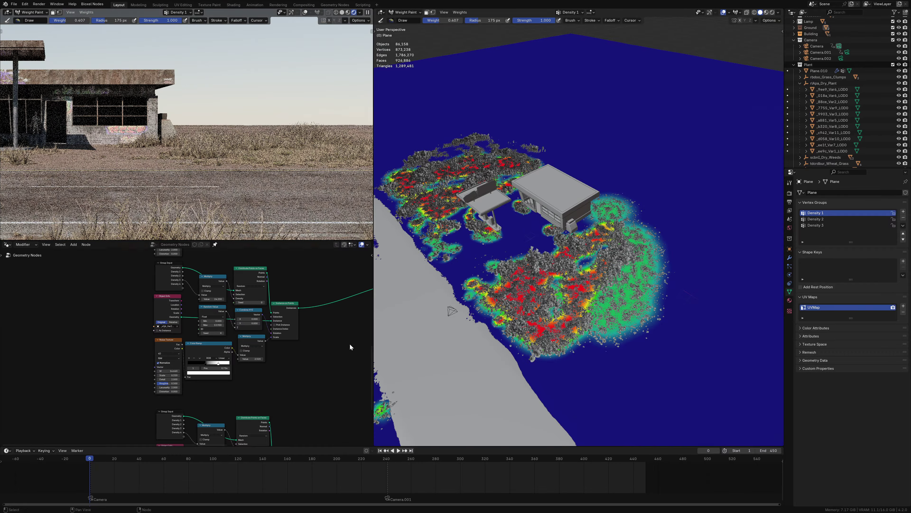
{"action": "left_click_drag", "start_coordinate": [373, 143], "coordinate": [772, 143]}
{"action": "left_click_drag", "start_coordinate": [359, 240], "coordinate": [359, 438]}
{"action": "key", "text": "ctrl+s"}
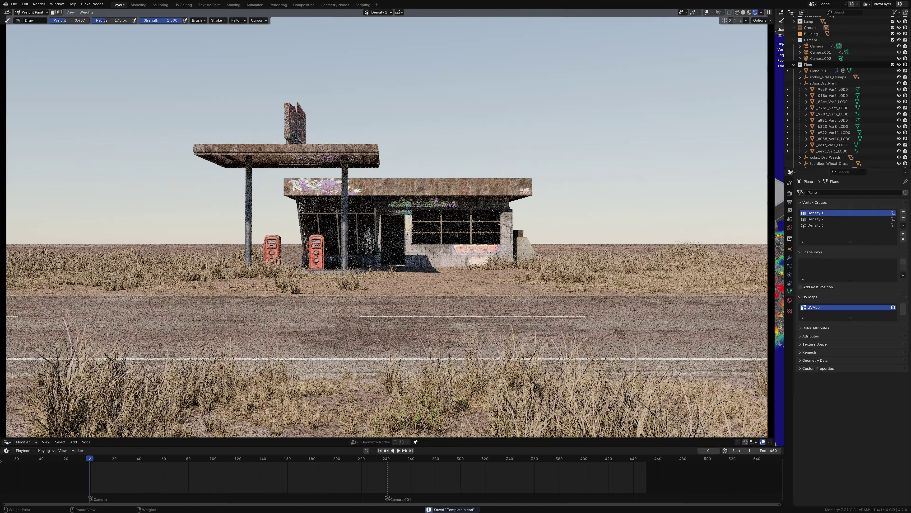
{"action": "left_click_drag", "start_coordinate": [102, 457], "coordinate": [279, 465]}
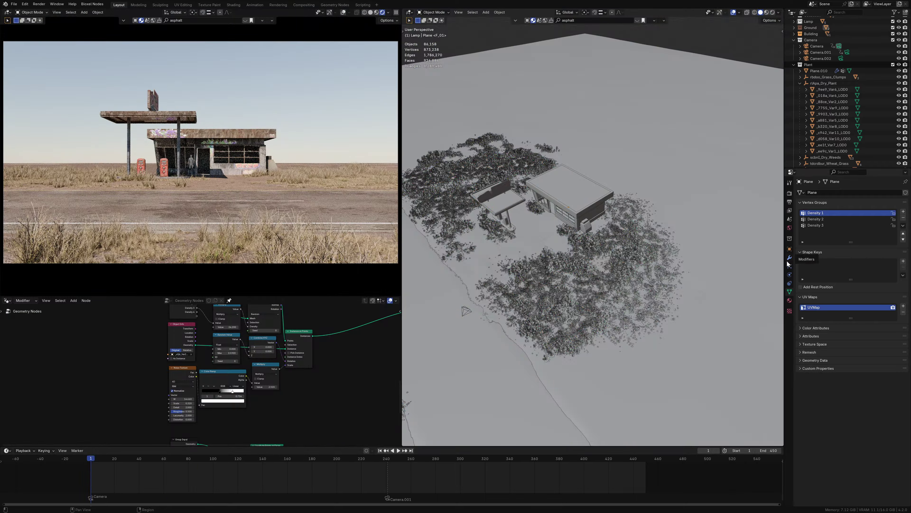
Step: Duplicate and rename the Density 1 vertex group
{"action": "left_click", "coordinate": [903, 225]}
{"action": "left_click", "coordinate": [865, 248]}
{"action": "double_click", "coordinate": [826, 232]}
{"action": "type", "text": "Density 4"}
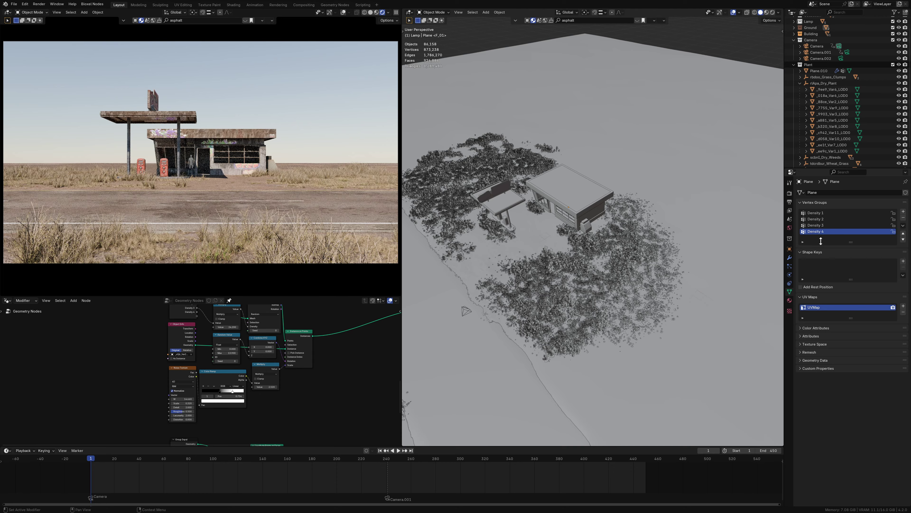
{"action": "left_click", "coordinate": [789, 257]}
Step: Connect the new plant instances toward the output and set the ramp's black stop to 0.562
{"action": "middle_click_drag", "start_coordinate": [359, 360], "coordinate": [197, 406]}
{"action": "left_click_drag", "start_coordinate": [354, 343], "coordinate": [315, 352]}
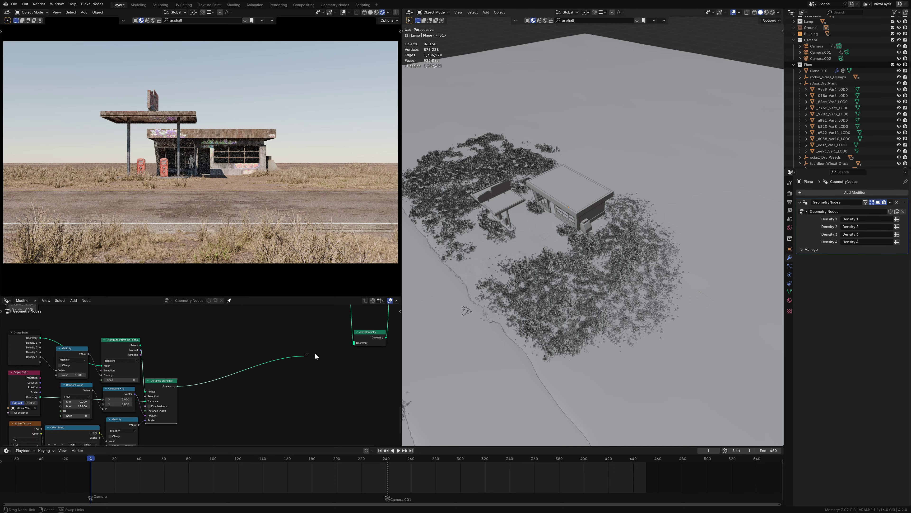
{"action": "scroll", "coordinate": [251, 341], "scroll_direction": "up", "scroll_amount": 5}
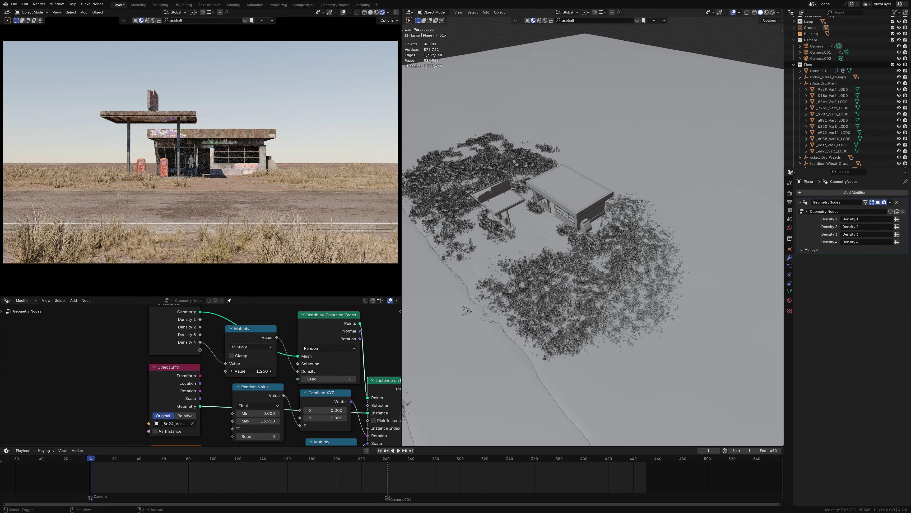
{"action": "middle_click_drag", "start_coordinate": [246, 354], "coordinate": [256, 268]}
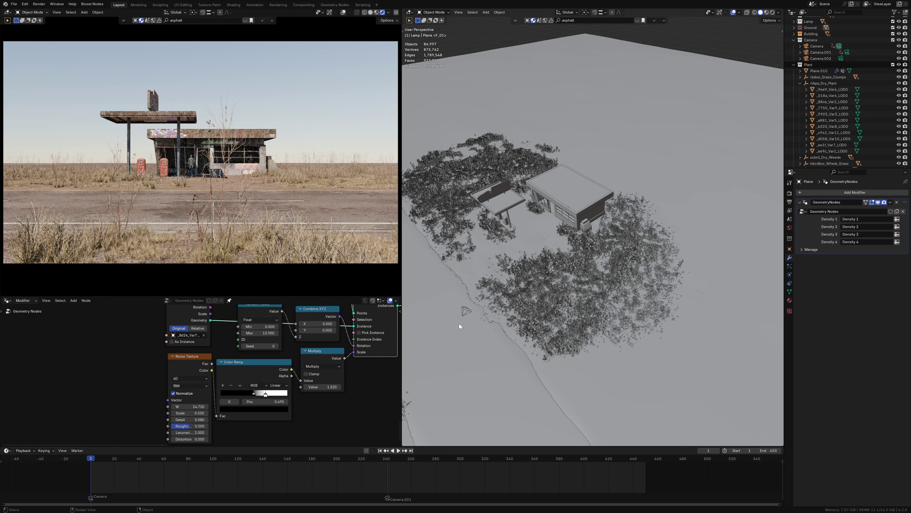
{"action": "scroll", "coordinate": [313, 353], "scroll_direction": "down", "scroll_amount": 3}
{"action": "left_click_drag", "start_coordinate": [329, 337], "coordinate": [212, 444]}
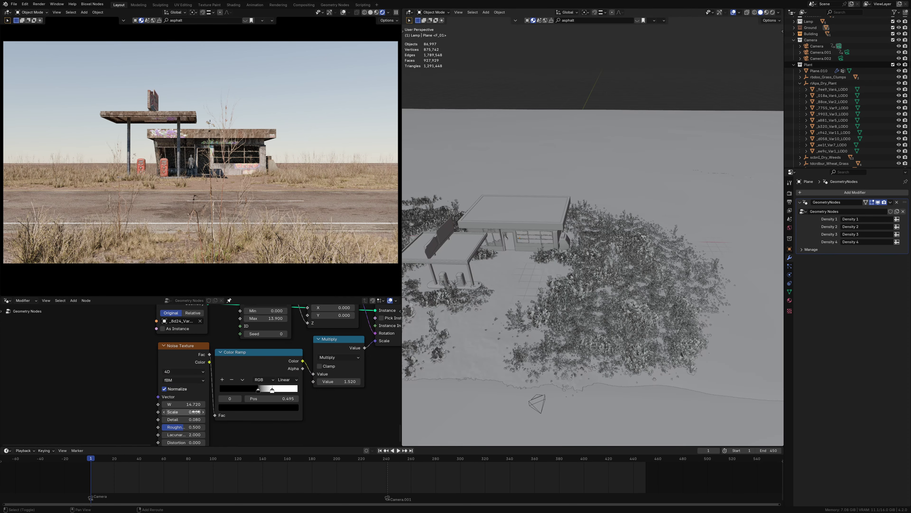
{"action": "left_click_drag", "start_coordinate": [258, 390], "coordinate": [265, 389]}
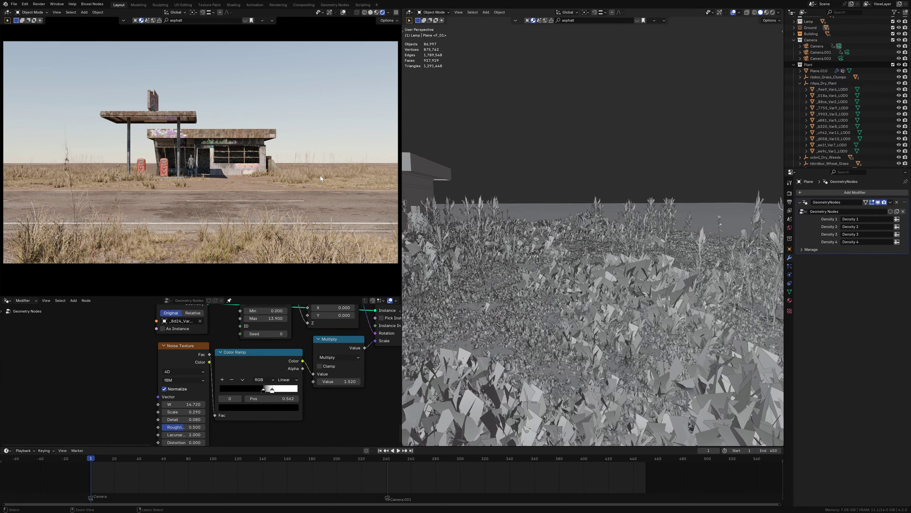
Step: Reshuffle the plant noise W and feed the plant branch into Join Geometry
{"action": "right_click", "coordinate": [321, 175]}
{"action": "key", "text": "ctrl+alt+space"}
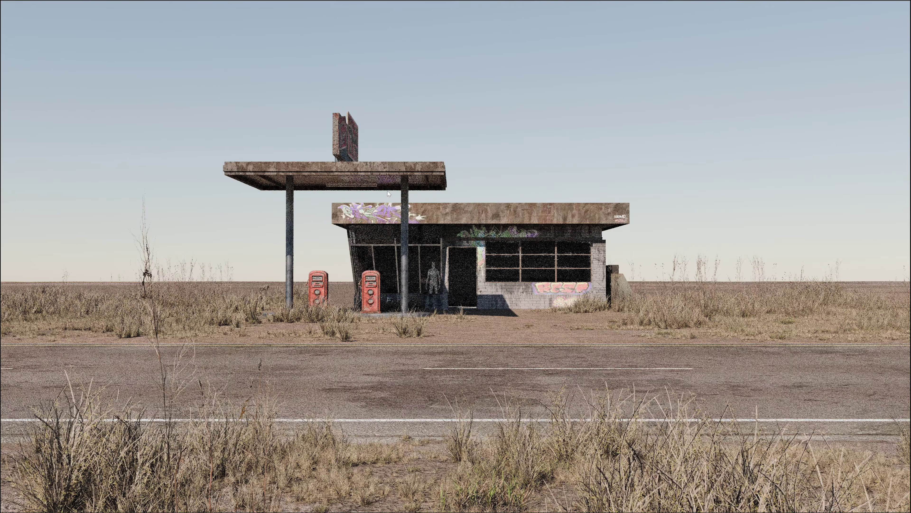
{"action": "key", "text": "ctrl+alt+space"}
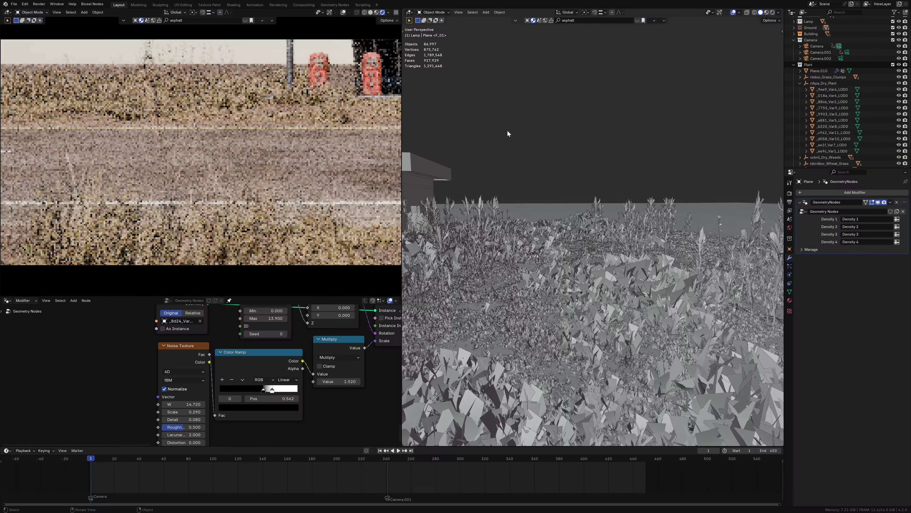
{"action": "scroll", "coordinate": [250, 370], "scroll_direction": "down", "scroll_amount": 5}
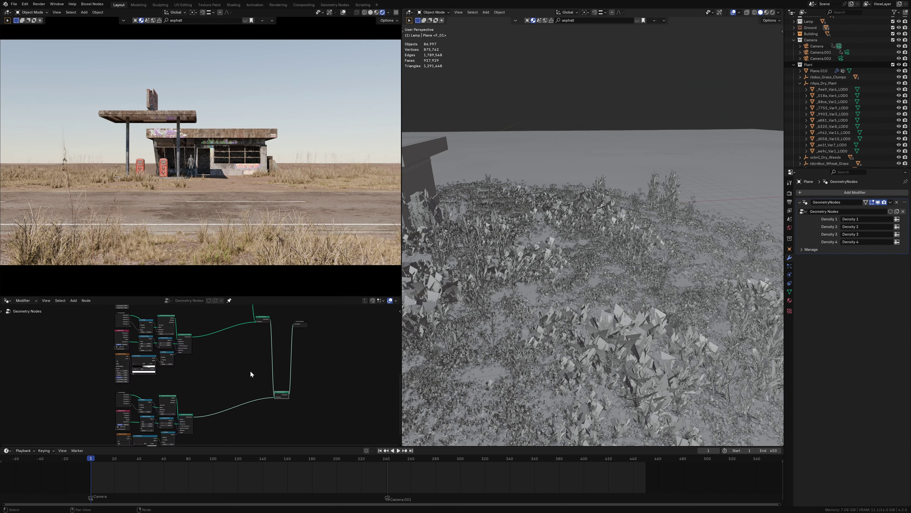
{"action": "scroll", "coordinate": [201, 387], "scroll_direction": "up", "scroll_amount": 2}
{"action": "scroll", "coordinate": [231, 348], "scroll_direction": "up", "scroll_amount": 2}
{"action": "scroll", "coordinate": [231, 348], "scroll_direction": "up", "scroll_amount": 1}
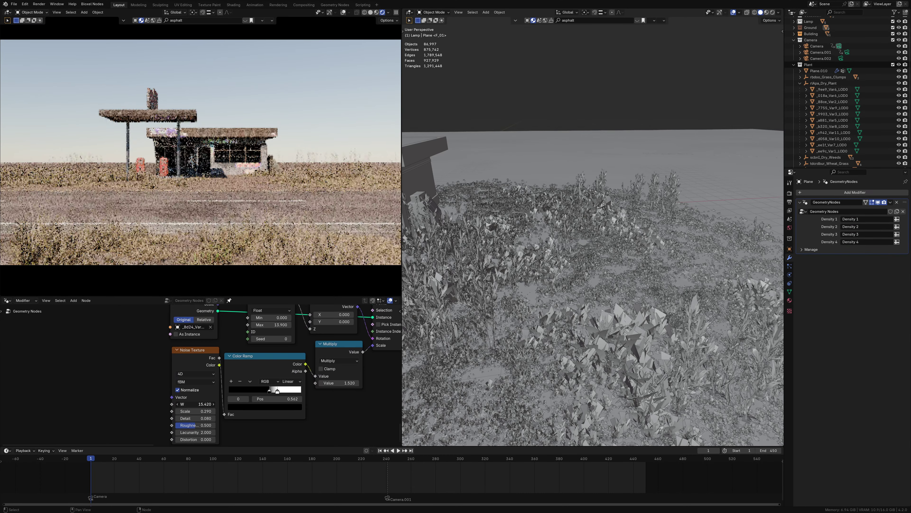
{"action": "mouse_move", "coordinate": [196, 404]}
{"action": "left_mouse_down"}
{"action": "mouse_move", "coordinate": [208, 404]}
{"action": "mouse_move", "coordinate": [183, 411]}
{"action": "mouse_move", "coordinate": [203, 411]}
{"action": "left_mouse_up"}
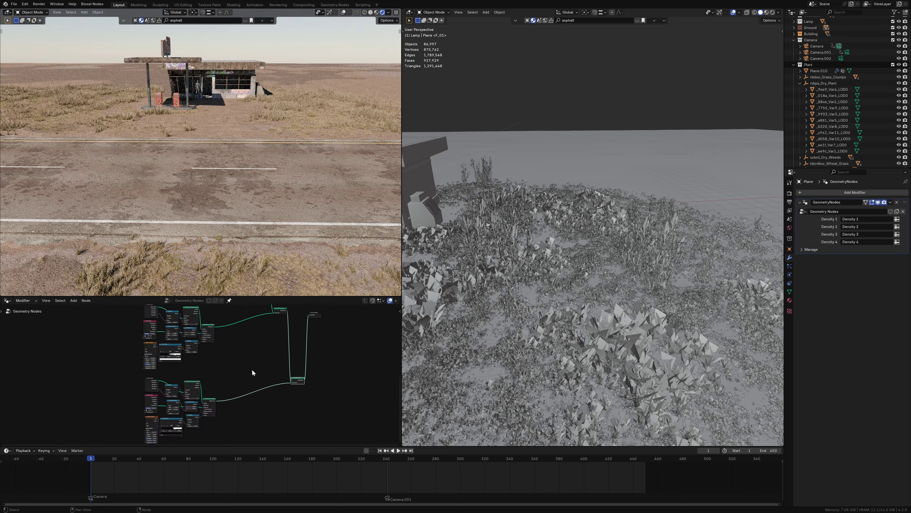
{"action": "left_click_drag", "start_coordinate": [274, 357], "coordinate": [276, 353]}
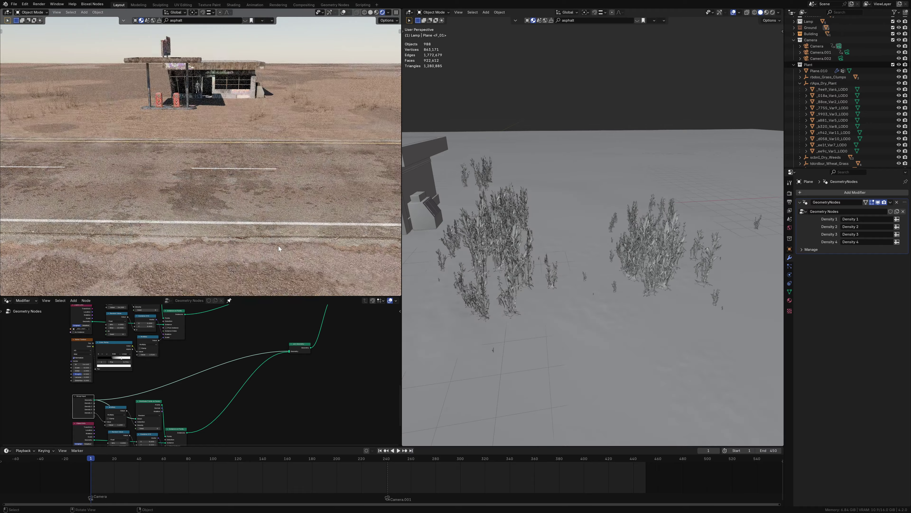
Step: Slide the plant Color Ramp stop left to about 0.488 and raise the Noise Texture W
{"action": "scroll", "coordinate": [193, 383], "scroll_direction": "up", "scroll_amount": 4}
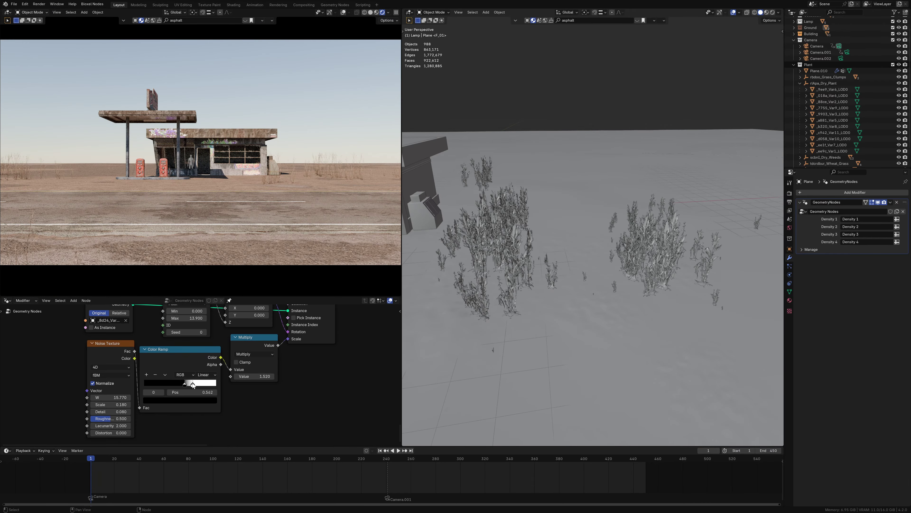
{"action": "left_click_drag", "start_coordinate": [192, 383], "coordinate": [187, 385]}
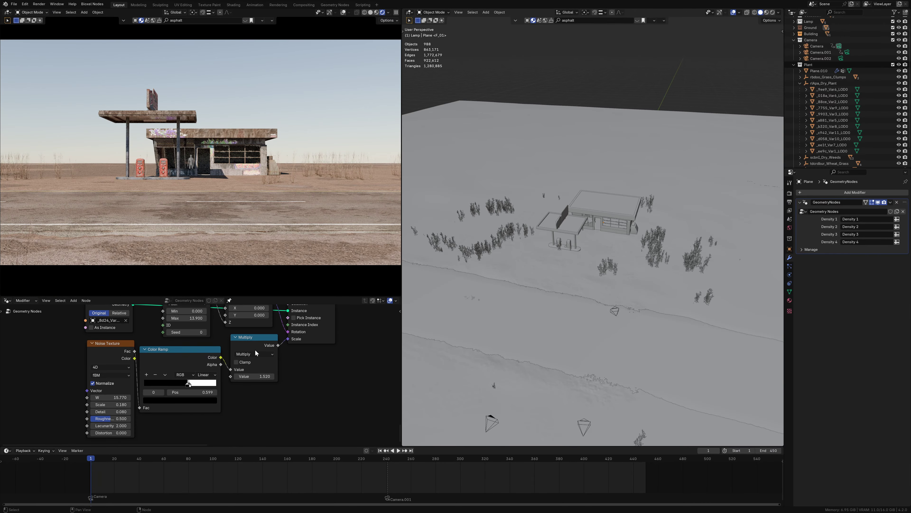
{"action": "left_click_drag", "start_coordinate": [234, 370], "coordinate": [225, 369]}
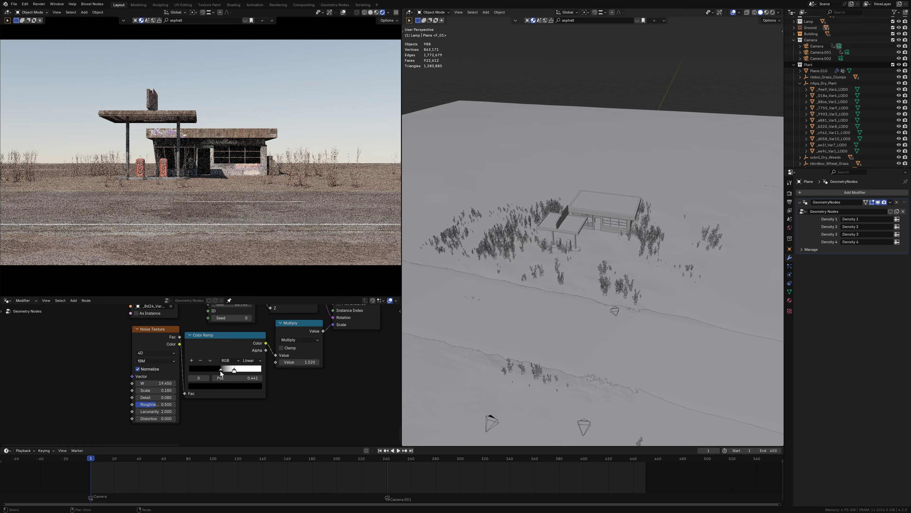
{"action": "left_click_drag", "start_coordinate": [158, 383], "coordinate": [172, 383]}
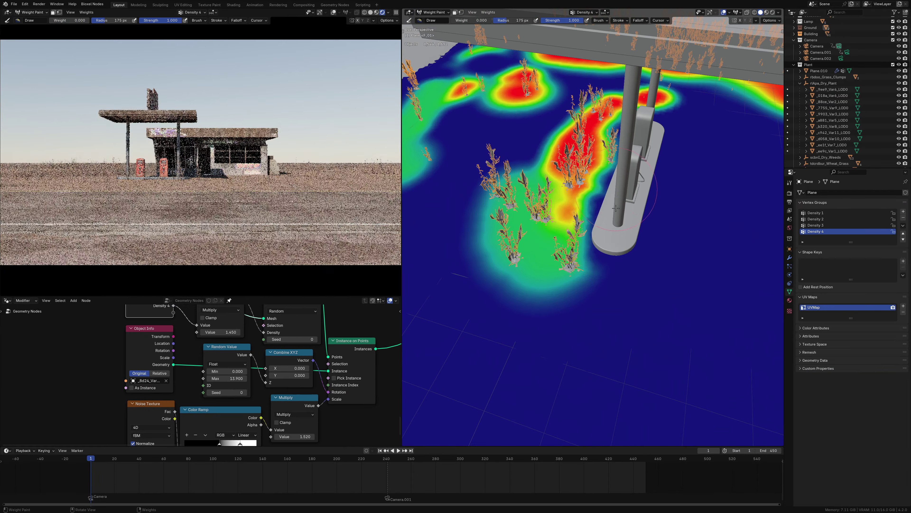
Step: Leave weight painting, raise the grass Noise Texture W, and set Multiply to 17.110
{"action": "middle_click_drag", "start_coordinate": [582, 239], "coordinate": [539, 215]}
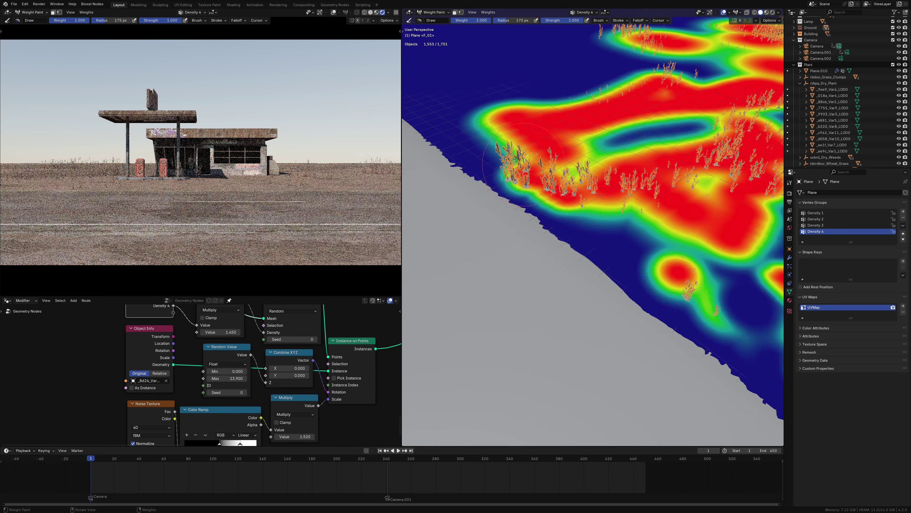
{"action": "key", "text": "ctrl+Tab"}
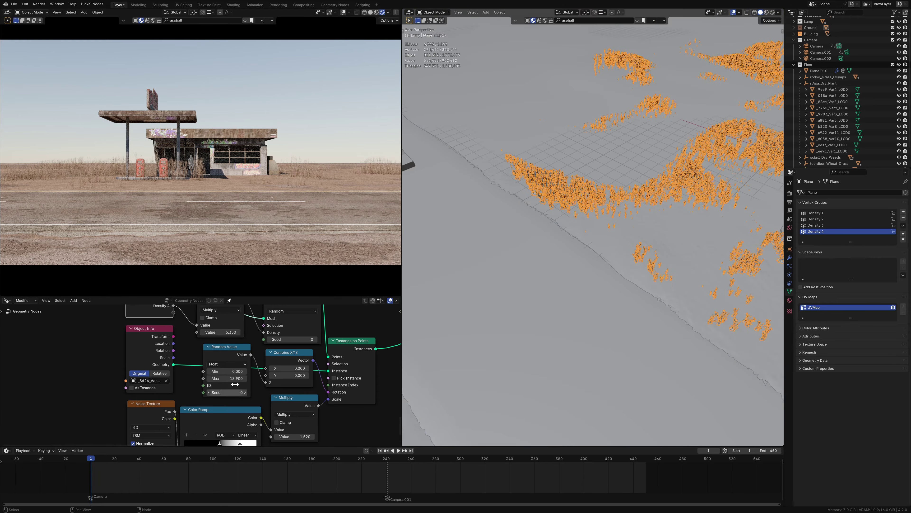
{"action": "middle_click_drag", "start_coordinate": [215, 413], "coordinate": [257, 347]}
{"action": "left_click_drag", "start_coordinate": [192, 392], "coordinate": [215, 391]}
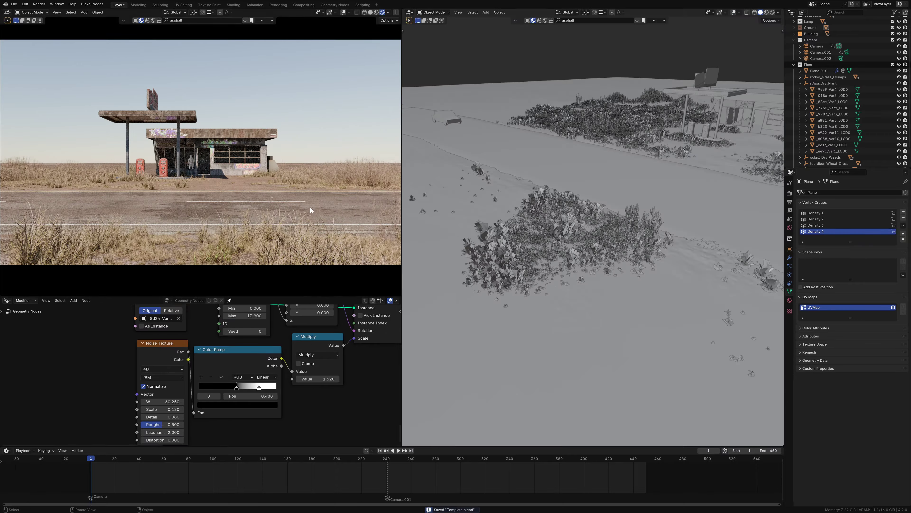
{"action": "scroll", "coordinate": [206, 357], "scroll_direction": "up", "scroll_amount": 5}
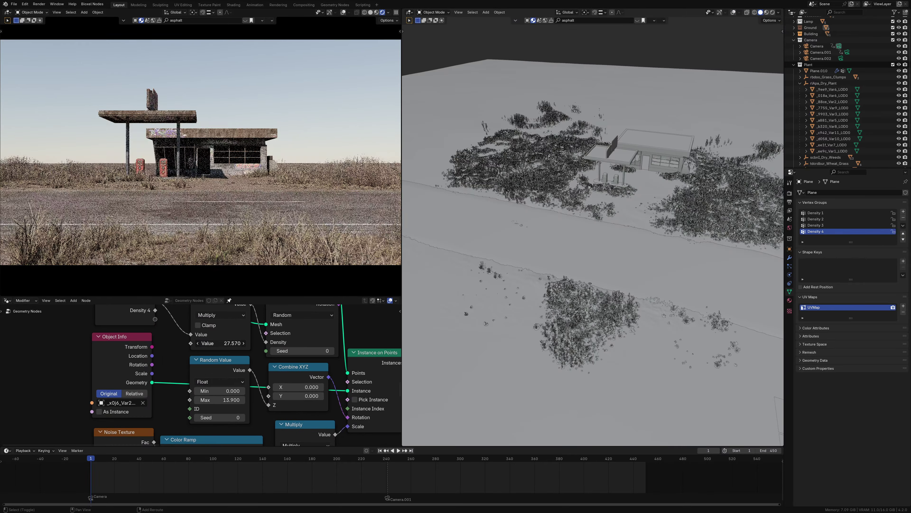
{"action": "left_click_drag", "start_coordinate": [215, 360], "coordinate": [194, 359]}
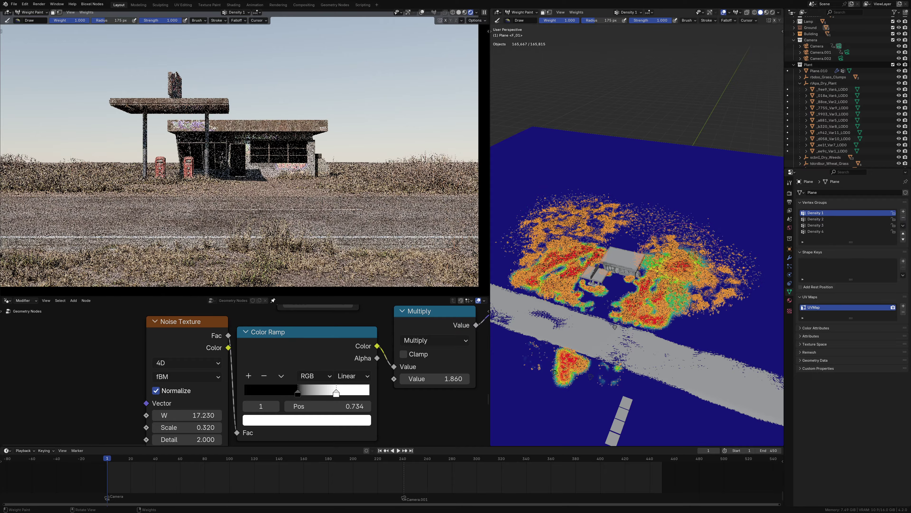
Step: Paint density weight right of the building, select the Density 4 group, and return to Object Mode
{"action": "left_click_drag", "start_coordinate": [684, 251], "coordinate": [664, 230]}
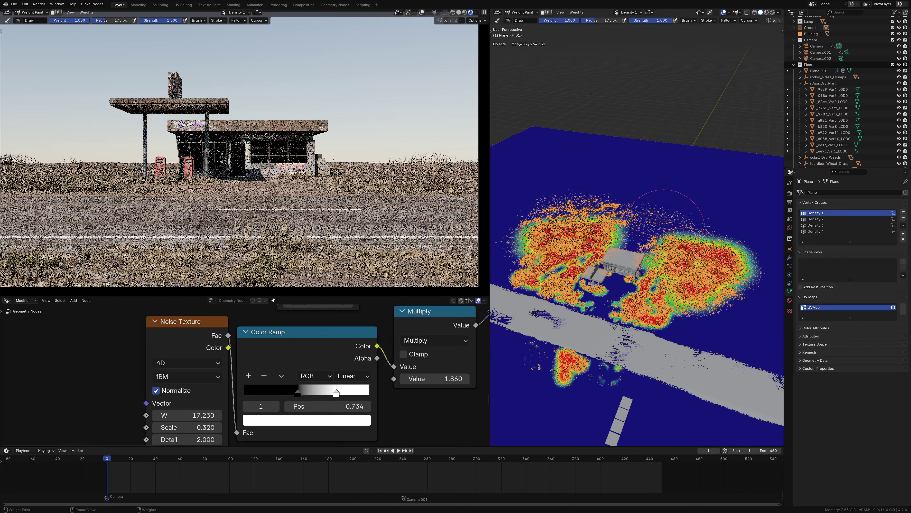
{"action": "left_click", "coordinate": [815, 231]}
{"action": "left_click", "coordinate": [530, 15]}
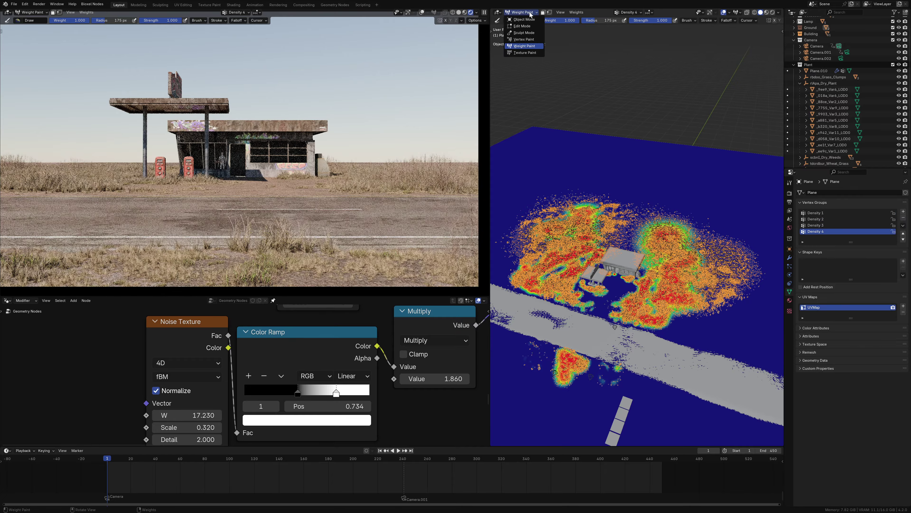
{"action": "middle_click_drag", "start_coordinate": [610, 251], "coordinate": [631, 295]}
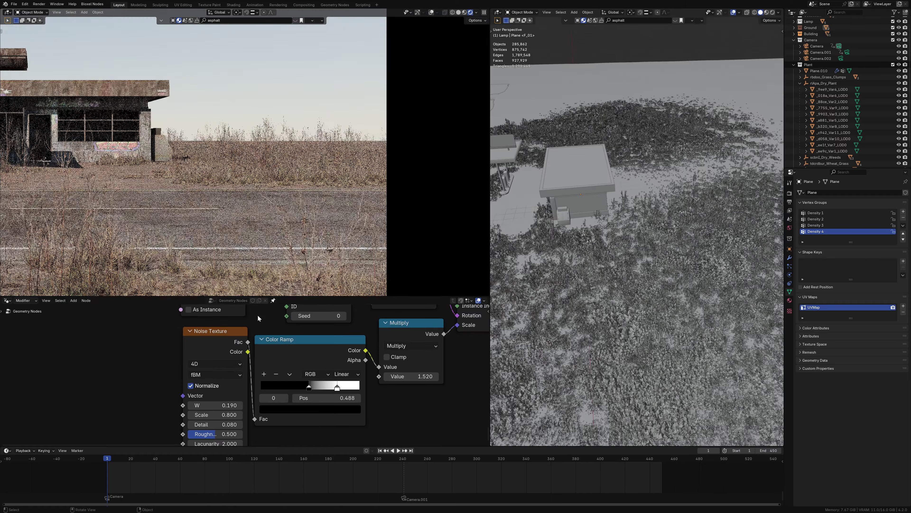
Step: Set the scatter noise Scale to 0.430 and W to 2.640, then thin Density 4 near the building
{"action": "mouse_move", "coordinate": [215, 415]}
{"action": "left_mouse_down"}
{"action": "mouse_move", "coordinate": [201, 414]}
{"action": "mouse_move", "coordinate": [230, 405]}
{"action": "left_mouse_up"}
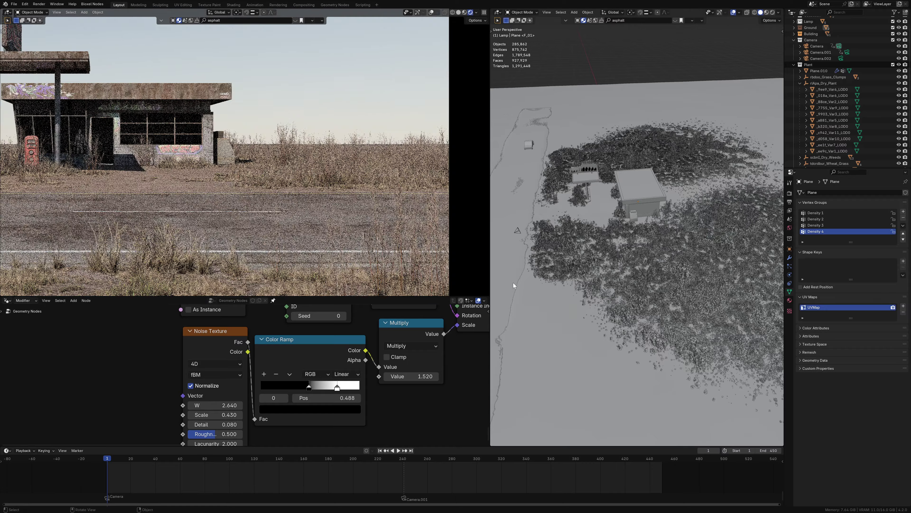
{"action": "middle_click_drag", "start_coordinate": [699, 287], "coordinate": [771, 265]}
{"action": "key", "text": "Return"}
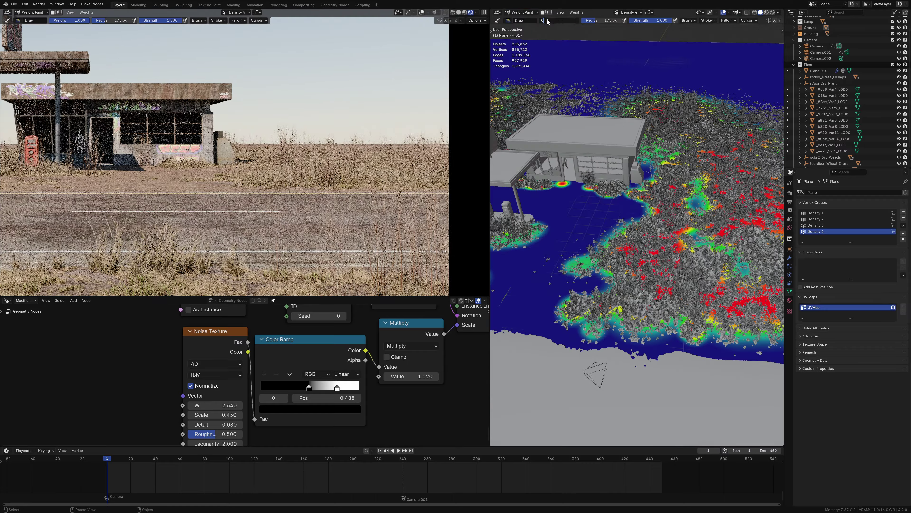
{"action": "left_click_drag", "start_coordinate": [692, 297], "coordinate": [692, 310]}
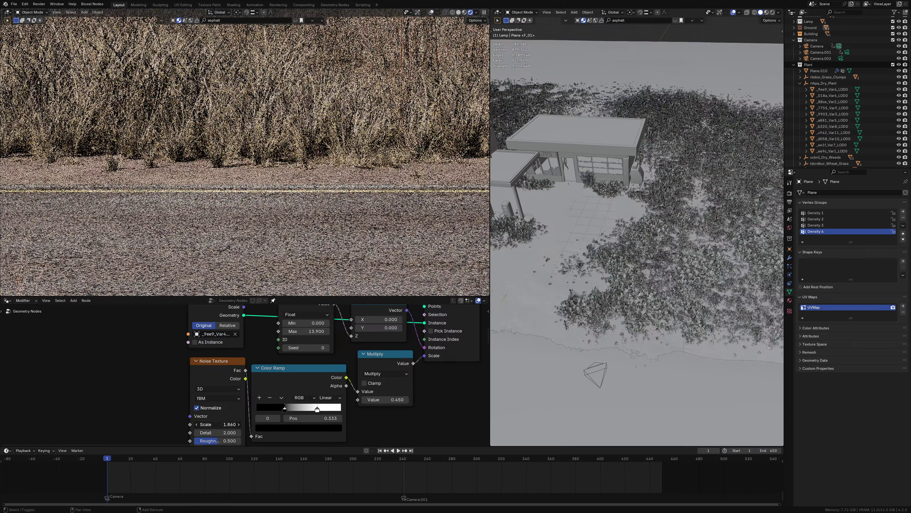
Step: Set the grass scatter seed to 3 and the noise W to 18.030
{"action": "middle_click_drag", "start_coordinate": [413, 307], "coordinate": [373, 353]}
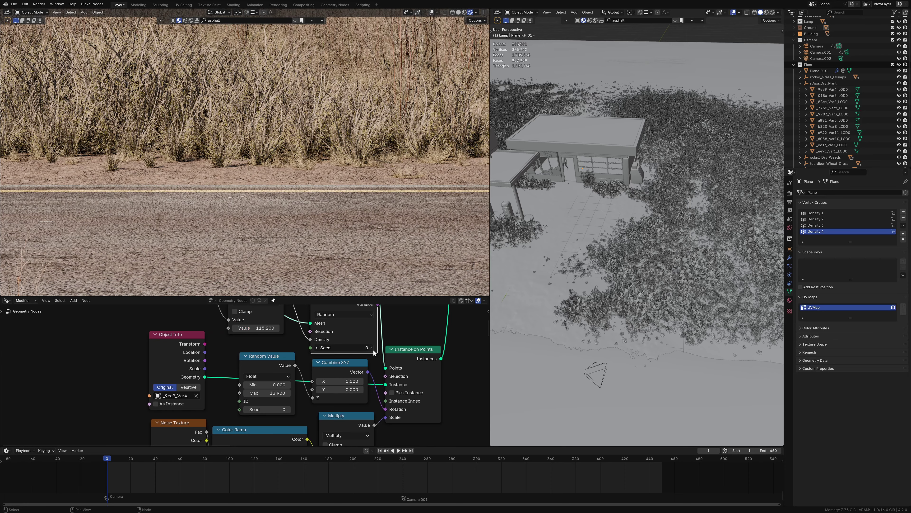
{"action": "left_click", "coordinate": [365, 346]}
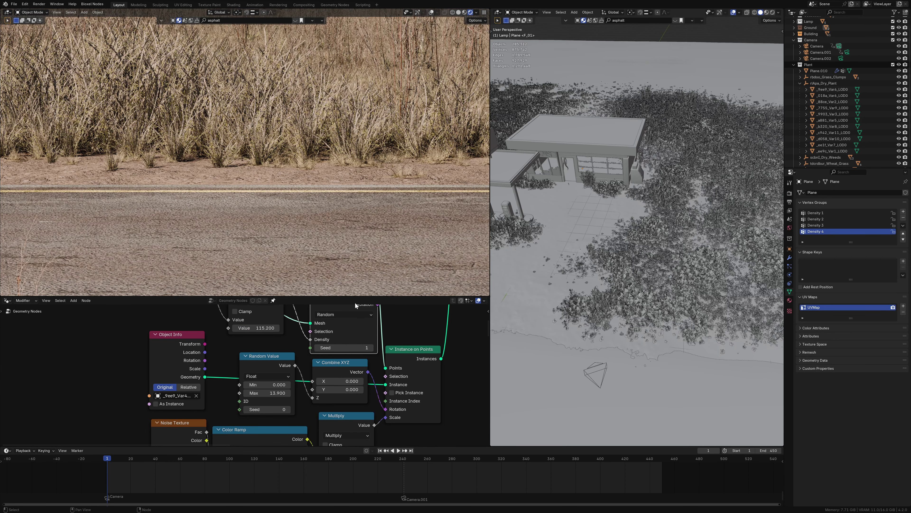
{"action": "scroll", "coordinate": [316, 230], "scroll_direction": "down", "scroll_amount": 4}
{"action": "middle_click_drag", "start_coordinate": [575, 222], "coordinate": [661, 222]}
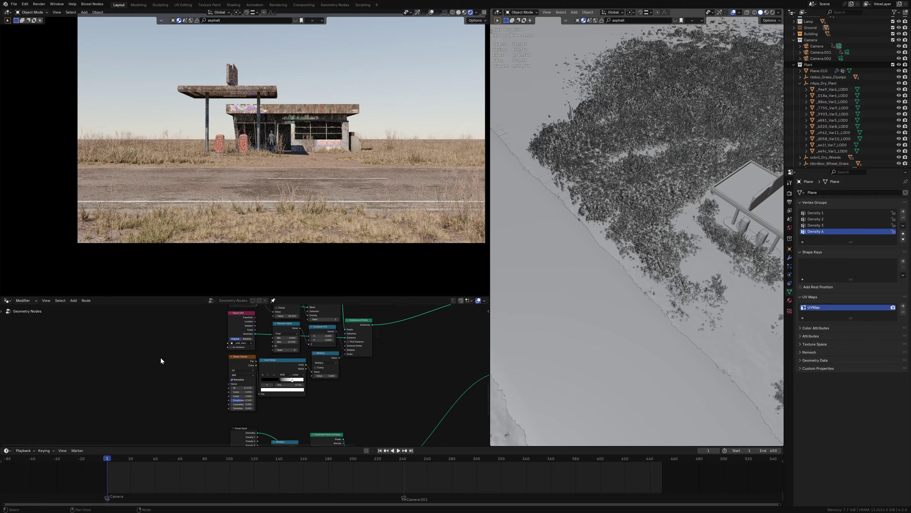
{"action": "scroll", "coordinate": [161, 360], "scroll_direction": "up", "scroll_amount": 1}
{"action": "left_click_drag", "start_coordinate": [237, 408], "coordinate": [251, 407]}
{"action": "scroll", "coordinate": [140, 205], "scroll_direction": "up", "scroll_amount": 5}
{"action": "scroll", "coordinate": [349, 357], "scroll_direction": "down", "scroll_amount": 2}
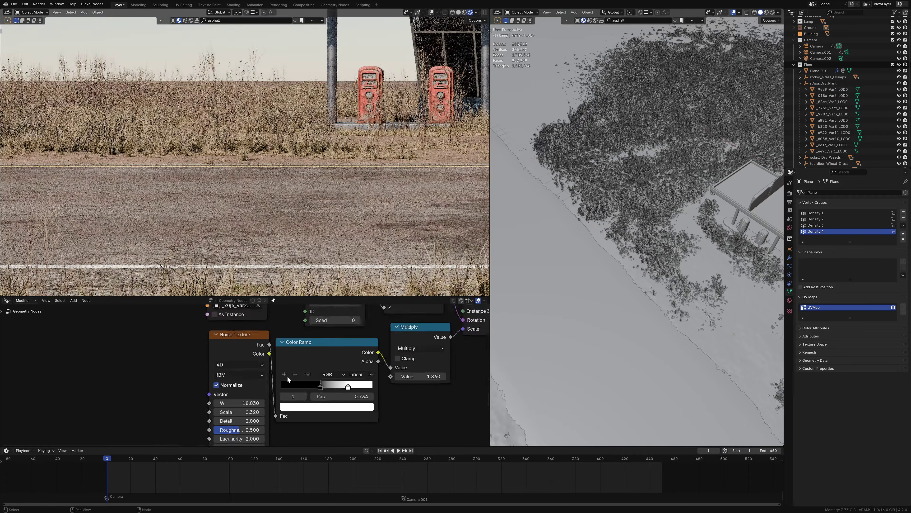
{"action": "scroll", "coordinate": [349, 356], "scroll_direction": "down", "scroll_amount": 2}
{"action": "left_click", "coordinate": [348, 355]}
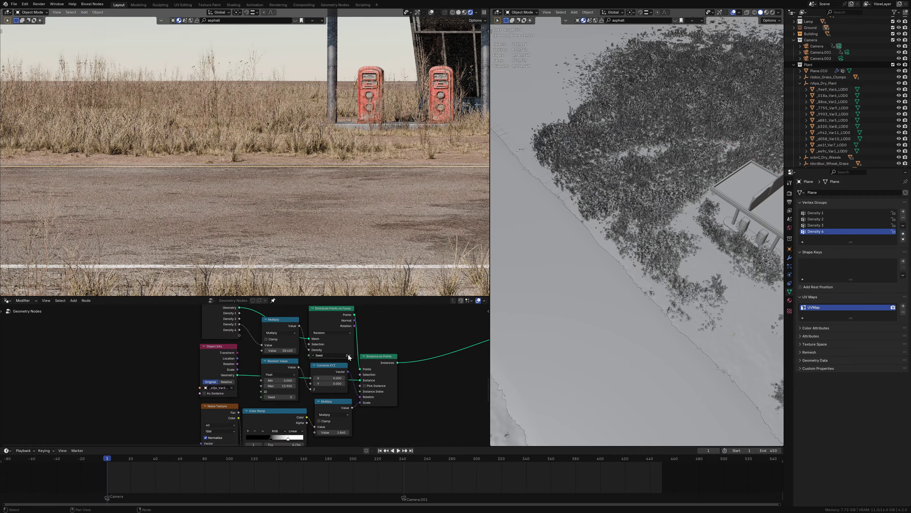
{"action": "left_click", "coordinate": [348, 356]}
Step: Orbit the left view to look down over the gas station
{"action": "scroll", "coordinate": [324, 216], "scroll_direction": "down", "scroll_amount": 3}
{"action": "scroll", "coordinate": [325, 216], "scroll_direction": "down", "scroll_amount": 4}
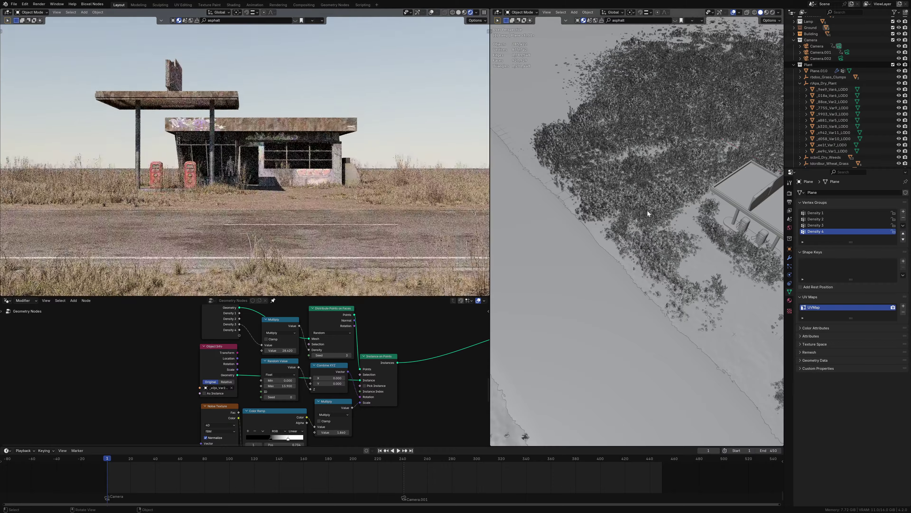
{"action": "middle_click_drag", "start_coordinate": [289, 181], "coordinate": [251, 158]}
{"action": "scroll", "coordinate": [235, 144], "scroll_direction": "up", "scroll_amount": 3}
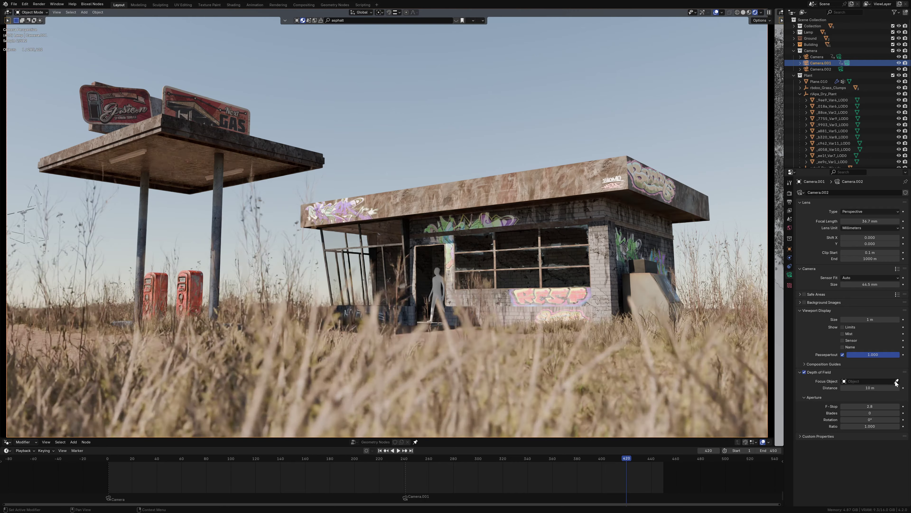
Step: Make the Cube the camera's depth-of-field focus object and jump to frame 437
{"action": "left_click", "coordinate": [452, 250]}
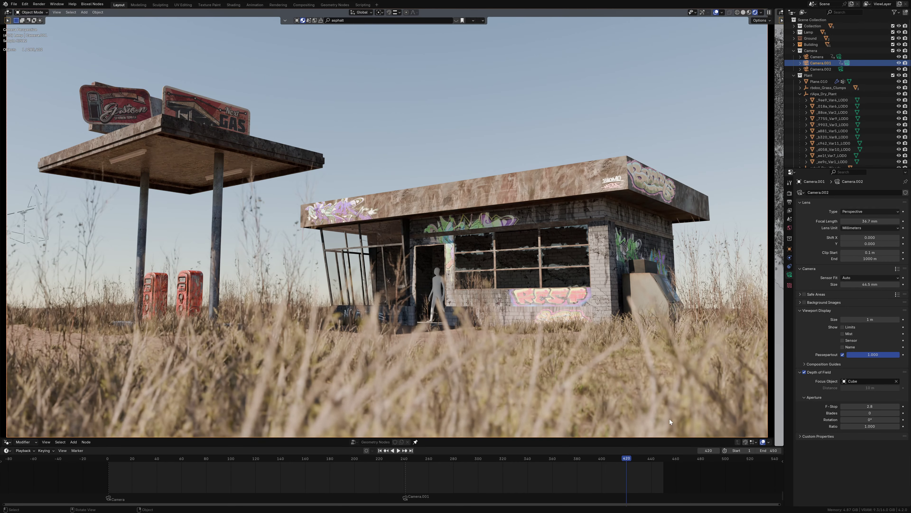
{"action": "left_click", "coordinate": [648, 459]}
{"action": "left_click", "coordinate": [790, 193]}
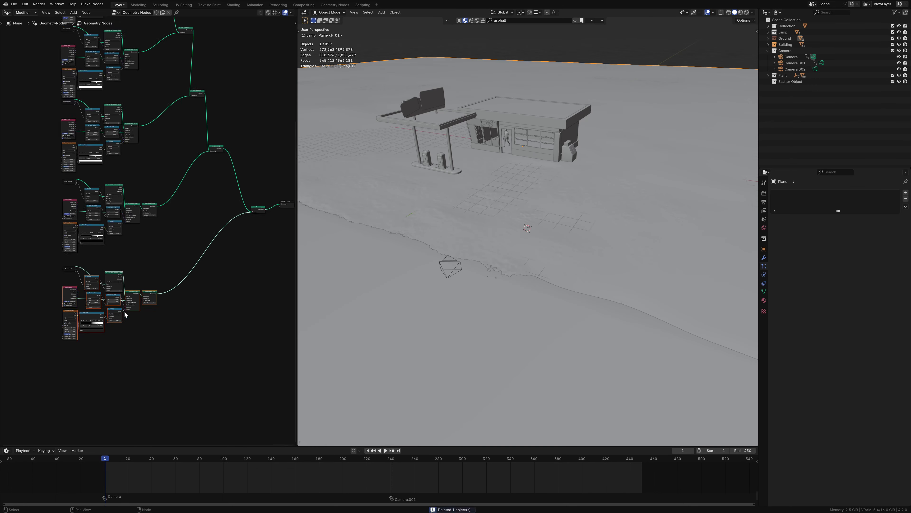
Step: Insert a Join Geometry node and clear the lower branch's instanced object
{"action": "key", "text": "Home"}
{"action": "key", "text": "shift+d"}
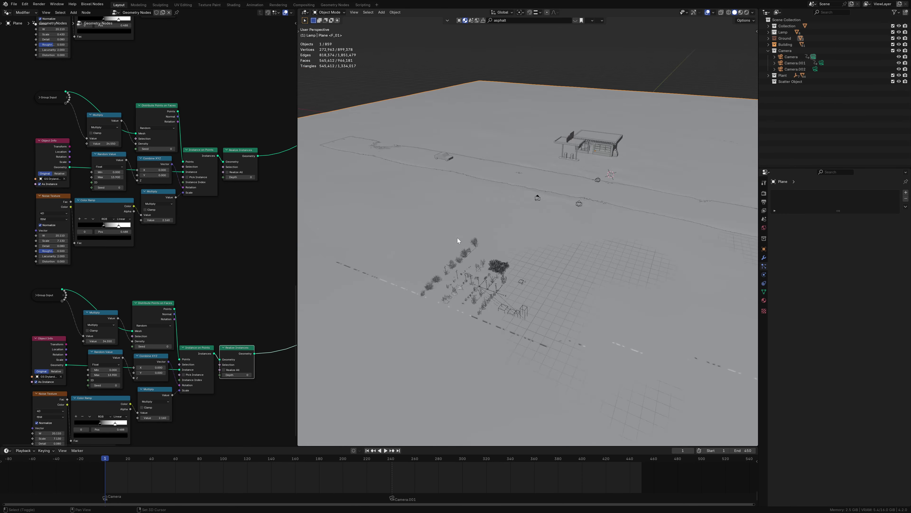
{"action": "middle_click_drag", "start_coordinate": [169, 377], "coordinate": [183, 363]}
{"action": "left_click", "coordinate": [75, 363]}
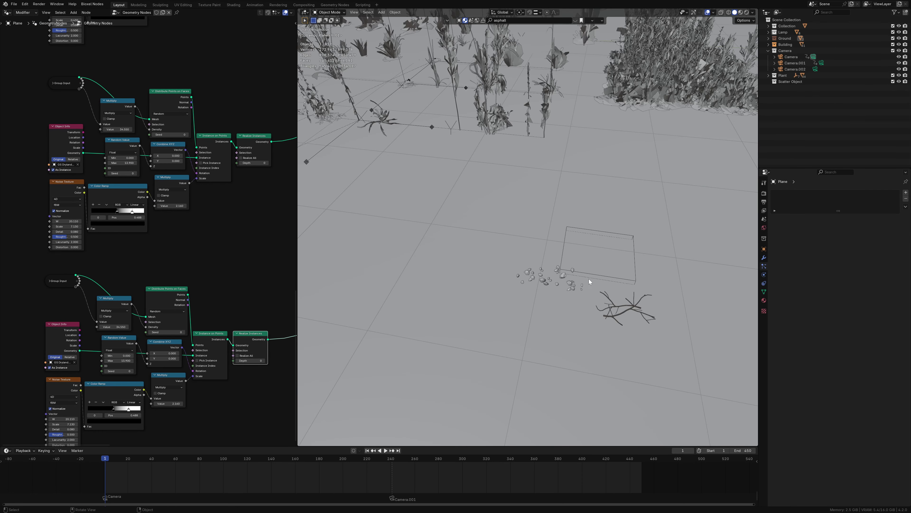
{"action": "scroll", "coordinate": [184, 322], "scroll_direction": "up", "scroll_amount": 3}
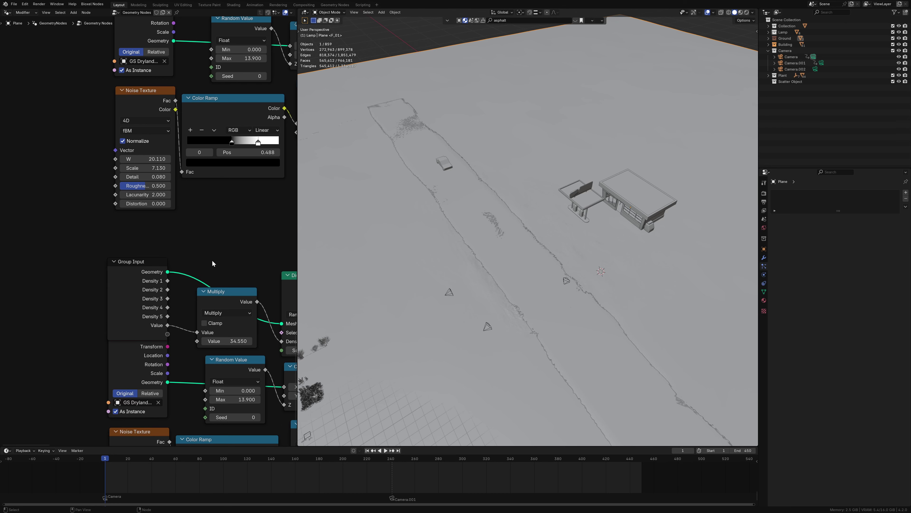
Step: Collapse the Group Input node and connect another scatter branch into the joined output
{"action": "key", "text": "n"}
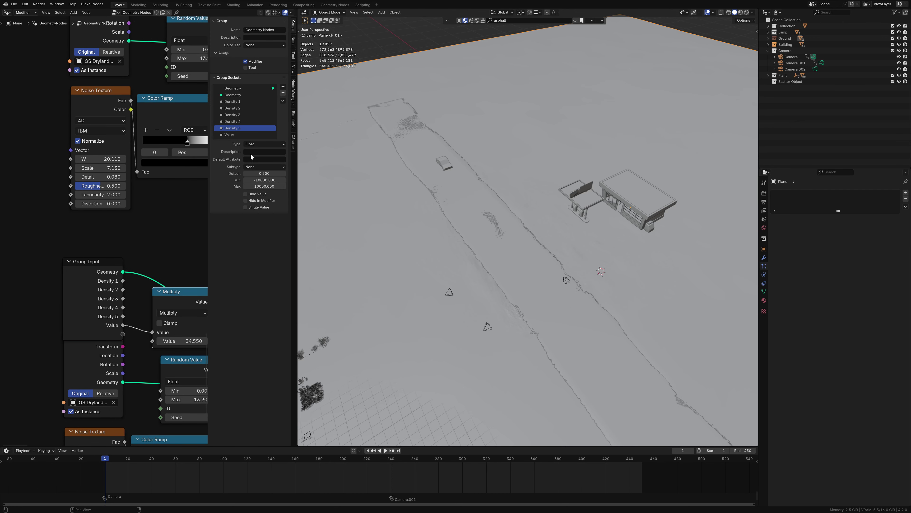
{"action": "key", "text": "n"}
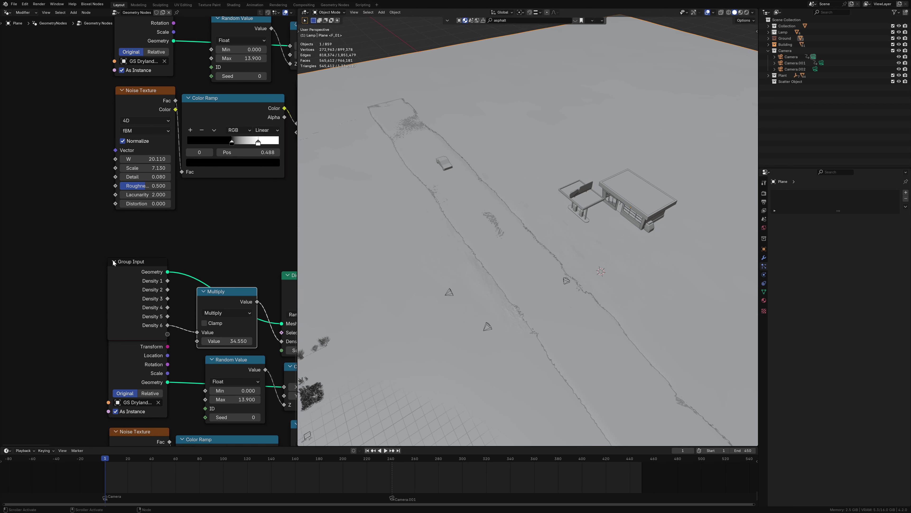
{"action": "key", "text": "h"}
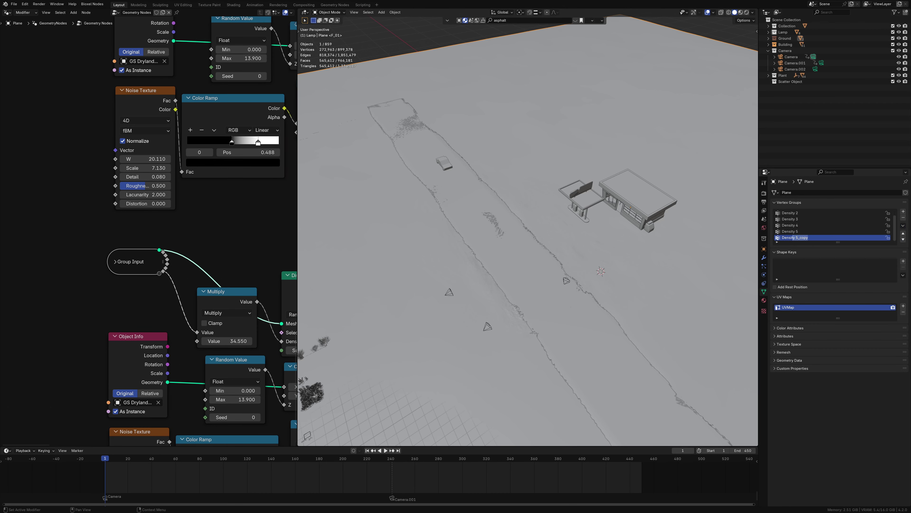
{"action": "left_click", "coordinate": [763, 258]}
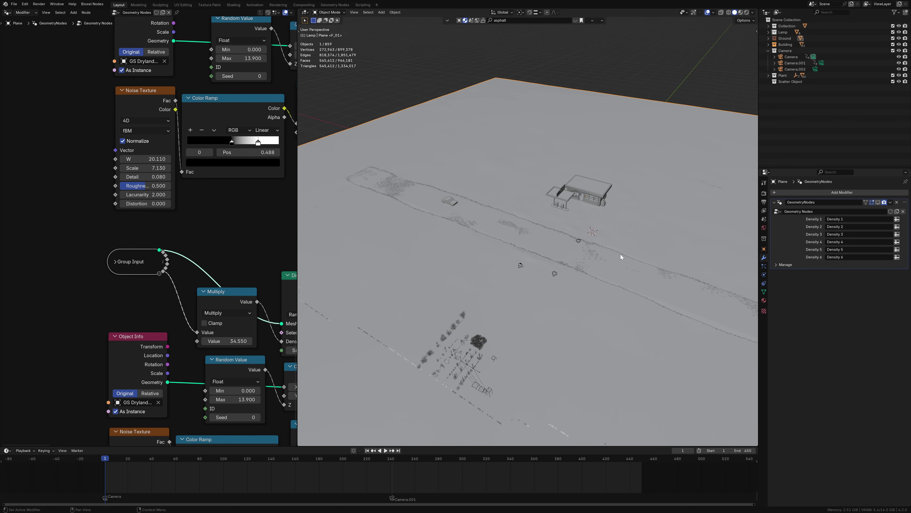
{"action": "key", "text": "Home"}
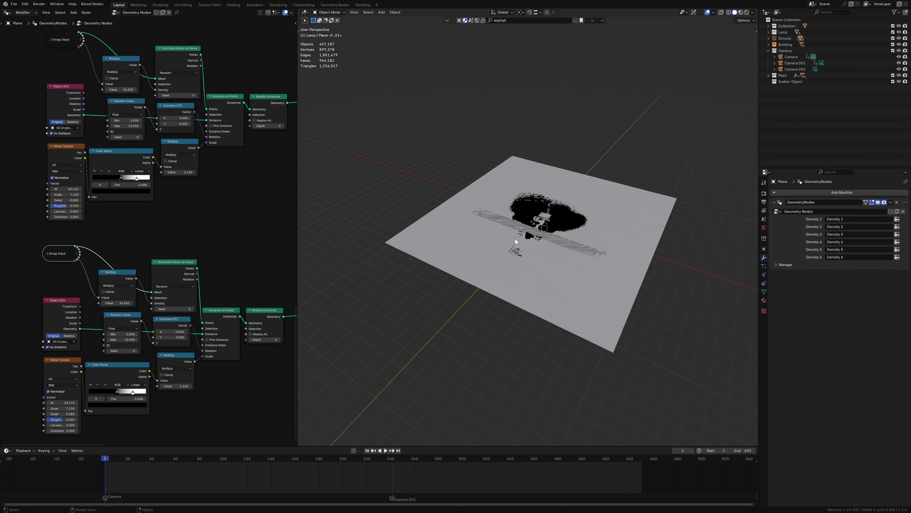
{"action": "scroll", "coordinate": [179, 215], "scroll_direction": "down", "scroll_amount": 4}
{"action": "left_click_drag", "start_coordinate": [94, 328], "coordinate": [282, 197]}
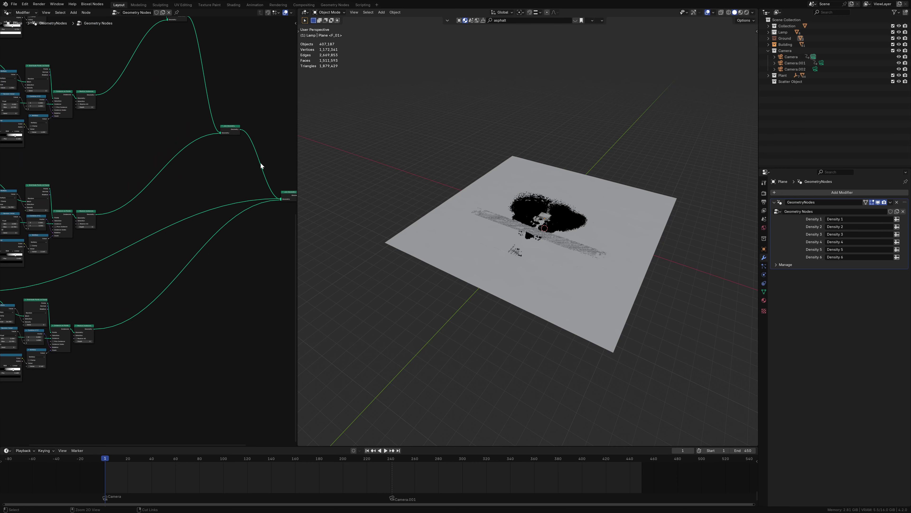
{"action": "scroll", "coordinate": [542, 241], "scroll_direction": "up", "scroll_amount": 8}
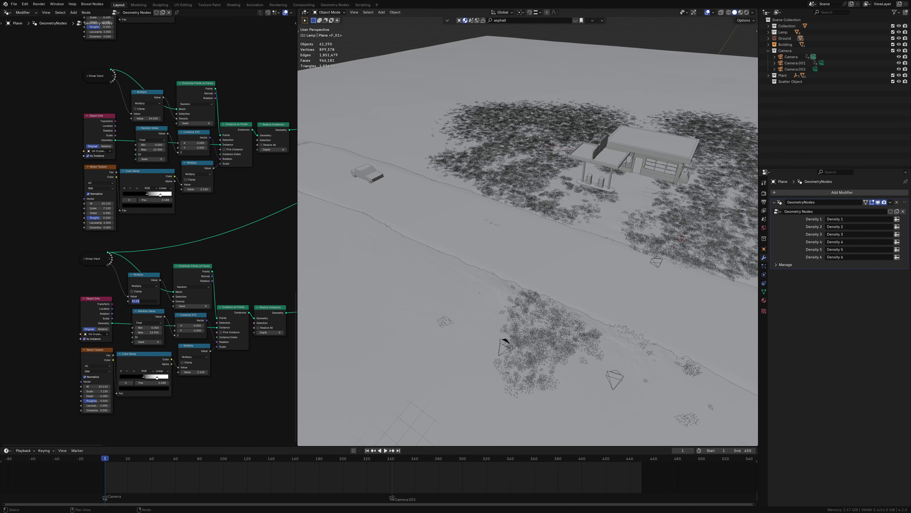
{"action": "scroll", "coordinate": [132, 380], "scroll_direction": "up", "scroll_amount": 3}
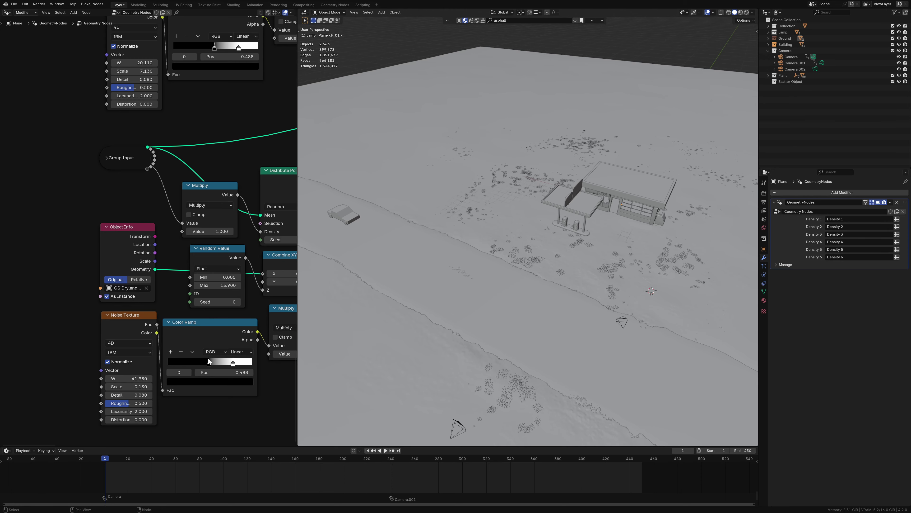
{"action": "middle_click_drag", "start_coordinate": [210, 362], "coordinate": [108, 367]}
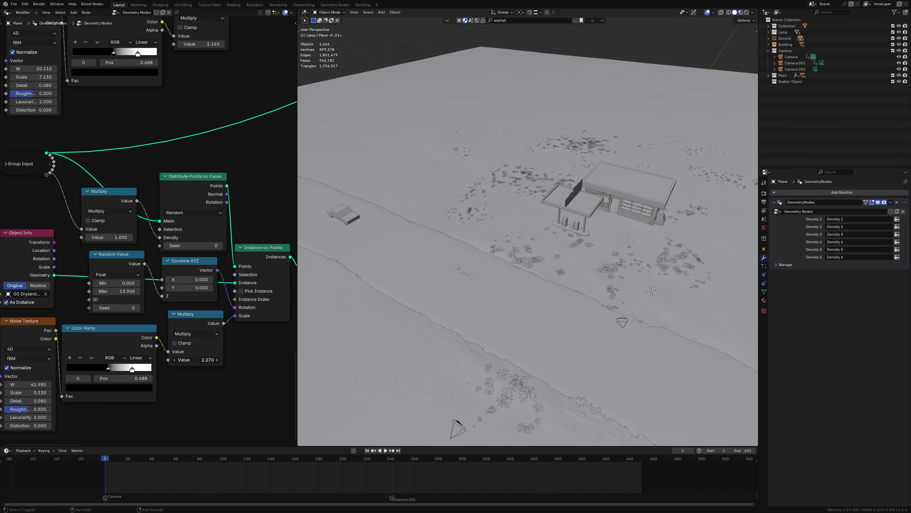
Step: Show the ground plane's Density 6 vertex group in Weight Paint mode
{"action": "left_click", "coordinate": [300, 195]}
{"action": "left_click", "coordinate": [328, 12]}
{"action": "left_click", "coordinate": [334, 52]}
{"action": "left_click", "coordinate": [764, 291]}
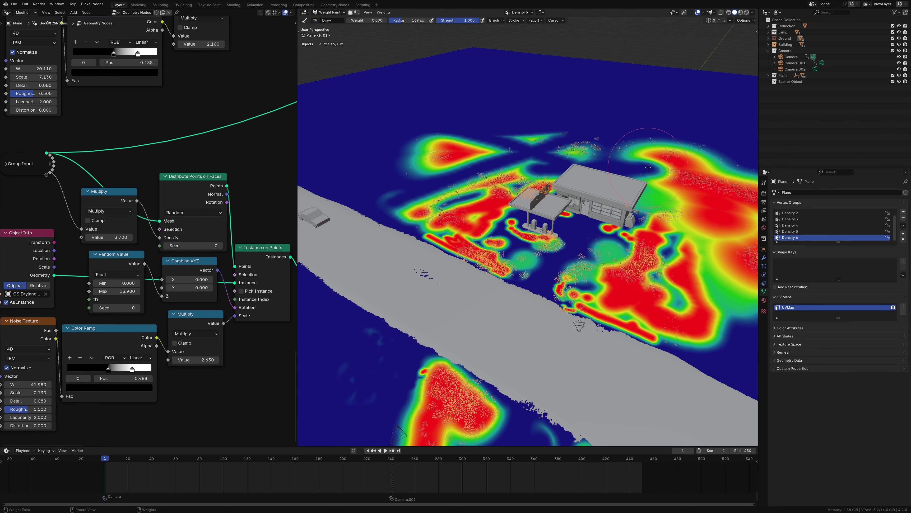
{"action": "scroll", "coordinate": [648, 167], "scroll_direction": "down", "scroll_amount": 3}
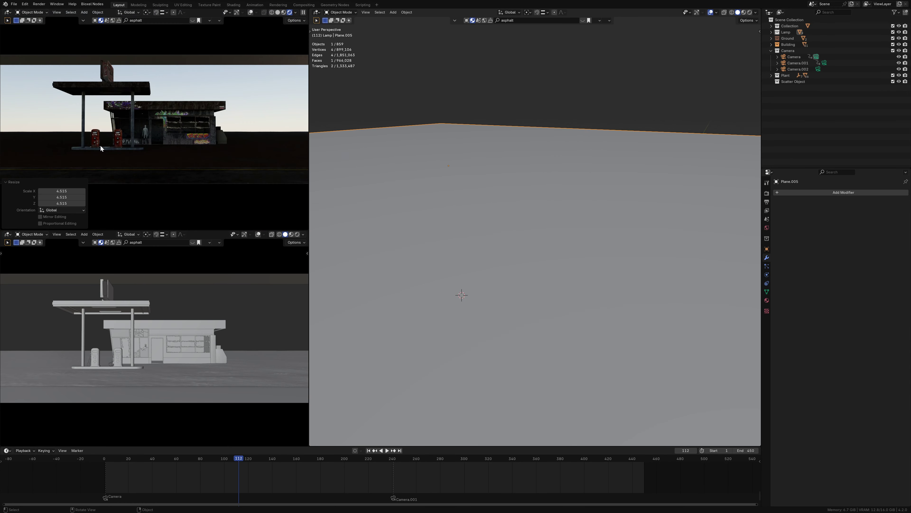
Step: Turn the lower editor into a Shader Editor and feed a Noise Texture through a Color Ramp into the shader
{"action": "left_click", "coordinate": [7, 234]}
{"action": "left_click", "coordinate": [22, 291]}
{"action": "key", "text": "n"}
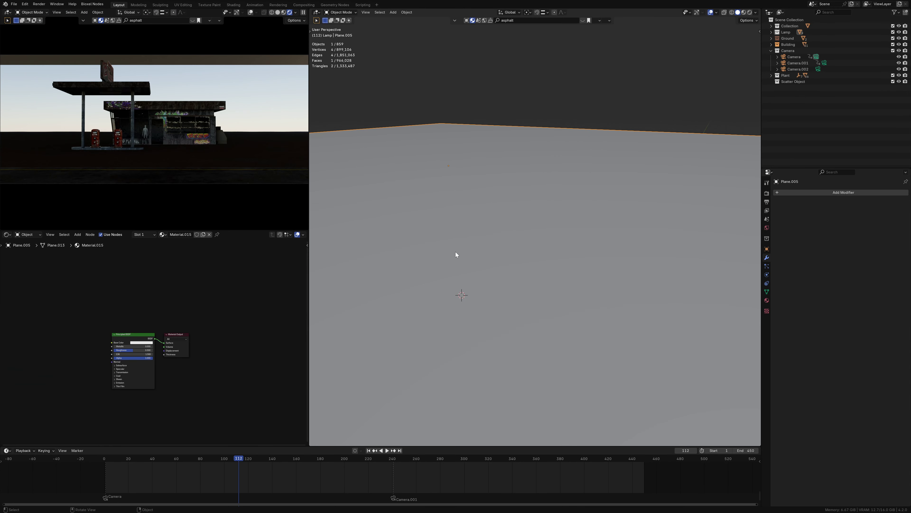
{"action": "key", "text": "Home"}
{"action": "key", "text": "shift+a"}
{"action": "left_click", "coordinate": [149, 378]}
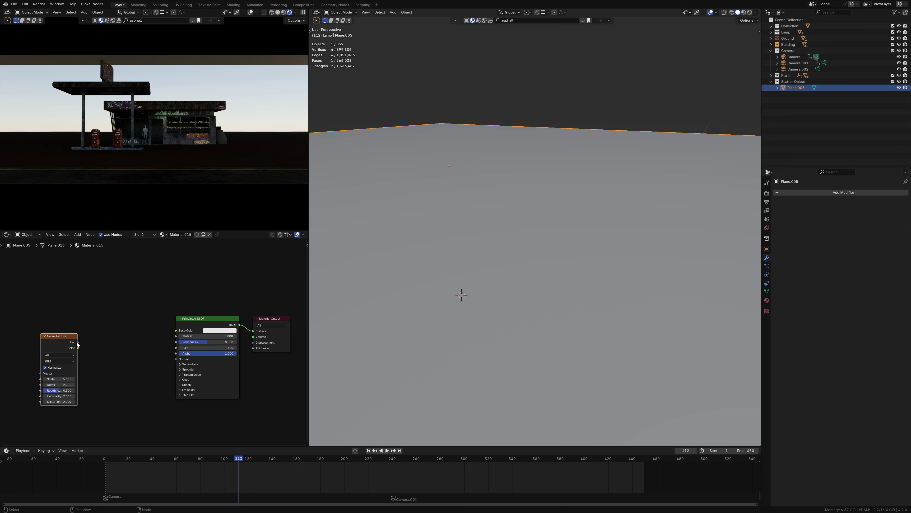
{"action": "mouse_move", "coordinate": [38, 347]}
{"action": "middle_mouse_down"}
{"action": "mouse_move", "coordinate": [126, 351]}
{"action": "mouse_move", "coordinate": [252, 320]}
{"action": "middle_mouse_up"}
{"action": "left_click", "coordinate": [153, 357]}
{"action": "left_click", "coordinate": [138, 377]}
Step: Set the noise Scale to 1.1 and raise the plane high above the scene
{"action": "double_click", "coordinate": [107, 364]}
{"action": "type", "text": "1.1"}
{"action": "key", "text": "Return"}
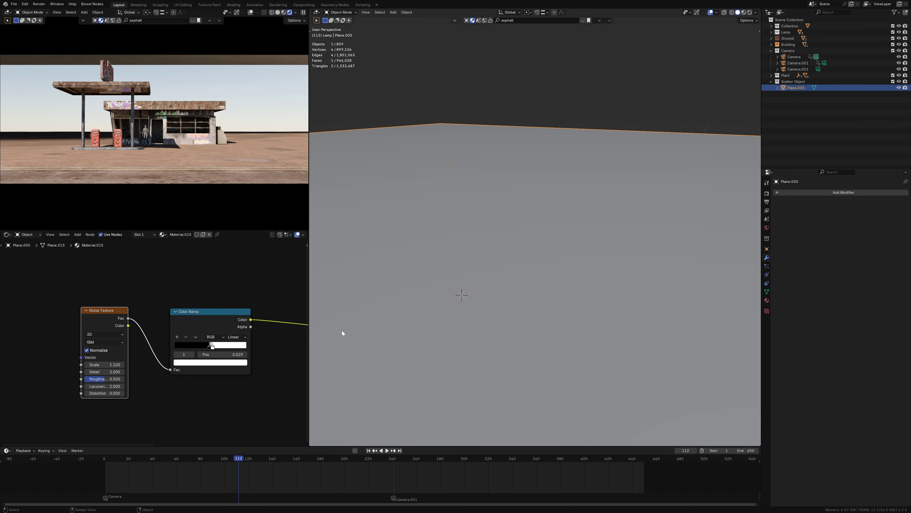
{"action": "key", "text": "KP_Decimal"}
{"action": "key", "text": "g"}
{"action": "key", "text": "z"}
{"action": "left_click", "coordinate": [538, 259]}
{"action": "scroll", "coordinate": [153, 341], "scroll_direction": "up", "scroll_amount": 2}
Step: Make the shadow noise finer, tilt the plane, shift it -90.546 m along Y, and make the noise 4D
{"action": "mouse_move", "coordinate": [82, 373]}
{"action": "left_mouse_down"}
{"action": "mouse_move", "coordinate": [102, 373]}
{"action": "mouse_move", "coordinate": [94, 372]}
{"action": "left_mouse_up"}
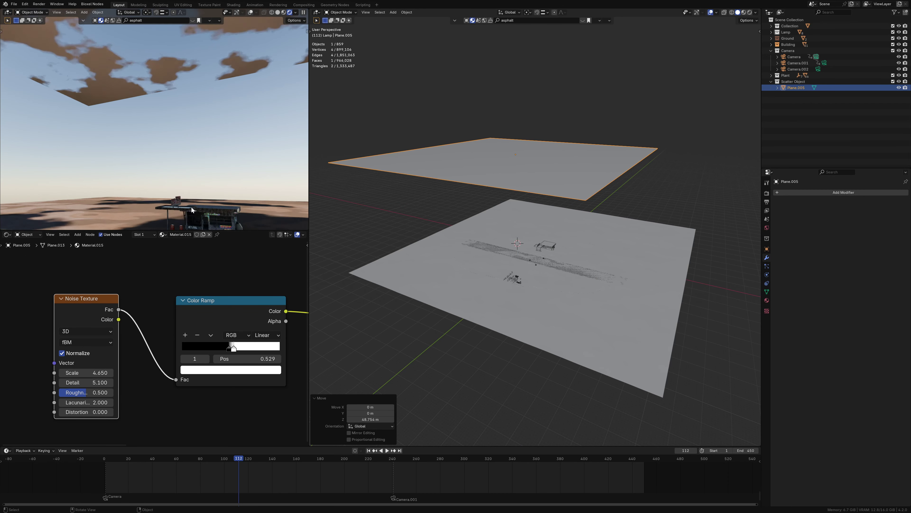
{"action": "key", "text": "KP_0"}
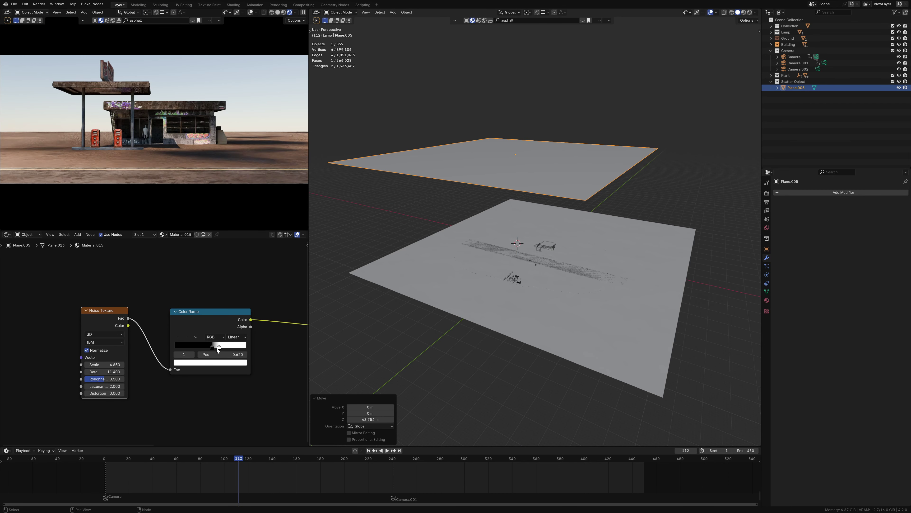
{"action": "left_click_drag", "start_coordinate": [104, 364], "coordinate": [118, 365]}
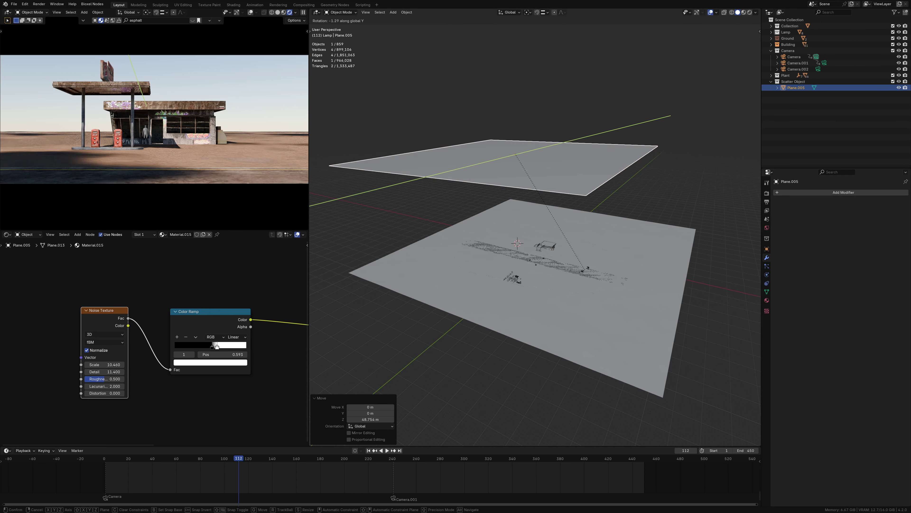
{"action": "left_click", "coordinate": [549, 153]}
{"action": "key", "text": "KP_0"}
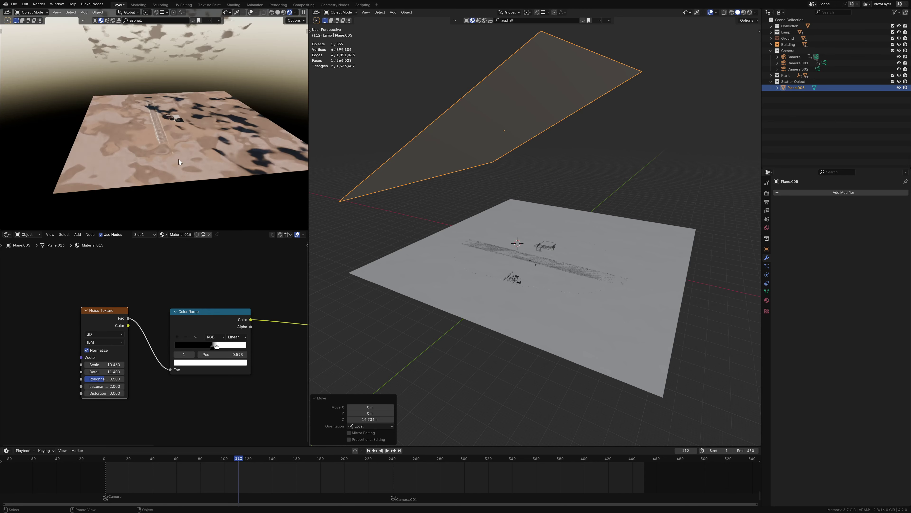
{"action": "key", "text": "y"}
{"action": "left_click", "coordinate": [215, 170]}
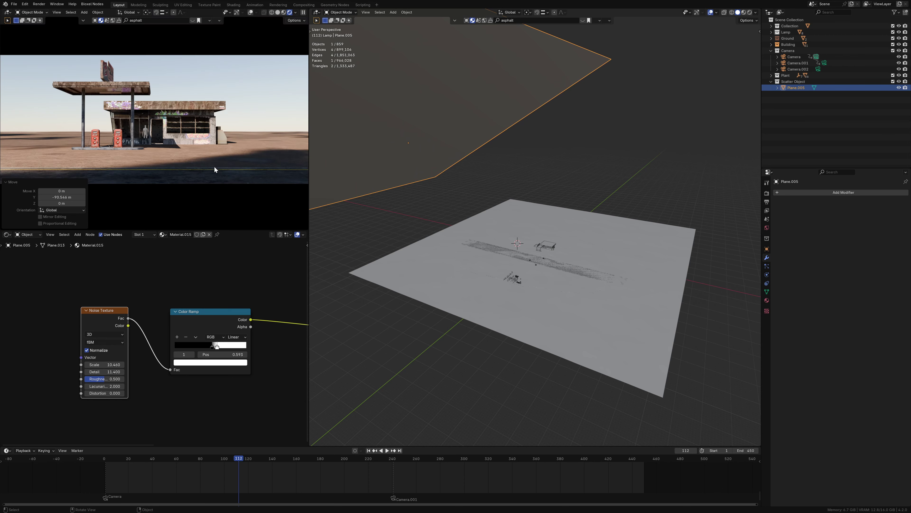
{"action": "scroll", "coordinate": [207, 288], "scroll_direction": "up", "scroll_amount": 10}
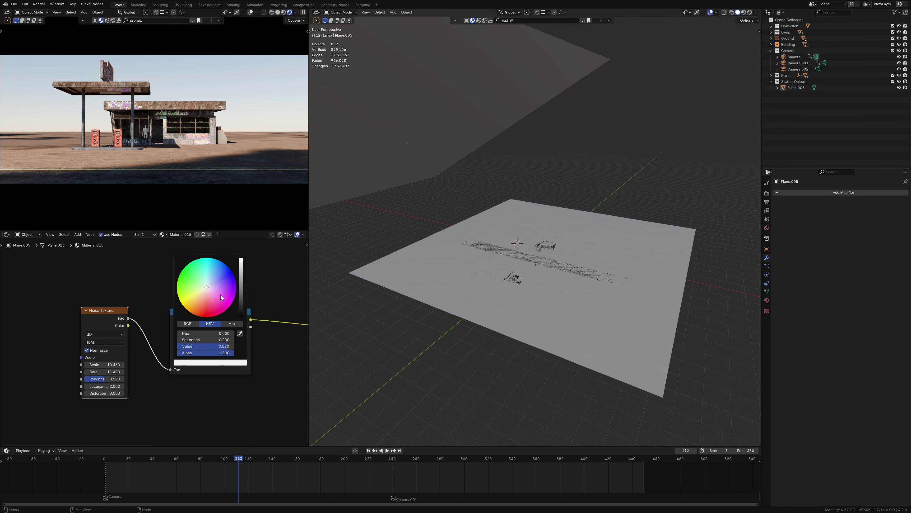
{"action": "left_click", "coordinate": [104, 334]}
{"action": "left_click", "coordinate": [100, 372]}
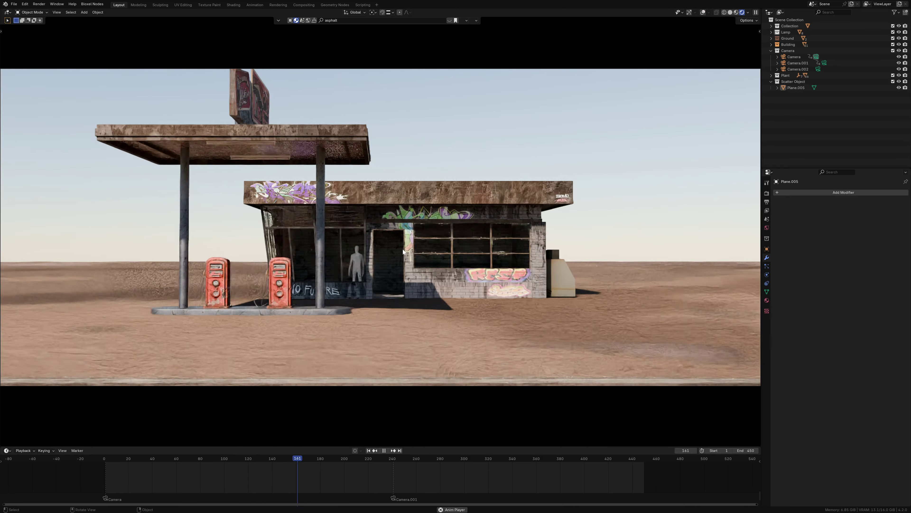
Step: Play the camera animation, scrub to a later frame, and duplicate the utility pole
{"action": "key", "text": "space"}
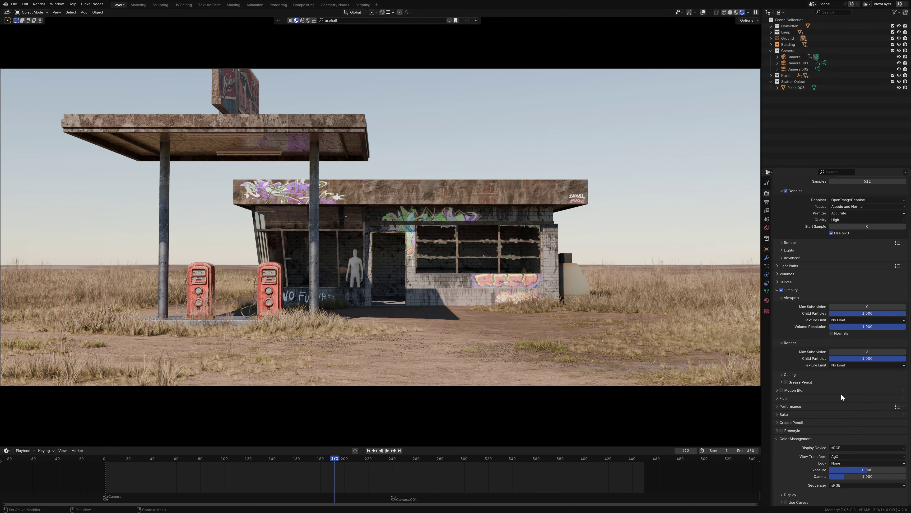
{"action": "key", "text": "space"}
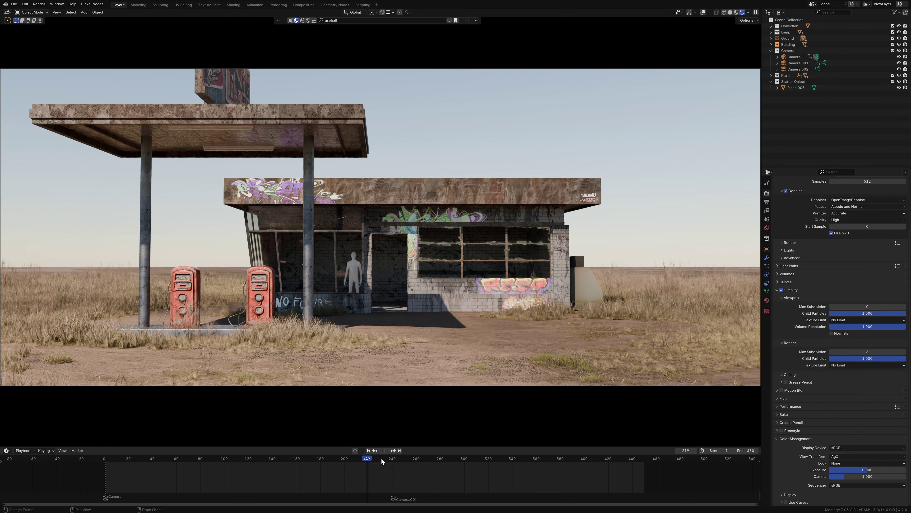
{"action": "left_click_drag", "start_coordinate": [423, 461], "coordinate": [512, 460]}
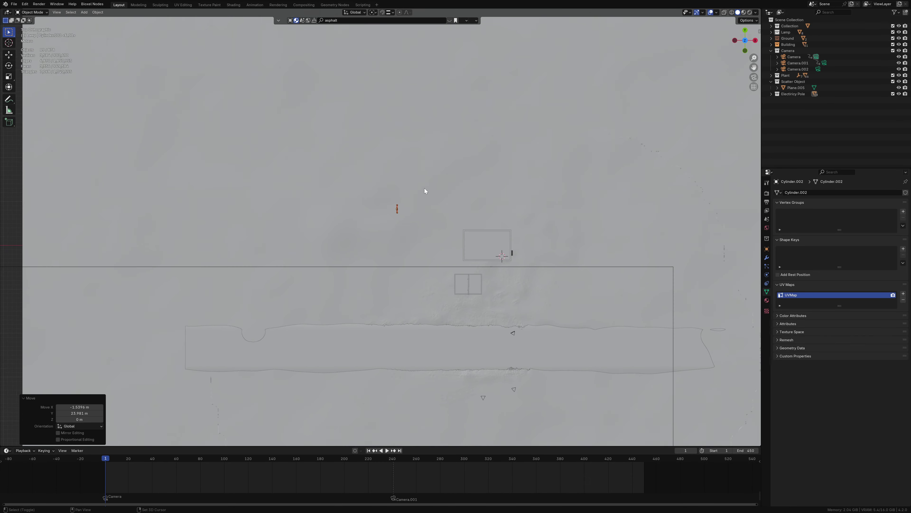
{"action": "key", "text": "shift+d"}
Step: Place the pole copy along X and repeat it at the same spacing, viewed from the front
{"action": "key", "text": "x"}
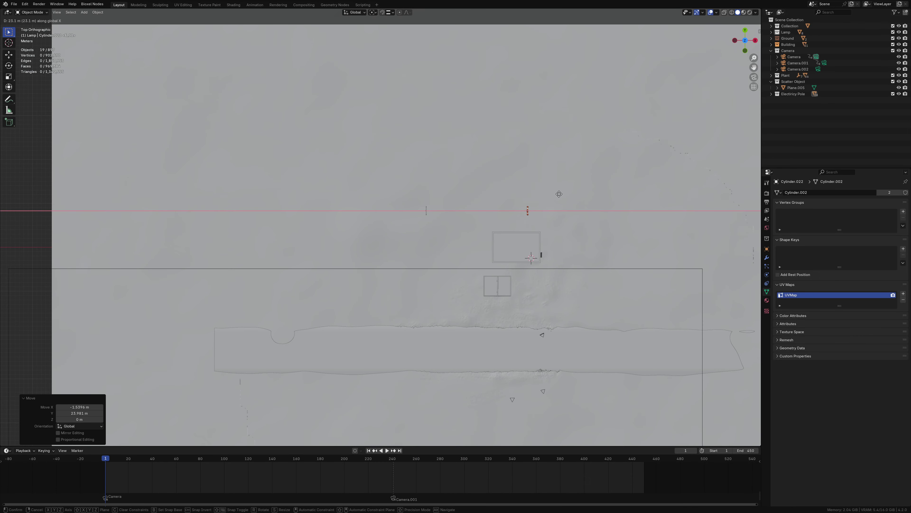
{"action": "left_click", "coordinate": [560, 195]}
{"action": "key", "text": "shift+r"}
{"action": "key", "text": "shift+r"}
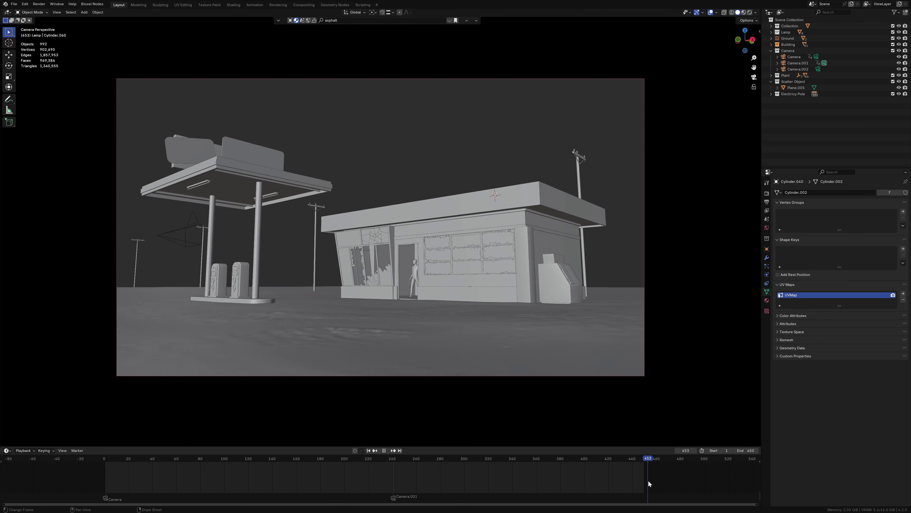
{"action": "key", "text": "space"}
{"action": "key", "text": "KP_1"}
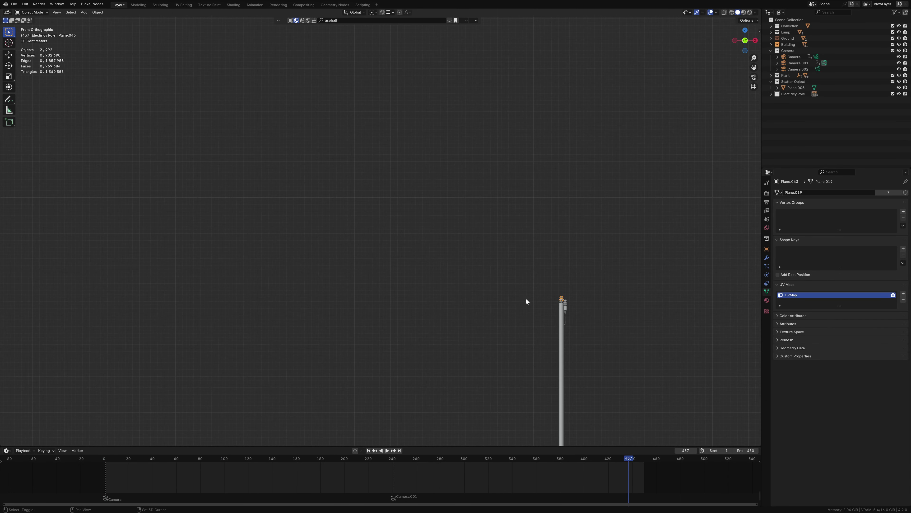
Step: Install the Simplify Curves+ extension from Preferences
{"action": "left_click", "coordinate": [25, 4]}
{"action": "left_click", "coordinate": [36, 85]}
{"action": "left_click", "coordinate": [186, 4]}
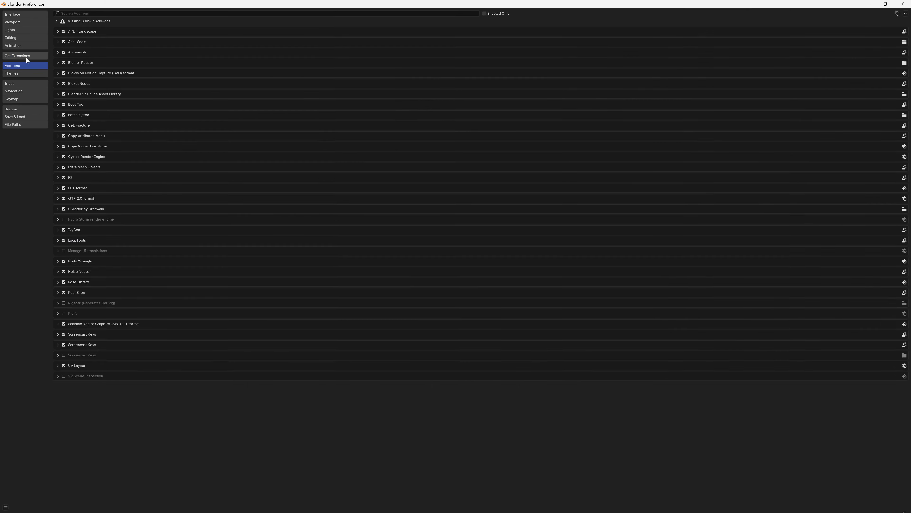
{"action": "left_click", "coordinate": [26, 56]}
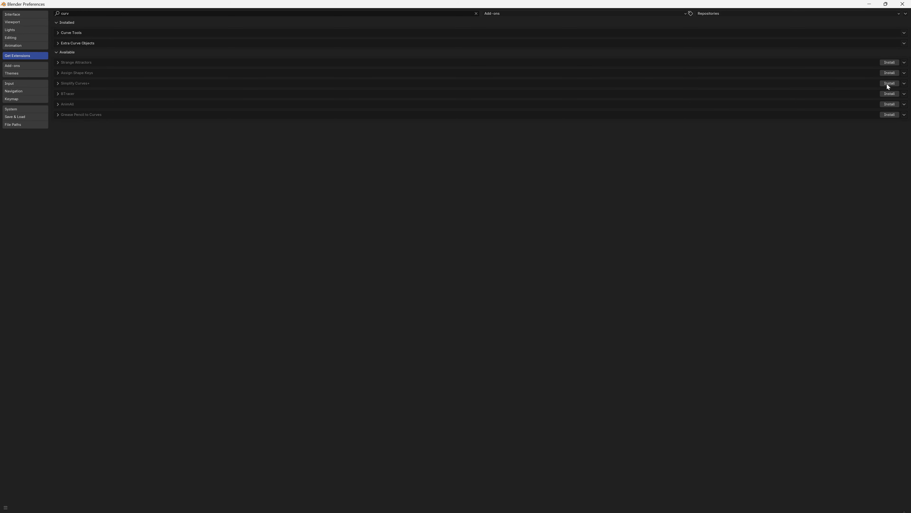
{"action": "left_click", "coordinate": [19, 65]}
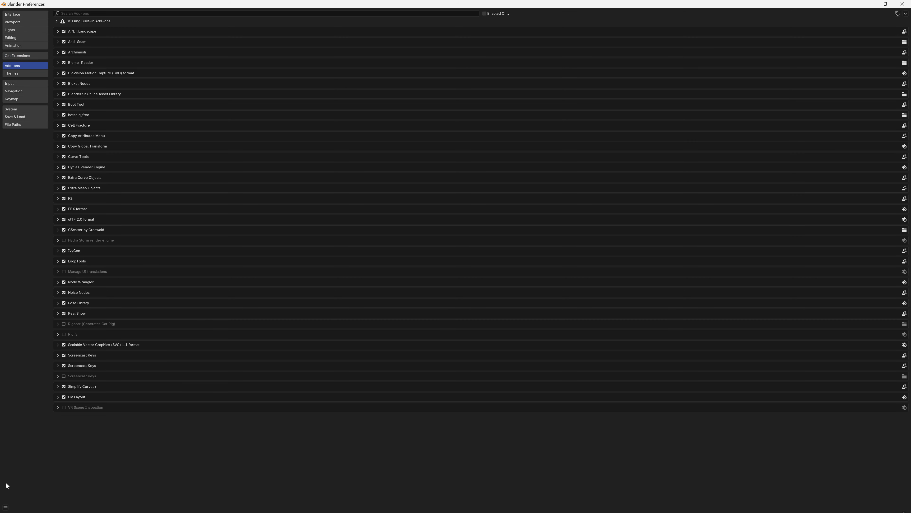
{"action": "left_click", "coordinate": [902, 3]}
Step: Add three Catenary curve wires between the utility poles' insulators
{"action": "key", "text": "shift+a"}
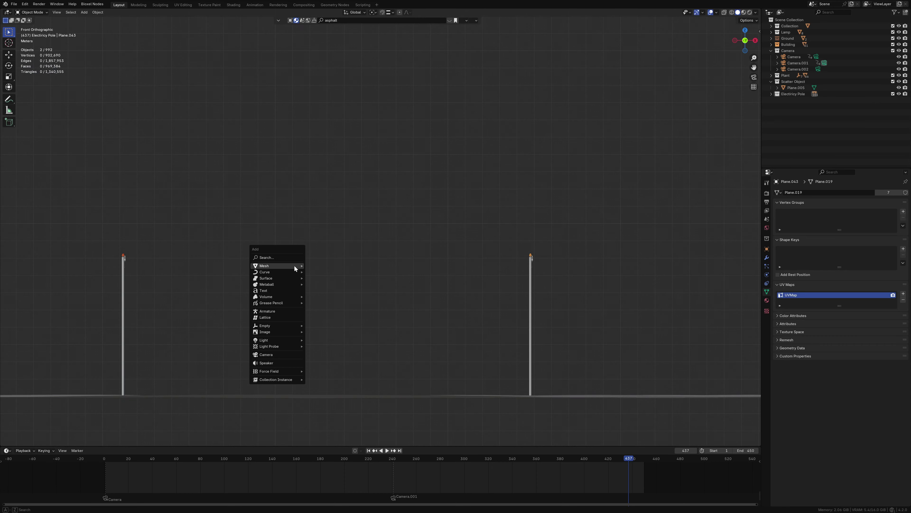
{"action": "left_click", "coordinate": [378, 459]}
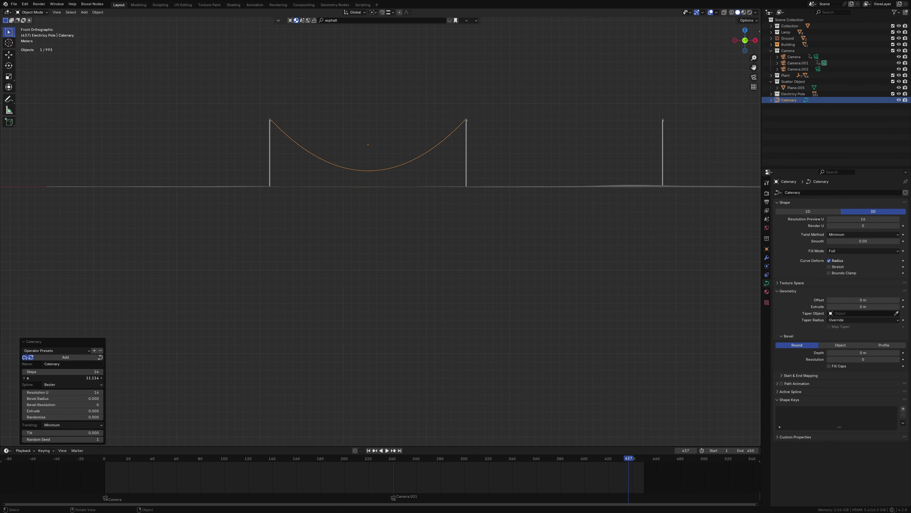
{"action": "mouse_move", "coordinate": [327, 225]}
{"action": "middle_mouse_down"}
{"action": "mouse_move", "coordinate": [315, 250]}
{"action": "mouse_move", "coordinate": [361, 246]}
{"action": "middle_mouse_up"}
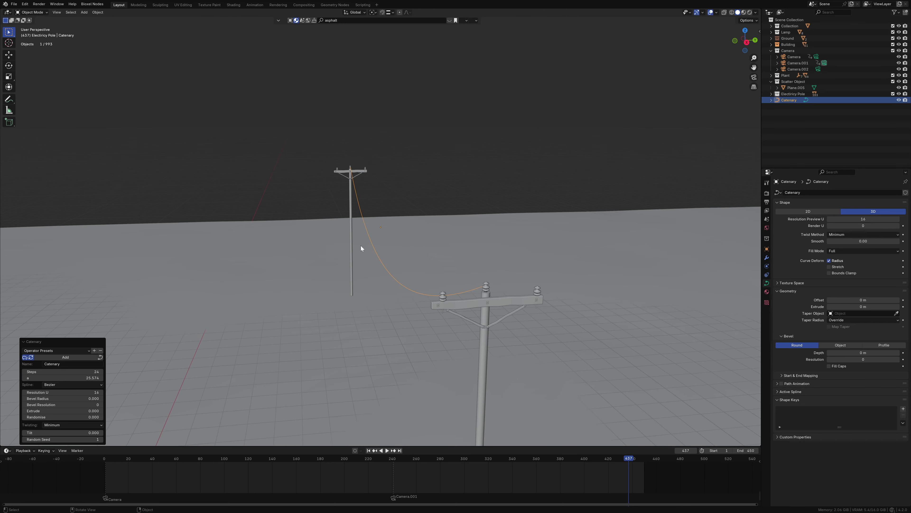
{"action": "left_click", "coordinate": [336, 169]}
{"action": "left_click", "coordinate": [308, 391]}
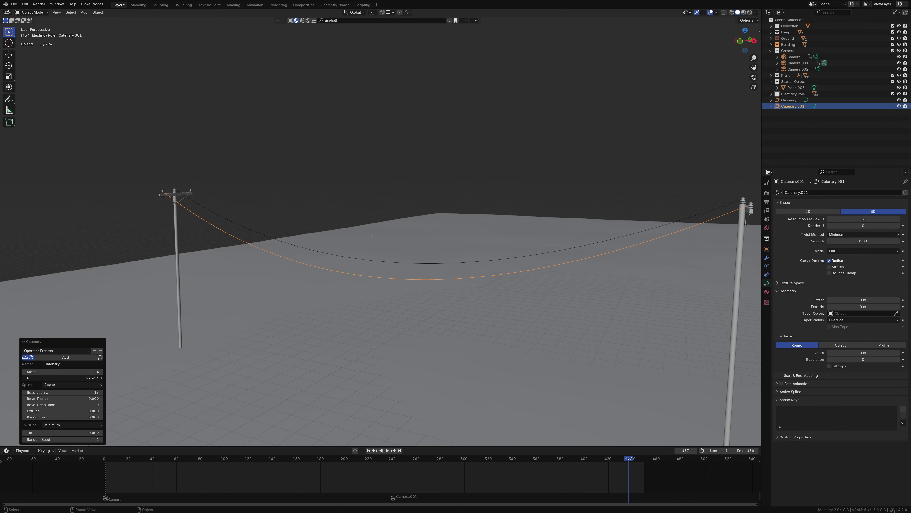
{"action": "middle_click_drag", "start_coordinate": [229, 349], "coordinate": [509, 267]}
{"action": "left_click", "coordinate": [507, 267]}
{"action": "key", "text": "shift+a"}
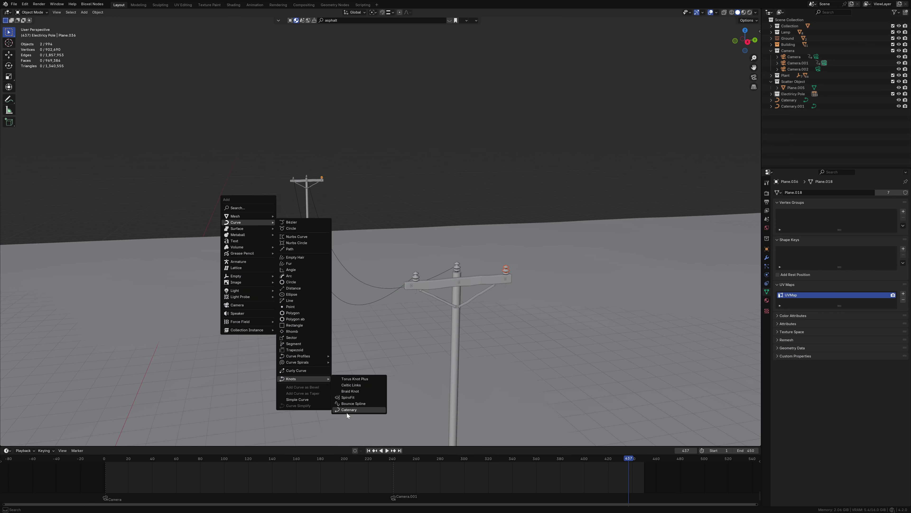
{"action": "left_click", "coordinate": [347, 411]}
Step: Give all three catenary wires a bevel depth of 0.019 m
{"action": "key", "text": "KP_1"}
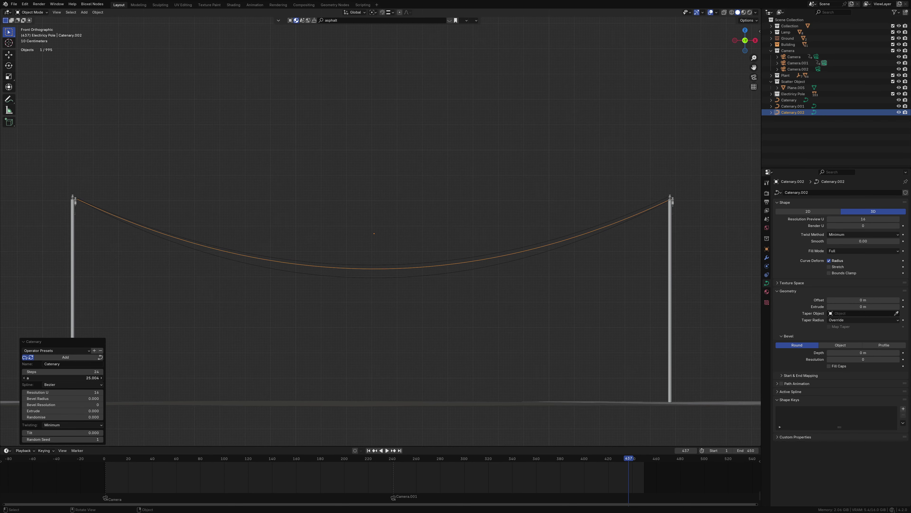
{"action": "left_click_drag", "start_coordinate": [359, 255], "coordinate": [383, 279]}
{"action": "left_click_drag", "start_coordinate": [851, 353], "coordinate": [858, 352]}
{"action": "mouse_move", "coordinate": [538, 287]}
{"action": "middle_mouse_down"}
{"action": "mouse_move", "coordinate": [588, 284]}
{"action": "mouse_move", "coordinate": [570, 298]}
{"action": "middle_mouse_up"}
{"action": "key", "text": "KP_1"}
{"action": "scroll", "coordinate": [406, 254], "scroll_direction": "down", "scroll_amount": 3}
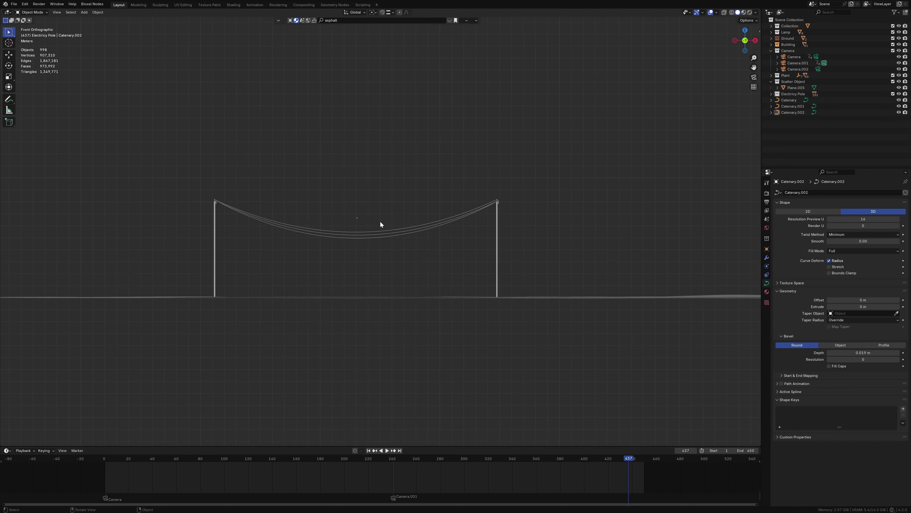
{"action": "middle_click_drag", "start_coordinate": [380, 223], "coordinate": [449, 253], "text": "shift"}
Step: Duplicate the three wires along X onto the next span and align them
{"action": "key", "text": "shift+d"}
{"action": "key", "text": "x"}
{"action": "left_click", "coordinate": [566, 229]}
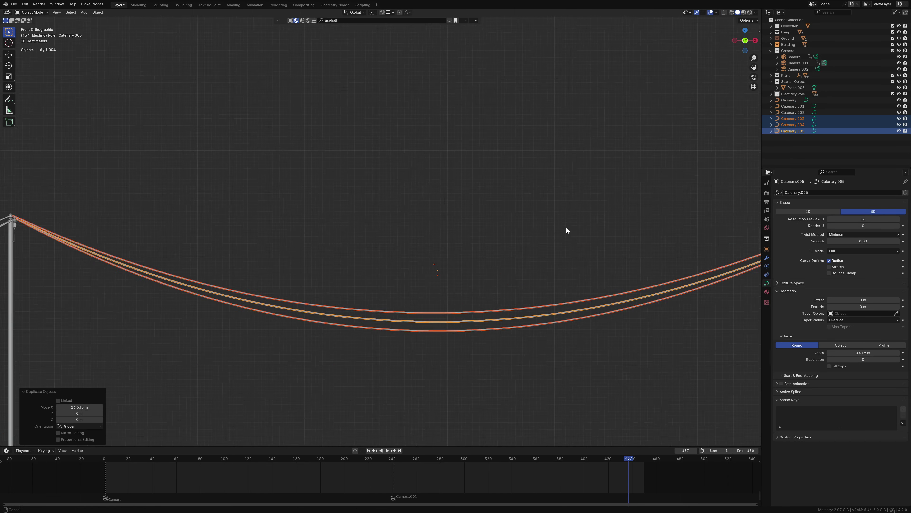
{"action": "scroll", "coordinate": [395, 227], "scroll_direction": "up", "scroll_amount": 6}
{"action": "key", "text": "g"}
{"action": "key", "text": "x"}
{"action": "left_click", "coordinate": [509, 265]}
{"action": "scroll", "coordinate": [303, 275], "scroll_direction": "down", "scroll_amount": 5}
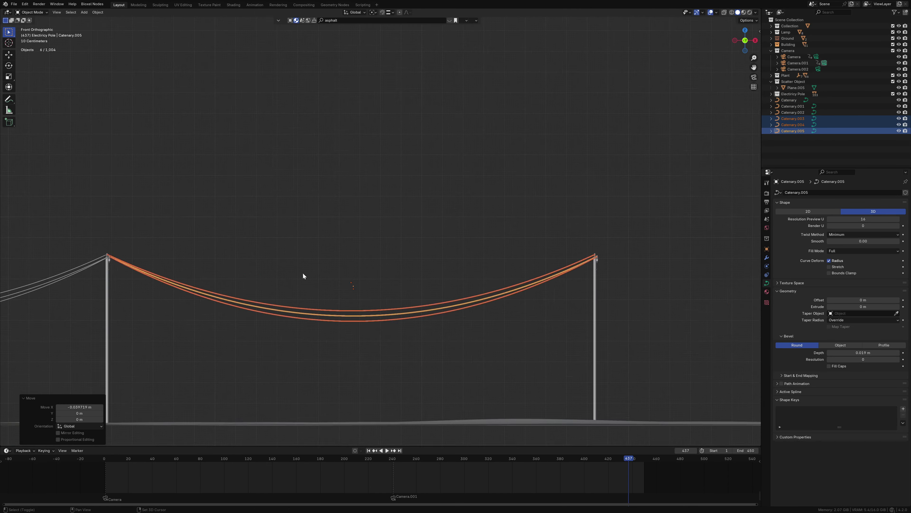
{"action": "scroll", "coordinate": [466, 291], "scroll_direction": "up", "scroll_amount": 5}
{"action": "scroll", "coordinate": [202, 319], "scroll_direction": "down", "scroll_amount": 2}
{"action": "scroll", "coordinate": [202, 319], "scroll_direction": "down", "scroll_amount": 4}
Step: Copy the wires another 46.665 m along X for the following spans
{"action": "key", "text": "shift+d"}
{"action": "key", "text": "x"}
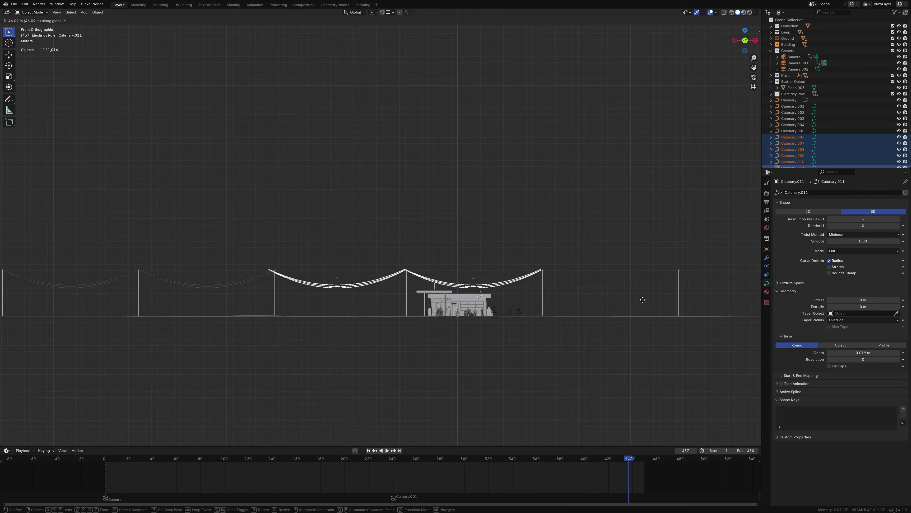
{"action": "left_click", "coordinate": [445, 283]}
{"action": "scroll", "coordinate": [446, 283], "scroll_direction": "up", "scroll_amount": 3}
{"action": "scroll", "coordinate": [557, 281], "scroll_direction": "up", "scroll_amount": 2}
{"action": "scroll", "coordinate": [502, 284], "scroll_direction": "down", "scroll_amount": 2}
Step: Apply the wood material to the pole and apply all its transforms
{"action": "scroll", "coordinate": [479, 278], "scroll_direction": "down", "scroll_amount": 3}
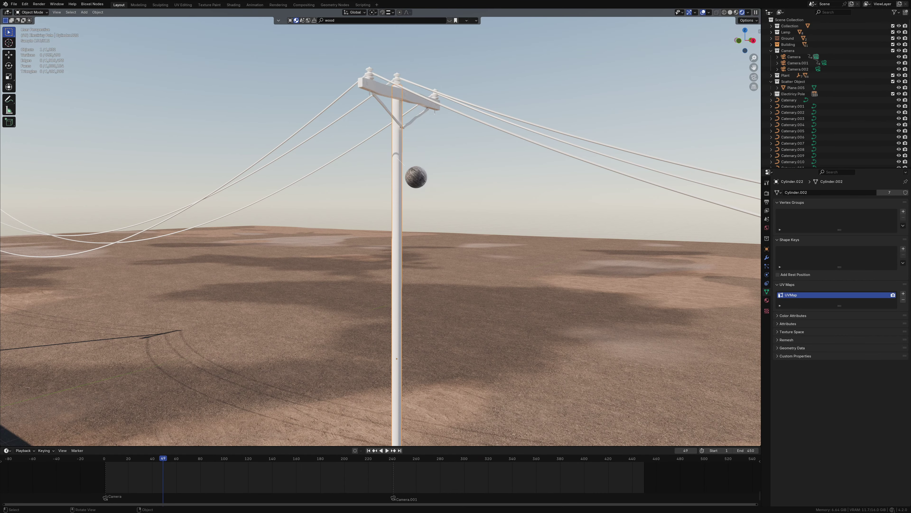
{"action": "left_click_drag", "start_coordinate": [361, 40], "coordinate": [412, 154]}
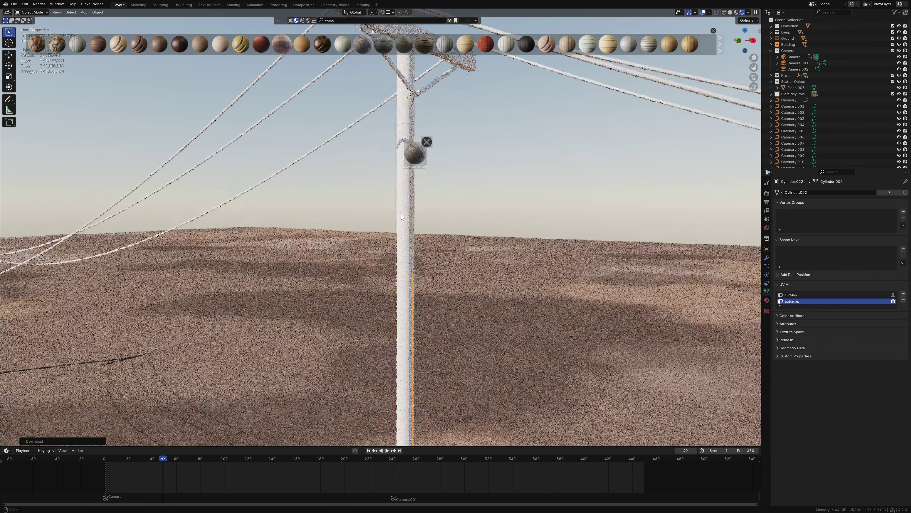
{"action": "scroll", "coordinate": [398, 216], "scroll_direction": "down", "scroll_amount": 3}
{"action": "scroll", "coordinate": [399, 216], "scroll_direction": "up", "scroll_amount": 1}
{"action": "key", "text": "ctrl+a"}
{"action": "left_click", "coordinate": [398, 217]}
{"action": "scroll", "coordinate": [399, 218], "scroll_direction": "up", "scroll_amount": 2}
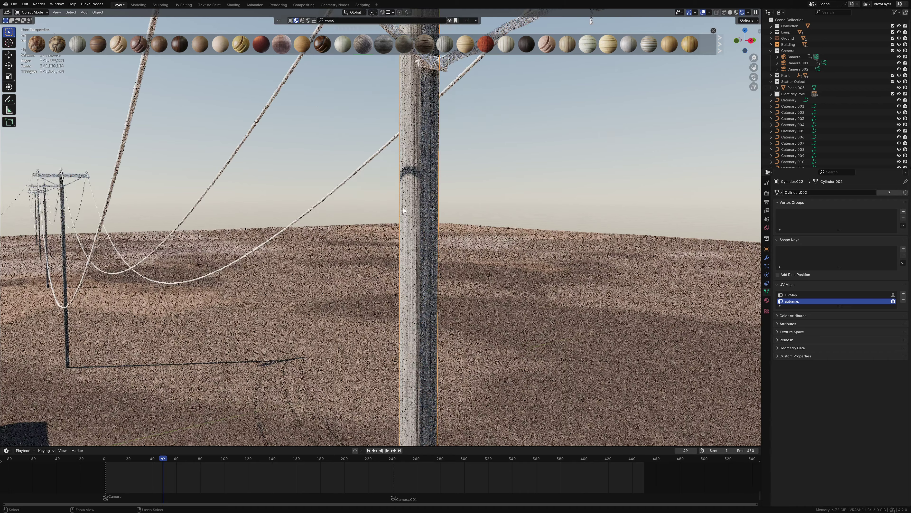
Step: Cube-project the pole's UVs in Edit Mode
{"action": "key", "text": "Tab"}
{"action": "key", "text": "u"}
{"action": "left_click", "coordinate": [413, 207]}
{"action": "scroll", "coordinate": [413, 215], "scroll_direction": "down", "scroll_amount": 3}
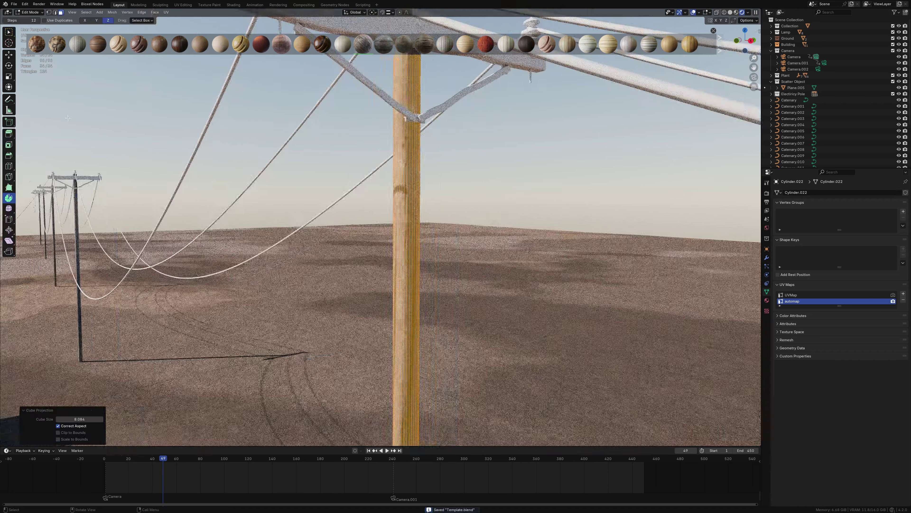
{"action": "scroll", "coordinate": [108, 183], "scroll_direction": "down", "scroll_amount": 5}
{"action": "key", "text": "Tab"}
Step: Give the crossarm the weathered grey wood material and cube-projected UVs
{"action": "left_click", "coordinate": [626, 44]}
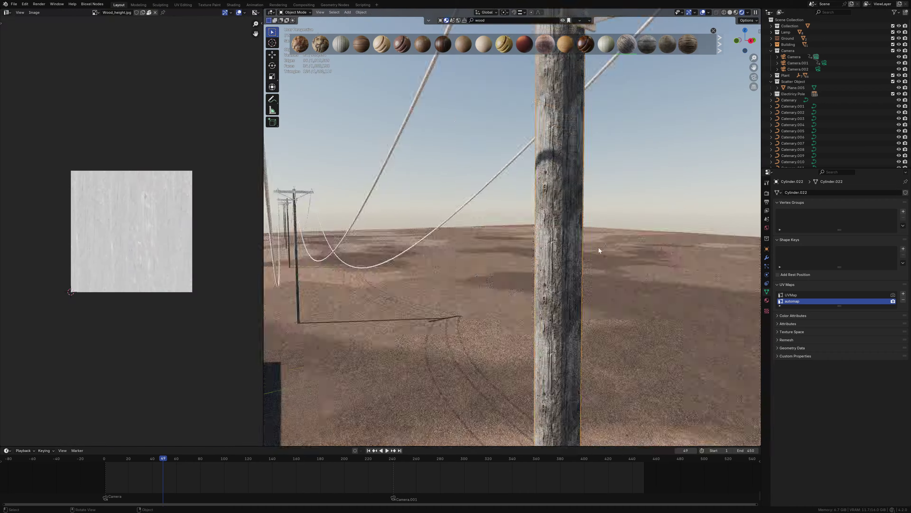
{"action": "left_click_drag", "start_coordinate": [626, 45], "coordinate": [466, 119]}
{"action": "key", "text": "Tab"}
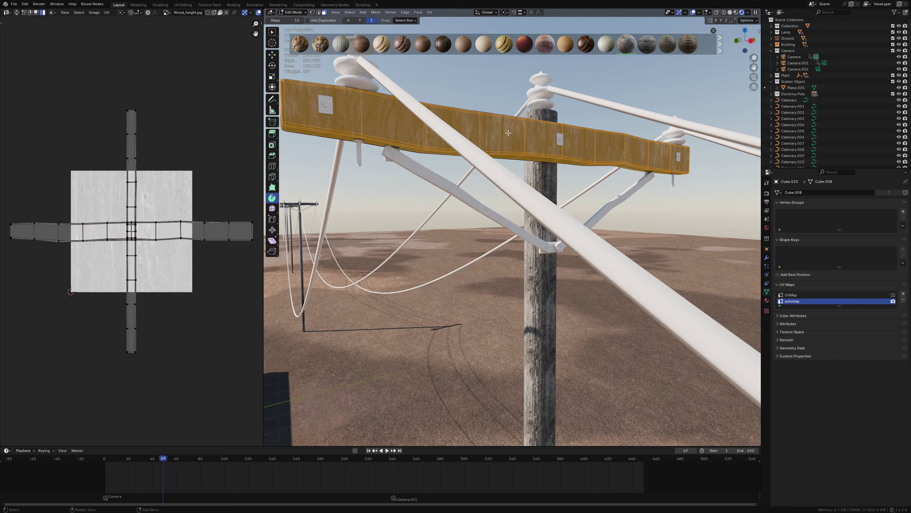
{"action": "key", "text": "a"}
{"action": "key", "text": "Tab"}
{"action": "scroll", "coordinate": [447, 236], "scroll_direction": "down", "scroll_amount": 3}
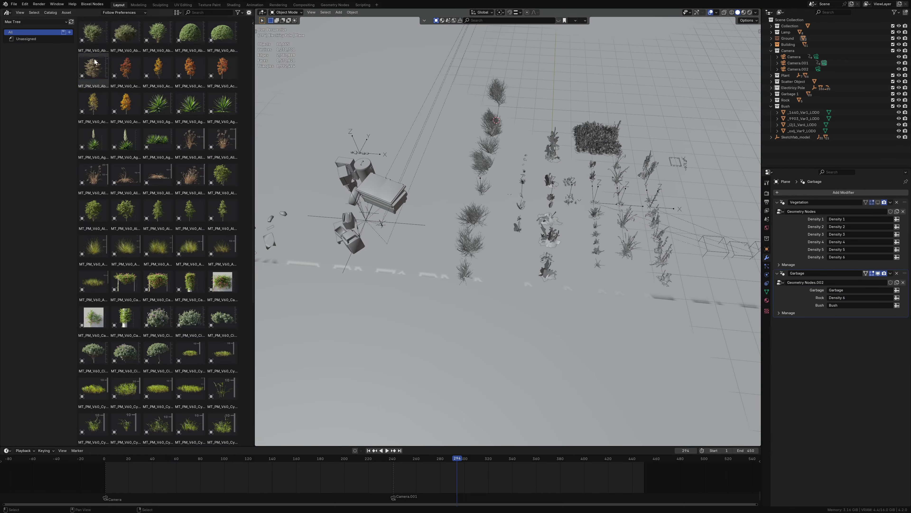
Step: Drop three Abelia grandiflora bushes from the asset library and slide one along X
{"action": "left_click_drag", "start_coordinate": [488, 322], "coordinate": [488, 322]}
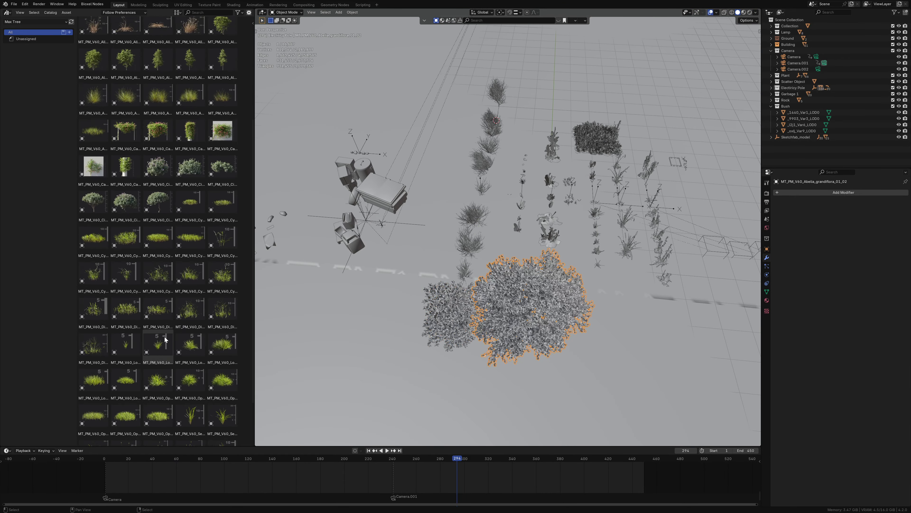
{"action": "left_click_drag", "start_coordinate": [93, 33], "coordinate": [334, 214]}
{"action": "left_click_drag", "start_coordinate": [636, 340], "coordinate": [636, 339]}
{"action": "scroll", "coordinate": [377, 223], "scroll_direction": "down", "scroll_amount": 3}
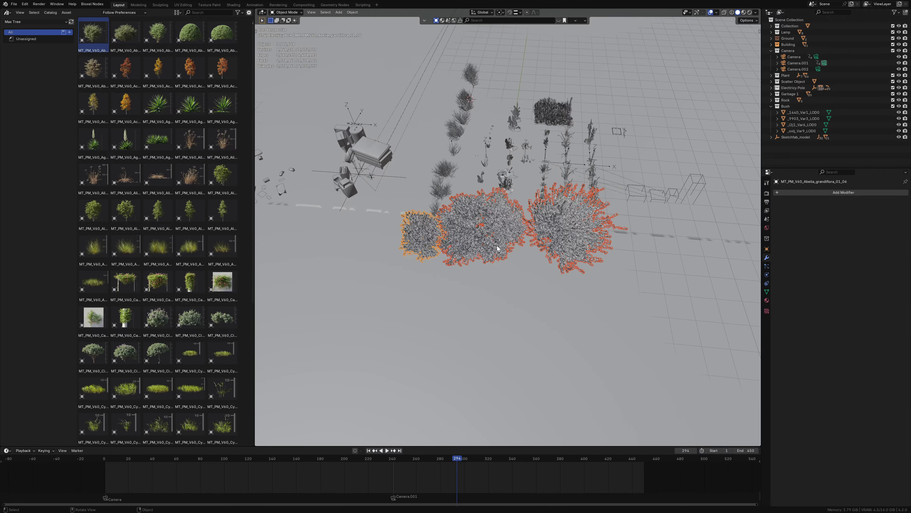
{"action": "key", "text": "g"}
{"action": "key", "text": "x"}
{"action": "left_click", "coordinate": [588, 276]}
Step: Preview the bushes in Rendered shading, framing the Abelia grandiflora 01_02 bush
{"action": "key", "text": "z"}
{"action": "left_click", "coordinate": [652, 244]}
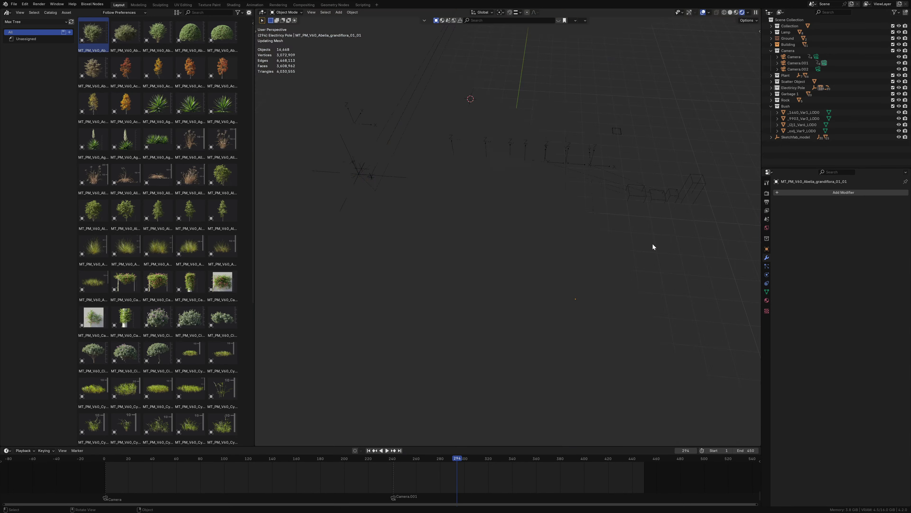
{"action": "left_click", "coordinate": [470, 266]}
{"action": "key", "text": "KP_Decimal"}
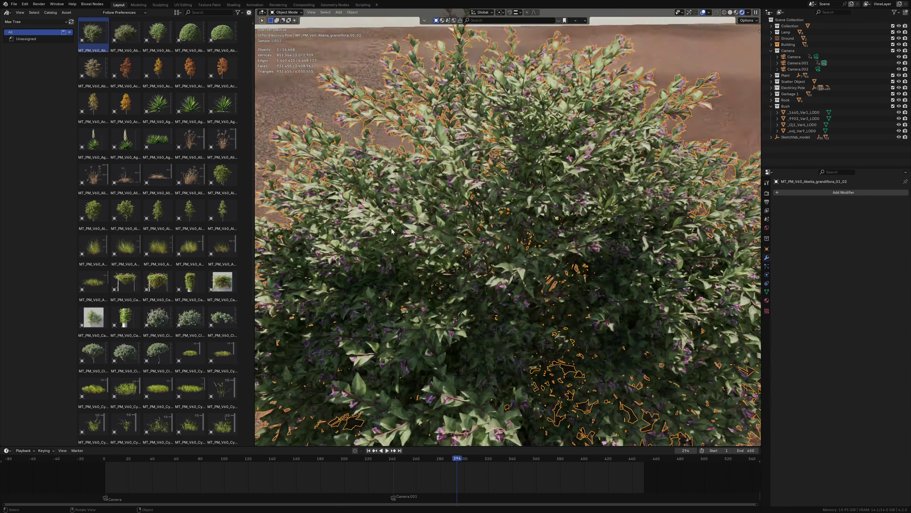
{"action": "middle_click_drag", "start_coordinate": [477, 266], "coordinate": [497, 264]}
{"action": "scroll", "coordinate": [535, 267], "scroll_direction": "down", "scroll_amount": 5}
Step: Return to solid shading and delete the unwanted extra bushes
{"action": "key", "text": "z"}
{"action": "left_click", "coordinate": [546, 281]}
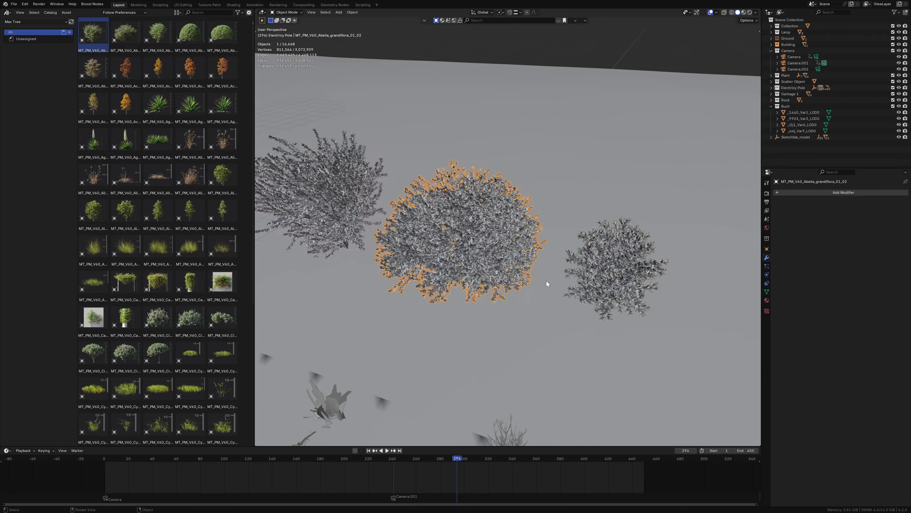
{"action": "key", "text": "Delete"}
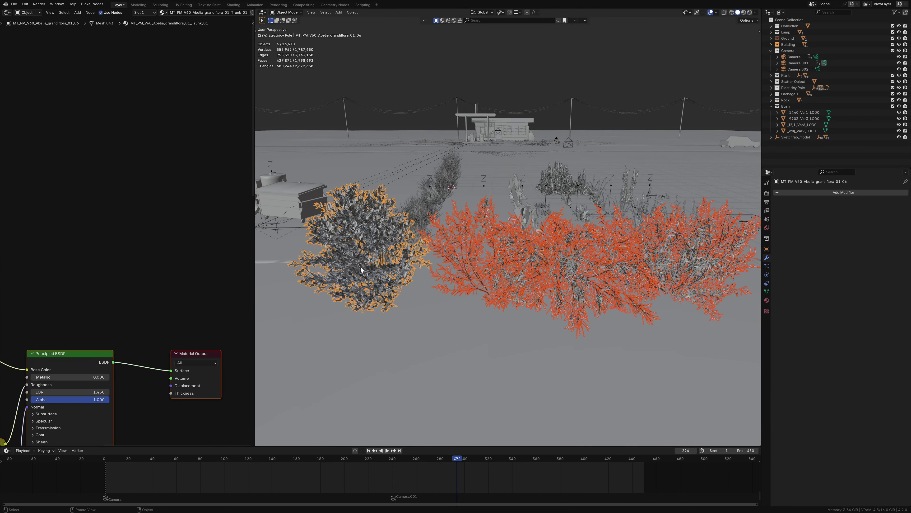
Step: On the ground plane, link a new Group Input socket to Multiply and set the lower Collection Info to Bush 2
{"action": "left_click", "coordinate": [361, 269]}
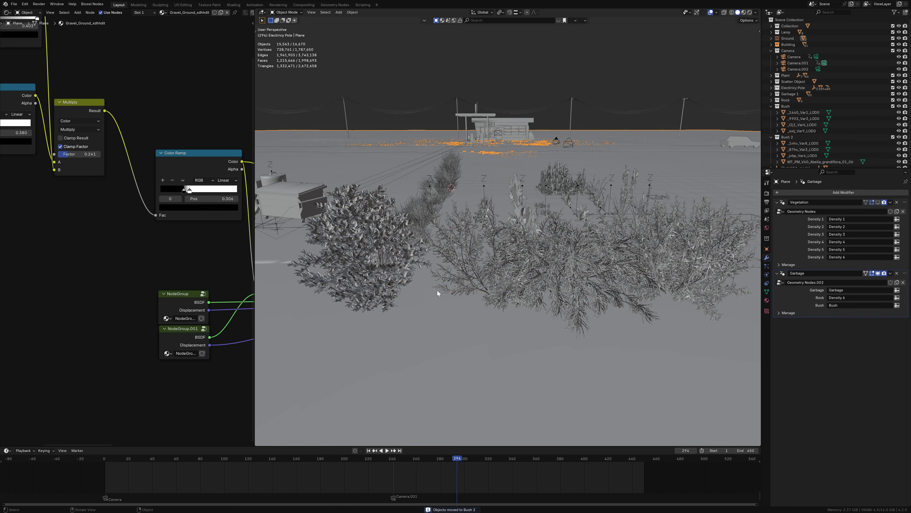
{"action": "scroll", "coordinate": [147, 283], "scroll_direction": "down", "scroll_amount": 3}
{"action": "scroll", "coordinate": [148, 283], "scroll_direction": "down", "scroll_amount": 3}
{"action": "scroll", "coordinate": [147, 283], "scroll_direction": "up", "scroll_amount": 2}
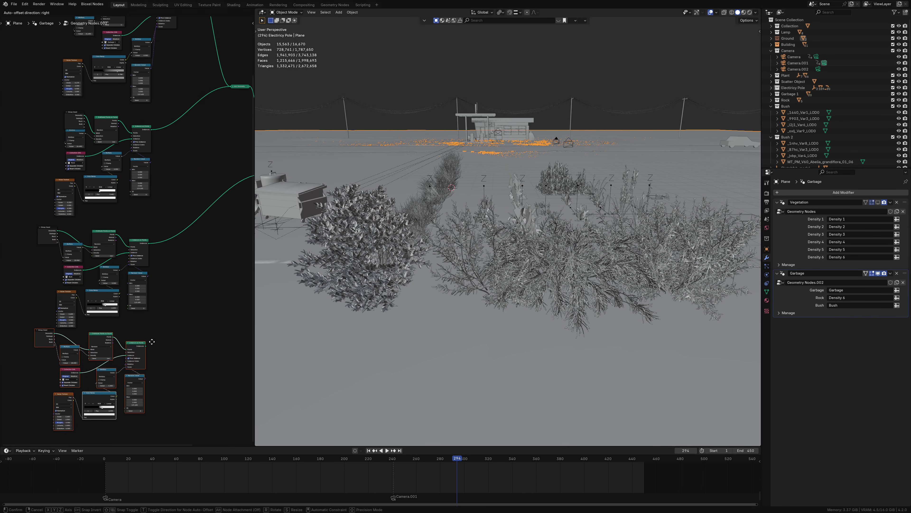
{"action": "scroll", "coordinate": [143, 305], "scroll_direction": "up", "scroll_amount": 2}
{"action": "scroll", "coordinate": [138, 334], "scroll_direction": "up", "scroll_amount": 2}
{"action": "left_click_drag", "start_coordinate": [131, 335], "coordinate": [155, 350]}
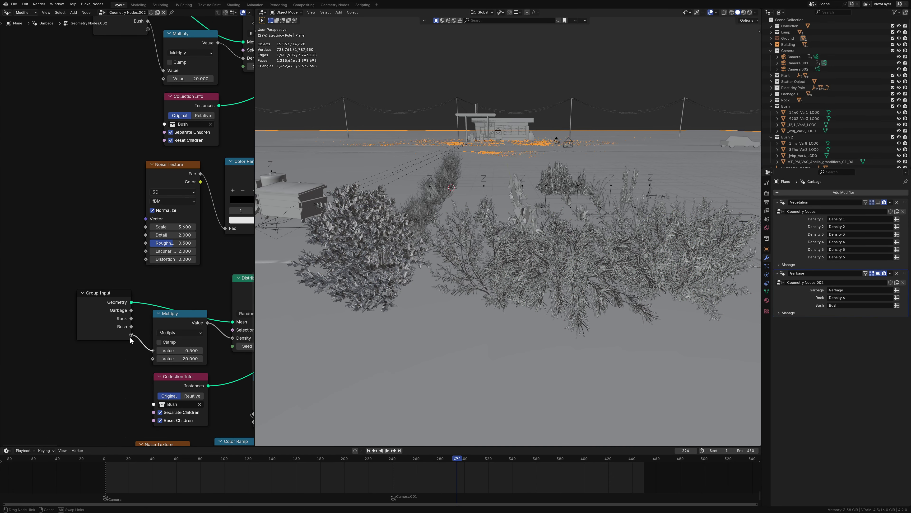
{"action": "key", "text": "n"}
{"action": "key", "text": "n"}
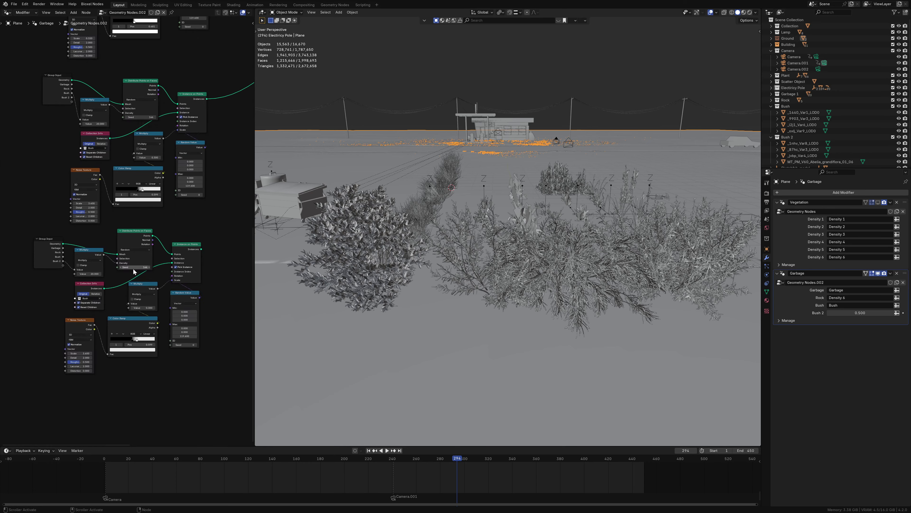
{"action": "middle_click_drag", "start_coordinate": [162, 287], "coordinate": [153, 167]}
{"action": "left_click", "coordinate": [118, 275]}
Step: Add a new vertex group to the plane, assign the Bush 2 attribute to the modifier input, and save
{"action": "left_click", "coordinate": [137, 339]}
{"action": "left_click", "coordinate": [767, 291]}
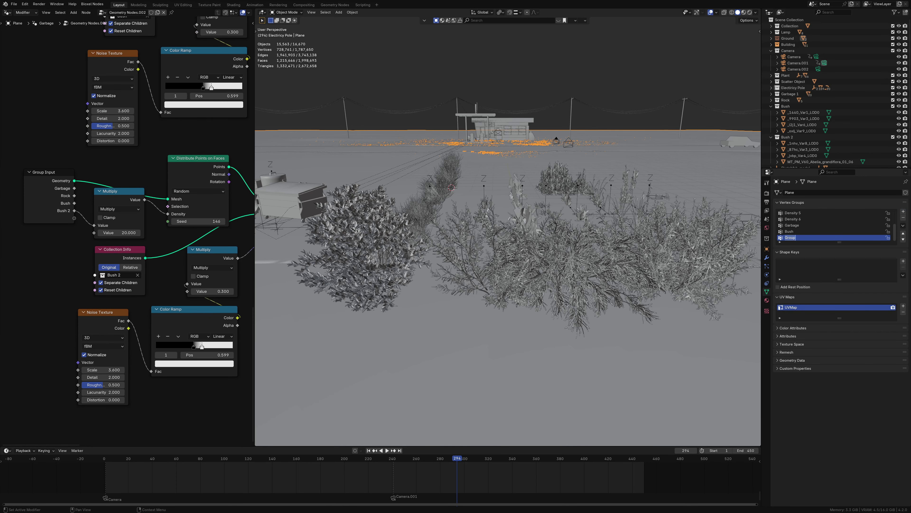
{"action": "left_click", "coordinate": [767, 257]}
{"action": "left_click", "coordinate": [859, 313]}
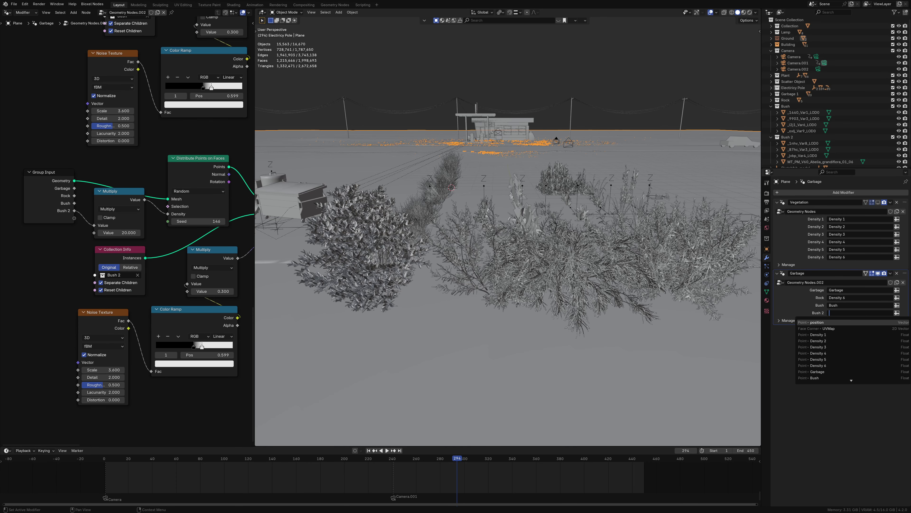
{"action": "left_click", "coordinate": [817, 378]}
{"action": "scroll", "coordinate": [194, 200], "scroll_direction": "down", "scroll_amount": 3}
{"action": "scroll", "coordinate": [195, 200], "scroll_direction": "down", "scroll_amount": 2}
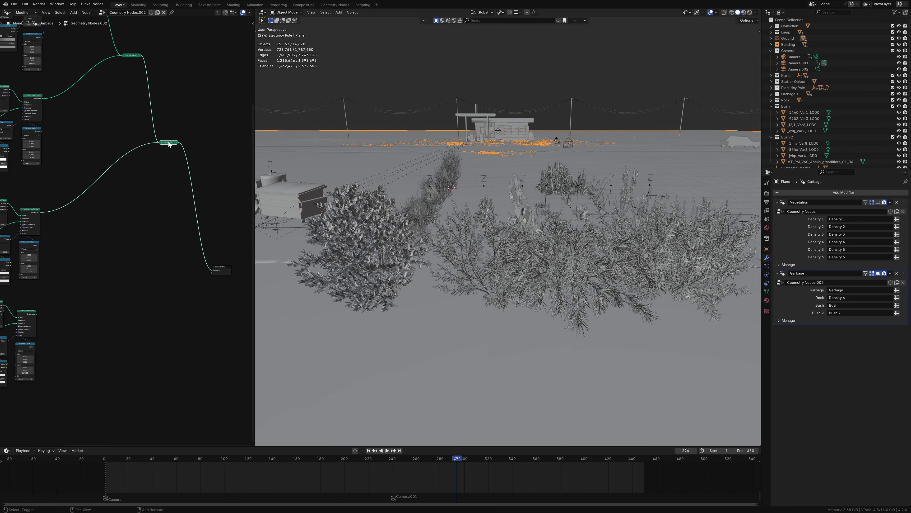
{"action": "scroll", "coordinate": [121, 314], "scroll_direction": "up", "scroll_amount": 5}
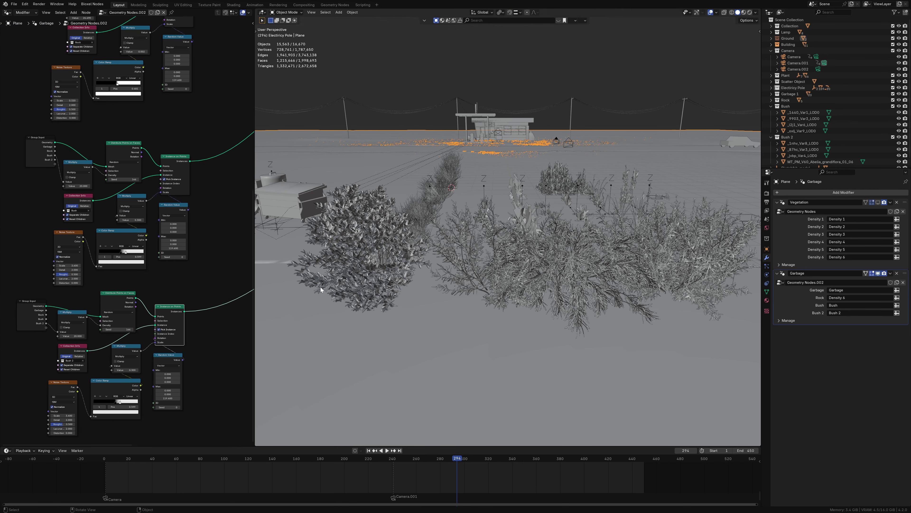
{"action": "mouse_move", "coordinate": [502, 215]}
{"action": "middle_mouse_down"}
{"action": "mouse_move", "coordinate": [494, 280]}
{"action": "mouse_move", "coordinate": [443, 125]}
{"action": "middle_mouse_up"}
{"action": "key", "text": "ctrl+s"}
Step: Weight-paint extra bush density onto bare spots of the ground from a top-down view
{"action": "left_click", "coordinate": [288, 46]}
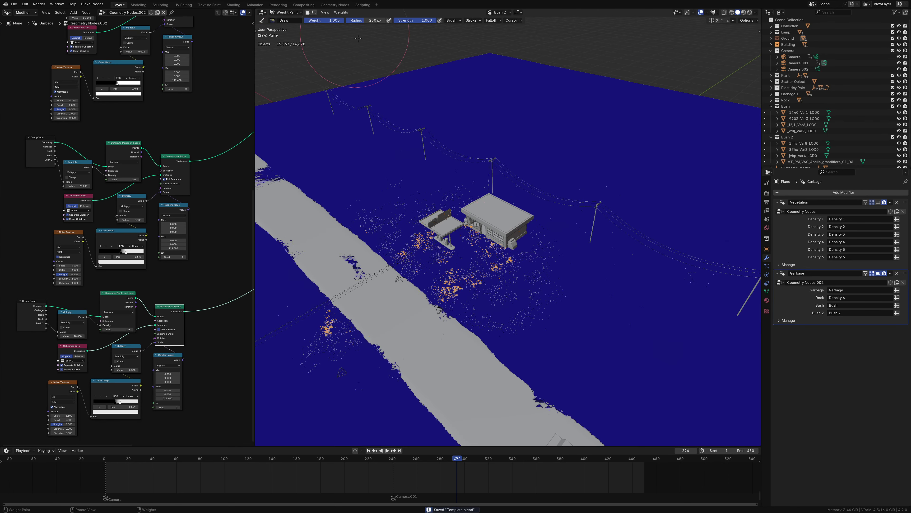
{"action": "middle_click_drag", "start_coordinate": [502, 251], "coordinate": [495, 216]}
{"action": "scroll", "coordinate": [122, 287], "scroll_direction": "up", "scroll_amount": 3}
{"action": "double_click", "coordinate": [128, 293]}
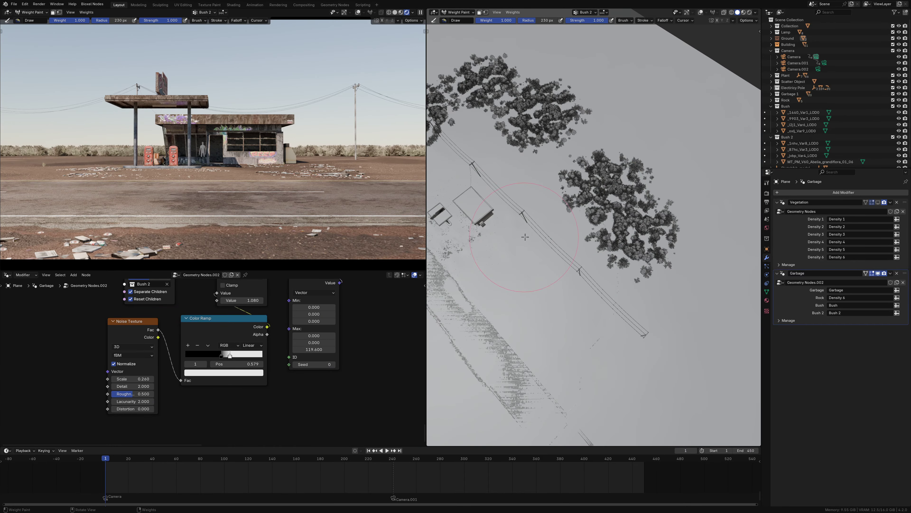
{"action": "middle_click_drag", "start_coordinate": [525, 237], "coordinate": [559, 244]}
{"action": "left_click_drag", "start_coordinate": [579, 249], "coordinate": [604, 228]}
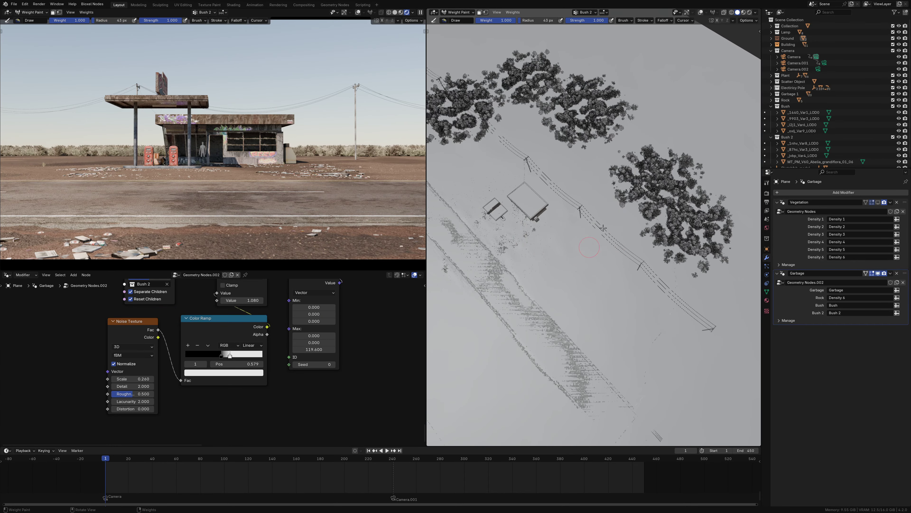
{"action": "key", "text": "f"}
{"action": "left_click", "coordinate": [561, 177]}
{"action": "left_click", "coordinate": [623, 281]}
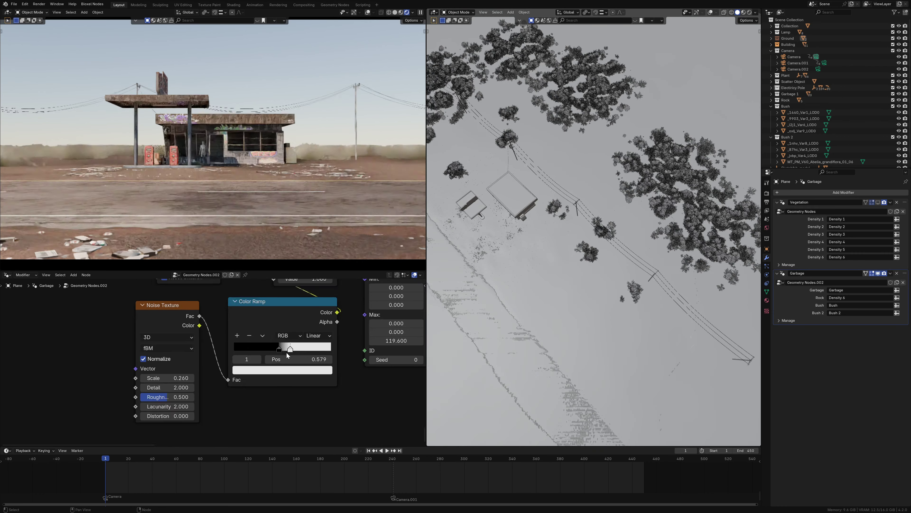
Step: Move the Color Ramp stop to 0.559 and scrub the camera animation from frame 194 to 220
{"action": "left_click_drag", "start_coordinate": [326, 361], "coordinate": [351, 361]}
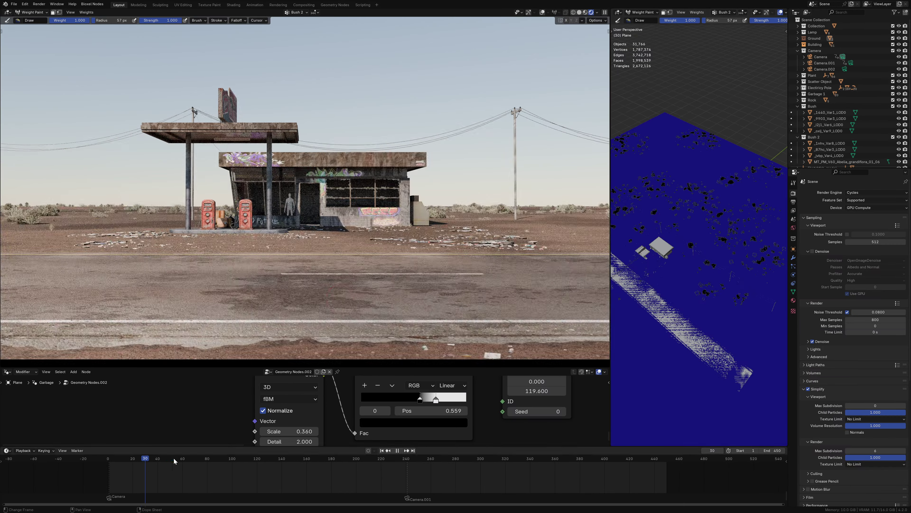
{"action": "left_click_drag", "start_coordinate": [174, 461], "coordinate": [349, 460]}
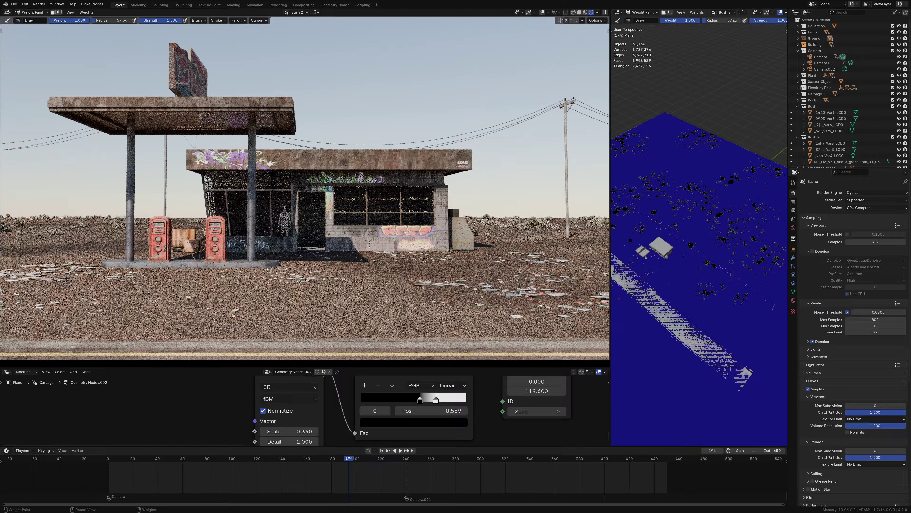
{"action": "key", "text": "space"}
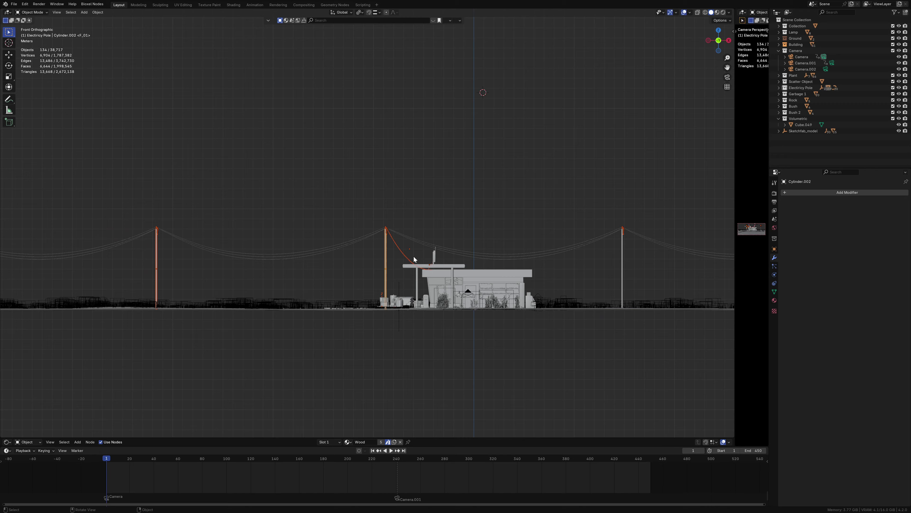
Step: Enter Edit Mode on the middle pole and start raising its top along Z
{"action": "key", "text": "Tab"}
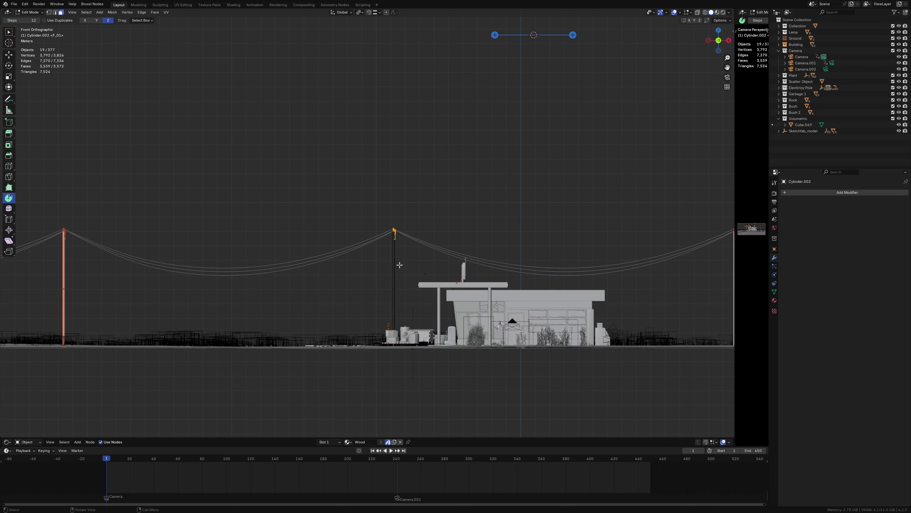
{"action": "key", "text": "g"}
{"action": "key", "text": "z"}
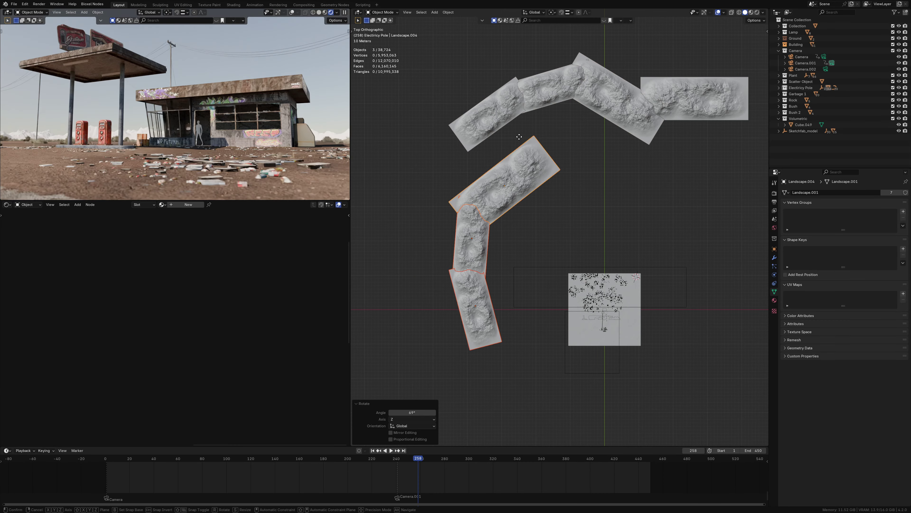
Step: Confirm the landscape piece's position and play the animation through the scene camera
{"action": "left_click", "coordinate": [520, 137]}
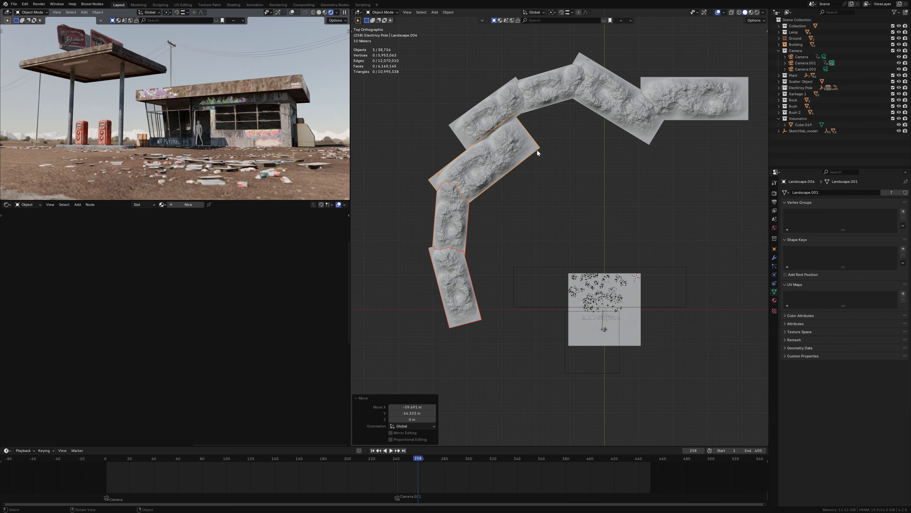
{"action": "key", "text": "KP_0"}
{"action": "left_click", "coordinate": [568, 464]}
{"action": "key", "text": "space"}
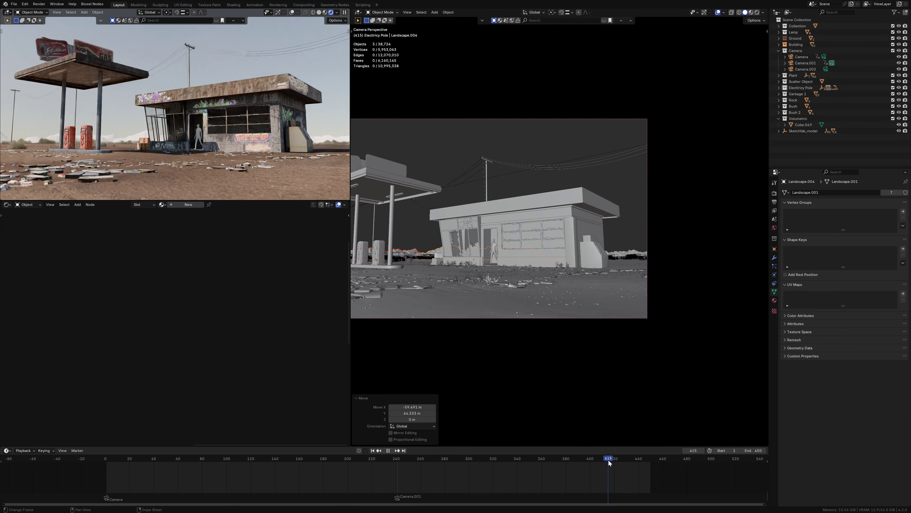
{"action": "key", "text": "shift+Left"}
{"action": "key", "text": "space"}
Step: Duplicate the mountain piece Landscape.001 and lift the copy 5.6 m along Z
{"action": "left_click", "coordinate": [488, 266]}
{"action": "scroll", "coordinate": [488, 266], "scroll_direction": "up", "scroll_amount": 5}
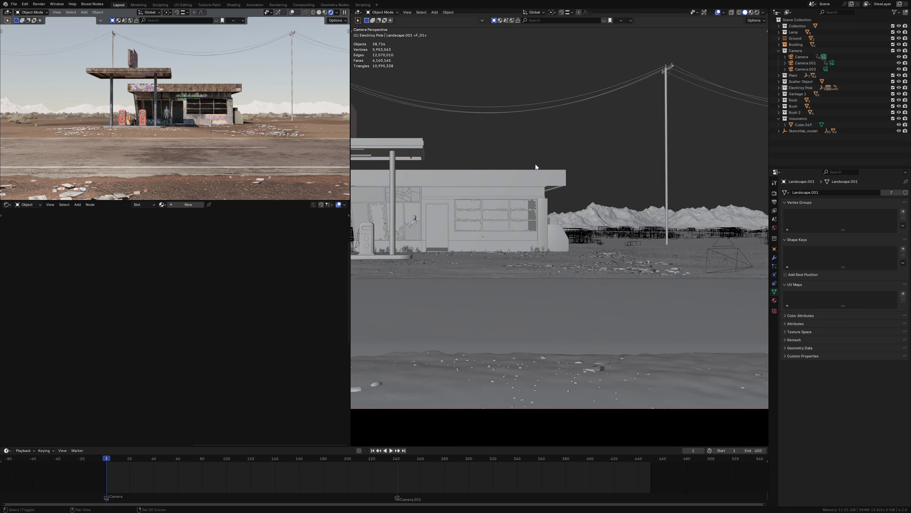
{"action": "scroll", "coordinate": [536, 167], "scroll_direction": "down", "scroll_amount": 5}
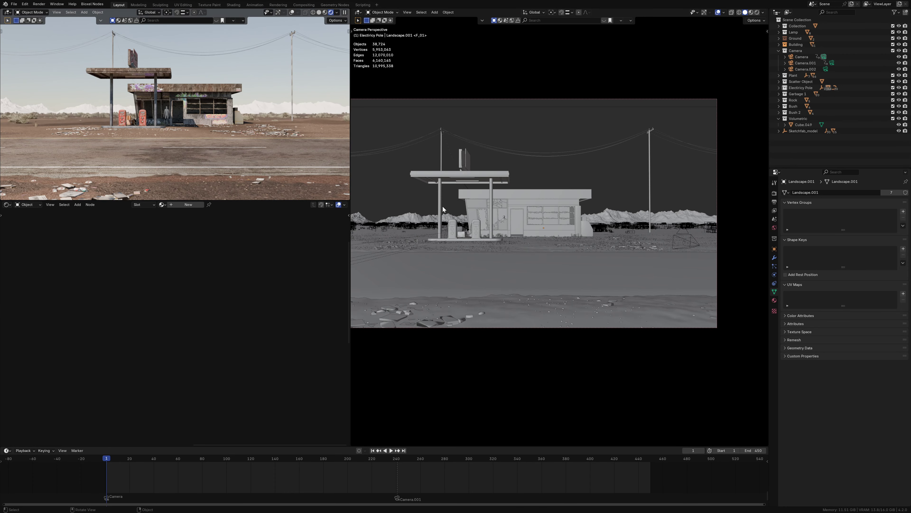
{"action": "left_click_drag", "start_coordinate": [176, 201], "coordinate": [175, 270]}
{"action": "key", "text": "KP_0"}
{"action": "left_click", "coordinate": [517, 230]}
{"action": "key", "text": "shift+d"}
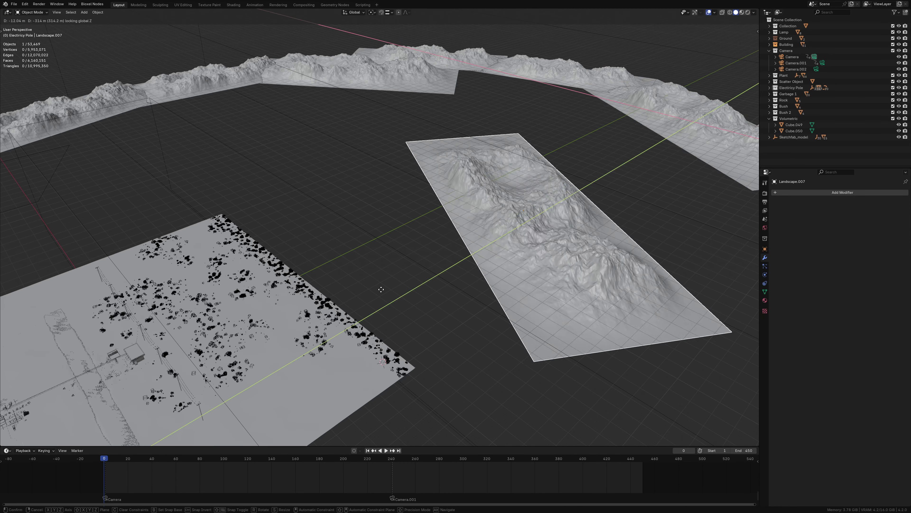
{"action": "type", "text": "gz"}
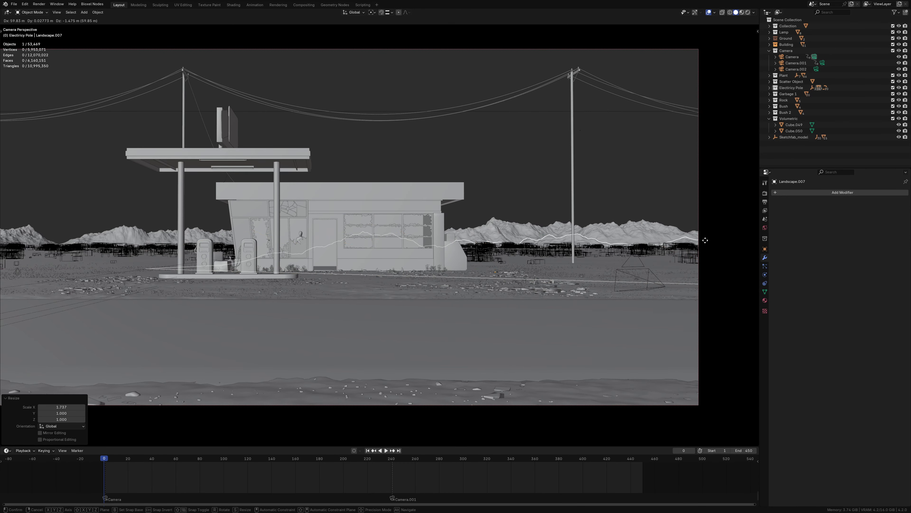
{"action": "type", "text": "5.6"}
{"action": "key", "text": "Return"}
Step: Flatten the copy along Z, check the camera view in Rendered shading, and save
{"action": "key", "text": "s"}
{"action": "key", "text": "z"}
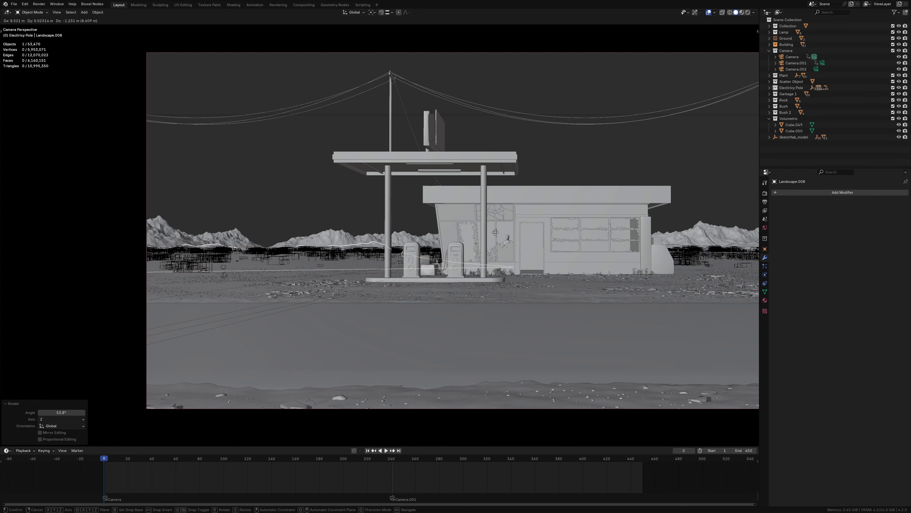
{"action": "left_click", "coordinate": [495, 231]}
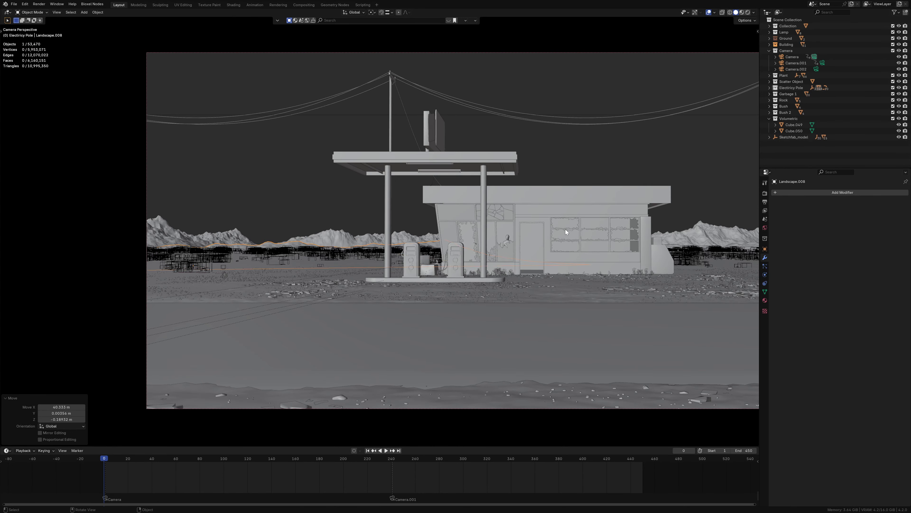
{"action": "key", "text": "z"}
{"action": "left_click", "coordinate": [528, 206]}
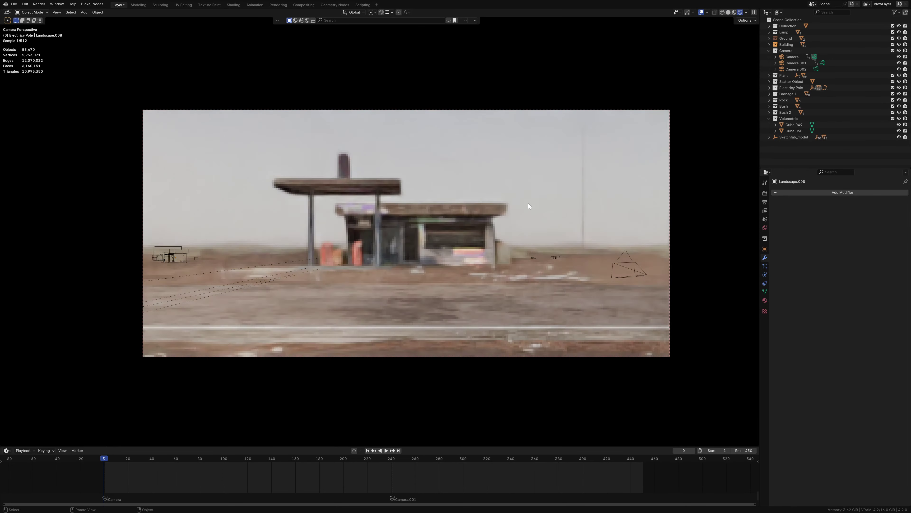
{"action": "key", "text": "ctrl+s"}
{"action": "middle_click_drag", "start_coordinate": [528, 203], "coordinate": [505, 248], "text": "shift"}
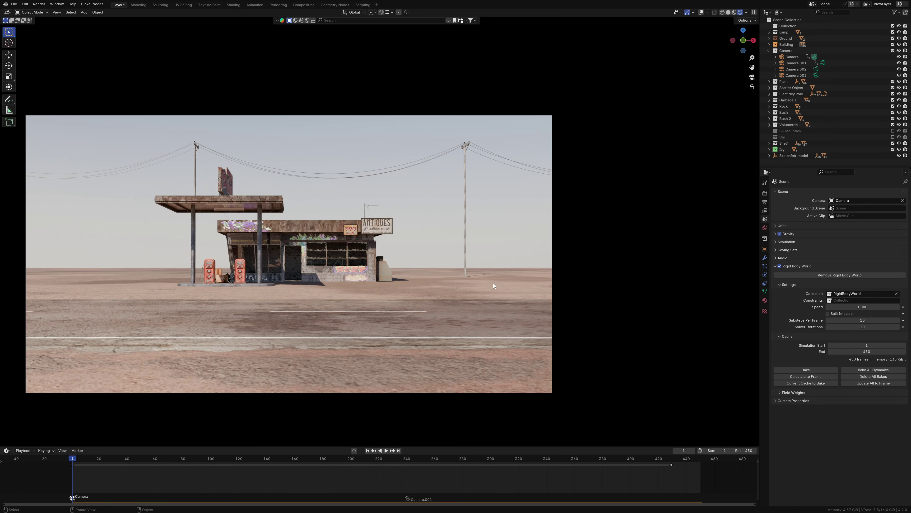
{"action": "key", "text": "space"}
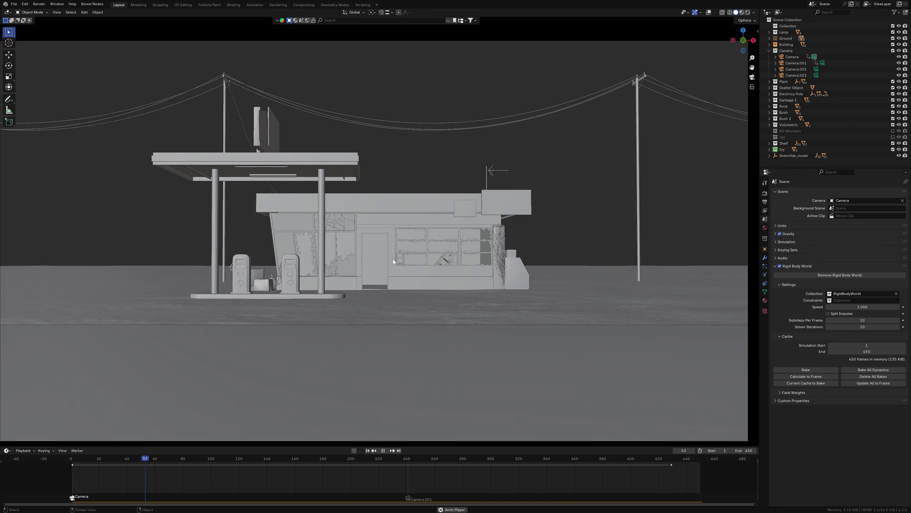
Step: Replay the animation to watch the sign fall, then stop back at frame 1
{"action": "key", "text": "Escape"}
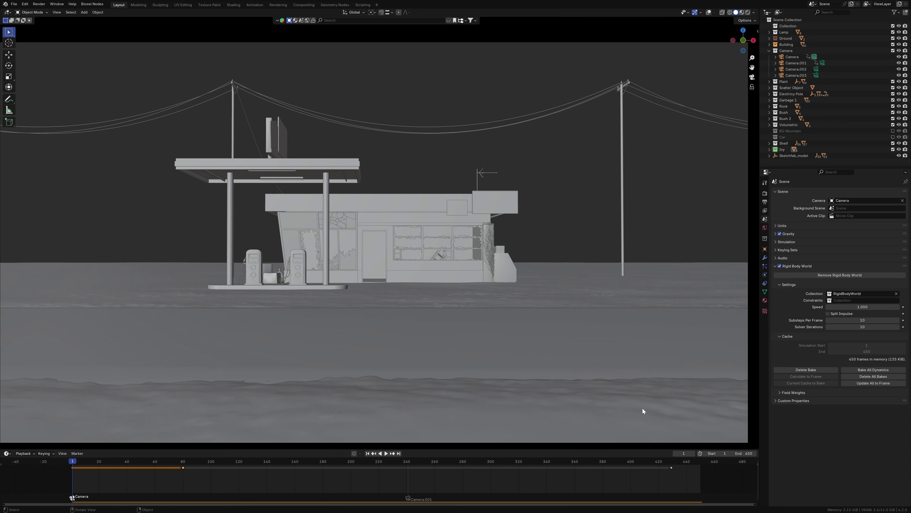
{"action": "key", "text": "space"}
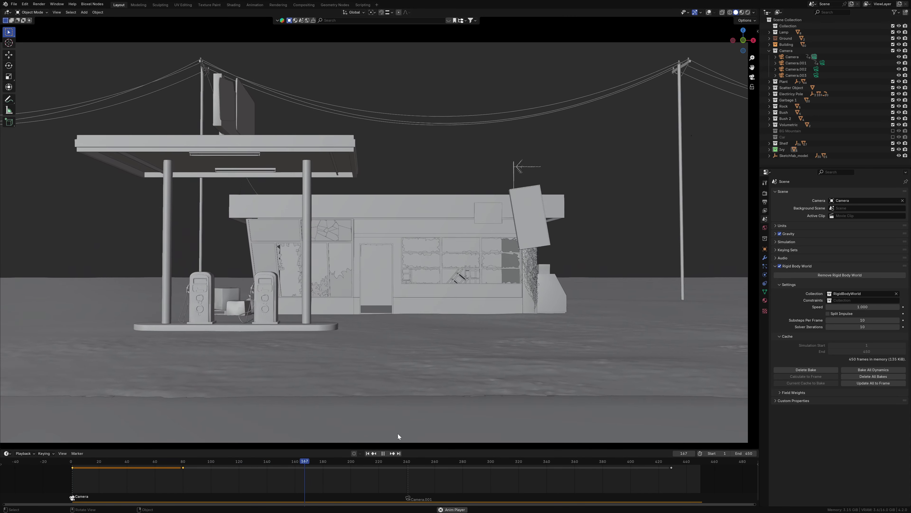
{"action": "key", "text": "Escape"}
Step: Shrink the sign to 0.295 scale and raise it onto the shop wall above the windows
{"action": "key", "text": "KP_Decimal"}
{"action": "key", "text": "s"}
{"action": "left_click", "coordinate": [515, 204]}
{"action": "key", "text": "g"}
{"action": "key", "text": "z"}
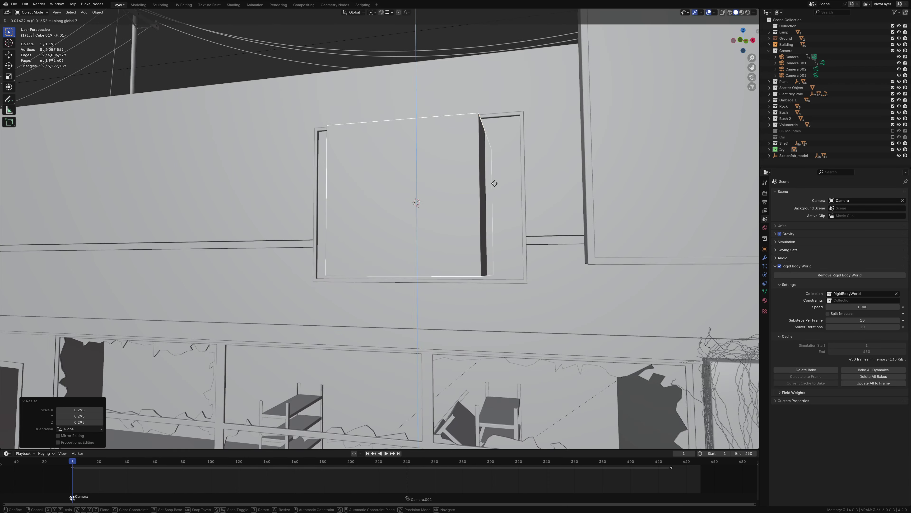
{"action": "left_click", "coordinate": [495, 183]}
{"action": "key", "text": "KP_1"}
Step: Widen the sign along X and delete three of its faces in X-ray edit mode
{"action": "key", "text": "s"}
{"action": "key", "text": "x"}
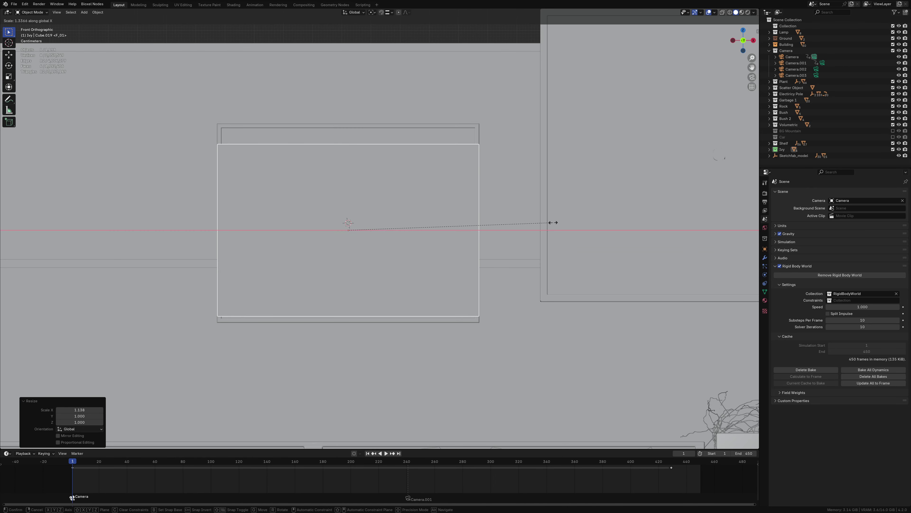
{"action": "left_click", "coordinate": [567, 218]}
{"action": "key", "text": "Tab"}
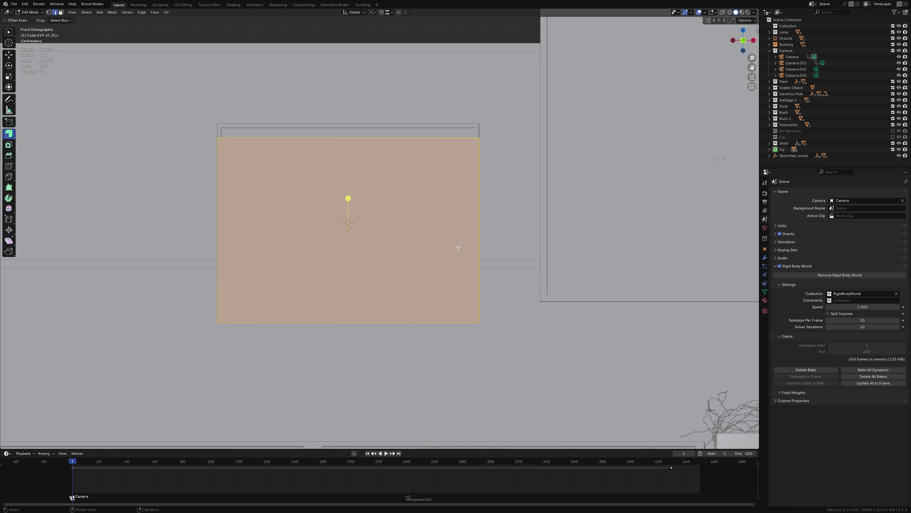
{"action": "key", "text": "shift+z"}
{"action": "key", "text": "x"}
{"action": "left_click", "coordinate": [393, 269]}
{"action": "key", "text": "shift+z"}
{"action": "middle_click_drag", "start_coordinate": [378, 277], "coordinate": [520, 301]}
Step: Add Quick Smoke to the plank and shrink the smoke domain to 0.636
{"action": "left_click", "coordinate": [97, 12]}
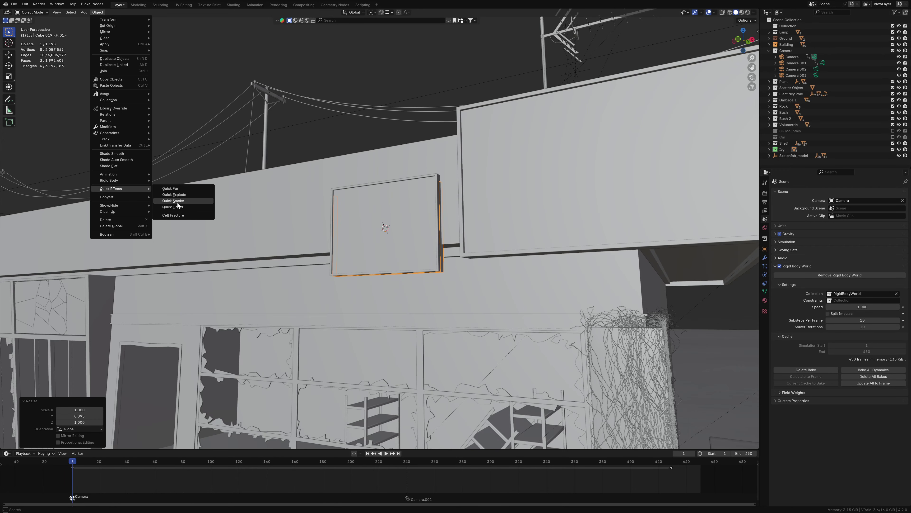
{"action": "left_click", "coordinate": [177, 202]}
{"action": "key", "text": "KP_7"}
{"action": "key", "text": "s"}
{"action": "left_click", "coordinate": [356, 248]}
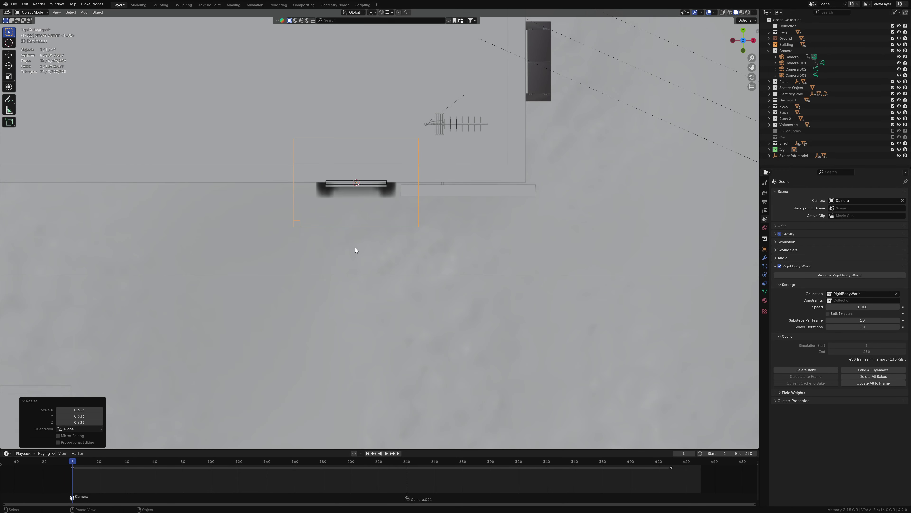
Step: Stretch the smoke domain vertically along Z to make it taller
{"action": "scroll", "coordinate": [359, 215], "scroll_direction": "up", "scroll_amount": 2}
{"action": "scroll", "coordinate": [409, 195], "scroll_direction": "up", "scroll_amount": 5}
{"action": "left_click", "coordinate": [405, 185]}
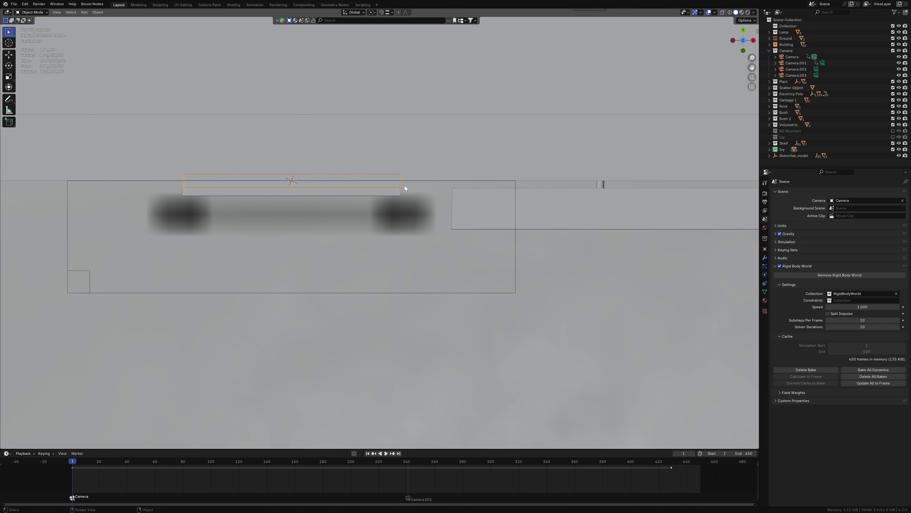
{"action": "key", "text": "s"}
{"action": "key", "text": "z"}
{"action": "left_click", "coordinate": [403, 246]}
{"action": "middle_click_drag", "start_coordinate": [402, 247], "coordinate": [309, 136]}
{"action": "key", "text": "g"}
{"action": "key", "text": "z"}
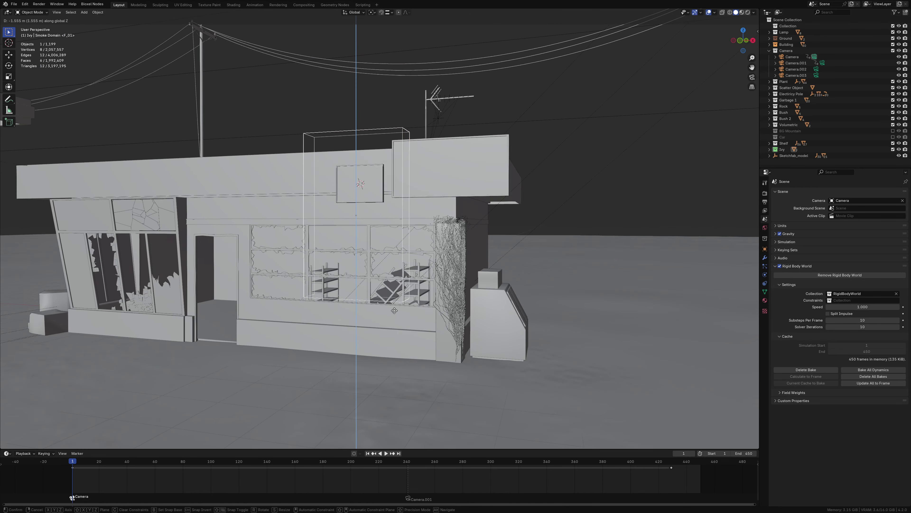
{"action": "key", "text": "Escape"}
Step: Play the smoke simulation, open the domain's Physics settings, and select the emitting sign panel
{"action": "scroll", "coordinate": [390, 366], "scroll_direction": "up", "scroll_amount": 5}
{"action": "mouse_move", "coordinate": [457, 355]}
{"action": "middle_mouse_down"}
{"action": "mouse_move", "coordinate": [388, 274]}
{"action": "mouse_move", "coordinate": [371, 436]}
{"action": "middle_mouse_up"}
{"action": "scroll", "coordinate": [377, 384], "scroll_direction": "down", "scroll_amount": 6}
{"action": "key", "text": "space"}
{"action": "left_click", "coordinate": [764, 274]}
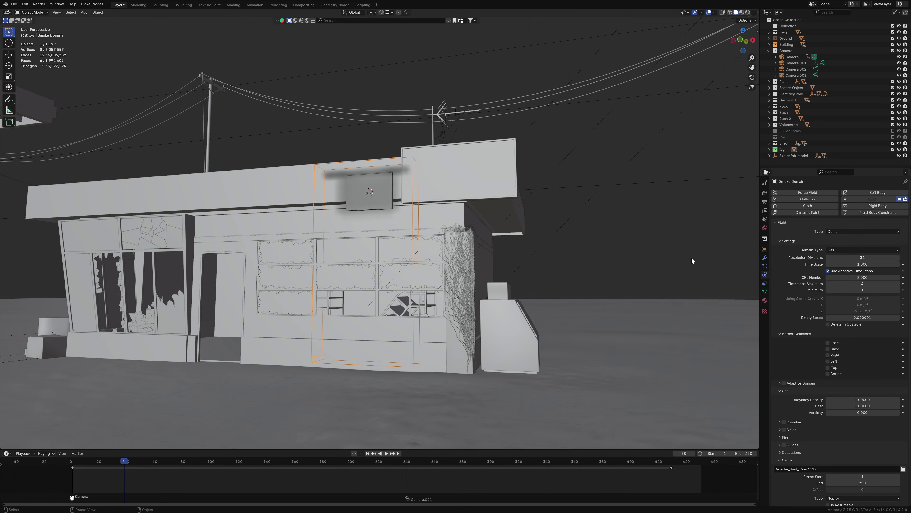
{"action": "scroll", "coordinate": [692, 261], "scroll_direction": "up", "scroll_amount": 5}
{"action": "middle_click_drag", "start_coordinate": [692, 262], "coordinate": [429, 154]}
{"action": "left_click", "coordinate": [429, 154]}
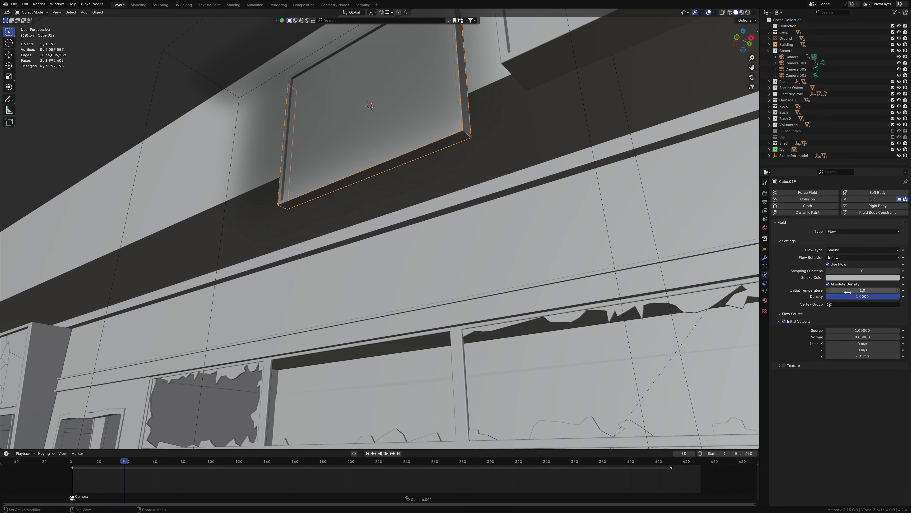
Step: Set the sign emitter's fluid flow behavior to Geometry
{"action": "scroll", "coordinate": [425, 358], "scroll_direction": "down", "scroll_amount": 5}
{"action": "mouse_move", "coordinate": [484, 359]}
{"action": "middle_mouse_down"}
{"action": "mouse_move", "coordinate": [425, 358]}
{"action": "mouse_move", "coordinate": [420, 260]}
{"action": "middle_mouse_up"}
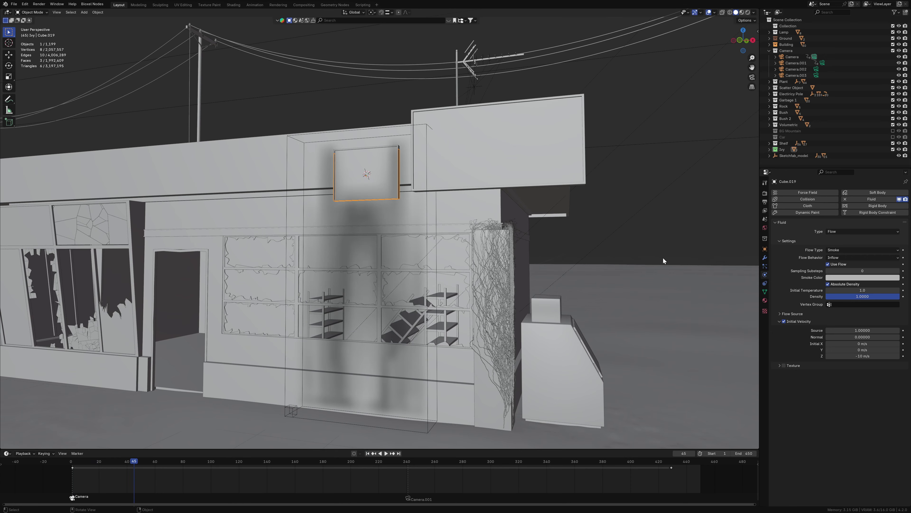
{"action": "left_click", "coordinate": [838, 277]}
{"action": "scroll", "coordinate": [399, 336], "scroll_direction": "down", "scroll_amount": 4}
{"action": "scroll", "coordinate": [405, 327], "scroll_direction": "up", "scroll_amount": 4}
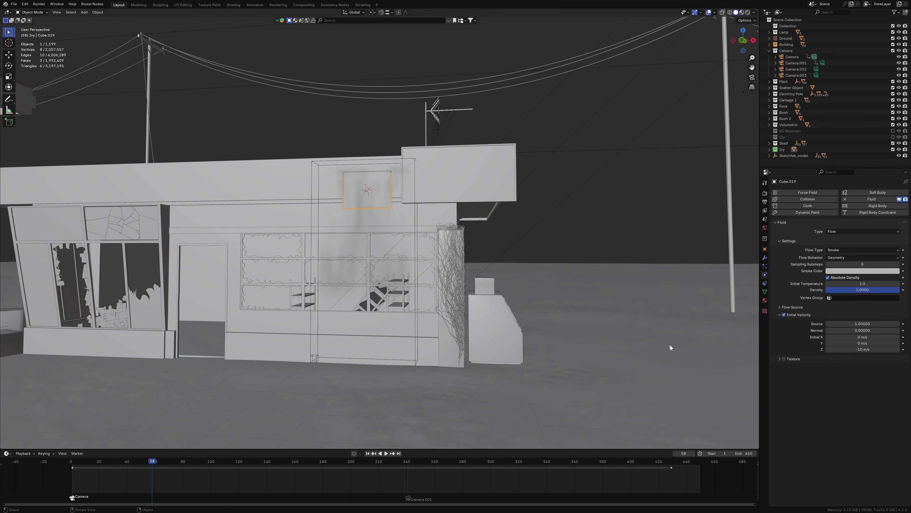
Step: Check the smoke domain's fluid cache start frame and play the smoke from frame 1
{"action": "left_click", "coordinate": [765, 266]}
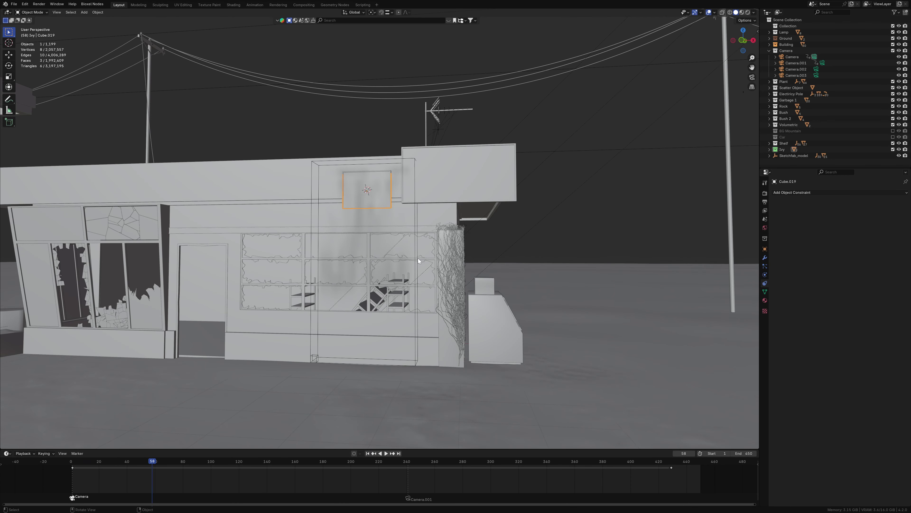
{"action": "scroll", "coordinate": [330, 313], "scroll_direction": "up", "scroll_amount": 3}
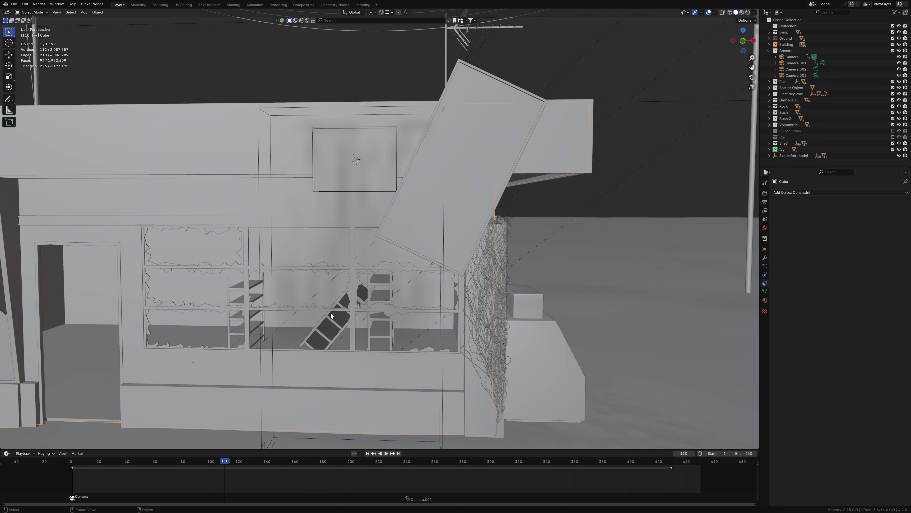
{"action": "left_click", "coordinate": [392, 124]}
{"action": "left_click", "coordinate": [764, 275]}
{"action": "left_click", "coordinate": [863, 435]}
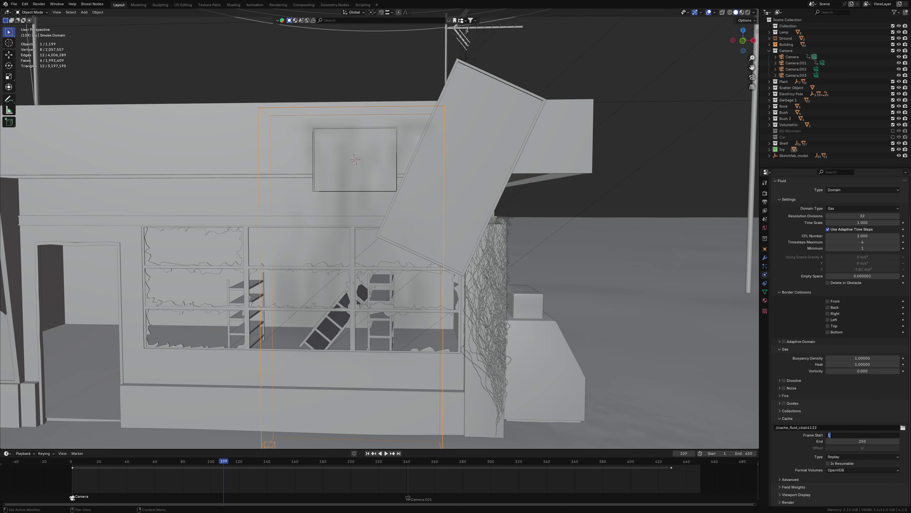
{"action": "scroll", "coordinate": [424, 369], "scroll_direction": "down", "scroll_amount": 2}
{"action": "key", "text": "shift+Left"}
{"action": "key", "text": "space"}
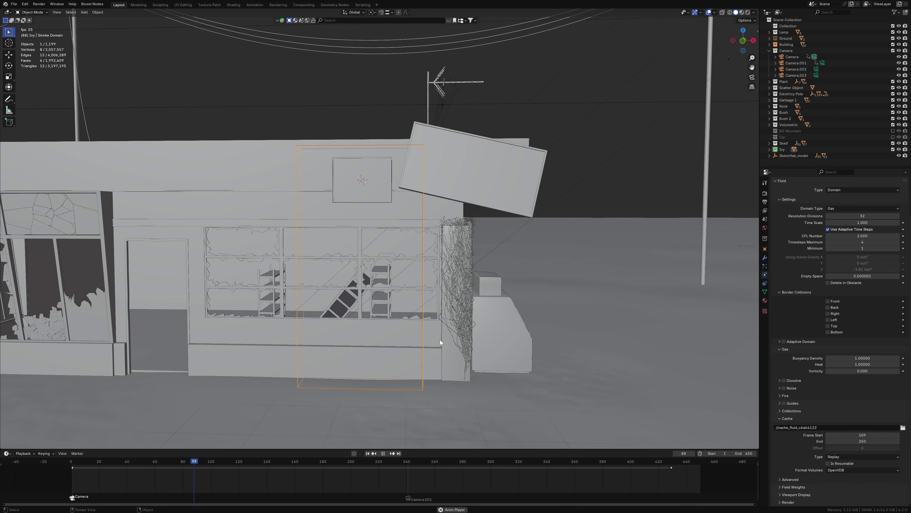
Step: Stop playback, view the whole shop and scene properties, and rewind to the first frame
{"action": "scroll", "coordinate": [440, 340], "scroll_direction": "down", "scroll_amount": 3}
{"action": "middle_click_drag", "start_coordinate": [373, 219], "coordinate": [375, 194]}
{"action": "key", "text": "space"}
{"action": "left_click", "coordinate": [765, 218]}
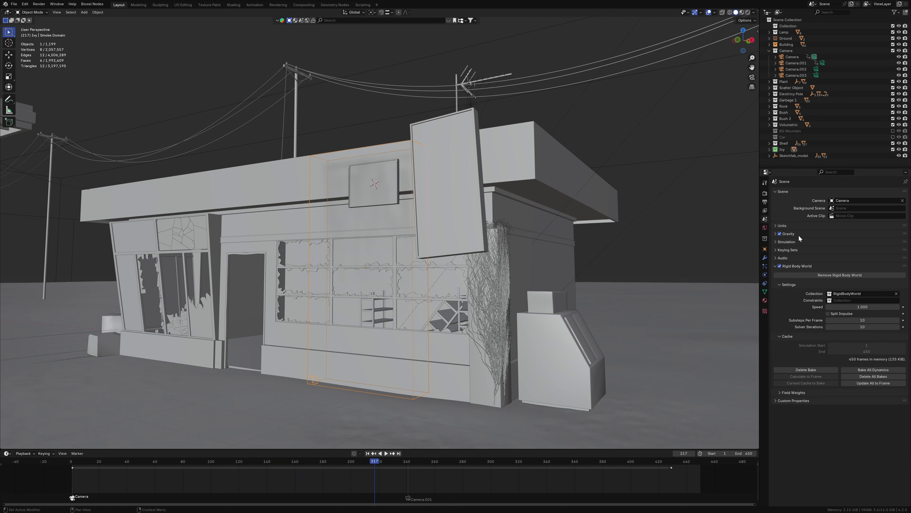
{"action": "scroll", "coordinate": [831, 242], "scroll_direction": "up", "scroll_amount": 2}
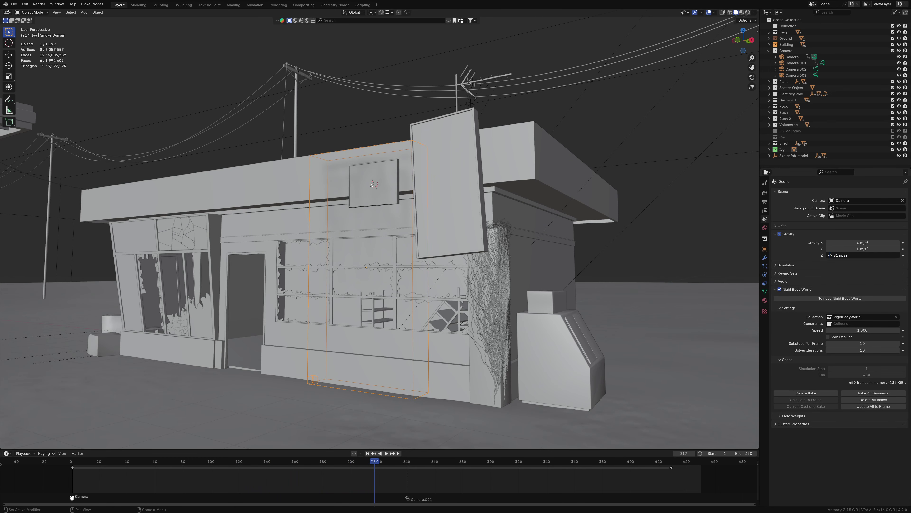
{"action": "key", "text": "shift+Left"}
Step: Set the smoke-emitting sign panel's fluid density to 2
{"action": "left_click", "coordinate": [765, 283]}
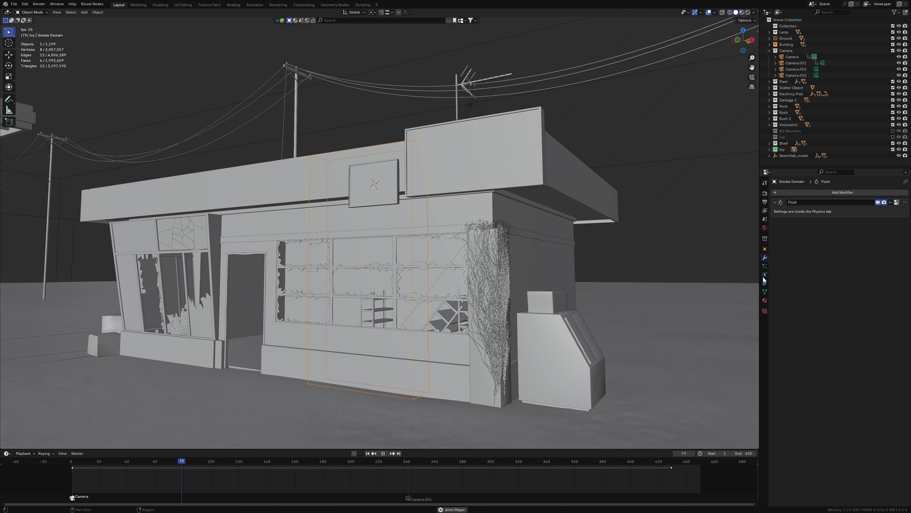
{"action": "left_click", "coordinate": [373, 191]}
{"action": "scroll", "coordinate": [442, 250], "scroll_direction": "up", "scroll_amount": 3}
{"action": "scroll", "coordinate": [467, 231], "scroll_direction": "up", "scroll_amount": 3}
{"action": "left_click", "coordinate": [765, 275]}
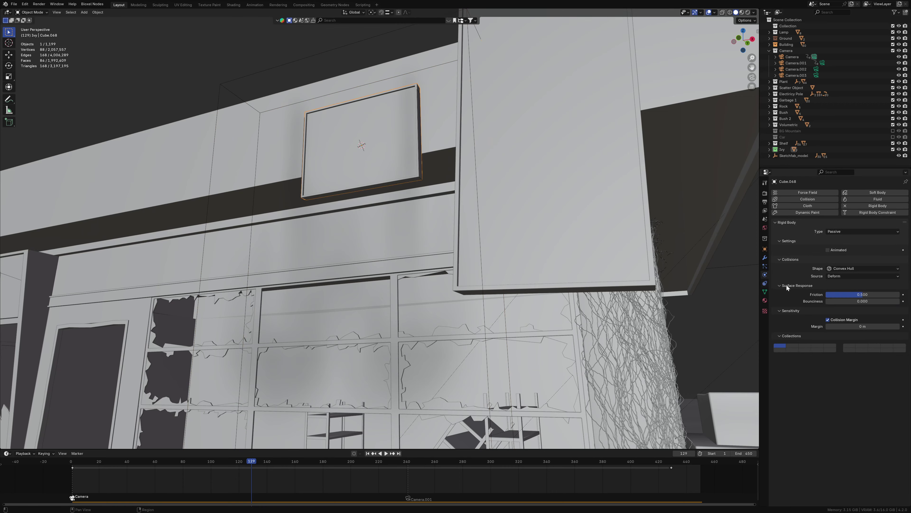
{"action": "scroll", "coordinate": [382, 148], "scroll_direction": "up", "scroll_amount": 3}
{"action": "scroll", "coordinate": [511, 73], "scroll_direction": "up", "scroll_amount": 3}
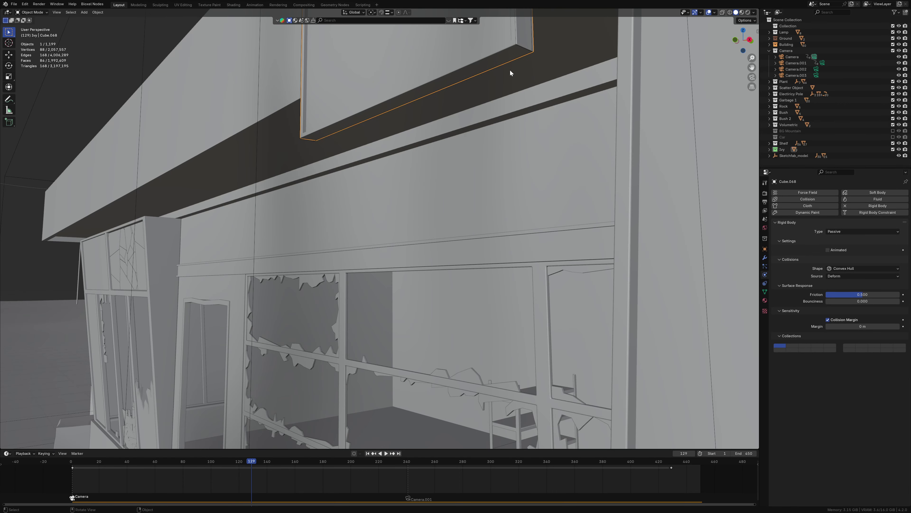
{"action": "left_click", "coordinate": [517, 40]}
{"action": "type", "text": "2"}
{"action": "key", "text": "Return"}
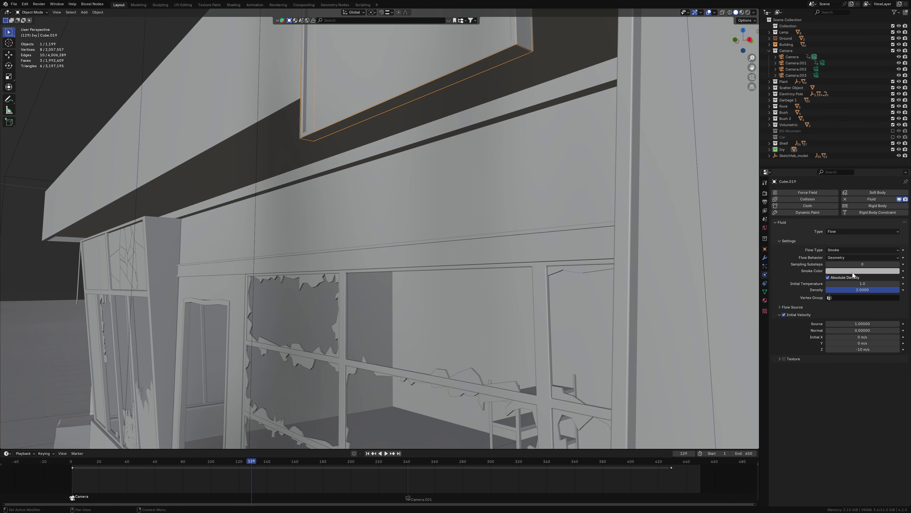
Step: Set the emitter's initial Z velocity to about -14.7 m/s, testing with playback
{"action": "scroll", "coordinate": [589, 303], "scroll_direction": "down", "scroll_amount": 5}
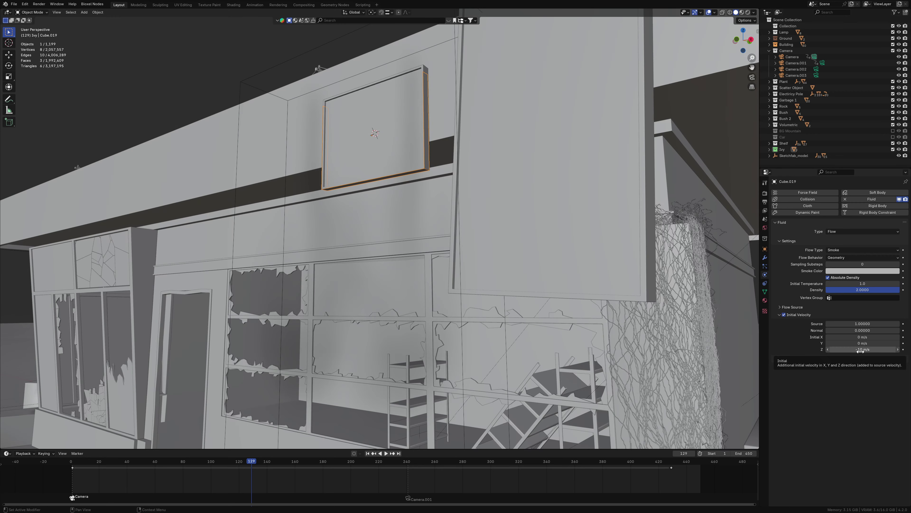
{"action": "key", "text": "shift+Left"}
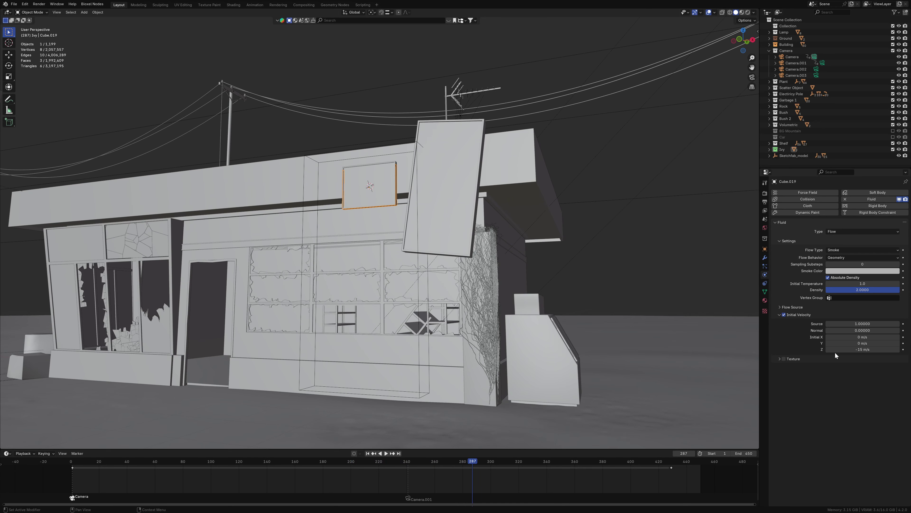
{"action": "left_click_drag", "start_coordinate": [863, 349], "coordinate": [865, 348]}
{"action": "key", "text": "shift+Left"}
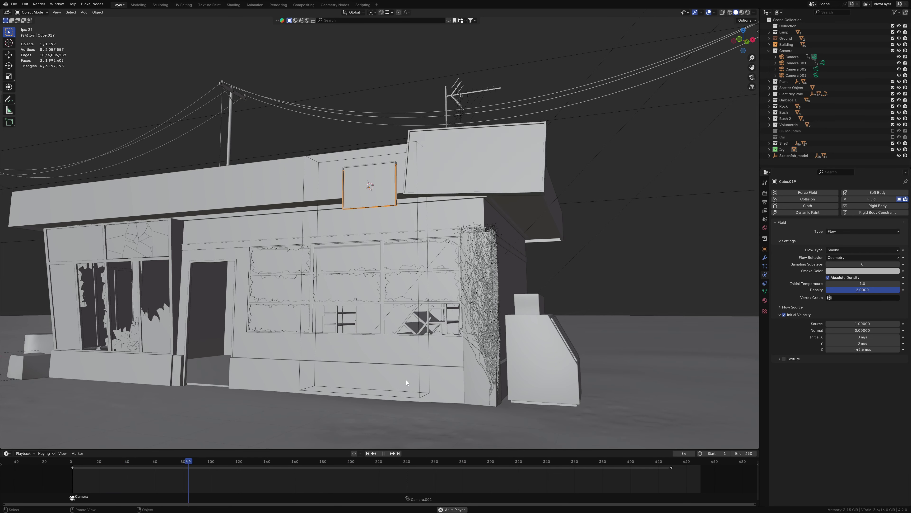
{"action": "key", "text": "space"}
{"action": "left_click_drag", "start_coordinate": [863, 349], "coordinate": [879, 349]}
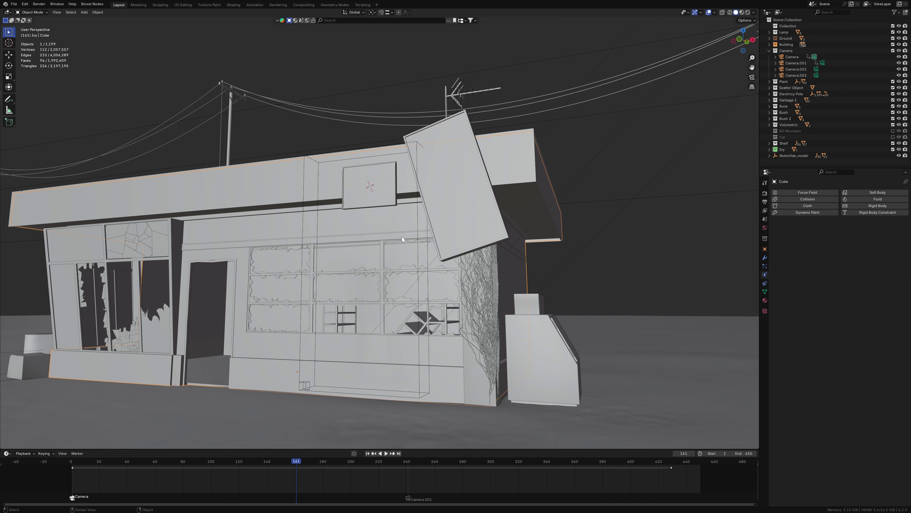
Step: Enable Dissolve and Noise on the smoke domain, with dissolve time 25
{"action": "left_click", "coordinate": [349, 386]}
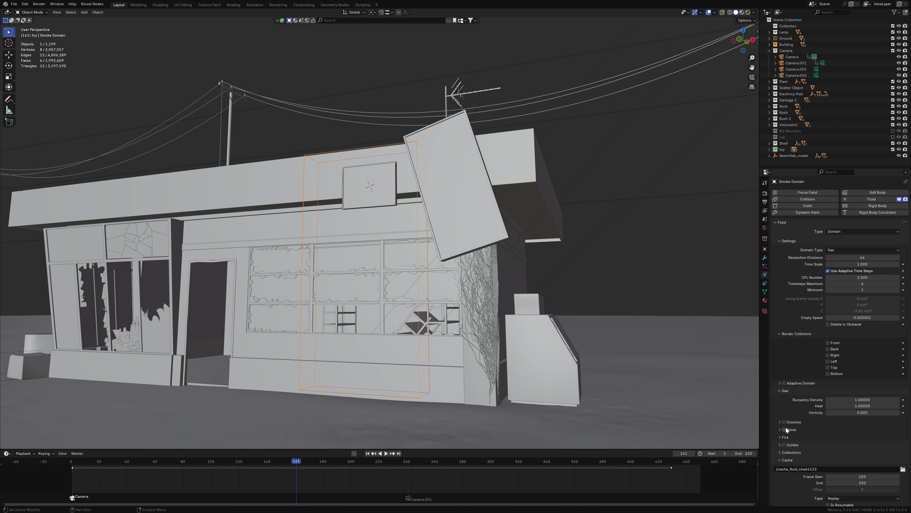
{"action": "left_click_drag", "start_coordinate": [786, 428], "coordinate": [787, 422]}
{"action": "key", "text": "shift+Left"}
{"action": "key", "text": "shift+Left"}
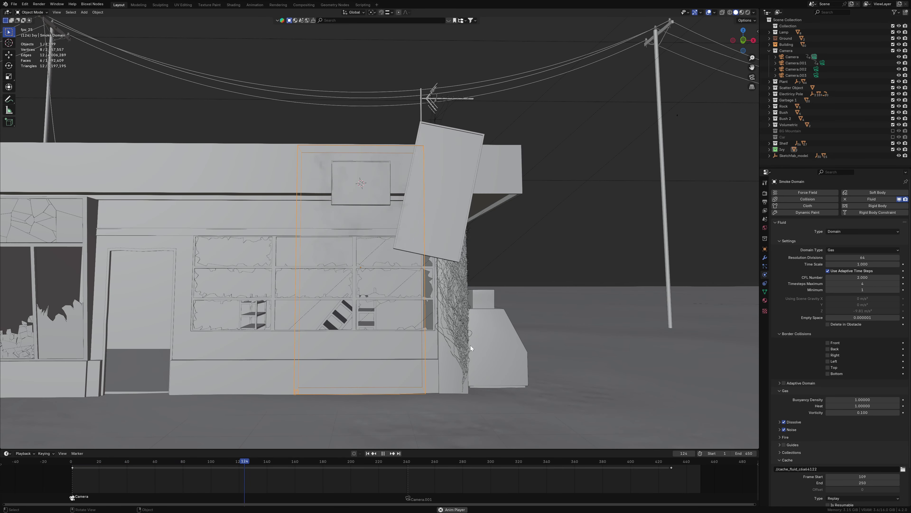
{"action": "key", "text": "space"}
{"action": "left_click", "coordinate": [789, 425]}
{"action": "double_click", "coordinate": [863, 431]}
{"action": "type", "text": "25"}
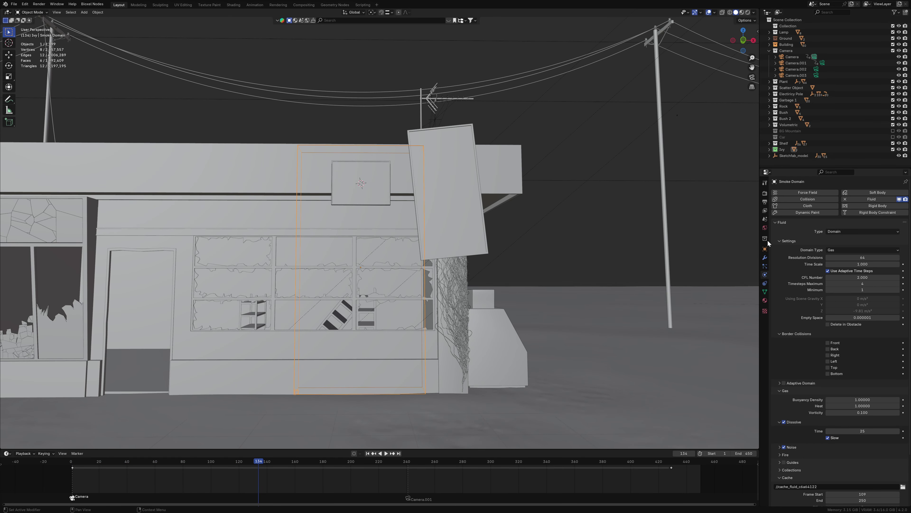
Step: Replay the smoke and orbit under the sign to inspect the emitter panel at frame 126
{"action": "left_click", "coordinate": [367, 453]}
{"action": "key", "text": "space"}
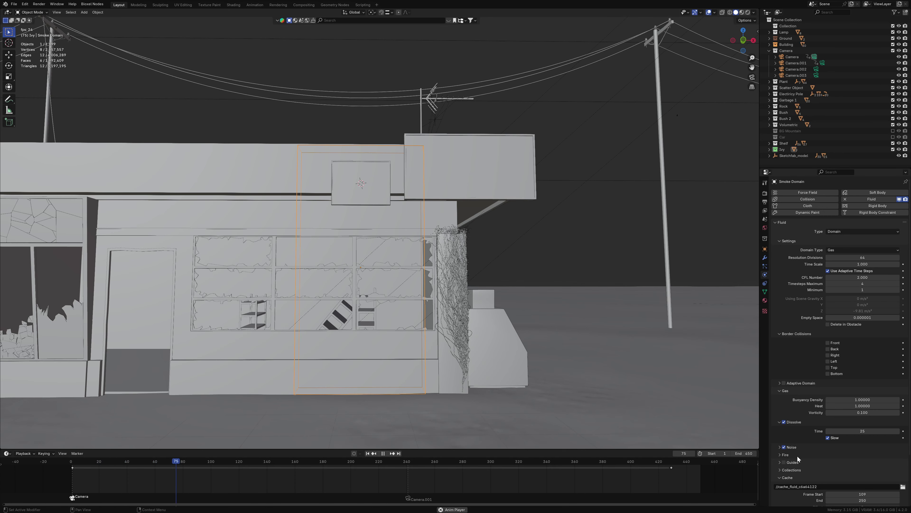
{"action": "scroll", "coordinate": [798, 459], "scroll_direction": "down", "scroll_amount": 5}
{"action": "left_click_drag", "start_coordinate": [225, 463], "coordinate": [193, 465]}
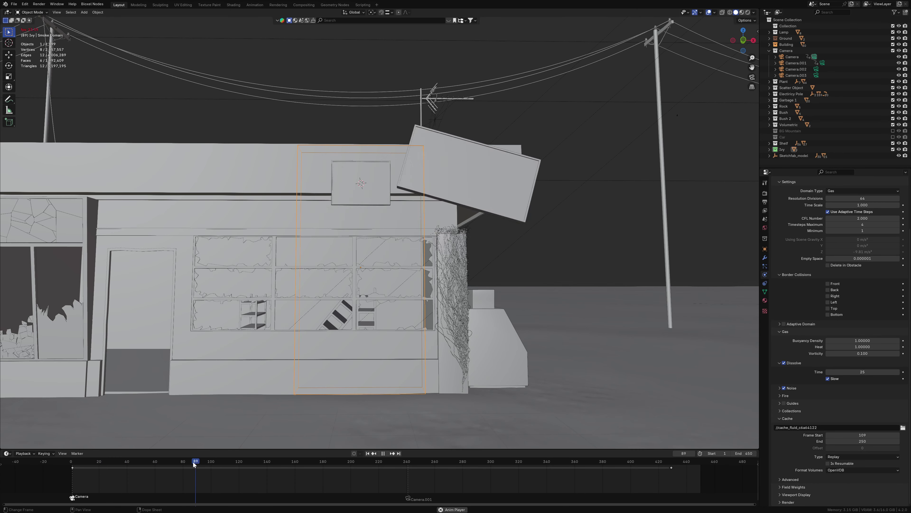
{"action": "key", "text": "space"}
{"action": "middle_click_drag", "start_coordinate": [273, 359], "coordinate": [321, 325]}
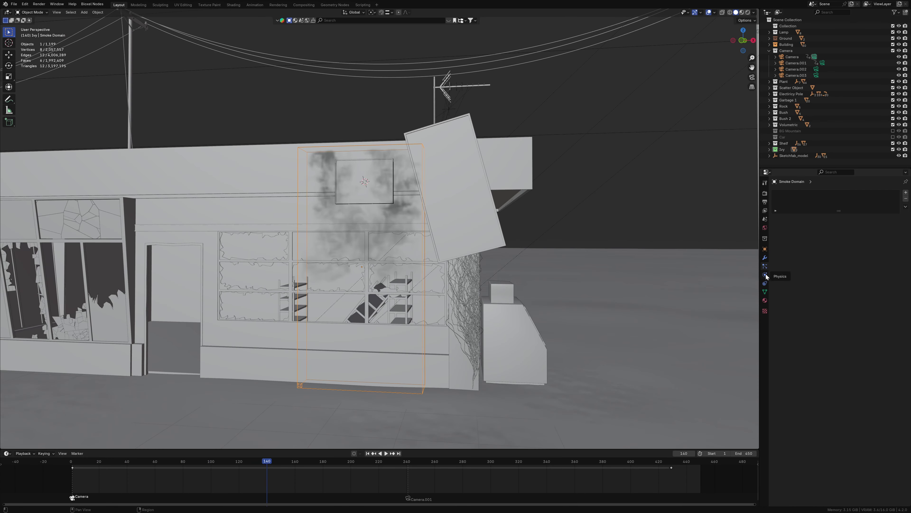
{"action": "middle_click_drag", "start_coordinate": [359, 251], "coordinate": [314, 156]}
{"action": "left_click", "coordinate": [319, 144]}
{"action": "left_click", "coordinate": [505, 63]}
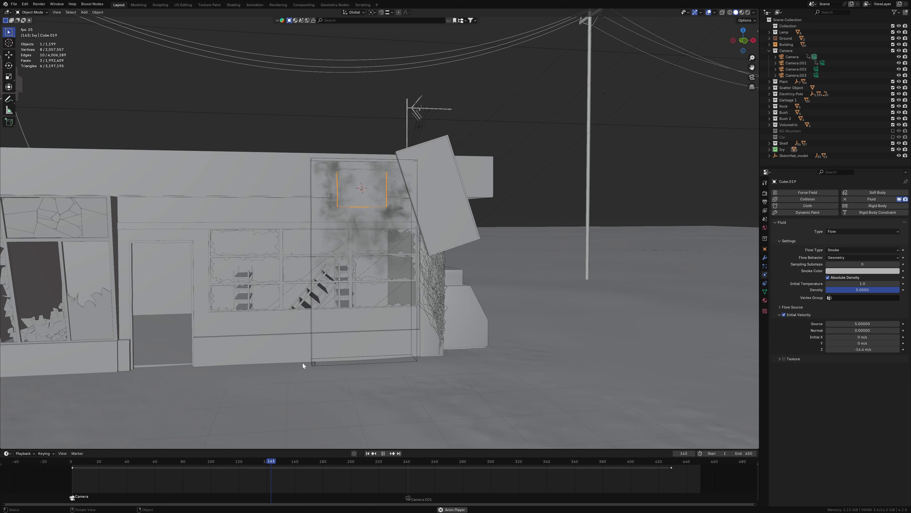
{"action": "left_click", "coordinate": [210, 461]}
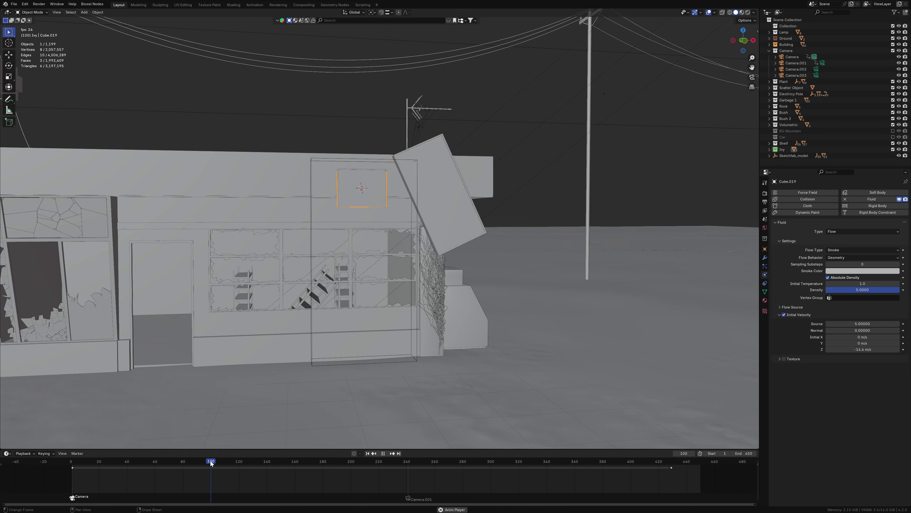
{"action": "key", "text": "space"}
{"action": "left_click", "coordinate": [414, 347]}
Step: Enable Adaptive Domain on the smoke domain and set buoyancy density to 0.5, testing playback
{"action": "left_click", "coordinate": [801, 383]}
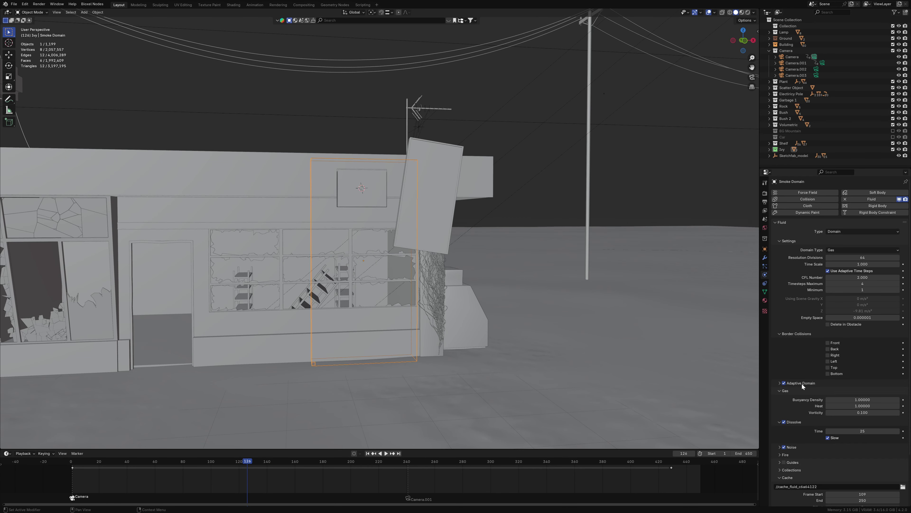
{"action": "left_click", "coordinate": [863, 407]}
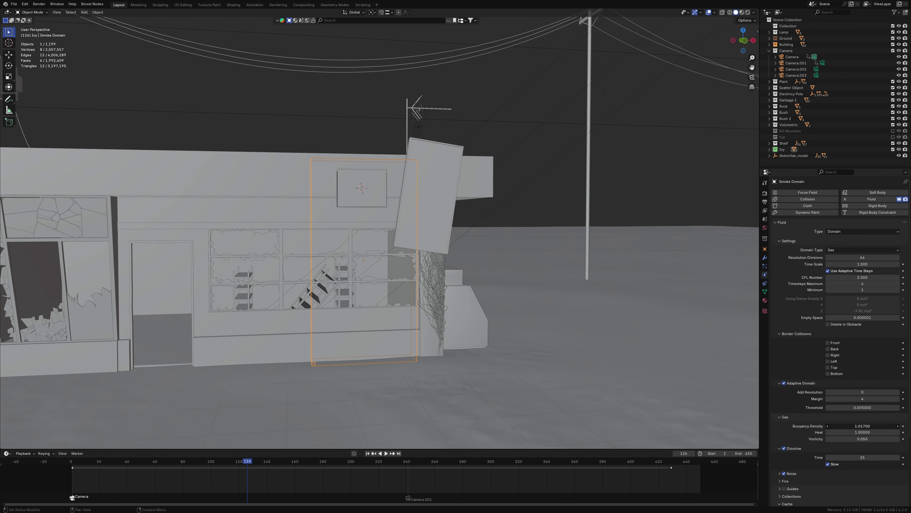
{"action": "left_click", "coordinate": [367, 453]}
{"action": "key", "text": "space"}
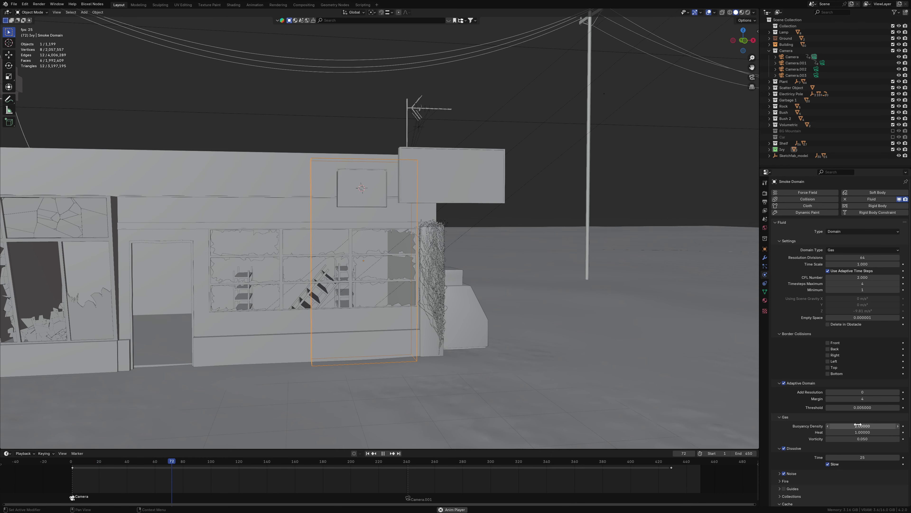
{"action": "key", "text": "space"}
{"action": "type", "text": ".5"}
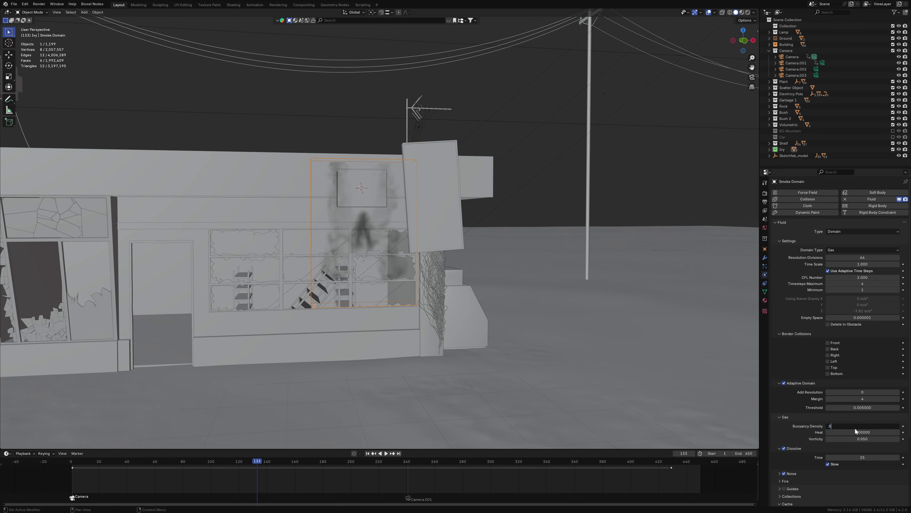
{"action": "key", "text": "Return"}
{"action": "left_click", "coordinate": [368, 453]}
{"action": "key", "text": "space"}
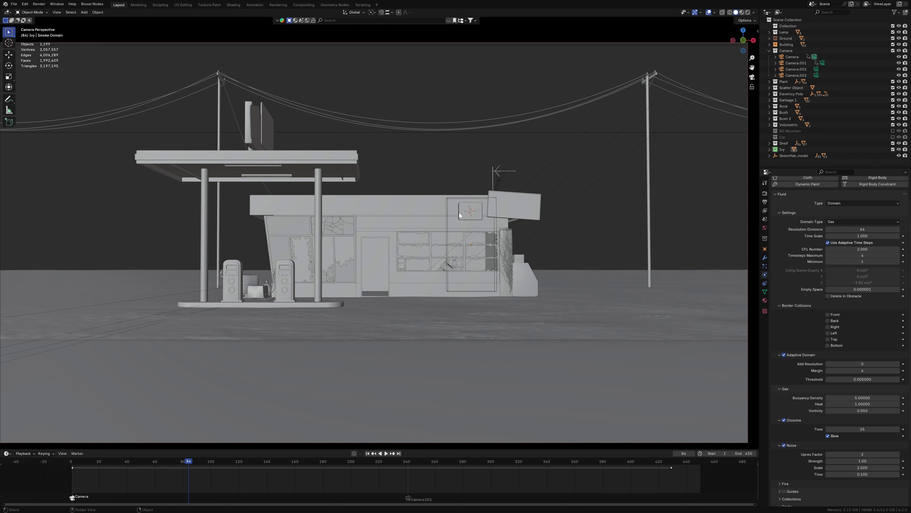
Step: Play the smoke simulation from the start with the sign emitter selected
{"action": "left_click", "coordinate": [460, 215]}
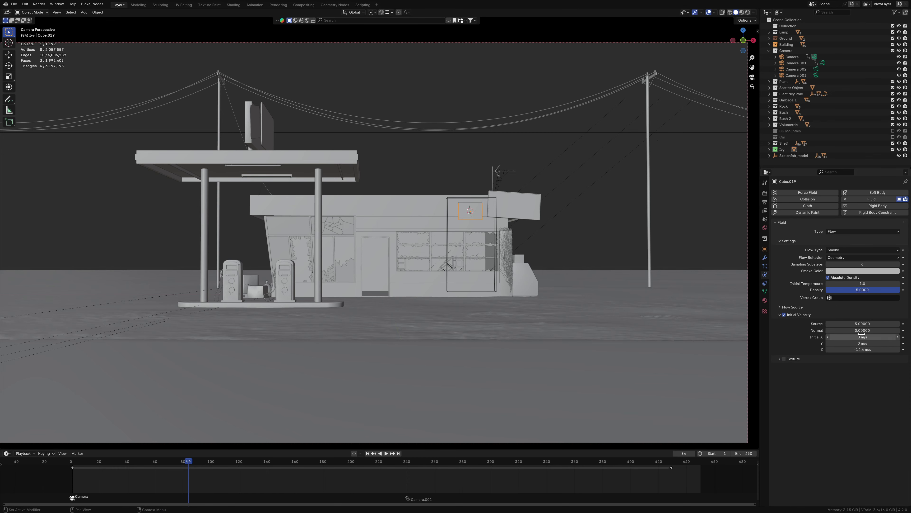
{"action": "key", "text": "space"}
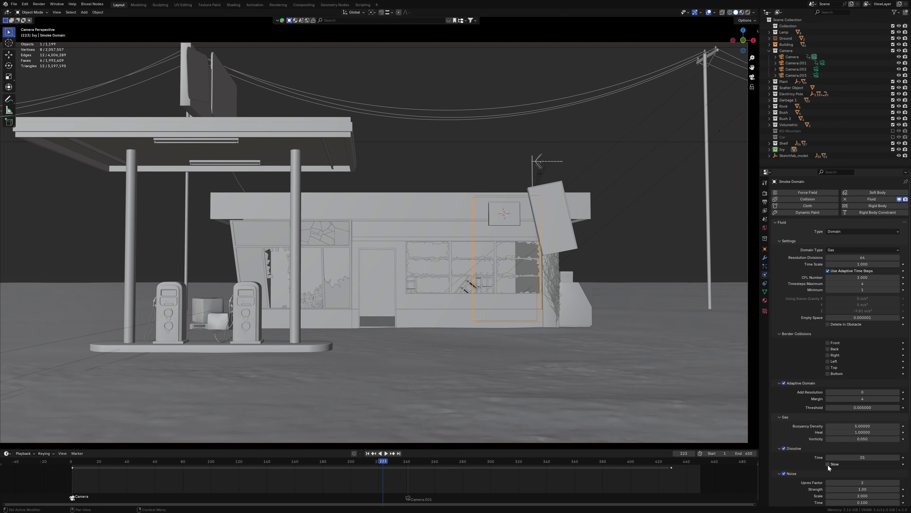
{"action": "key", "text": "shift+Left"}
{"action": "key", "text": "space"}
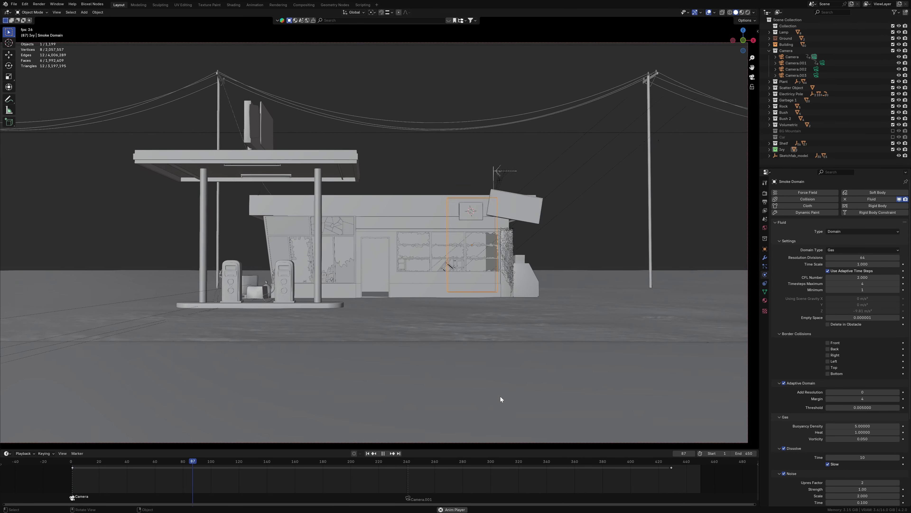
{"action": "left_click", "coordinate": [369, 453]}
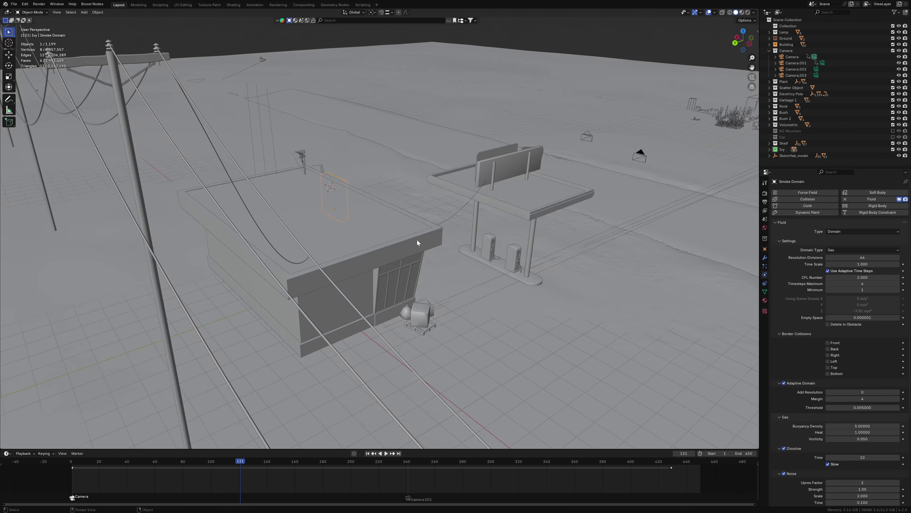
{"action": "scroll", "coordinate": [418, 240], "scroll_direction": "up", "scroll_amount": 5}
Step: Inspect emitter Cube.019 in Edit Mode, then restart the animation playback
{"action": "left_click", "coordinate": [364, 218]}
{"action": "key", "text": "Tab"}
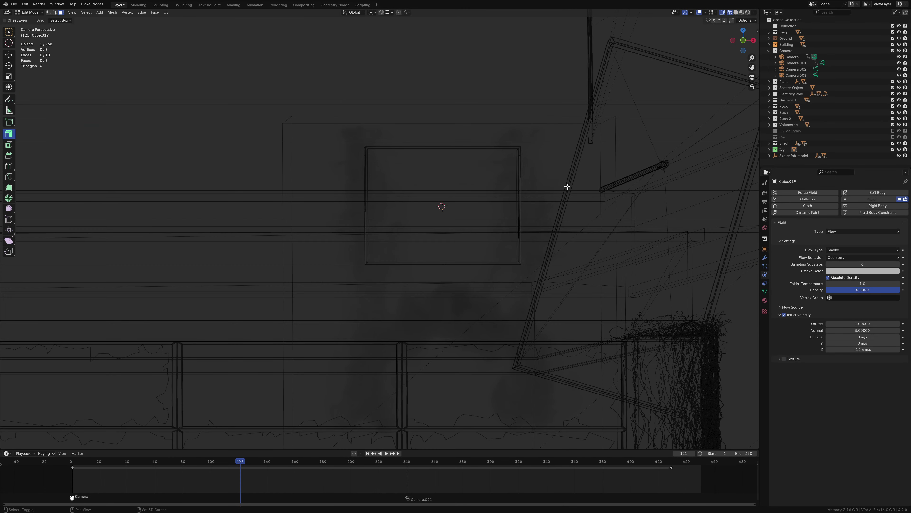
{"action": "key", "text": "Tab"}
{"action": "left_click", "coordinate": [367, 453]}
{"action": "left_click", "coordinate": [386, 454]}
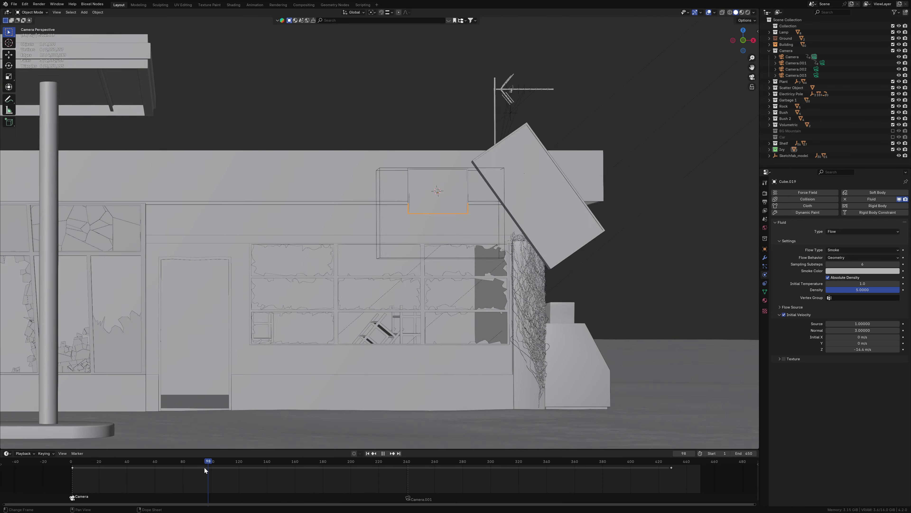
Step: Stop at frame 119 and switch the viewport to Rendered shading
{"action": "left_click_drag", "start_coordinate": [204, 466], "coordinate": [238, 463]}
{"action": "key", "text": "space"}
{"action": "key", "text": "z"}
{"action": "left_click", "coordinate": [522, 272]}
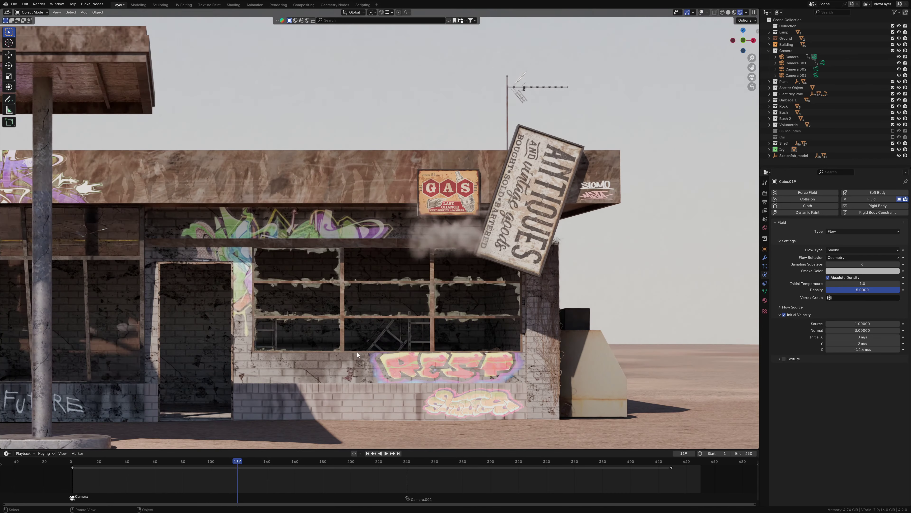
Step: From frame 109, switch the viewport back to Solid shading and replay the animation
{"action": "left_click_drag", "start_coordinate": [196, 460], "coordinate": [224, 462]}
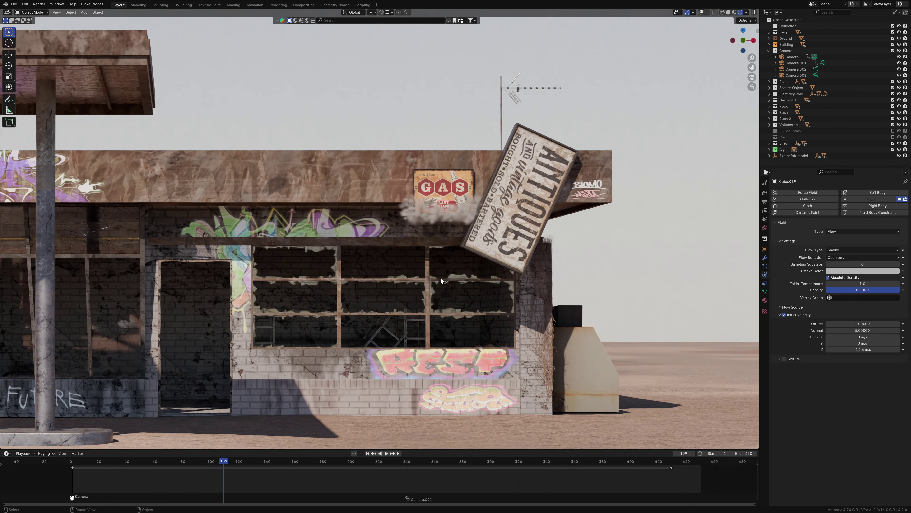
{"action": "key", "text": "space"}
{"action": "key", "text": "z"}
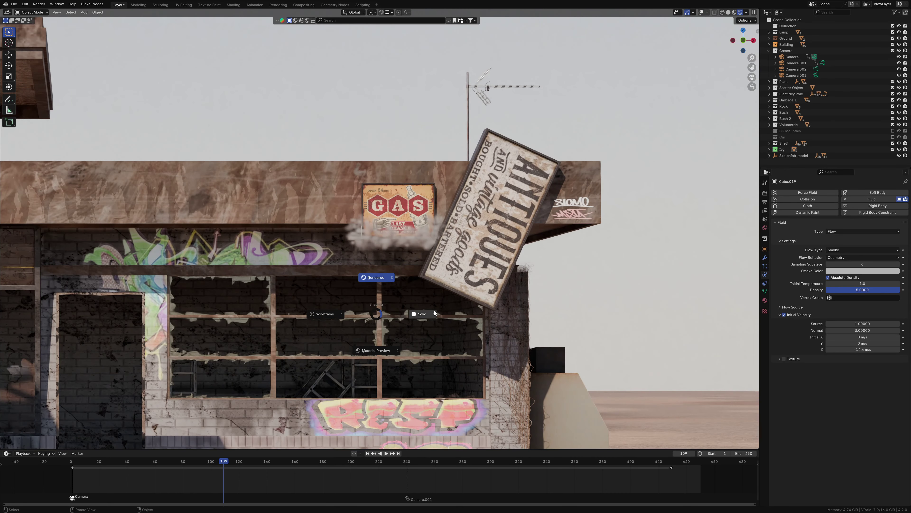
{"action": "left_click", "coordinate": [516, 328]}
{"action": "key", "text": "space"}
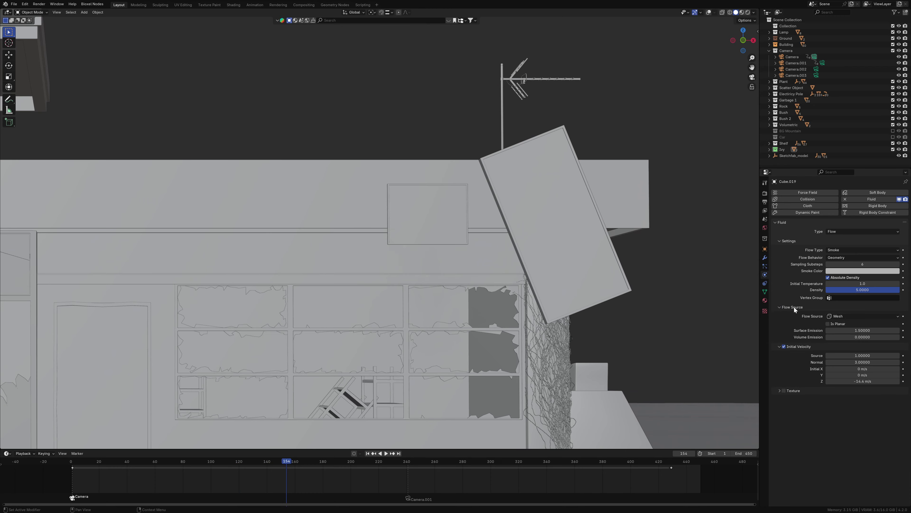
{"action": "key", "text": "shift+Left"}
{"action": "key", "text": "space"}
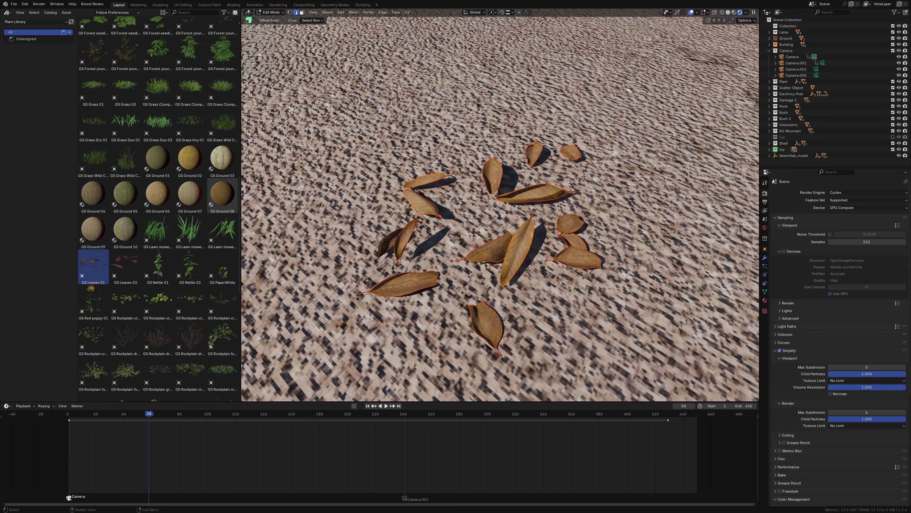
Step: Move the leaf objects into a new collection named Leaves
{"action": "key", "text": "m"}
{"action": "left_click", "coordinate": [478, 240]}
{"action": "type", "text": "L"}
{"action": "key", "text": "Return"}
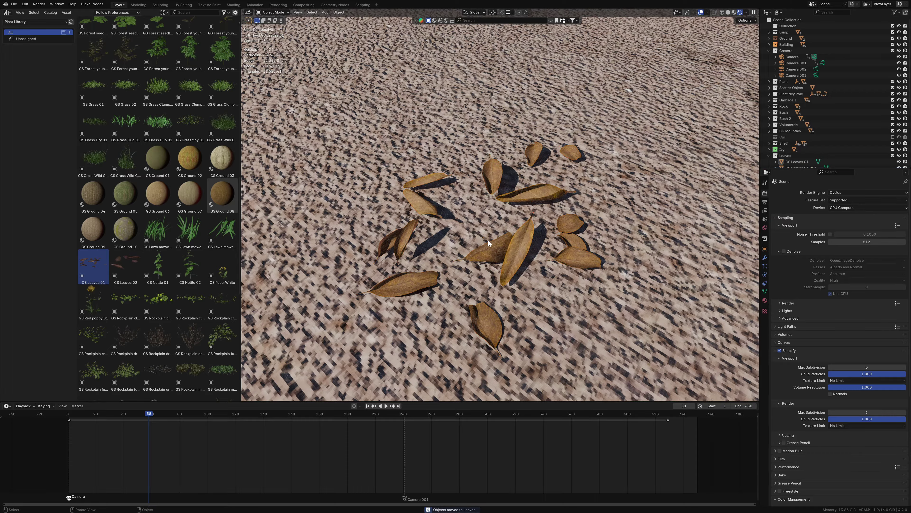
Step: Add a plane rotated -80.4° on Y to stand upright, and raise it along Z
{"action": "key", "text": "z"}
{"action": "scroll", "coordinate": [572, 214], "scroll_direction": "down", "scroll_amount": 5}
{"action": "scroll", "coordinate": [558, 217], "scroll_direction": "down", "scroll_amount": 2}
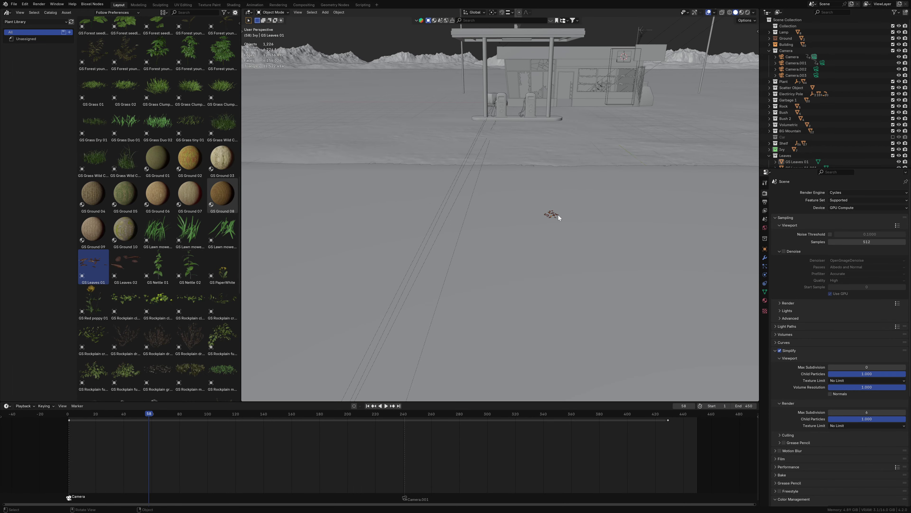
{"action": "middle_click_drag", "start_coordinate": [559, 217], "coordinate": [427, 189]}
{"action": "key", "text": "shift+a"}
{"action": "left_click", "coordinate": [380, 169]}
{"action": "key", "text": "r"}
{"action": "key", "text": "y"}
{"action": "left_click", "coordinate": [421, 209]}
{"action": "key", "text": "g"}
{"action": "key", "text": "z"}
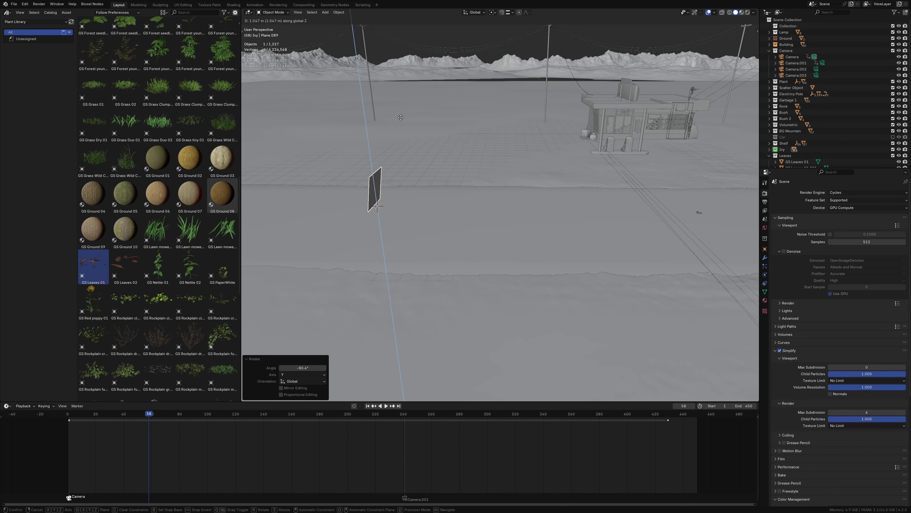
Step: Add a particle system to the plane, preview it, and enable Collision physics
{"action": "left_click", "coordinate": [765, 266]}
{"action": "left_click", "coordinate": [906, 193]}
{"action": "key", "text": "space"}
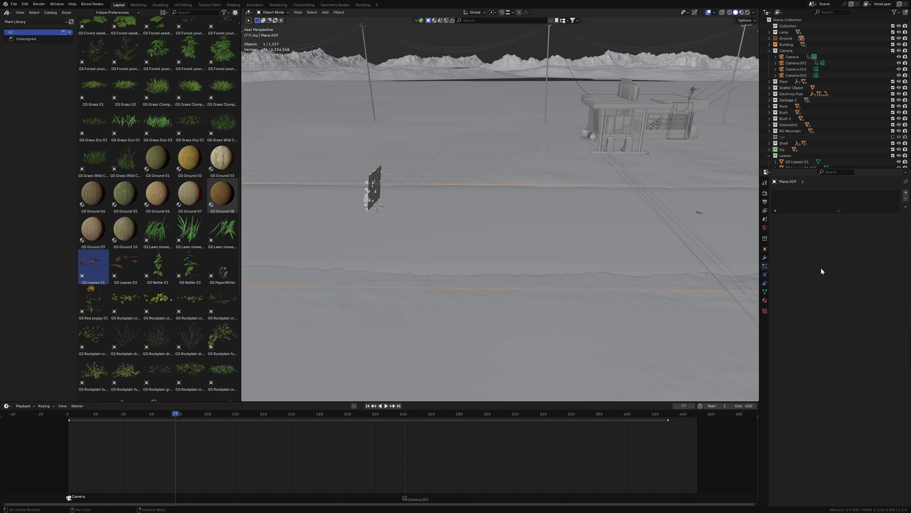
{"action": "left_click", "coordinate": [806, 199]}
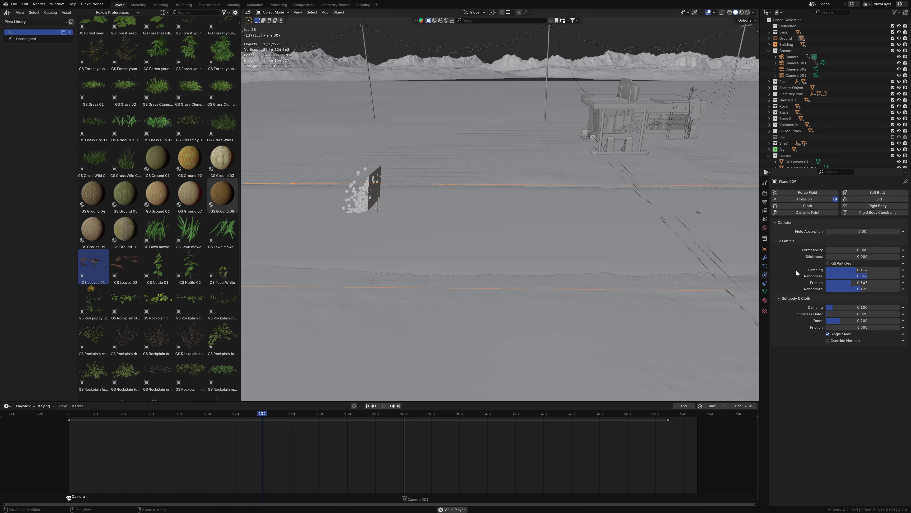
Step: Flip the emitter plane's normals in Edit Mode
{"action": "left_click", "coordinate": [387, 194]}
{"action": "scroll", "coordinate": [387, 194], "scroll_direction": "up", "scroll_amount": 3}
{"action": "left_click", "coordinate": [714, 12]}
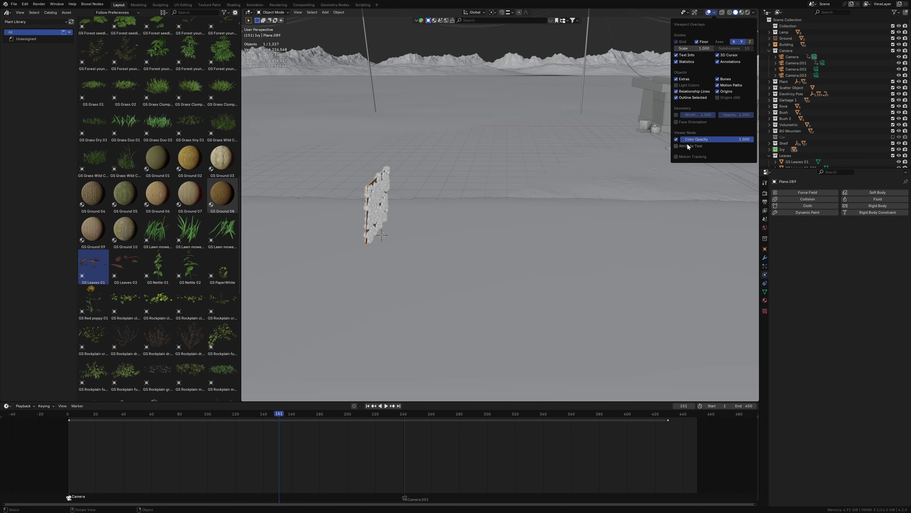
{"action": "right_click", "coordinate": [432, 187]}
{"action": "left_click", "coordinate": [425, 186]}
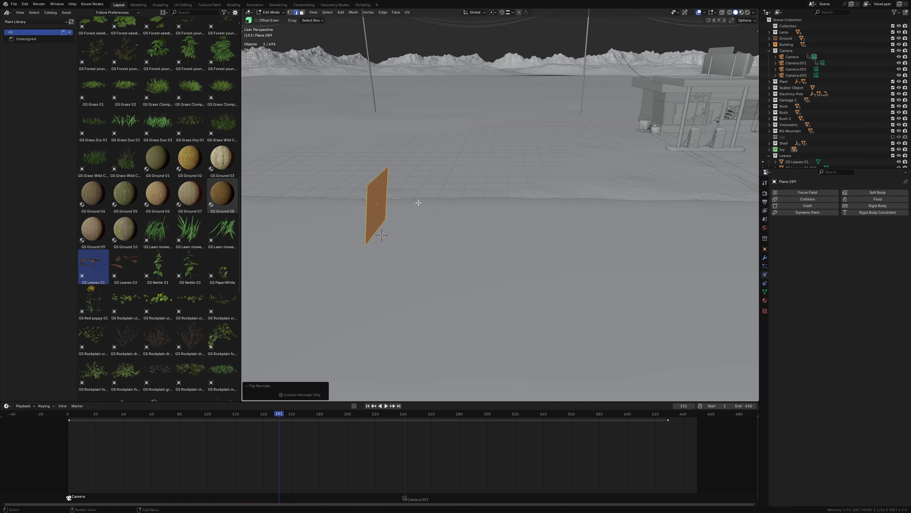
{"action": "key", "text": "space"}
{"action": "key", "text": "Escape"}
Step: Stretch the emitter plane wider and preview its particle emission
{"action": "left_click", "coordinate": [765, 266]}
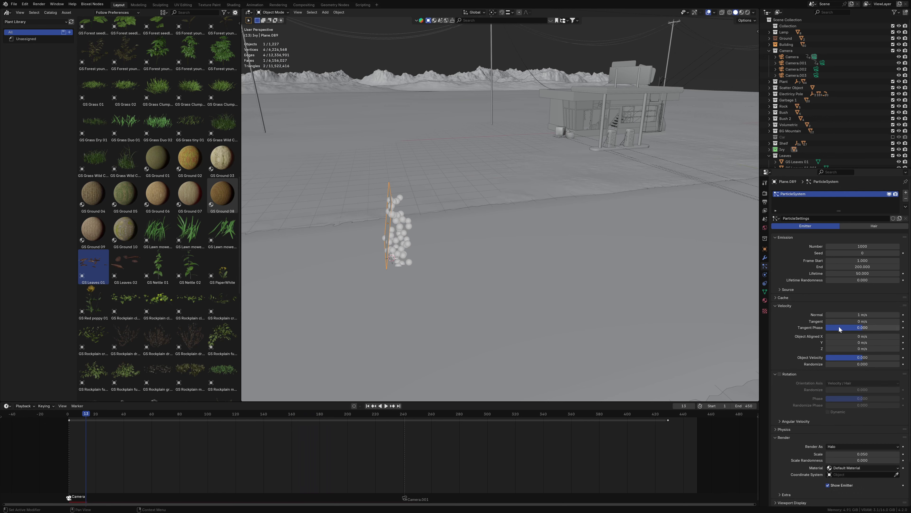
{"action": "key", "text": "space"}
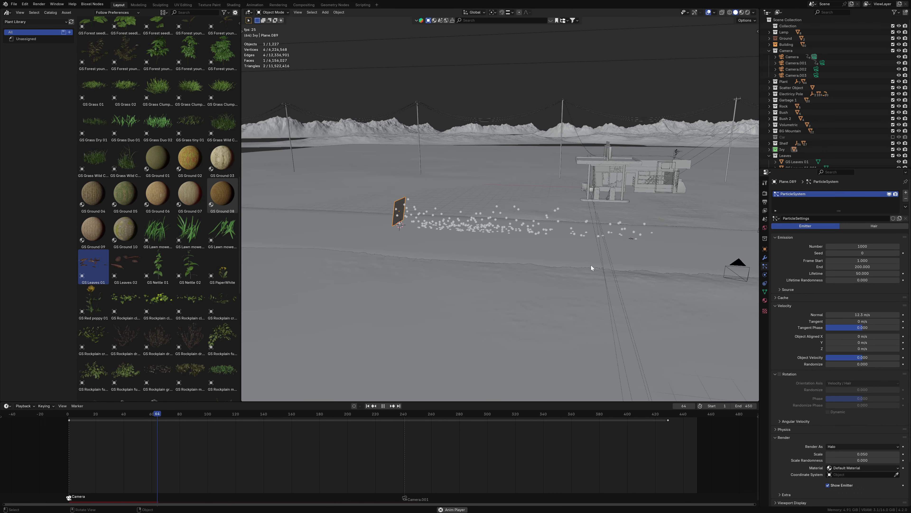
{"action": "left_click", "coordinate": [383, 406]}
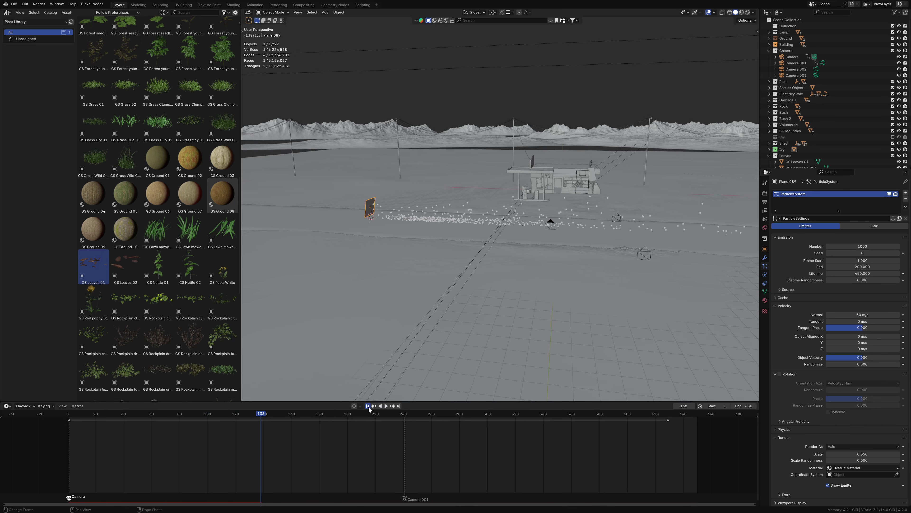
{"action": "key", "text": "space"}
{"action": "left_click", "coordinate": [399, 282]}
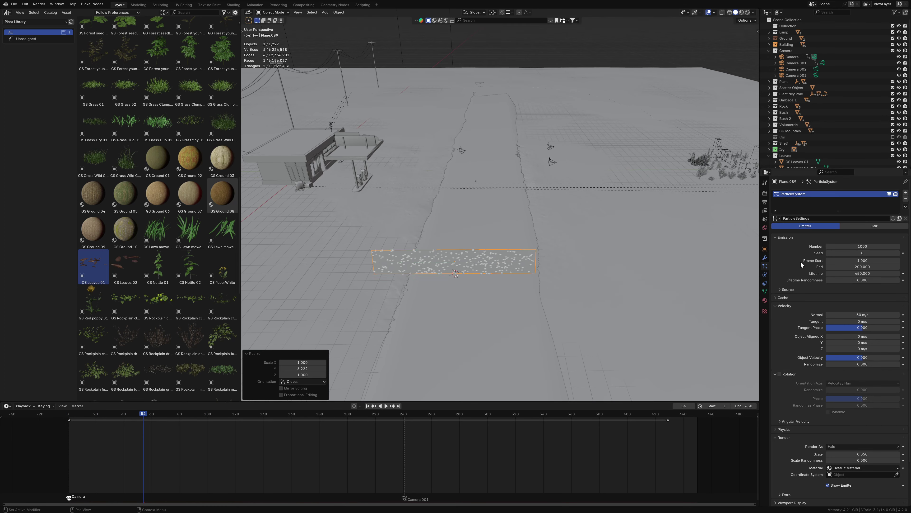
{"action": "key", "text": "shift+Left"}
{"action": "key", "text": "space"}
Step: Scale the emitter plane larger and replay the particles through the scene camera
{"action": "key", "text": "s"}
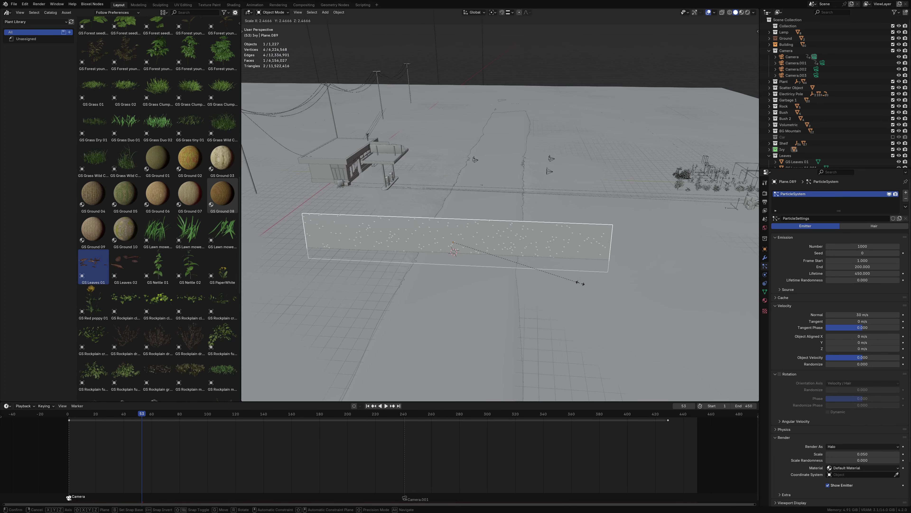
{"action": "left_click", "coordinate": [553, 268]}
{"action": "key", "text": "shift+Left"}
{"action": "key", "text": "space"}
{"action": "key", "text": "KP_0"}
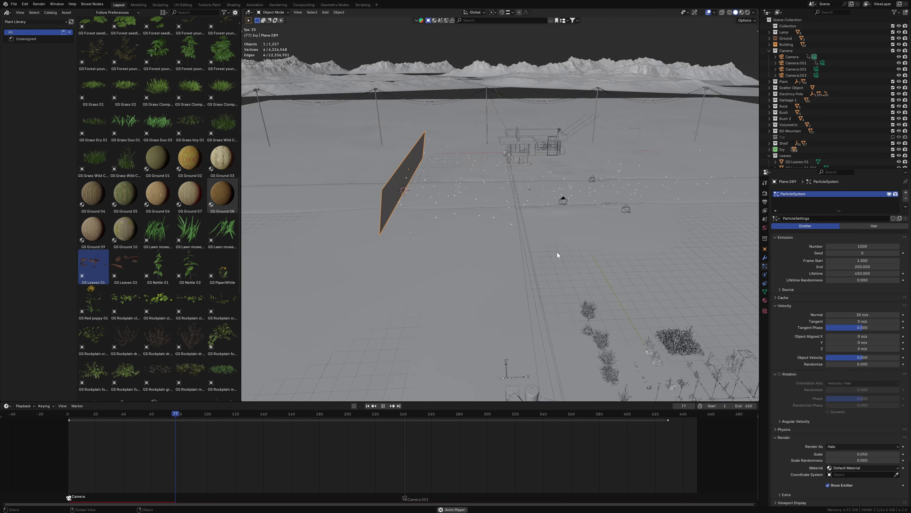
Step: Replay the particles from frame 1 through the camera, then reselect the emitter plane
{"action": "left_click", "coordinate": [765, 275]}
{"action": "key", "text": "space"}
{"action": "key", "text": "shift+Left"}
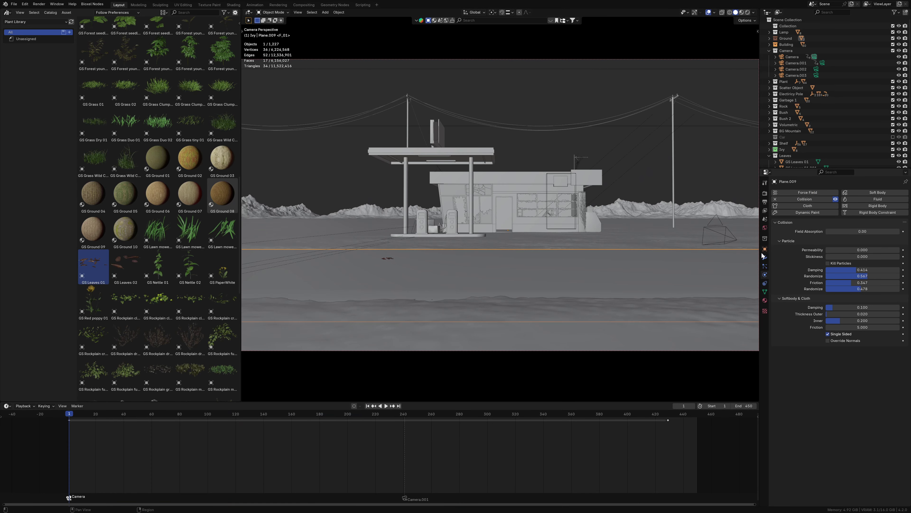
{"action": "key", "text": "space"}
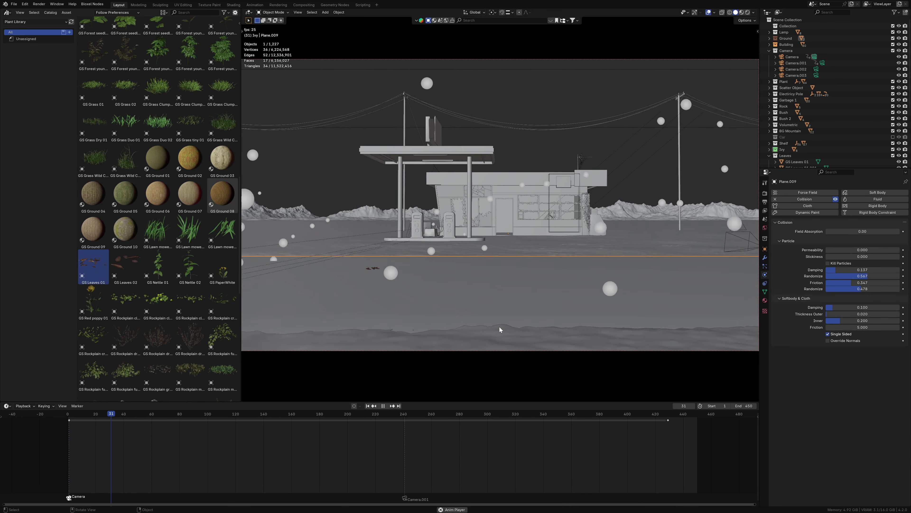
{"action": "left_click", "coordinate": [737, 292]}
{"action": "key", "text": "space"}
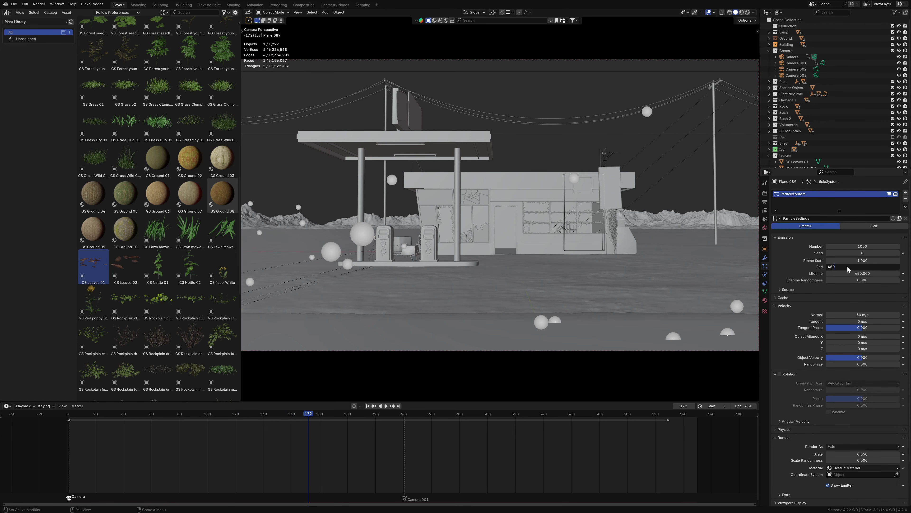
Step: Render the leaf particles as the Leaves collection, with dynamic rotation and 0.676 scale
{"action": "left_click", "coordinate": [368, 406]}
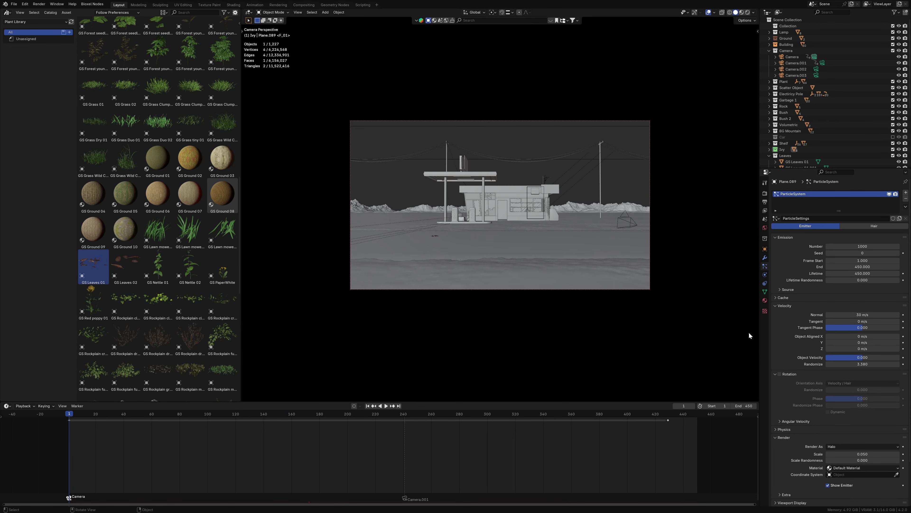
{"action": "scroll", "coordinate": [854, 442], "scroll_direction": "down", "scroll_amount": 1}
{"action": "left_click", "coordinate": [847, 434]}
{"action": "left_click", "coordinate": [842, 455]}
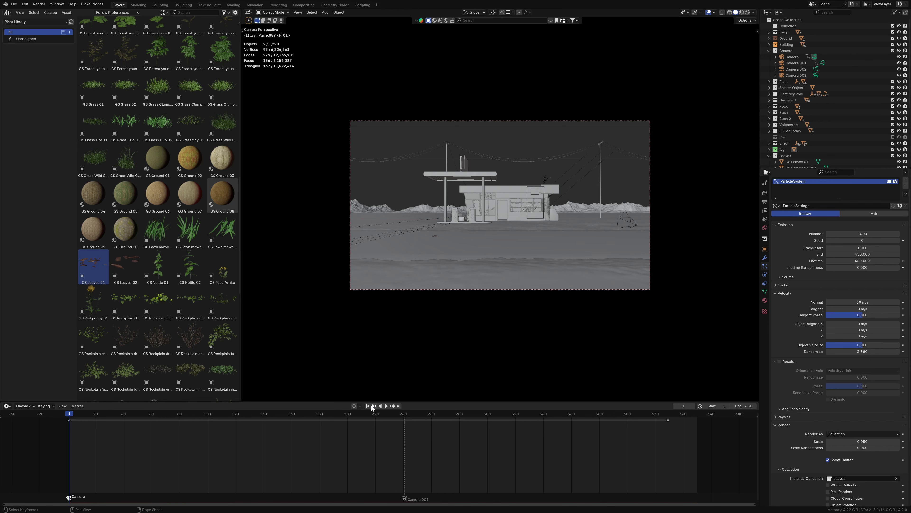
{"action": "key", "text": "space"}
{"action": "left_click", "coordinate": [788, 362]}
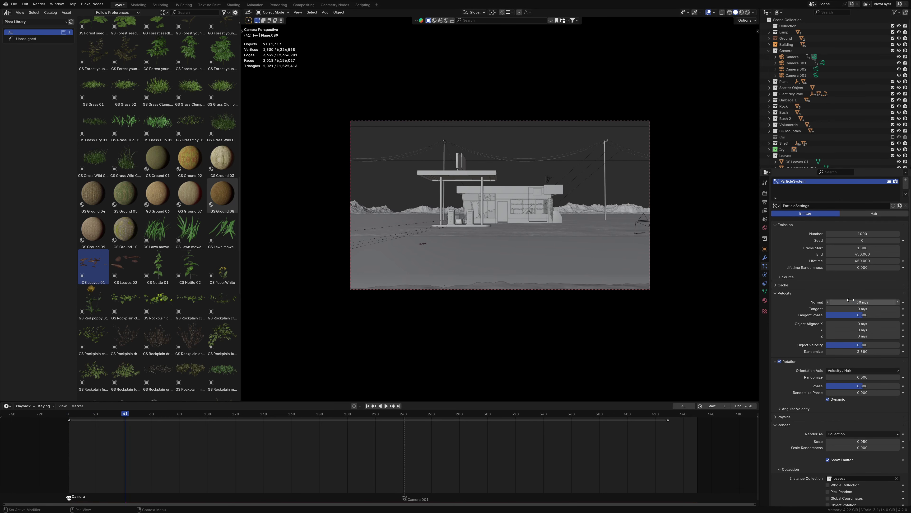
{"action": "left_click_drag", "start_coordinate": [862, 441], "coordinate": [839, 441]}
{"action": "scroll", "coordinate": [588, 277], "scroll_direction": "up", "scroll_amount": 2}
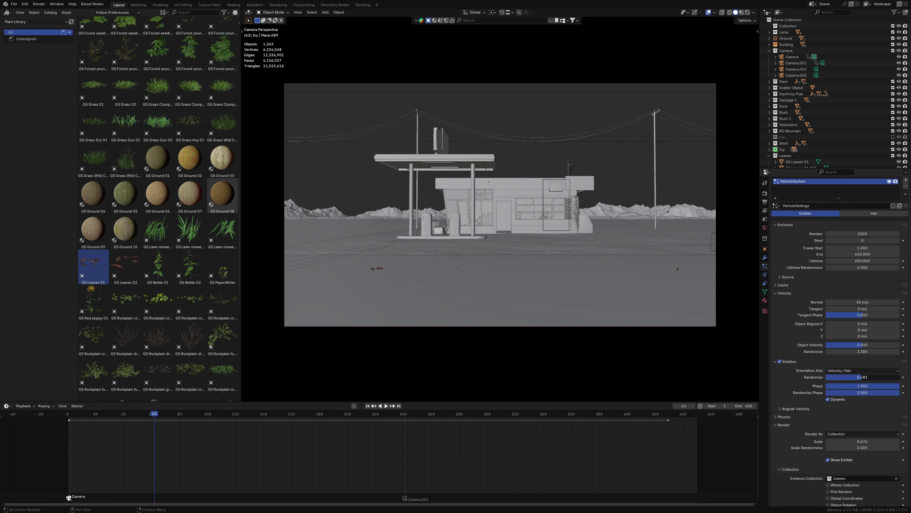
{"action": "scroll", "coordinate": [837, 425], "scroll_direction": "down", "scroll_amount": 3}
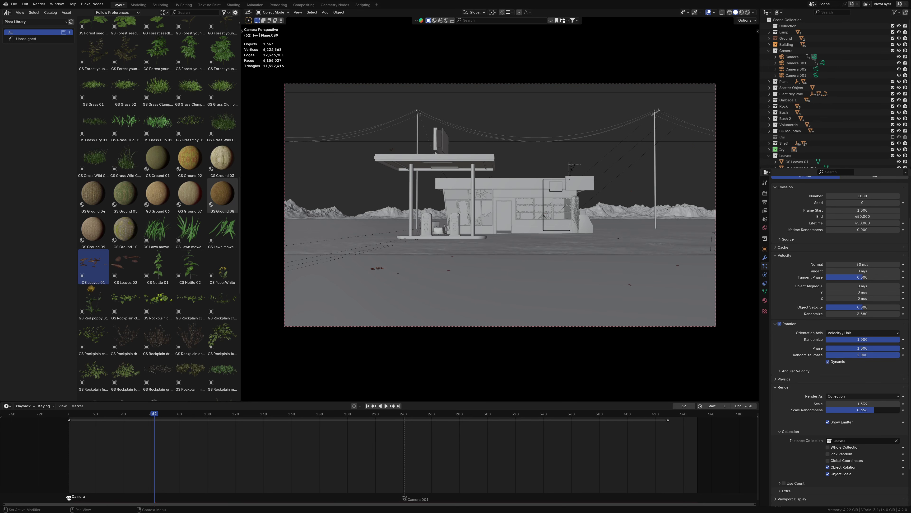
Step: Select all objects in the Leaves collection and lower them slightly along Z
{"action": "left_click", "coordinate": [368, 406]}
{"action": "scroll", "coordinate": [826, 107], "scroll_direction": "down", "scroll_amount": 3}
{"action": "right_click", "coordinate": [785, 117]}
{"action": "left_click", "coordinate": [750, 173]}
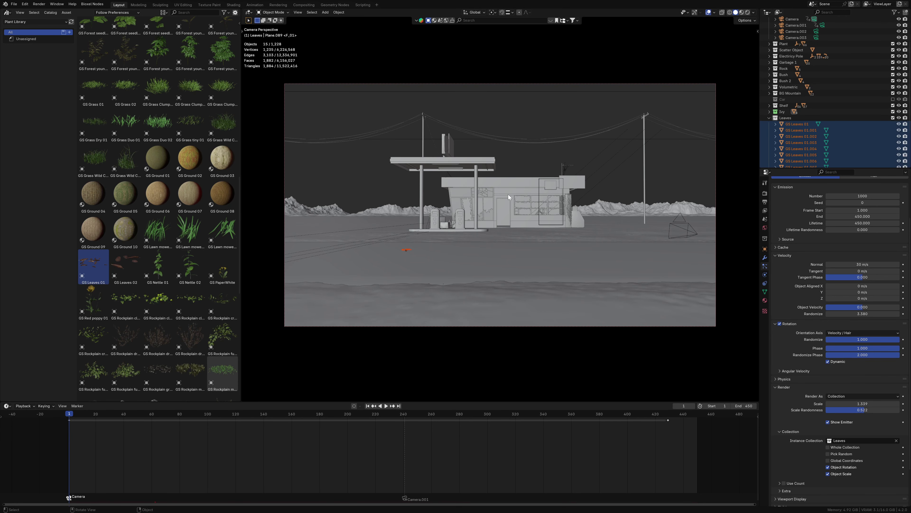
{"action": "key", "text": "g"}
{"action": "key", "text": "z"}
{"action": "left_click", "coordinate": [441, 340]}
Step: Select ground plane Plane.009, adjust its collision settings, and replay the blowing leaves
{"action": "key", "text": "space"}
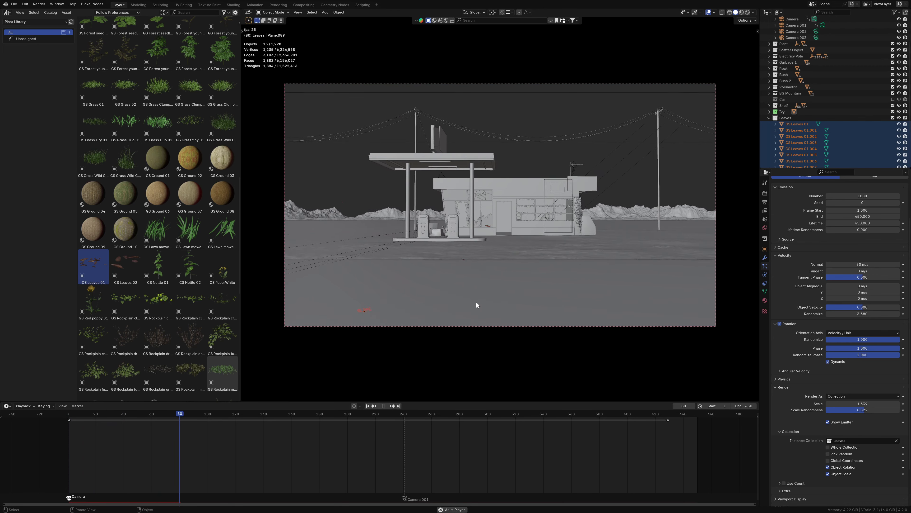
{"action": "left_click", "coordinate": [692, 299]}
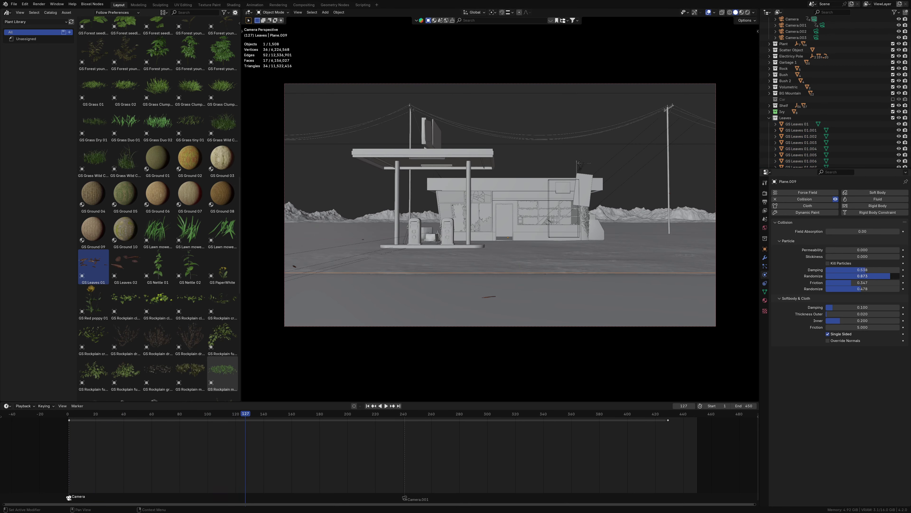
{"action": "key", "text": "space"}
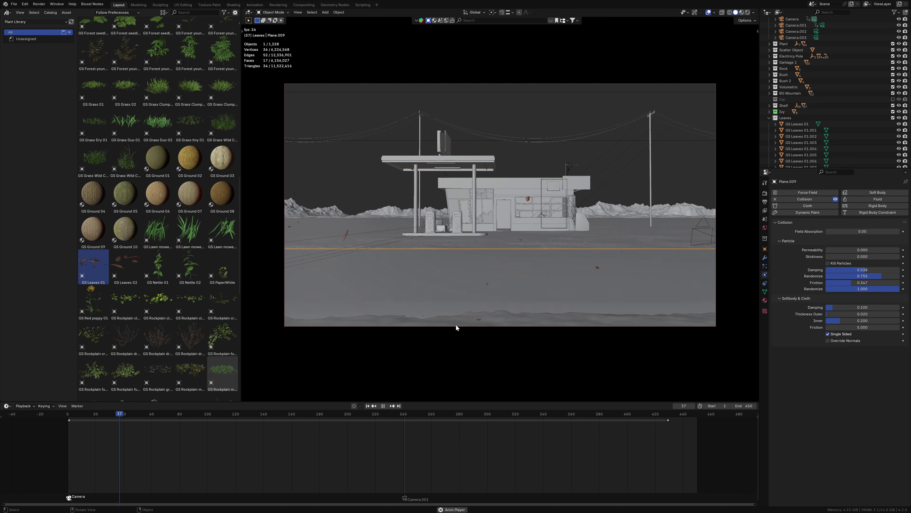
{"action": "key", "text": "space"}
{"action": "left_click", "coordinate": [765, 266]}
Step: Add a Turbulence force field along X in a new Force Fields collection, strength 20
{"action": "left_click", "coordinate": [368, 406]}
{"action": "middle_click_drag", "start_coordinate": [413, 251], "coordinate": [440, 280]}
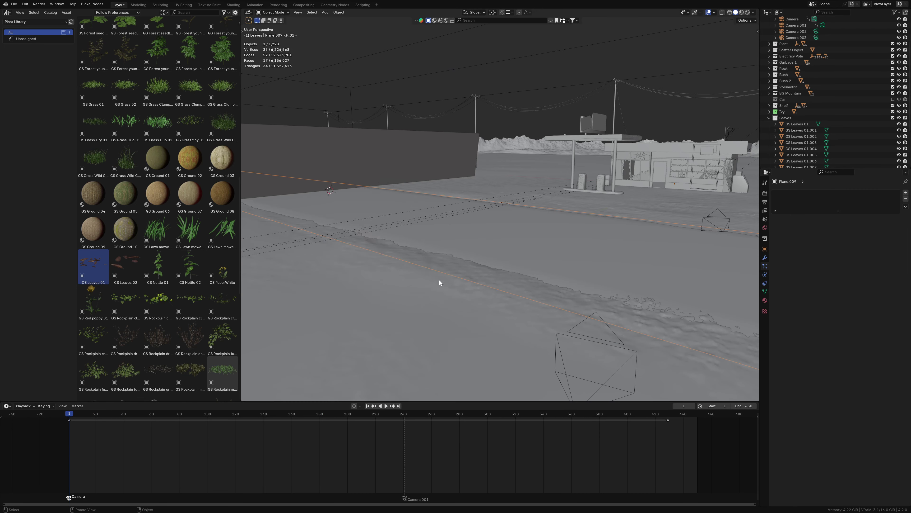
{"action": "key", "text": "shift+a"}
{"action": "left_click", "coordinate": [403, 372]}
{"action": "key", "text": "g"}
{"action": "key", "text": "x"}
{"action": "left_click", "coordinate": [642, 293]}
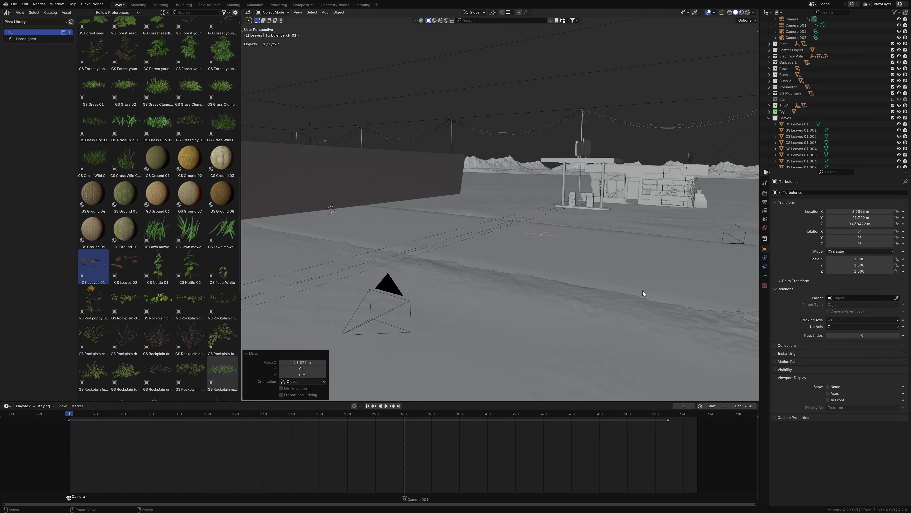
{"action": "key", "text": "KP_0"}
{"action": "key", "text": "m"}
{"action": "left_click", "coordinate": [558, 223]}
{"action": "type", "text": "Force Fields"}
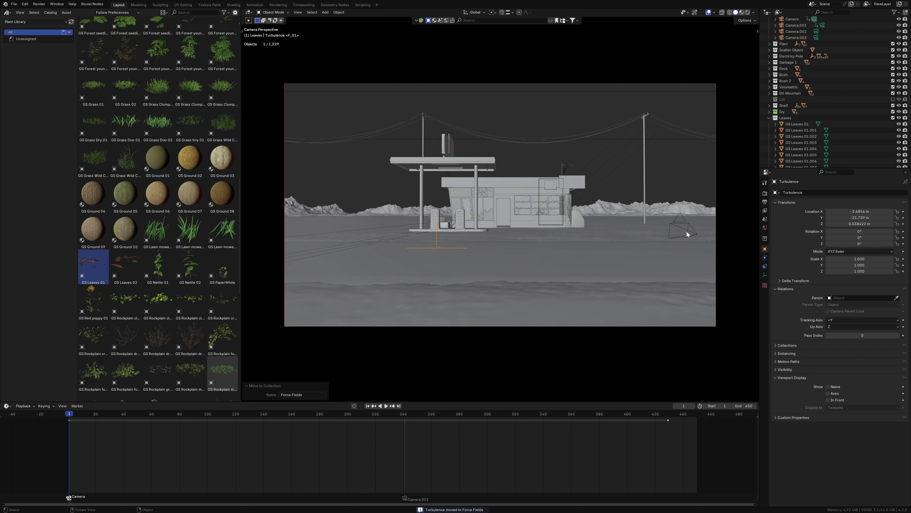
{"action": "type", "text": "Fields"}
{"action": "left_click", "coordinate": [765, 258]}
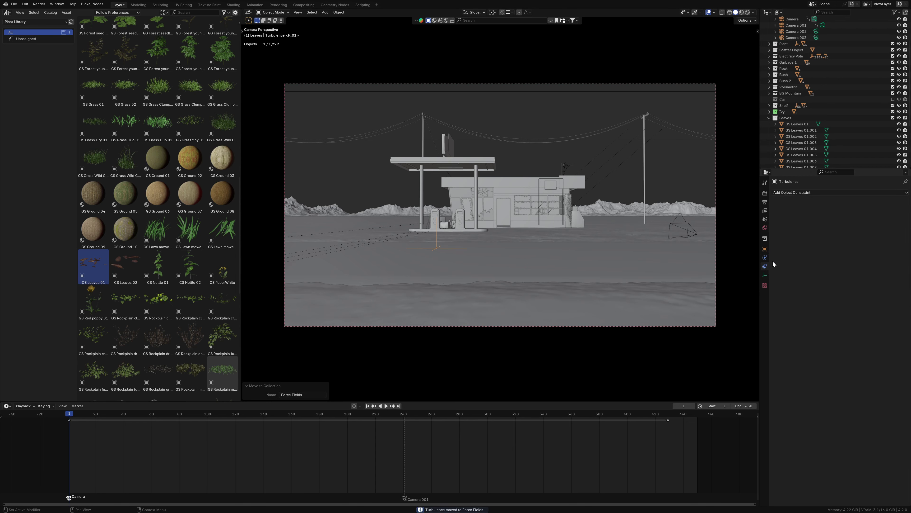
{"action": "left_click", "coordinate": [863, 239]}
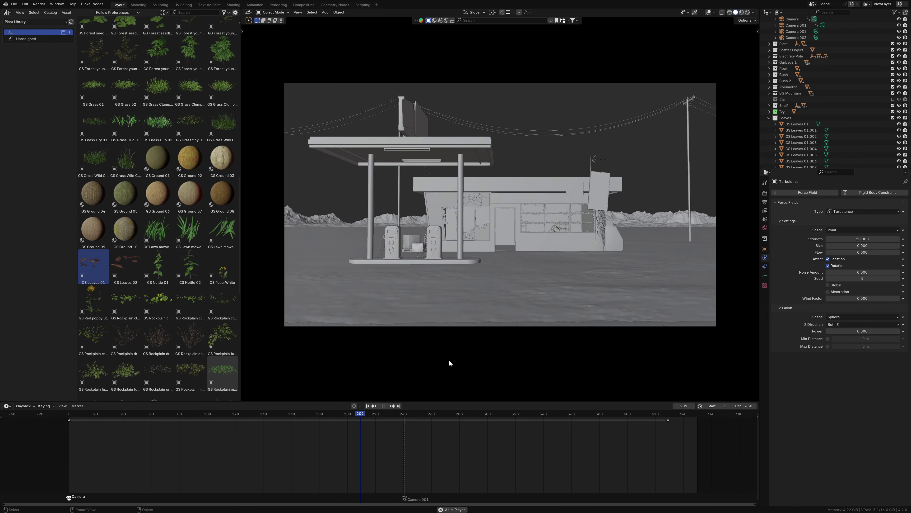
Step: Enable collision on the wall plane and replay the animation from frame 1
{"action": "middle_click_drag", "start_coordinate": [448, 363], "coordinate": [427, 322]}
{"action": "left_click", "coordinate": [427, 322]}
{"action": "key", "text": "space"}
{"action": "left_click", "coordinate": [806, 199]}
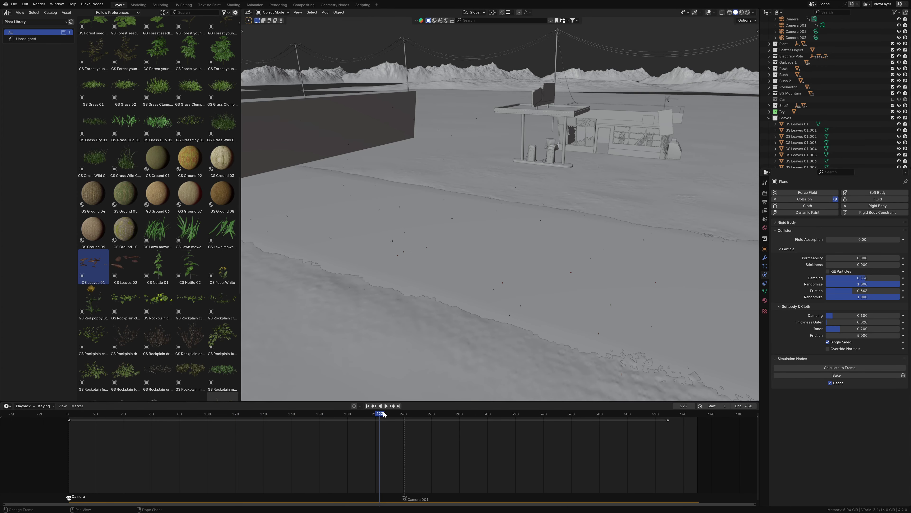
{"action": "key", "text": "KP_0"}
{"action": "key", "text": "shift+Left"}
{"action": "key", "text": "space"}
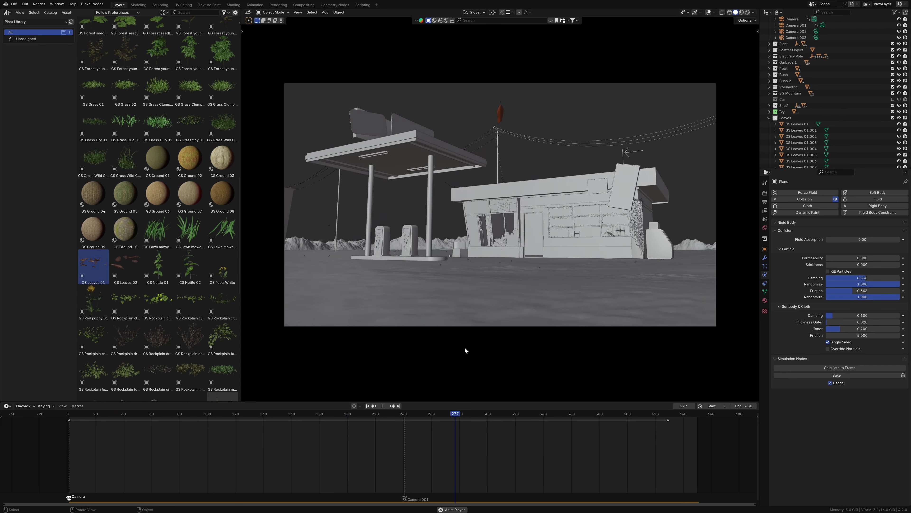
Step: Raise the leaf emitter to 2000 particles and replay the animation
{"action": "key", "text": "Escape"}
{"action": "key", "text": "KP_0"}
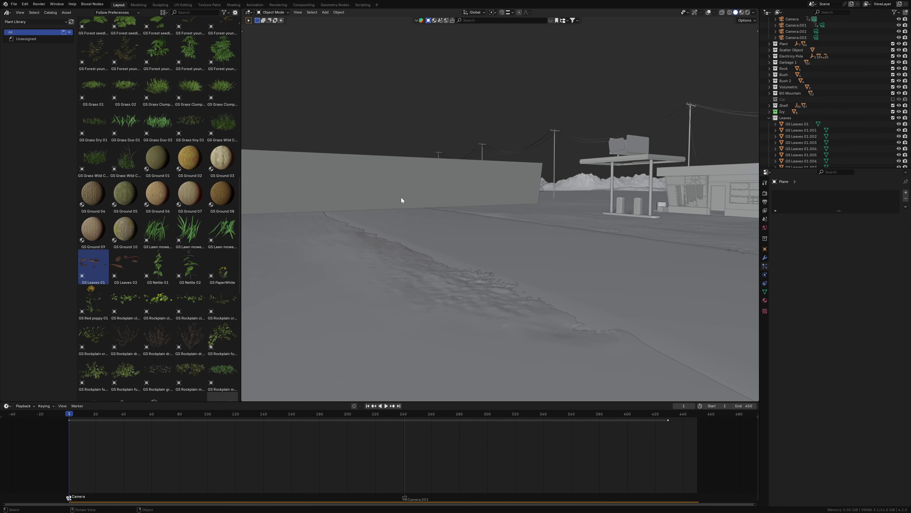
{"action": "left_click", "coordinate": [401, 200]}
{"action": "key", "text": "KP_0"}
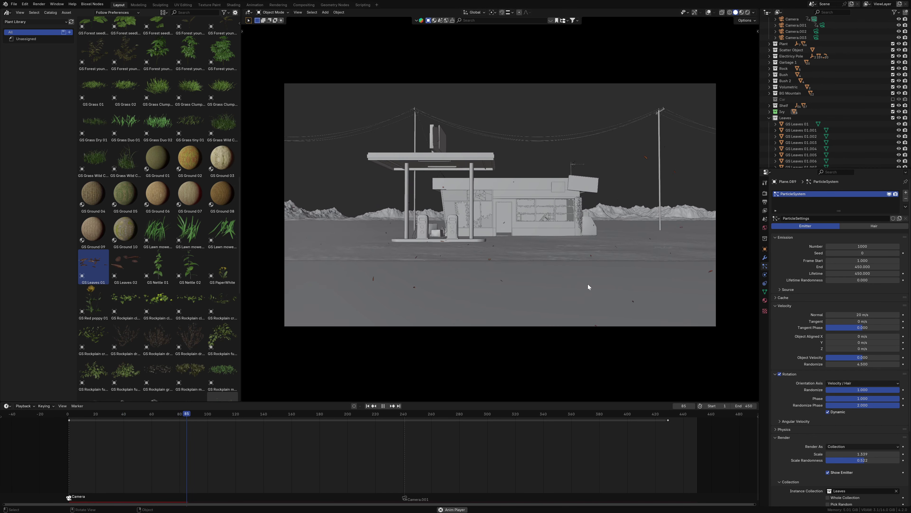
{"action": "key", "text": "space"}
Step: Stretch the emitter plane along Y, shift it along Y, and save Template.blend
{"action": "key", "text": "KP_0"}
{"action": "key", "text": "s"}
{"action": "key", "text": "y"}
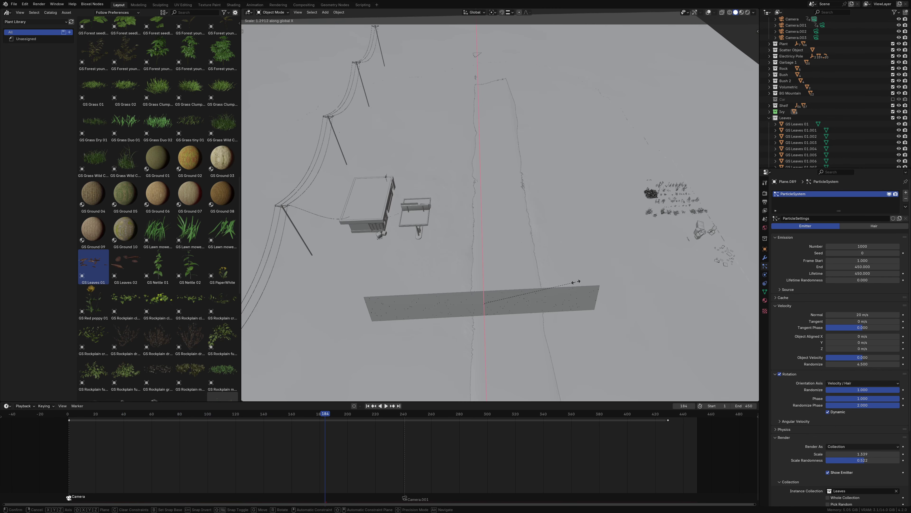
{"action": "left_click", "coordinate": [574, 291]}
{"action": "key", "text": "g"}
{"action": "key", "text": "y"}
{"action": "left_click", "coordinate": [574, 291]}
{"action": "key", "text": "KP_0"}
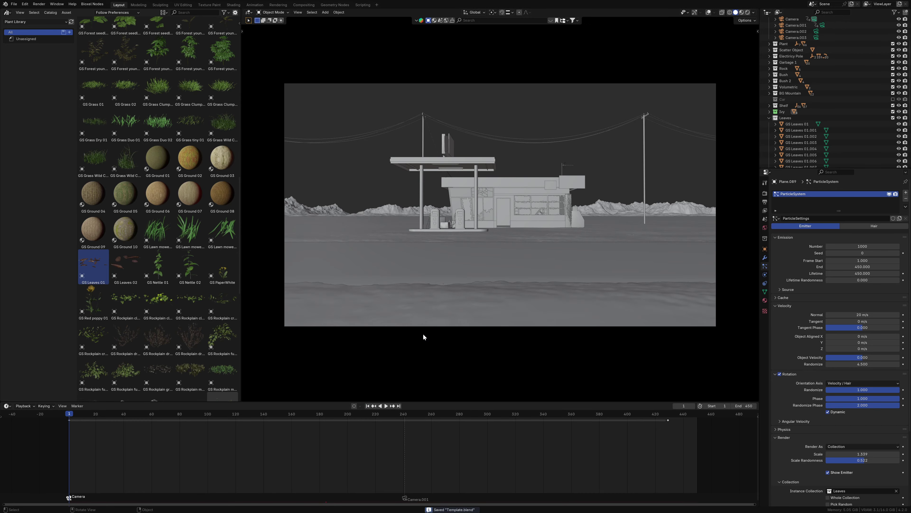
{"action": "key", "text": "ctrl+alt+space"}
Step: Set the leaf particles' emission Frame Start to -50 and preview playback
{"action": "key", "text": "space"}
{"action": "key", "text": "ctrl+alt+space"}
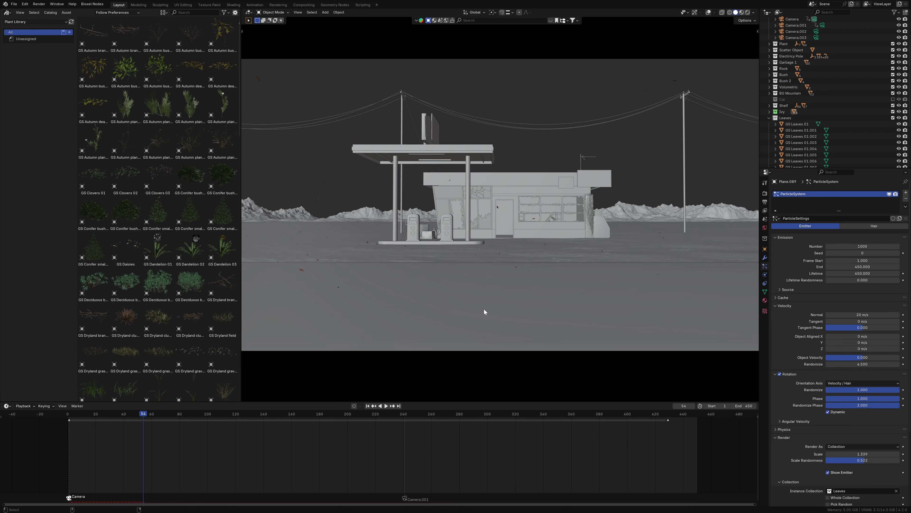
{"action": "left_click", "coordinate": [783, 201]}
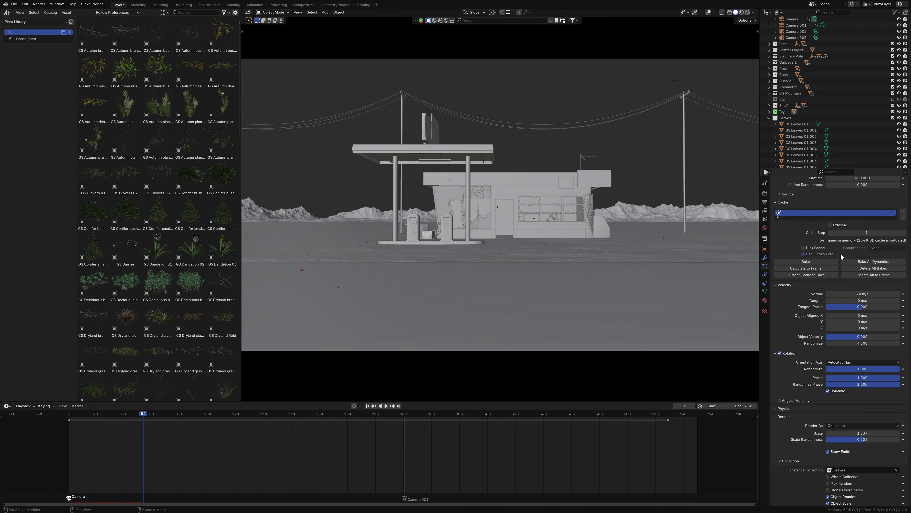
{"action": "scroll", "coordinate": [841, 253], "scroll_direction": "up", "scroll_amount": 5}
{"action": "double_click", "coordinate": [863, 241]}
{"action": "type", "text": "-50.000"}
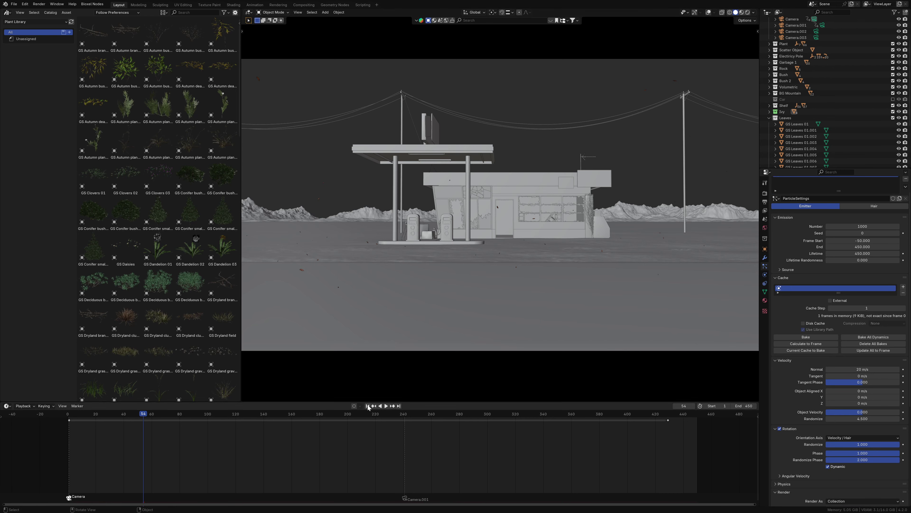
{"action": "left_click", "coordinate": [367, 406]}
{"action": "key", "text": "space"}
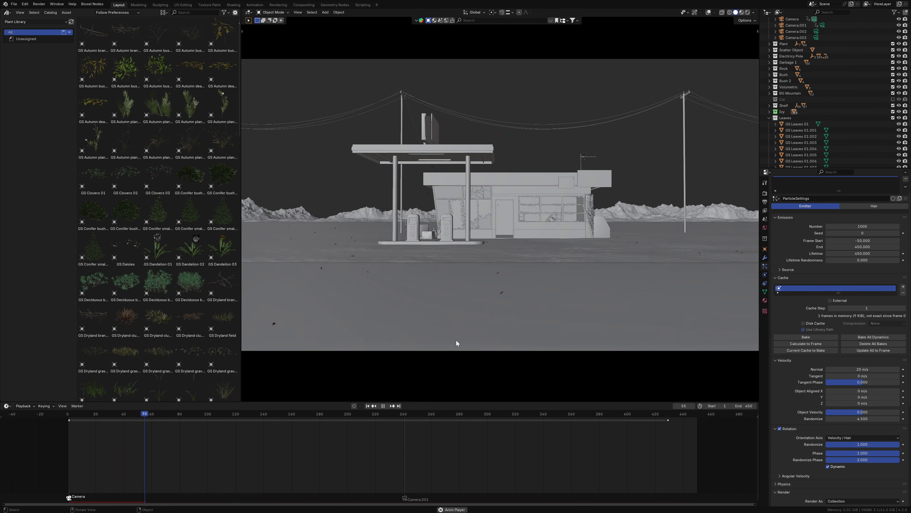
{"action": "key", "text": "space"}
Step: Add a second rotated Turbulence field of strength 10 in Force Fields, then play
{"action": "middle_click_drag", "start_coordinate": [456, 341], "coordinate": [657, 222]}
{"action": "key", "text": "shift+a"}
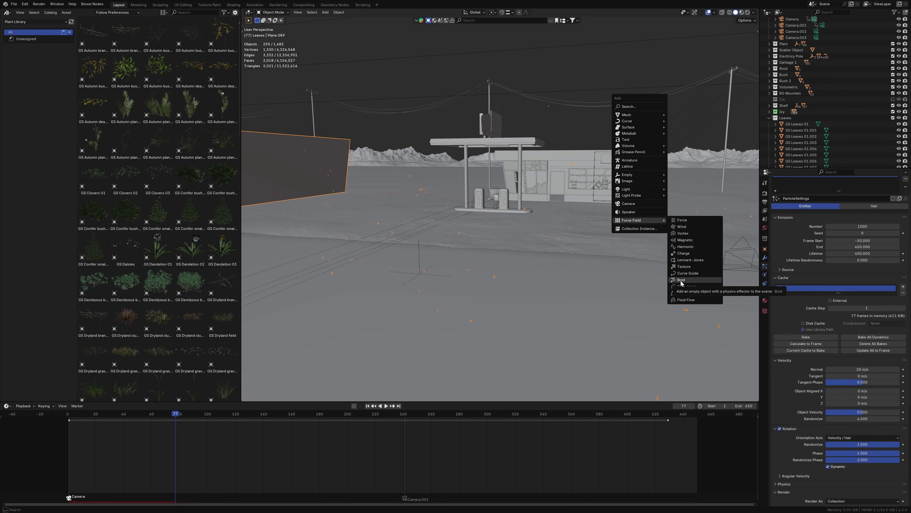
{"action": "left_click", "coordinate": [681, 287]}
{"action": "key", "text": "m"}
{"action": "left_click", "coordinate": [610, 359]}
{"action": "left_click", "coordinate": [765, 258]}
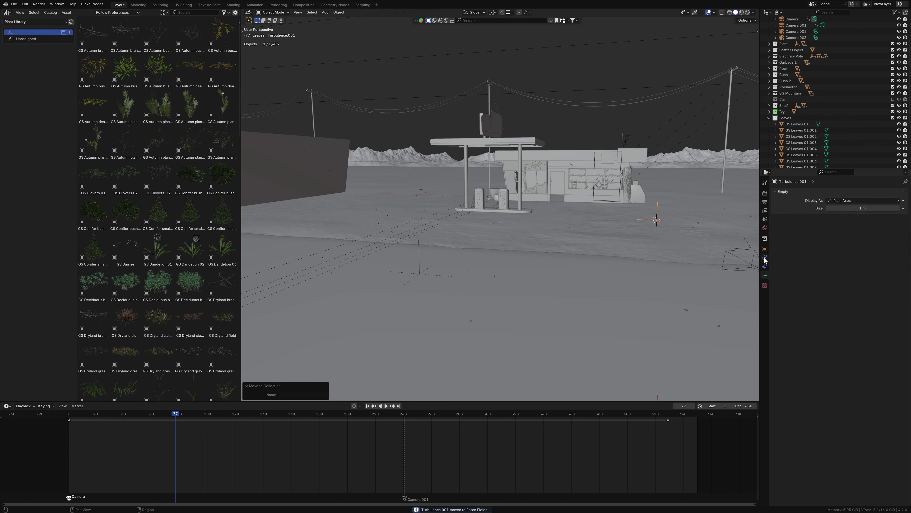
{"action": "double_click", "coordinate": [863, 239]}
{"action": "type", "text": "10"}
{"action": "left_click", "coordinate": [698, 241]}
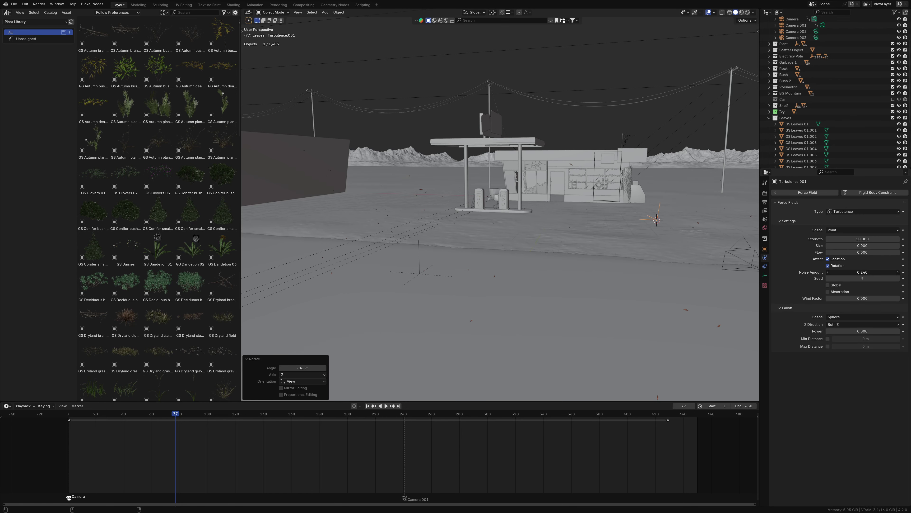
{"action": "left_click", "coordinate": [420, 248]}
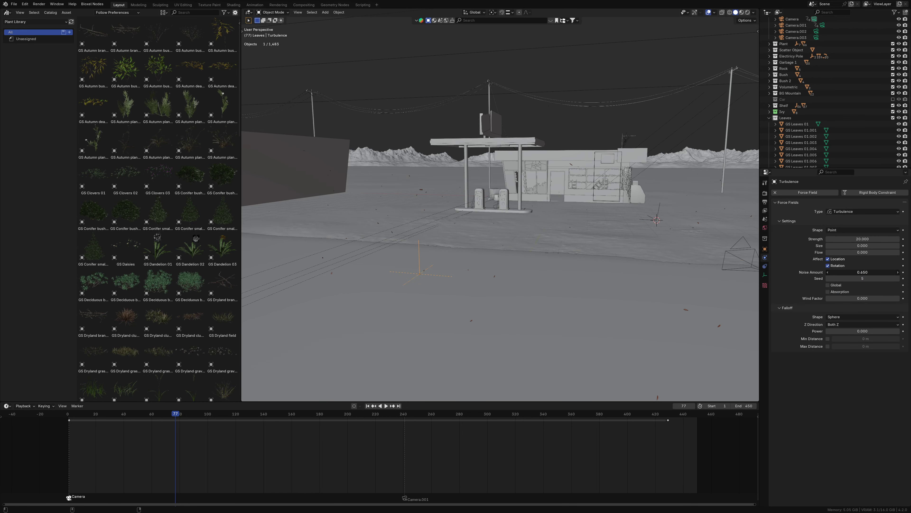
{"action": "key", "text": "space"}
{"action": "key", "text": "KP_0"}
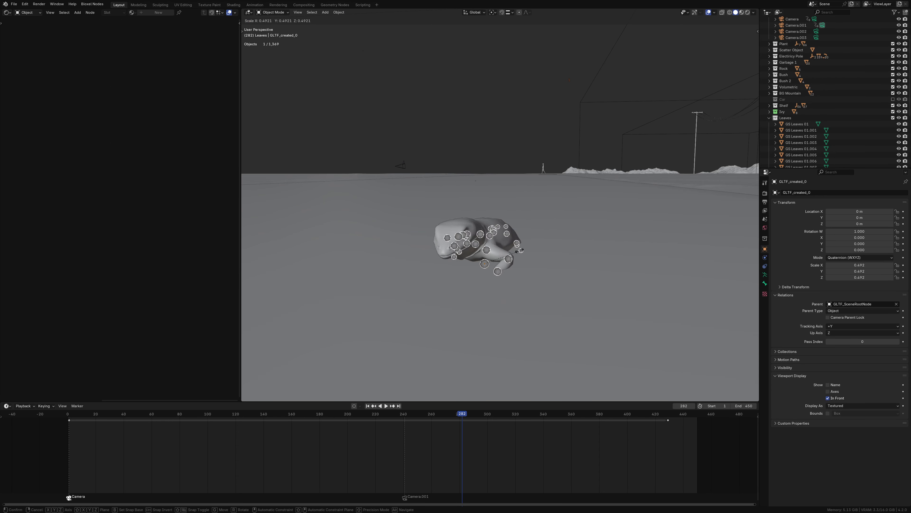
Step: Scale the gecko model down and confirm its smaller size
{"action": "left_click", "coordinate": [521, 250]}
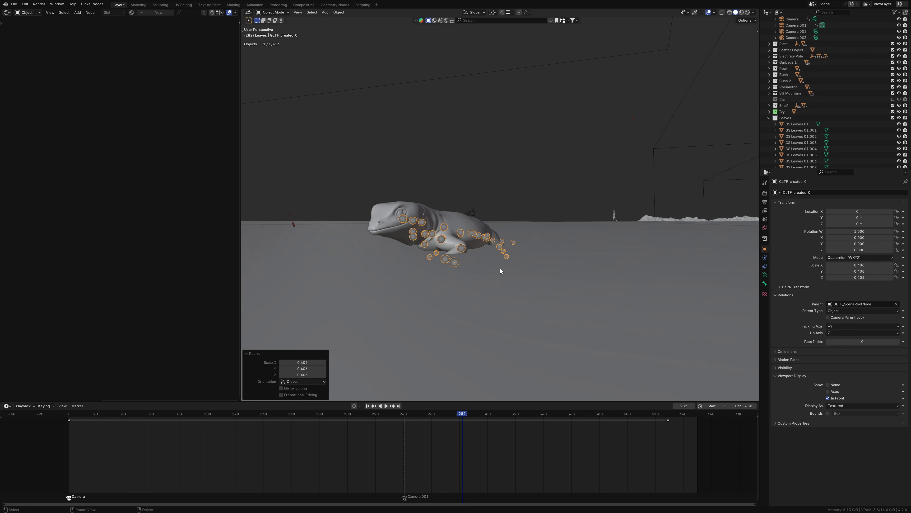
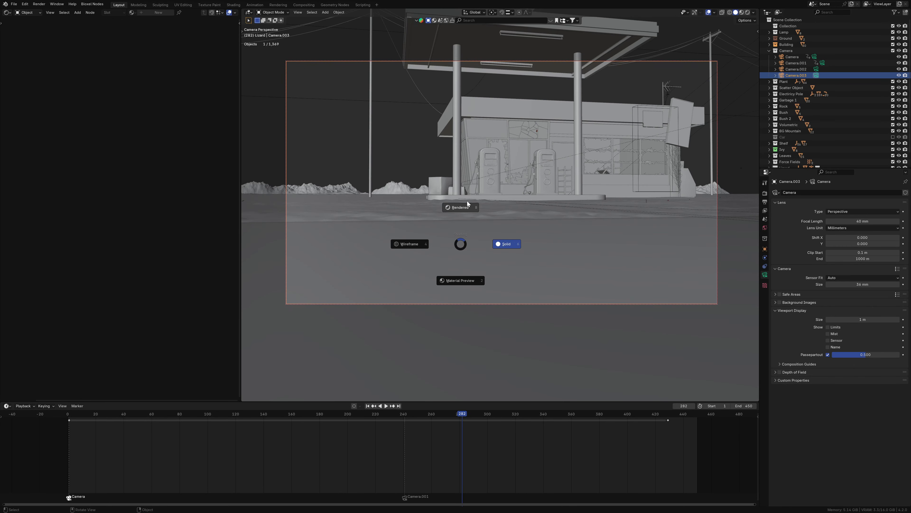
Step: Preview the shot in Rendered shading and tilt Camera.003 to reframe the gas station
{"action": "left_click", "coordinate": [468, 204]}
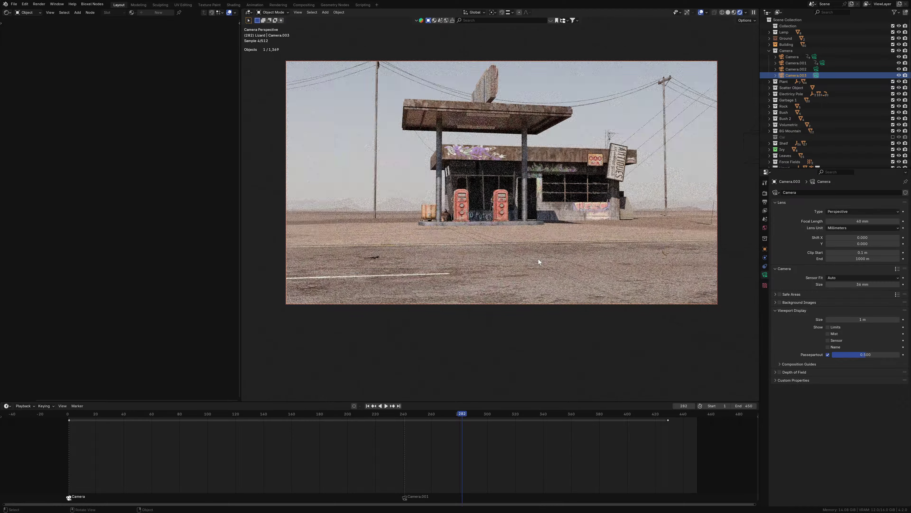
{"action": "mouse_move", "coordinate": [539, 259]}
{"action": "middle_mouse_down"}
{"action": "mouse_move", "coordinate": [509, 209]}
{"action": "mouse_move", "coordinate": [617, 215]}
{"action": "mouse_move", "coordinate": [582, 231]}
{"action": "mouse_move", "coordinate": [569, 213]}
{"action": "mouse_move", "coordinate": [574, 237]}
{"action": "middle_mouse_up"}
{"action": "key", "text": "n"}
{"action": "key", "text": "n"}
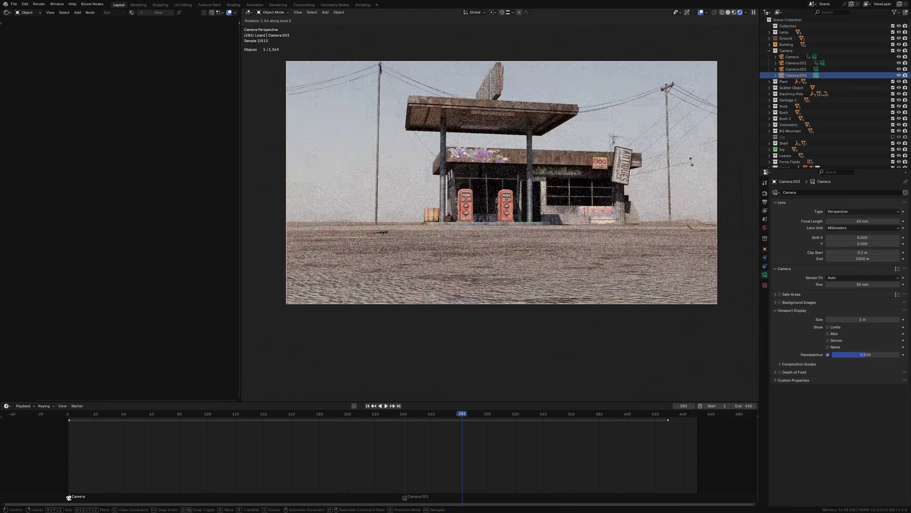
Step: Move the lizard armature to a new spot on the ground and play the animation
{"action": "left_click", "coordinate": [382, 219]}
{"action": "key", "text": "KP_Decimal"}
{"action": "scroll", "coordinate": [433, 272], "scroll_direction": "down", "scroll_amount": 10}
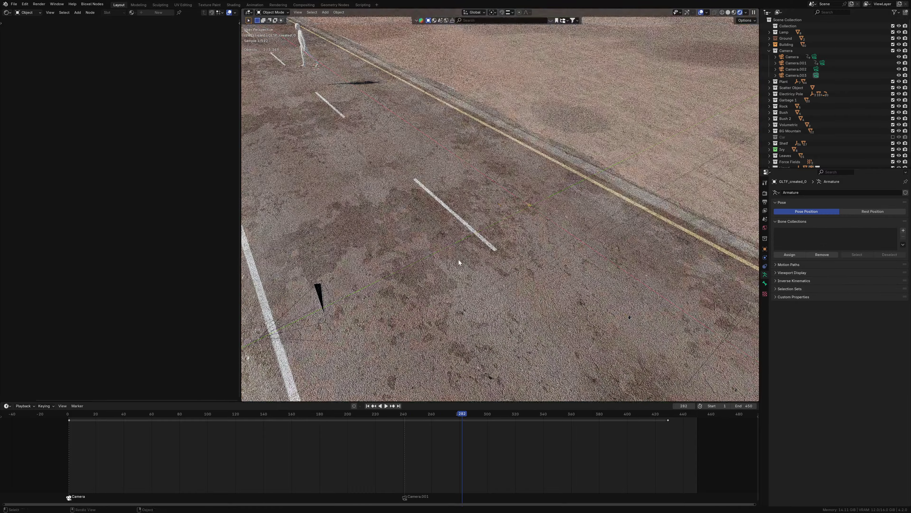
{"action": "key", "text": "space"}
{"action": "key", "text": "z"}
{"action": "left_click", "coordinate": [582, 297]}
Step: Shift all of the lizard's animation keyframes later in the timeline
{"action": "key", "text": "KP_Decimal"}
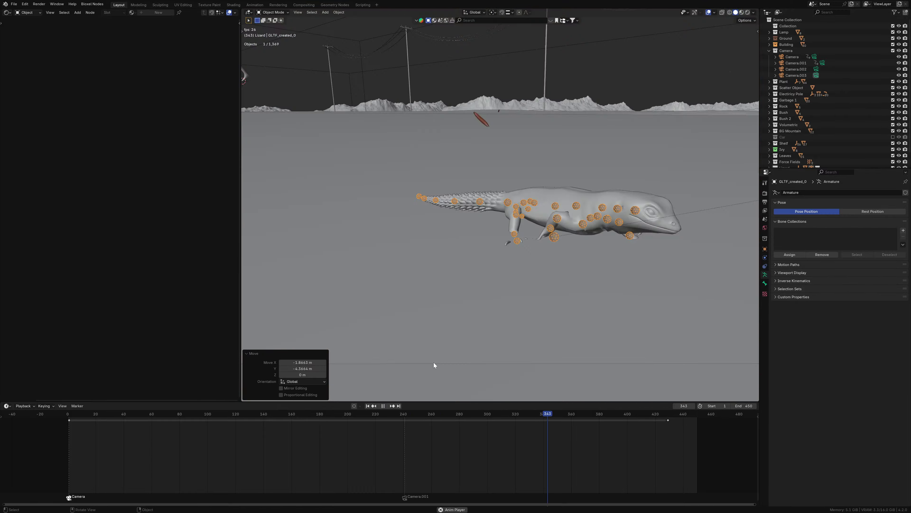
{"action": "key", "text": "g"}
{"action": "left_click", "coordinate": [660, 461]}
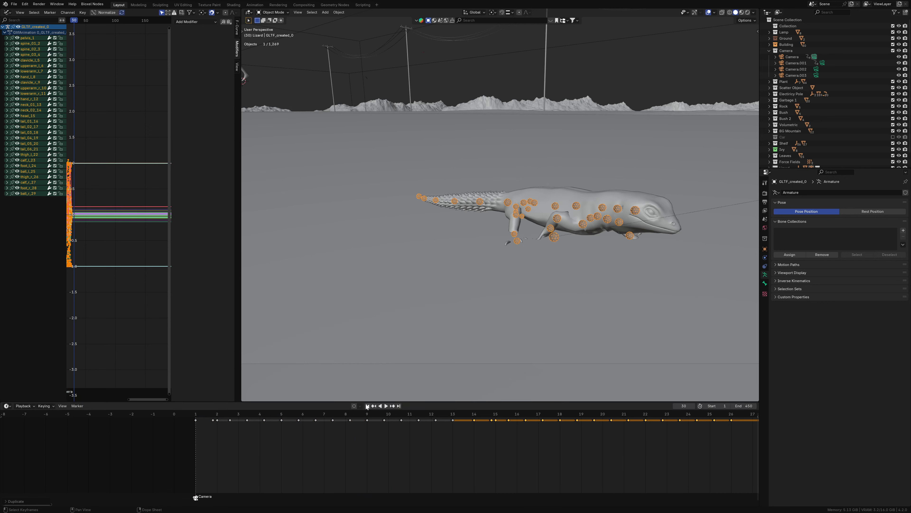
{"action": "key", "text": "Home"}
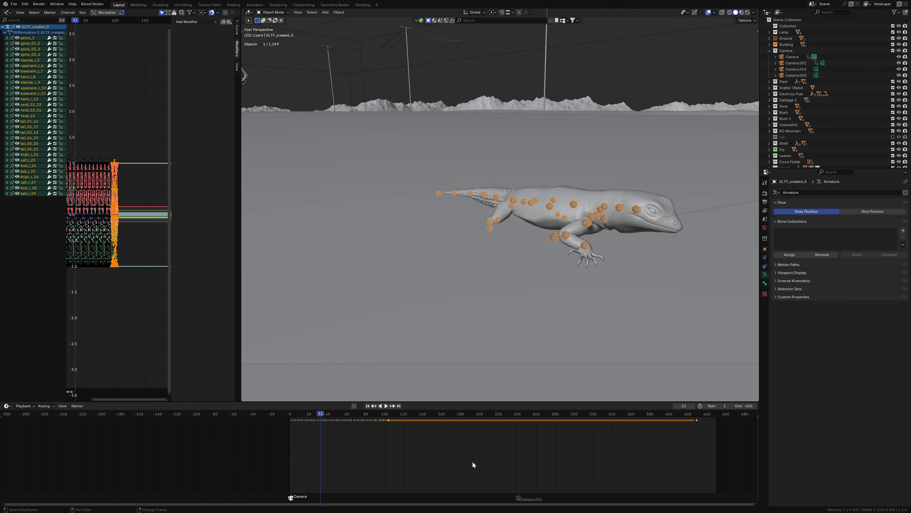
{"action": "scroll", "coordinate": [472, 461], "scroll_direction": "down", "scroll_amount": 3}
{"action": "key", "text": "g"}
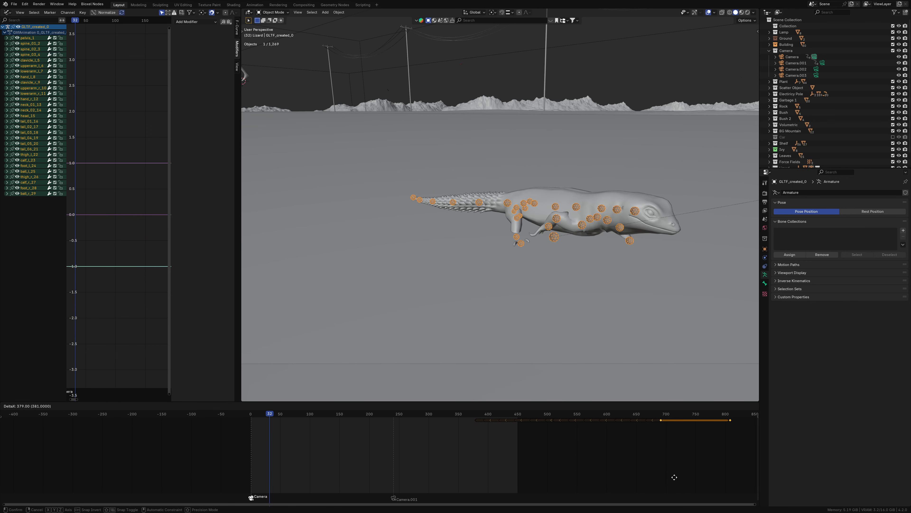
{"action": "left_click", "coordinate": [675, 477]}
Step: Set the scene frame range to 451–600 and play from frame 451
{"action": "type", "text": "600"}
{"action": "key", "text": "Return"}
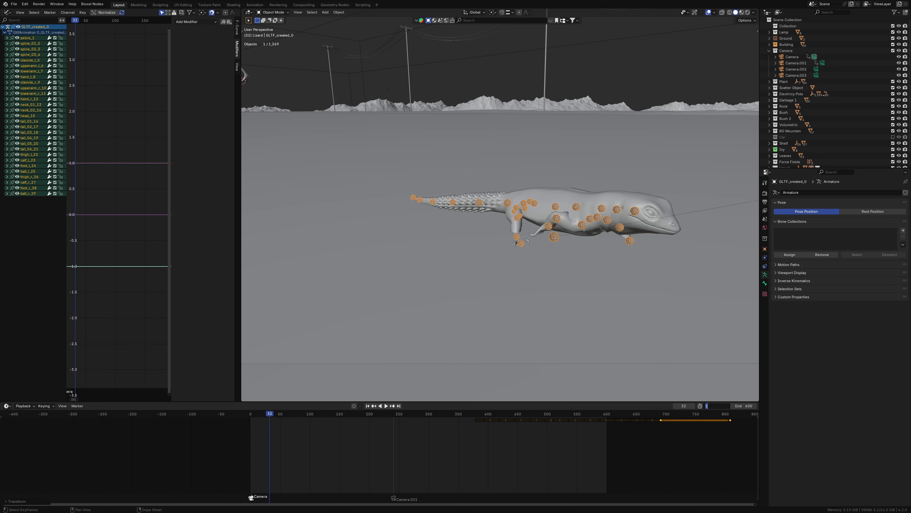
{"action": "type", "text": "451"}
{"action": "key", "text": "Return"}
{"action": "key", "text": "Return"}
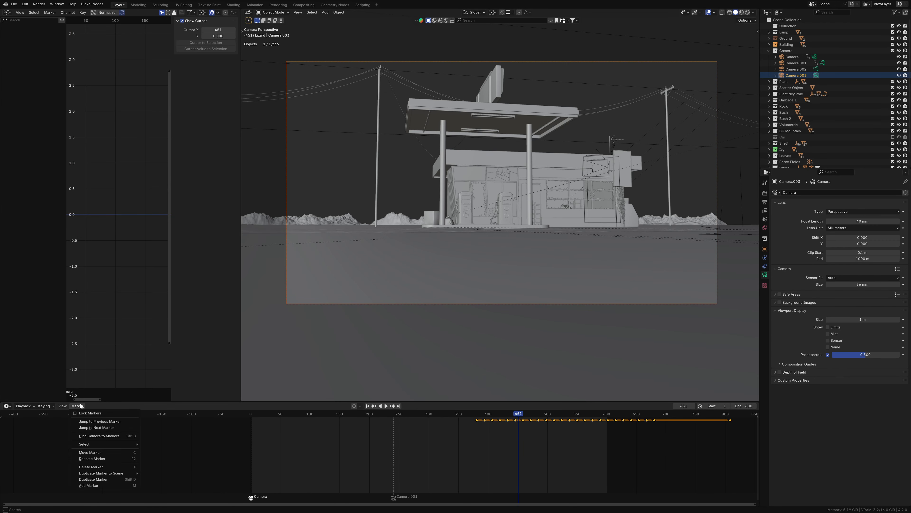
{"action": "scroll", "coordinate": [492, 428], "scroll_direction": "up", "scroll_amount": 2}
{"action": "key", "text": "space"}
Step: Inspect the lizard from above, place the 3D cursor beside it, and open the Add menu
{"action": "key", "text": "KP_0"}
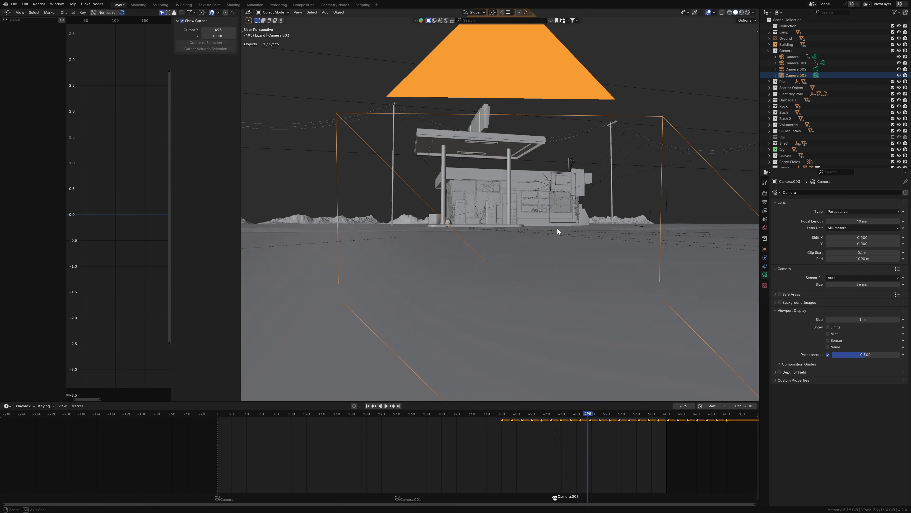
{"action": "left_click", "coordinate": [557, 230]}
{"action": "key", "text": "KP_Decimal"}
{"action": "key", "text": "space"}
{"action": "key", "text": "KP_7"}
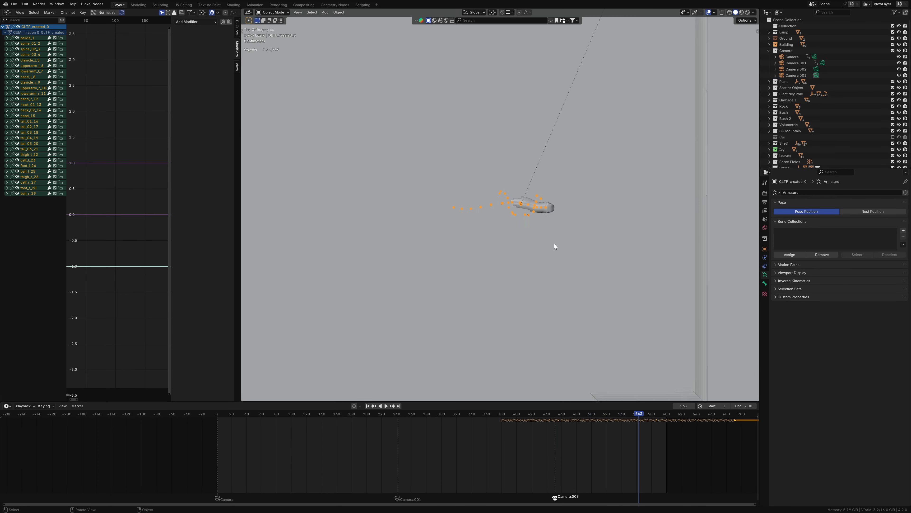
{"action": "scroll", "coordinate": [554, 244], "scroll_direction": "down", "scroll_amount": 3}
{"action": "key", "text": "grave"}
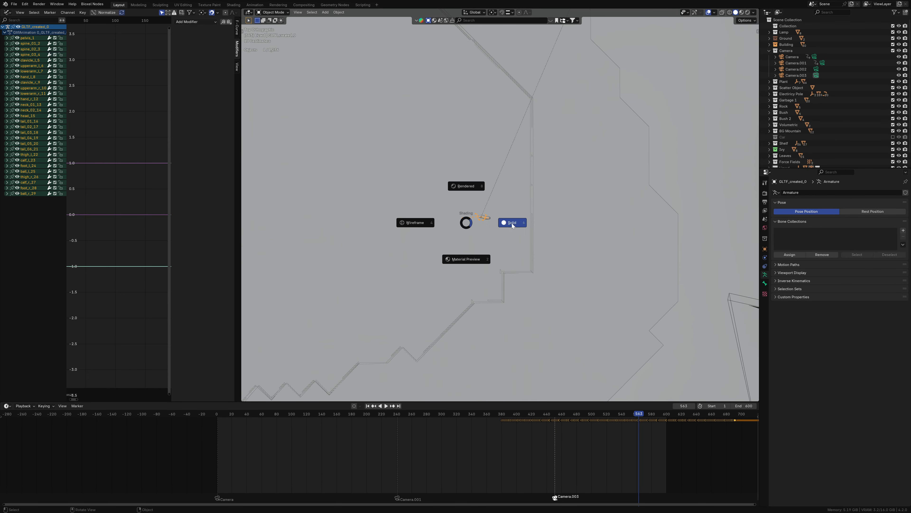
{"action": "left_click", "coordinate": [512, 220]}
{"action": "key", "text": "KP_7"}
{"action": "key", "text": "shift+a"}
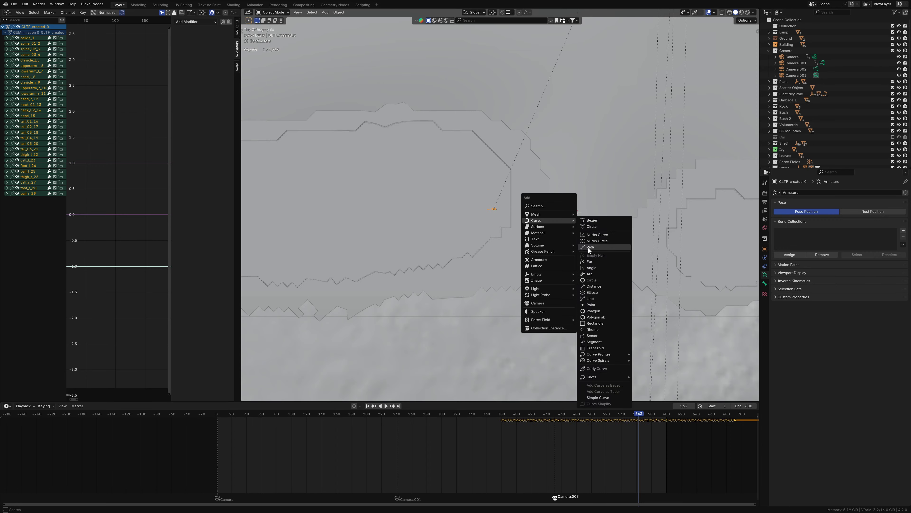
Step: Add a path curve snapped to the 3D cursor and enter its edit mode
{"action": "left_click", "coordinate": [588, 247]}
{"action": "mouse_move", "coordinate": [566, 214]}
{"action": "middle_mouse_down"}
{"action": "mouse_move", "coordinate": [503, 226]}
{"action": "mouse_move", "coordinate": [507, 200]}
{"action": "middle_mouse_up"}
{"action": "key", "text": "shift+s"}
{"action": "key", "text": "8"}
{"action": "key", "text": "KP_7"}
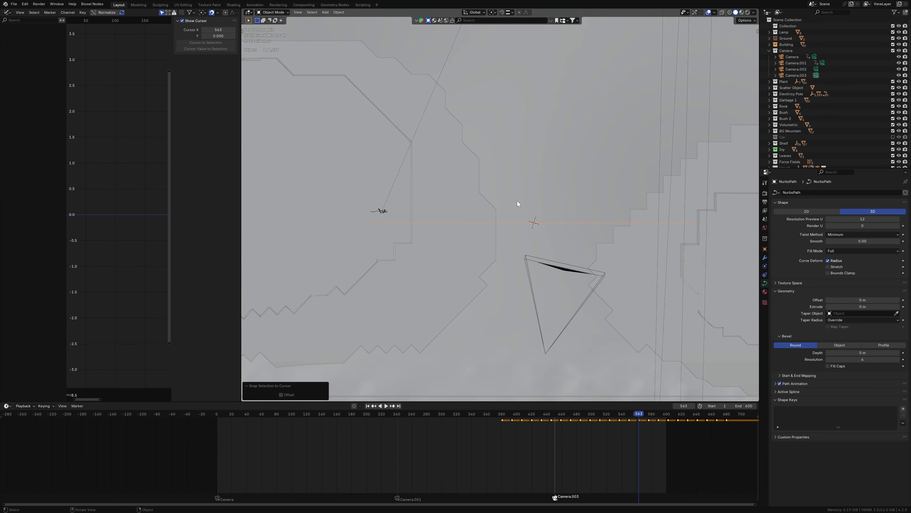
{"action": "key", "text": "Tab"}
{"action": "left_click", "coordinate": [675, 406]}
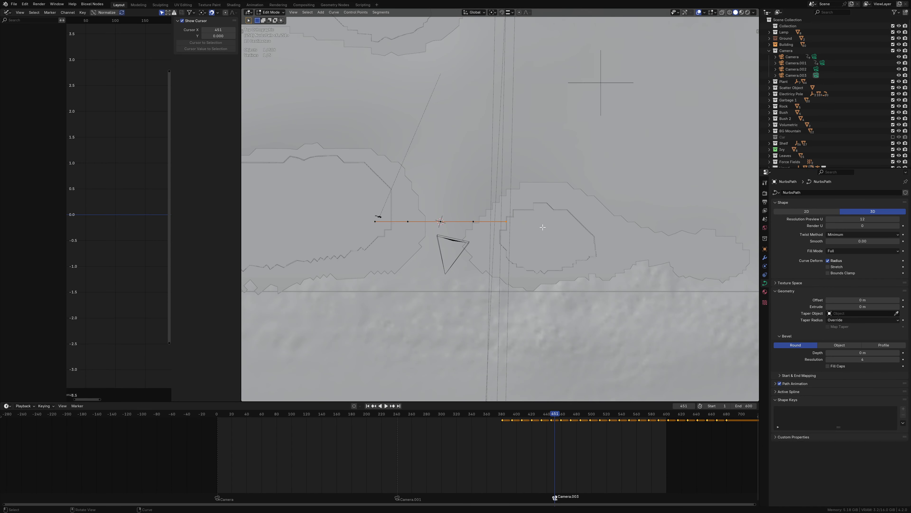
Step: Move the path's end points so its left end sits near the lizard
{"action": "key", "text": "g"}
{"action": "left_click", "coordinate": [610, 208]}
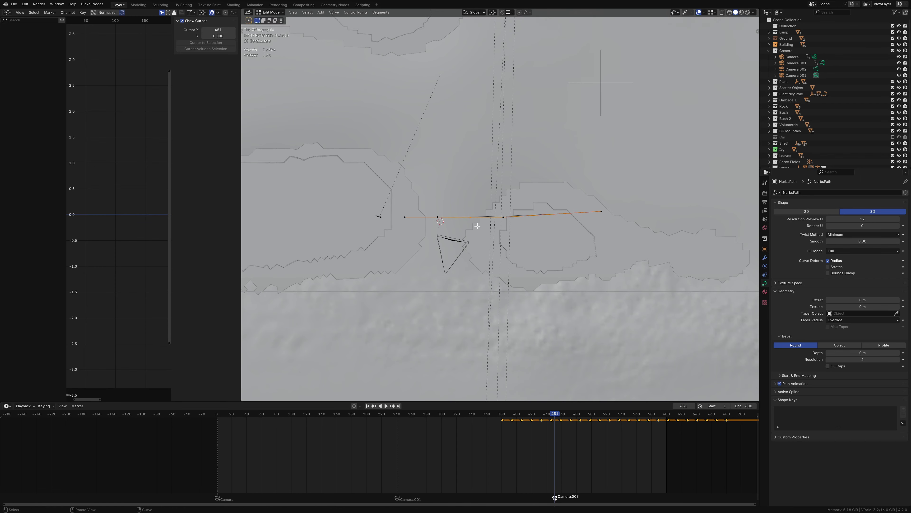
{"action": "left_click", "coordinate": [405, 217]}
{"action": "key", "text": "g"}
{"action": "left_click", "coordinate": [391, 232]}
{"action": "key", "text": "Tab"}
Step: Adjust the lizard's height along Z
{"action": "left_click", "coordinate": [378, 218]}
{"action": "key", "text": "KP_Decimal"}
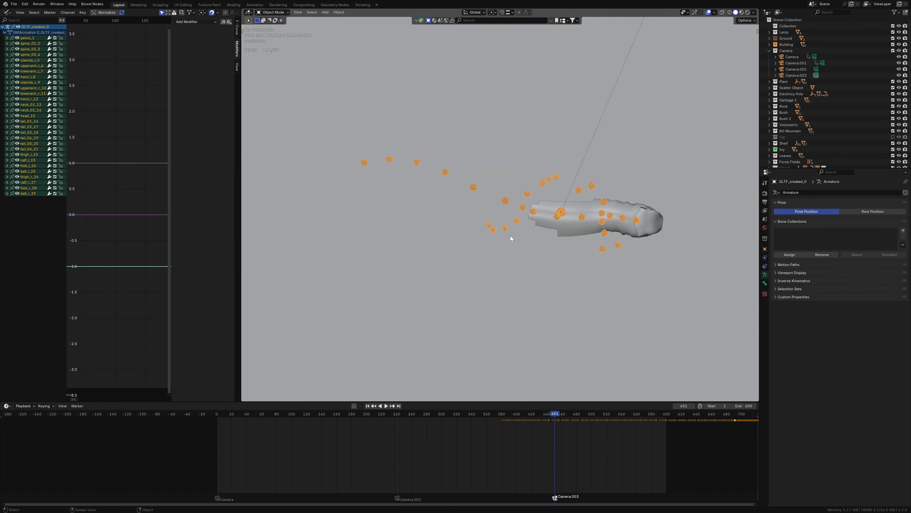
{"action": "mouse_move", "coordinate": [511, 234]}
{"action": "middle_mouse_down"}
{"action": "mouse_move", "coordinate": [511, 191]}
{"action": "mouse_move", "coordinate": [580, 249]}
{"action": "middle_mouse_up"}
{"action": "key", "text": "g"}
{"action": "key", "text": "z"}
{"action": "left_click", "coordinate": [510, 192]}
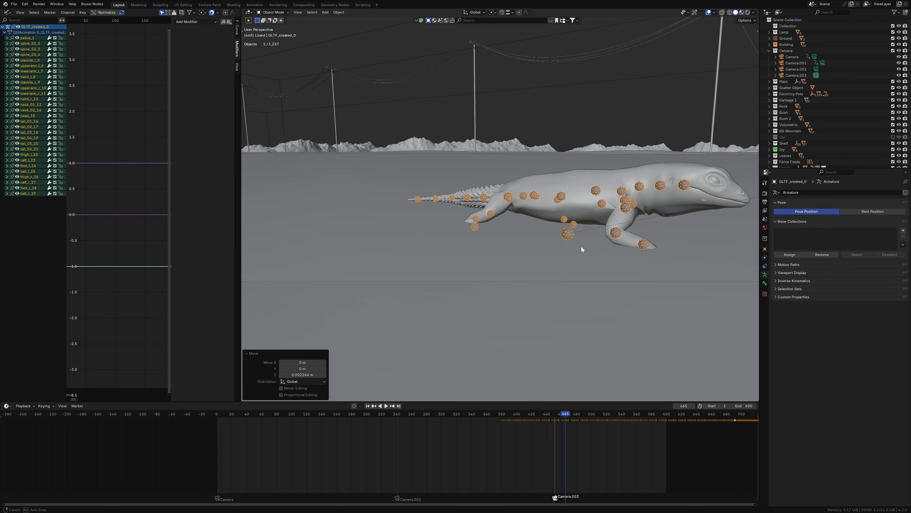
{"action": "scroll", "coordinate": [486, 248], "scroll_direction": "down", "scroll_amount": 3}
{"action": "key", "text": "n"}
{"action": "key", "text": "n"}
Step: Try view clip start values of 0.01 m and 0.2 m while viewing the lizard's legs
{"action": "middle_click_drag", "start_coordinate": [466, 187], "coordinate": [436, 207]}
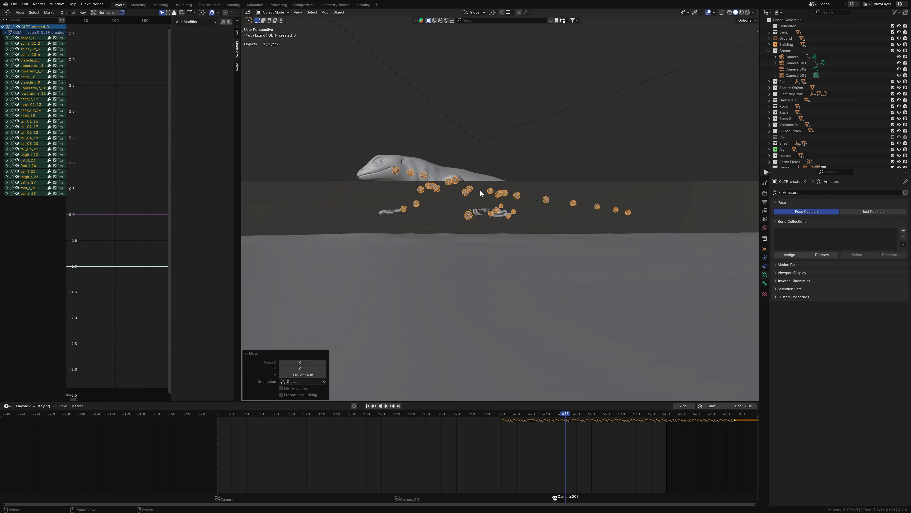
{"action": "key", "text": "KP_Decimal"}
{"action": "middle_click_drag", "start_coordinate": [519, 206], "coordinate": [610, 107]}
{"action": "type", "text": "n "}
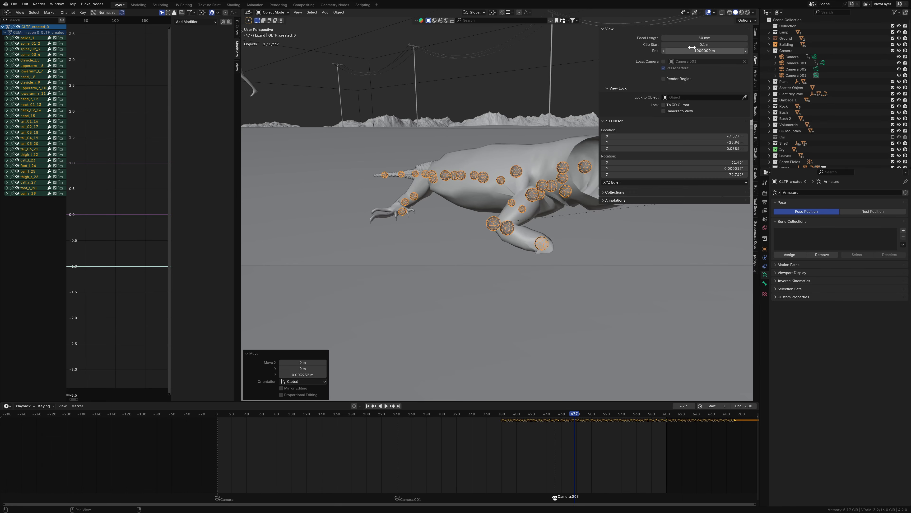
{"action": "type", "text": "0"}
{"action": "key", "text": "Return"}
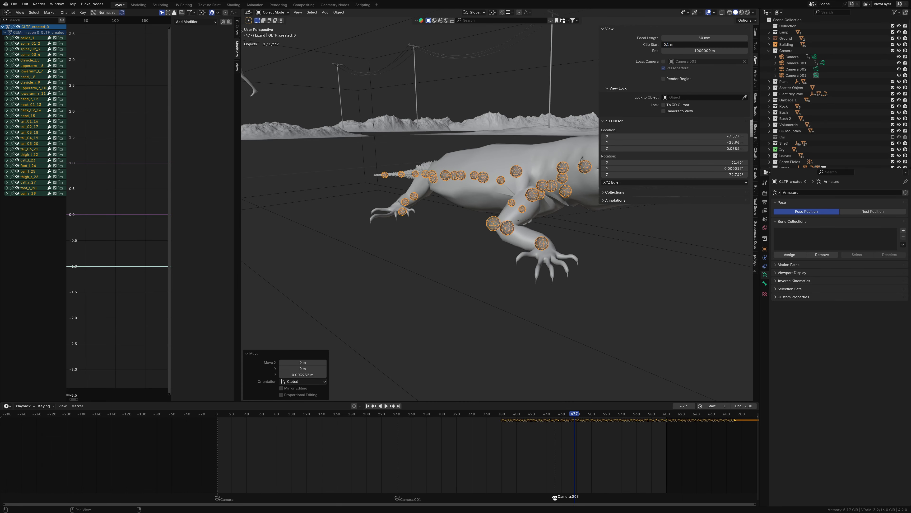
{"action": "type", "text": ".2"}
{"action": "key", "text": "Return"}
Step: Settle the view's clip start at 0.05 m and return to top view
{"action": "key", "text": "BackSpace"}
{"action": "type", "text": "05"}
{"action": "key", "text": "Return"}
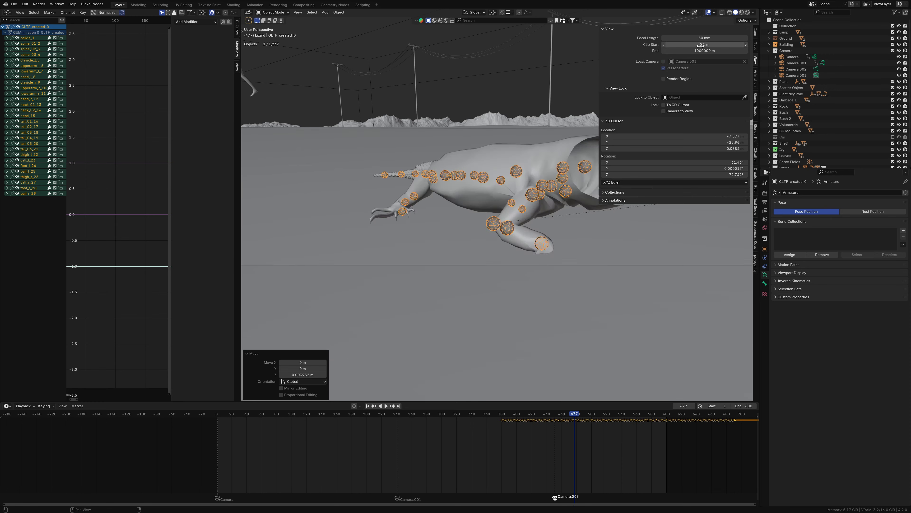
{"action": "key", "text": "n"}
{"action": "scroll", "coordinate": [556, 204], "scroll_direction": "down", "scroll_amount": 5}
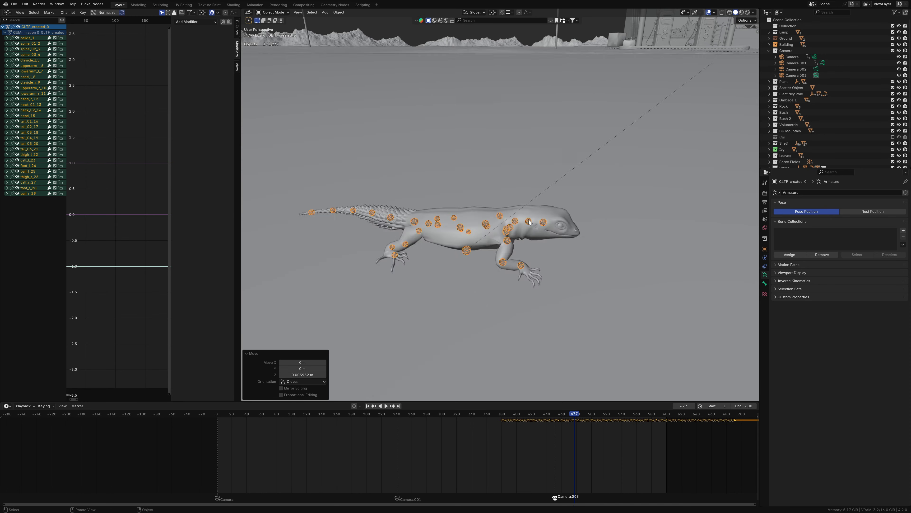
{"action": "scroll", "coordinate": [556, 204], "scroll_direction": "up", "scroll_amount": 5}
{"action": "key", "text": "KP_7"}
{"action": "scroll", "coordinate": [512, 222], "scroll_direction": "up", "scroll_amount": 2}
Step: Add a Follow Path constraint to the lizard targeting NurbsPath
{"action": "key", "text": "r"}
{"action": "left_click", "coordinate": [545, 259]}
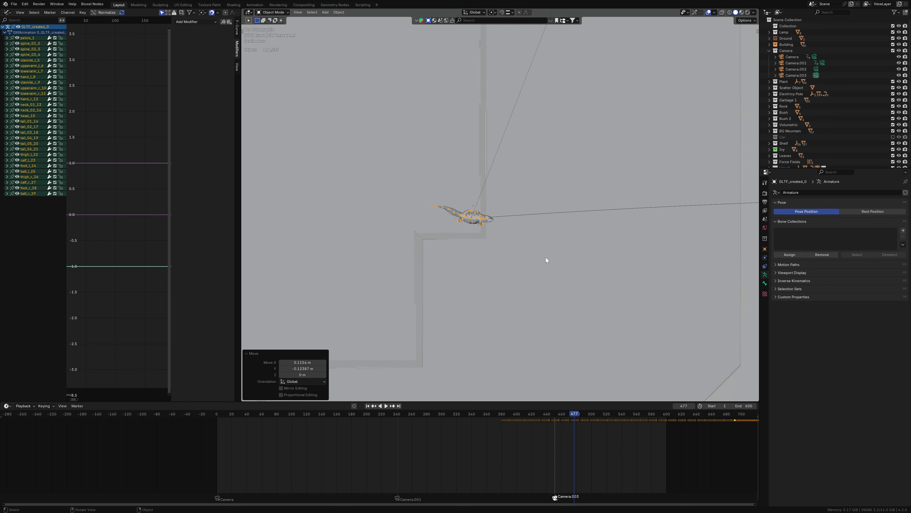
{"action": "left_click", "coordinate": [765, 266]}
{"action": "left_click", "coordinate": [847, 192]}
{"action": "left_click", "coordinate": [888, 235]}
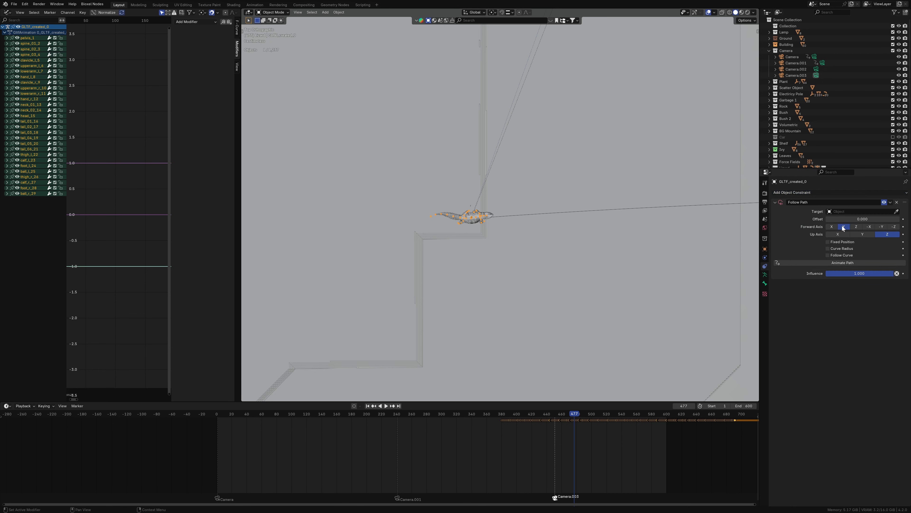
{"action": "middle_click_drag", "start_coordinate": [492, 216], "coordinate": [472, 215]}
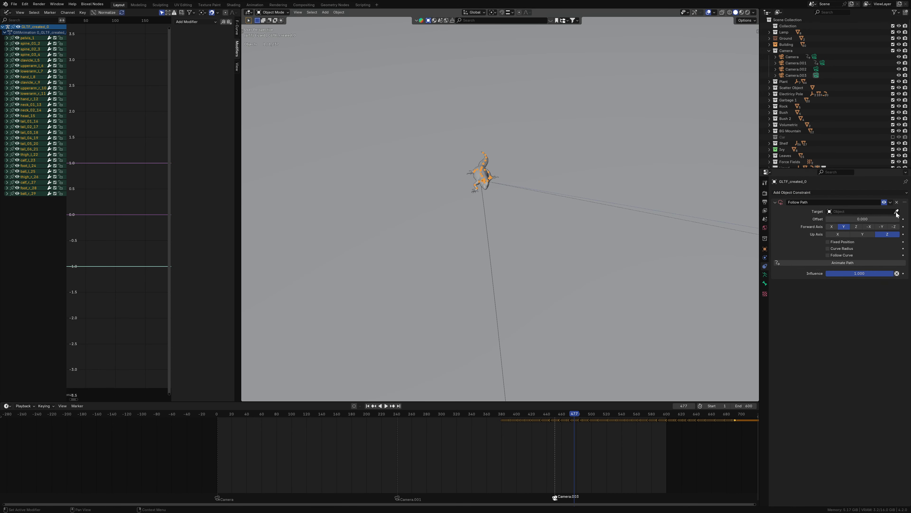
{"action": "left_click", "coordinate": [496, 293]}
Step: Rotate the lizard slightly about its vertical axis and lower it onto the ground
{"action": "key", "text": "KP_7"}
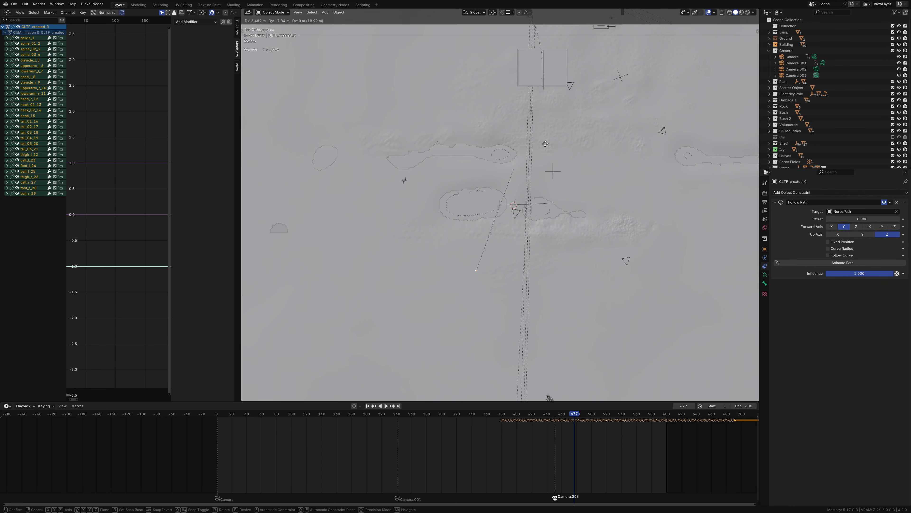
{"action": "mouse_move", "coordinate": [570, 84]}
{"action": "middle_mouse_down"}
{"action": "mouse_move", "coordinate": [540, 224]}
{"action": "mouse_move", "coordinate": [527, 178]}
{"action": "mouse_move", "coordinate": [522, 251]}
{"action": "mouse_move", "coordinate": [537, 268]}
{"action": "middle_mouse_up"}
{"action": "key", "text": "r"}
{"action": "left_click", "coordinate": [566, 244]}
{"action": "scroll", "coordinate": [527, 179], "scroll_direction": "up", "scroll_amount": 5}
{"action": "key", "text": "g"}
{"action": "key", "text": "z"}
{"action": "left_click", "coordinate": [521, 266]}
Step: Preview the scene in Rendered shading, then return to Solid and frame the lizard
{"action": "key", "text": "z"}
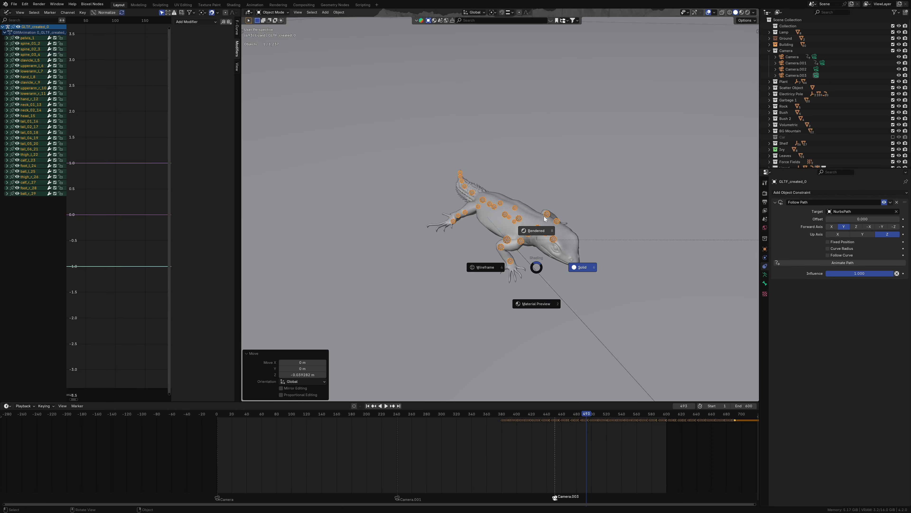
{"action": "left_click", "coordinate": [544, 219]}
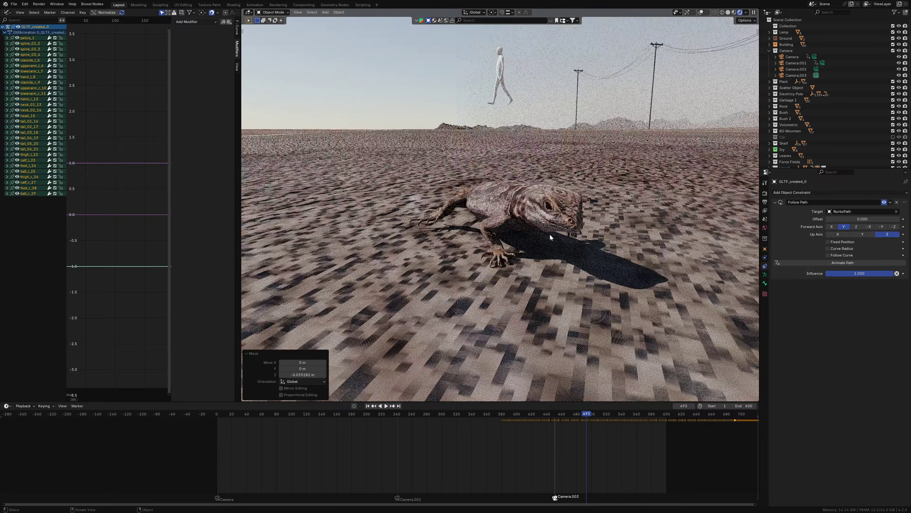
{"action": "key", "text": "z"}
{"action": "key", "text": "KP_Decimal"}
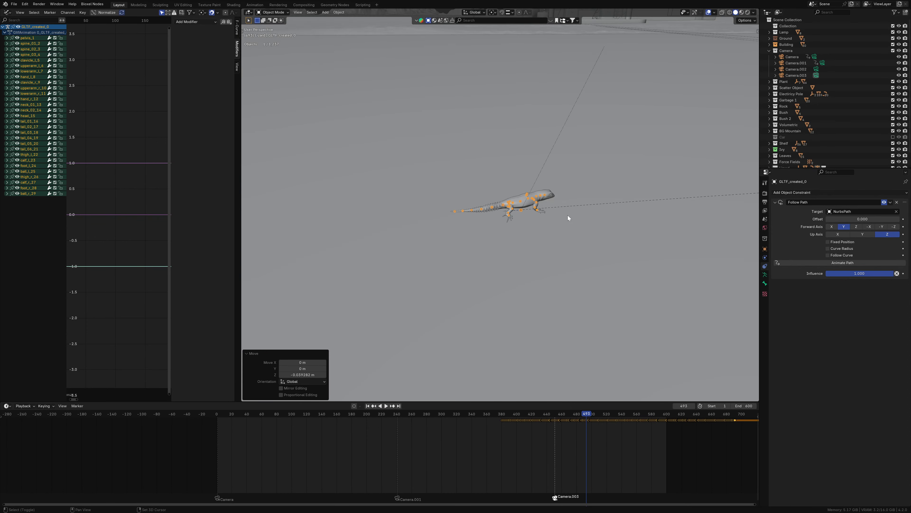
Step: Keyframe the Follow Path offset so the lizard walks along the path
{"action": "left_click_drag", "start_coordinate": [869, 219], "coordinate": [864, 218]}
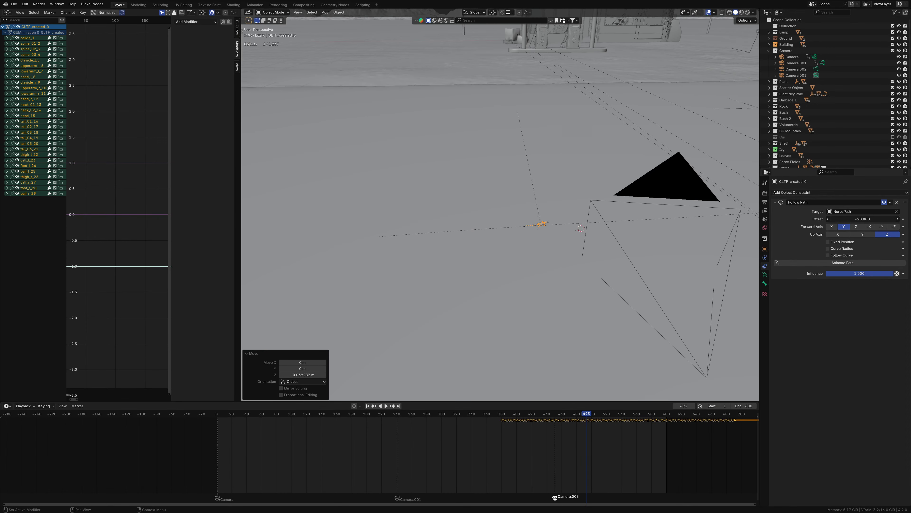
{"action": "left_click", "coordinate": [903, 218]}
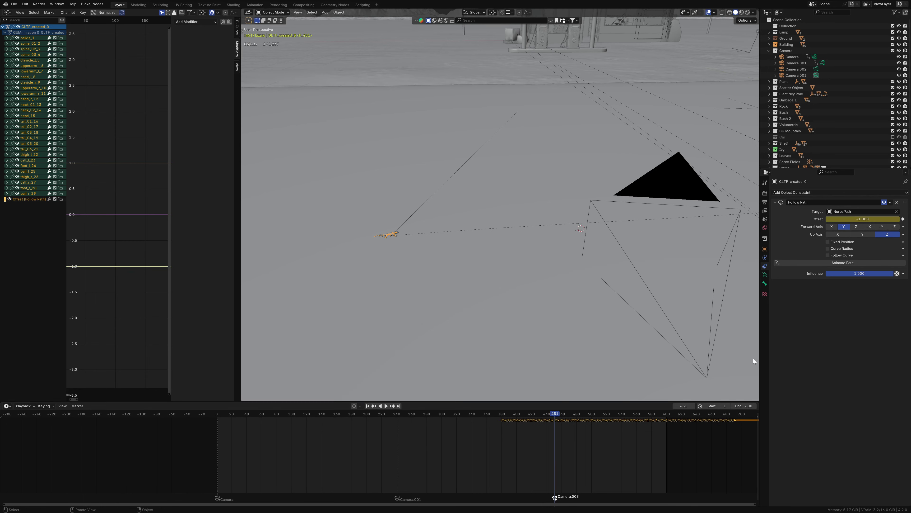
{"action": "key", "text": "Escape"}
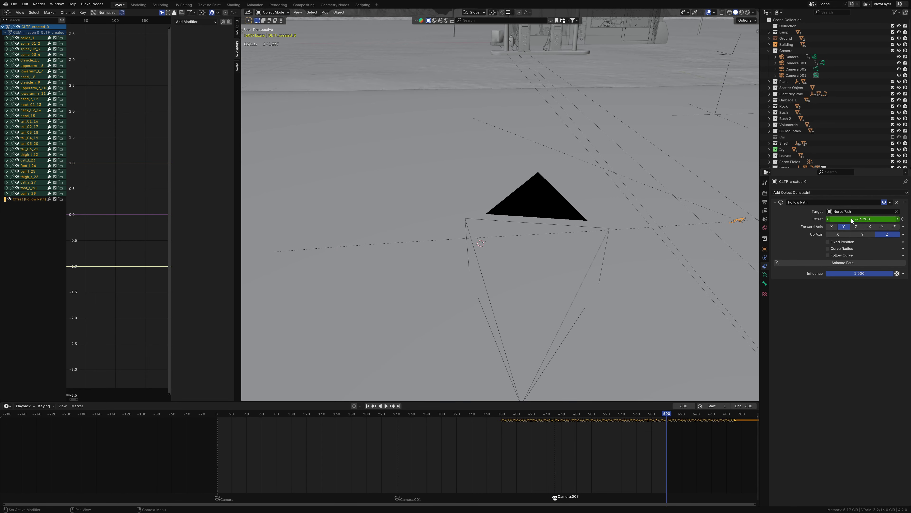
{"action": "scroll", "coordinate": [602, 246], "scroll_direction": "up", "scroll_amount": 20, "text": "alt"}
{"action": "scroll", "coordinate": [509, 243], "scroll_direction": "up", "scroll_amount": 20, "text": "alt"}
{"action": "scroll", "coordinate": [541, 270], "scroll_direction": "up", "scroll_amount": 20, "text": "alt"}
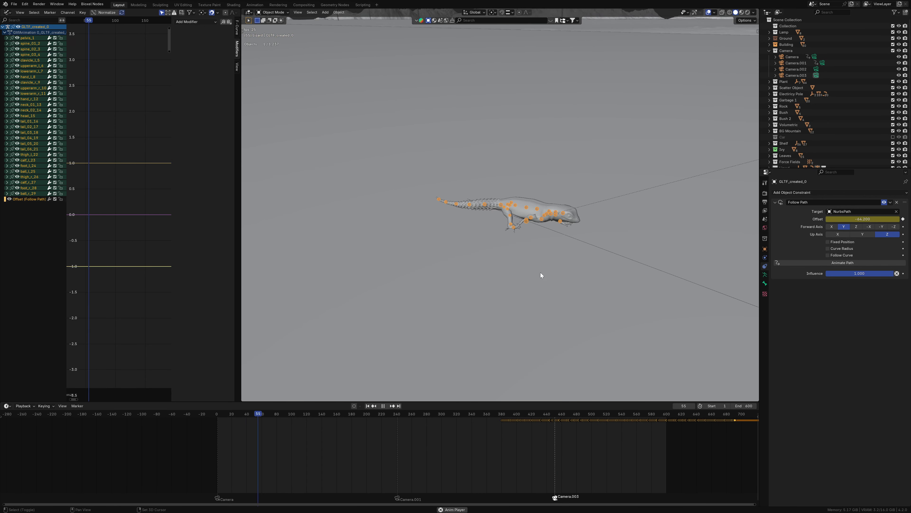
{"action": "scroll", "coordinate": [553, 346], "scroll_direction": "up", "scroll_amount": 20, "text": "alt"}
{"action": "key", "text": "space"}
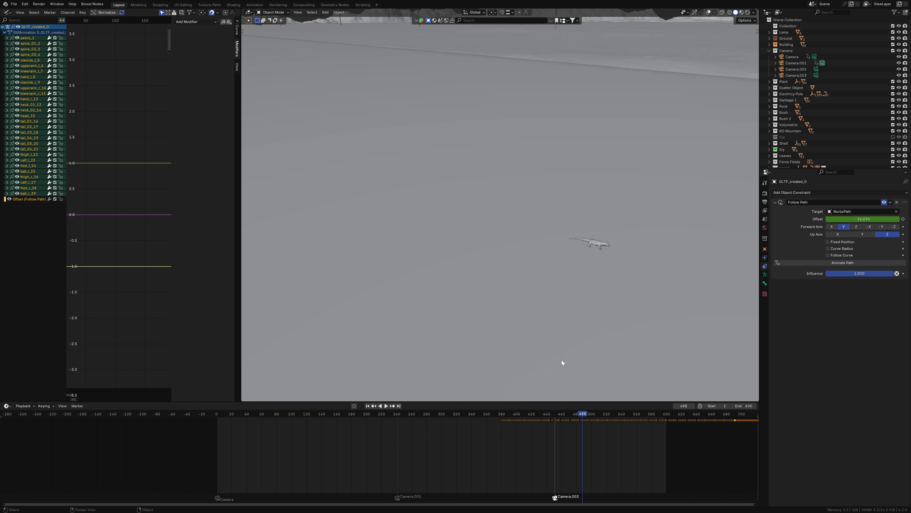
Step: Push the end offset further along the path and replay the walk through the camera
{"action": "left_click", "coordinate": [554, 413]}
{"action": "key", "text": "KP_0"}
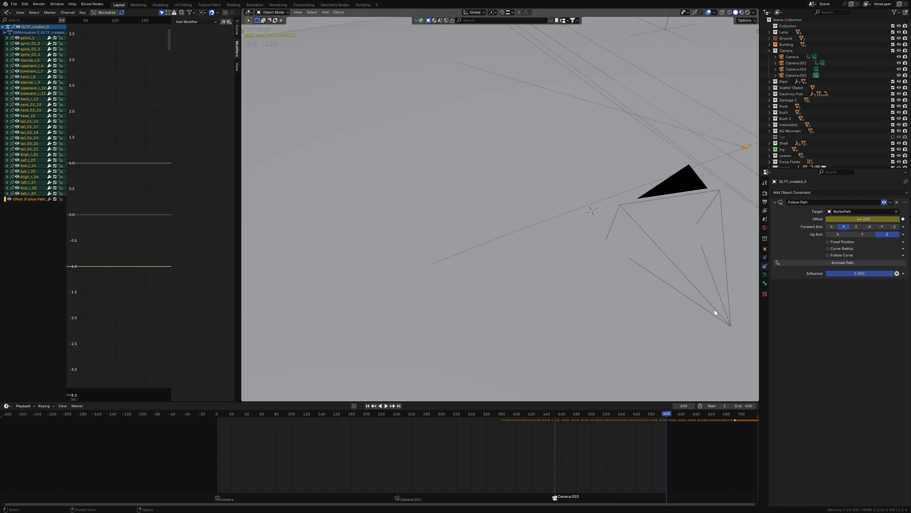
{"action": "left_click_drag", "start_coordinate": [863, 218], "coordinate": [854, 218]}
{"action": "left_click", "coordinate": [553, 415]}
{"action": "key", "text": "space"}
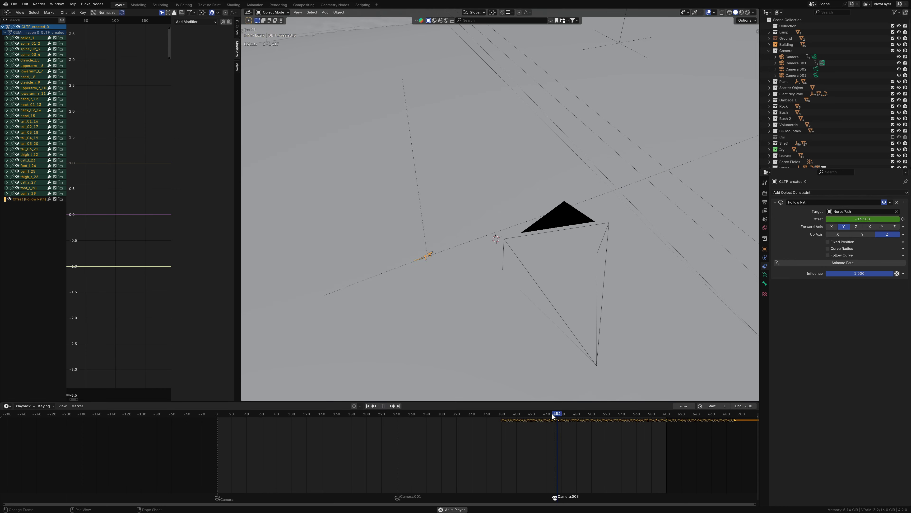
{"action": "key", "text": "KP_0"}
{"action": "key", "text": "space"}
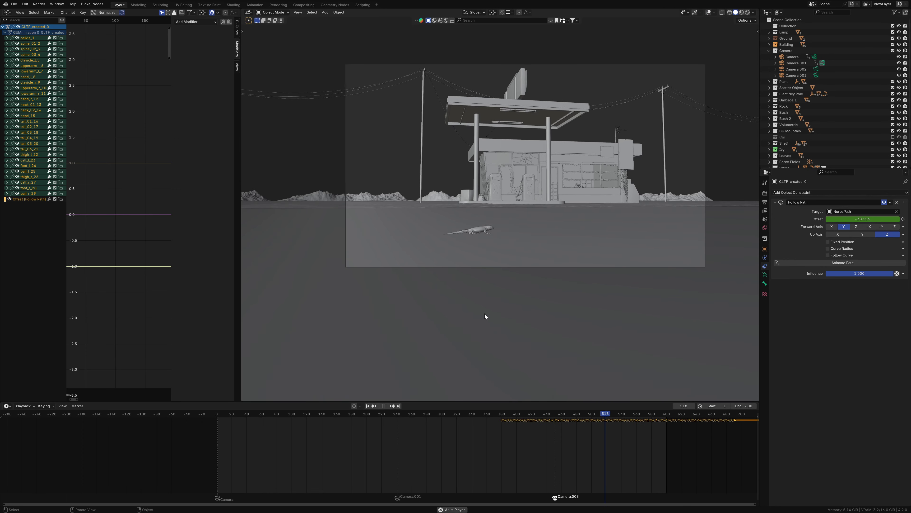
Step: Move Camera.003 to reframe the walking lizard and play back to check
{"action": "left_click", "coordinate": [544, 269], "text": "alt"}
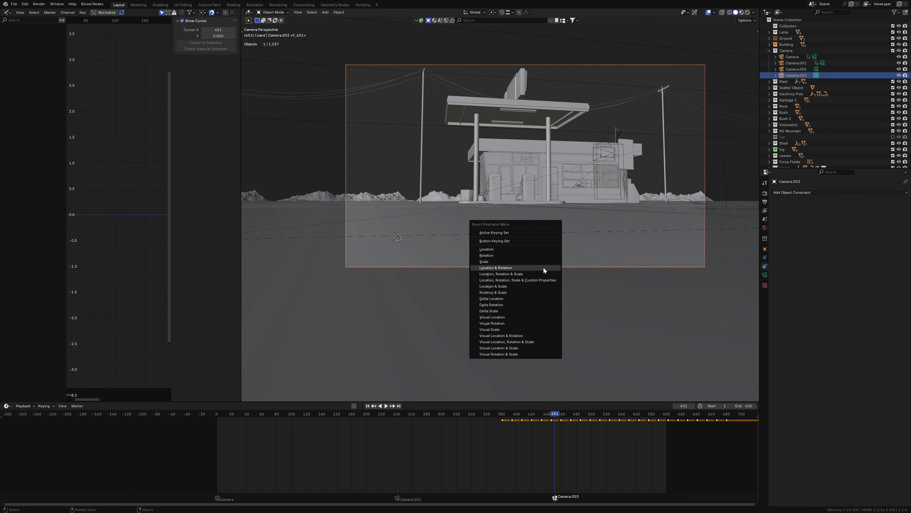
{"action": "key", "text": "g"}
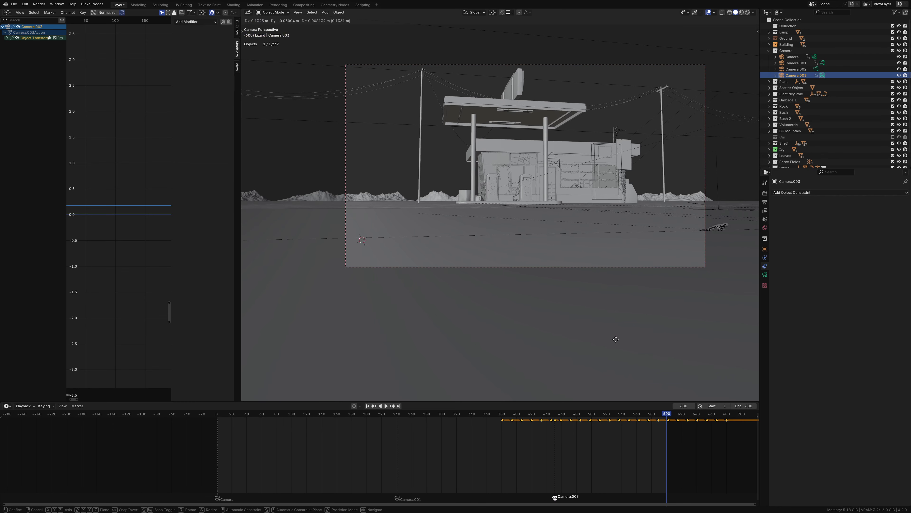
{"action": "left_click", "coordinate": [713, 306]}
{"action": "key", "text": "ctrl+z"}
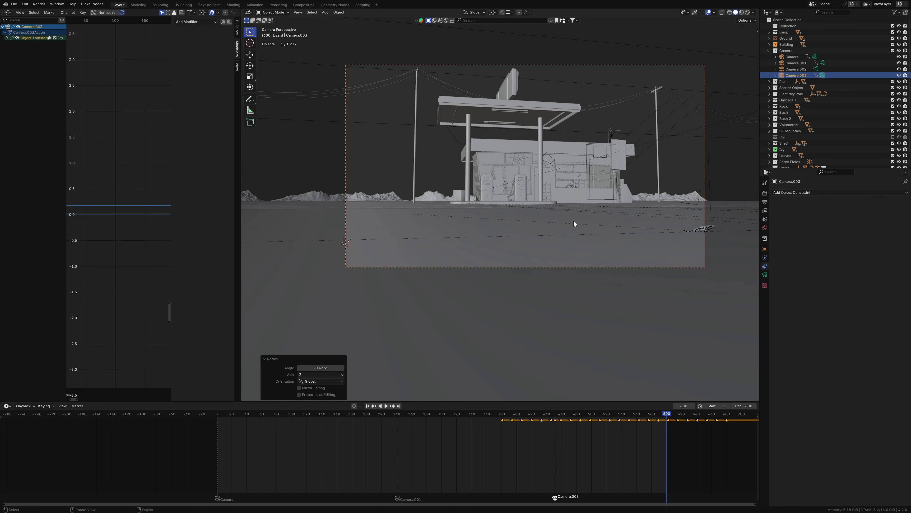
{"action": "key", "text": "ctrl+z"}
{"action": "key", "text": "space"}
{"action": "key", "text": "KP_0"}
{"action": "key", "text": "space"}
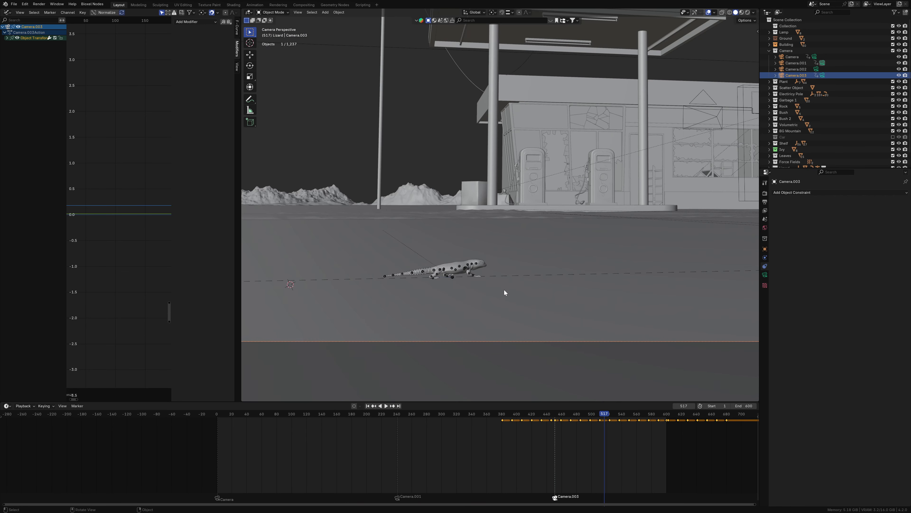
Step: Enable Camera.003 depth of field at f-stop 2.8, adjust its focus object, and restore overlays
{"action": "left_click", "coordinate": [765, 275]}
{"action": "left_click", "coordinate": [753, 13]}
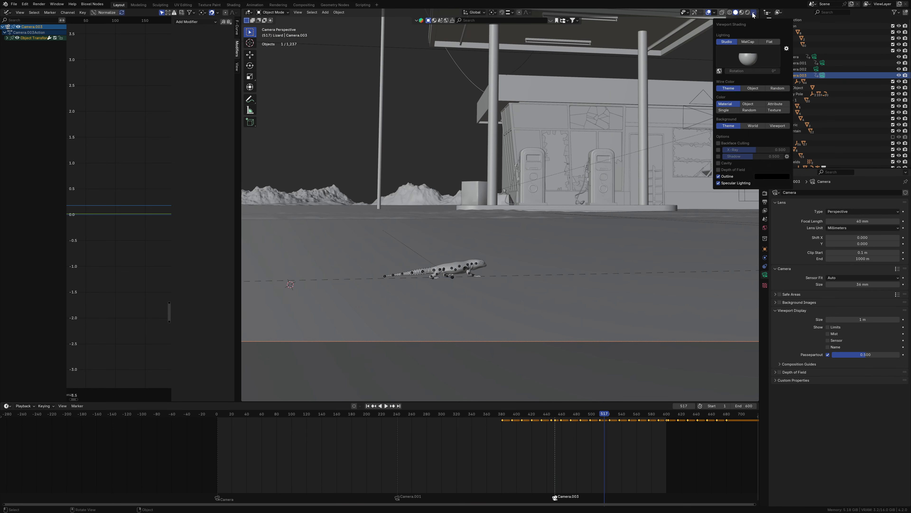
{"action": "left_click", "coordinate": [795, 372]}
{"action": "left_click", "coordinate": [780, 372]}
{"action": "left_click", "coordinate": [474, 265]}
{"action": "key", "text": "space"}
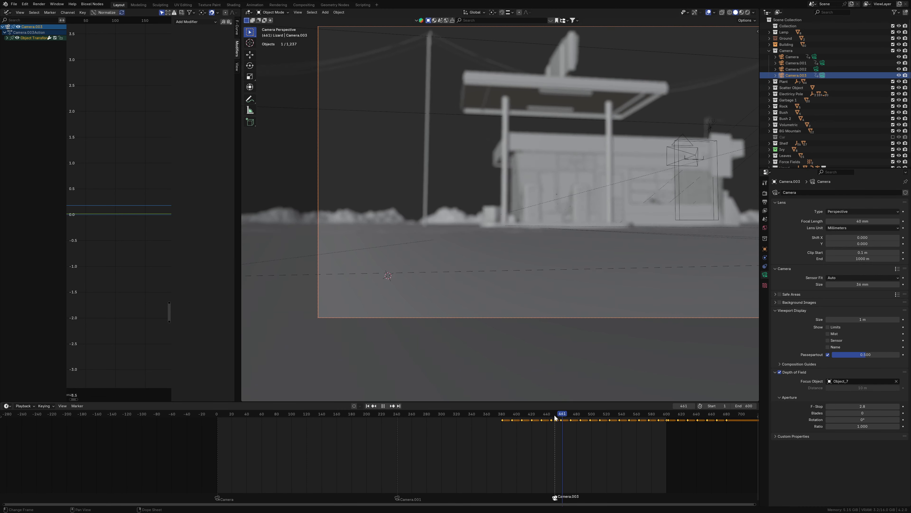
{"action": "left_click", "coordinate": [556, 422]}
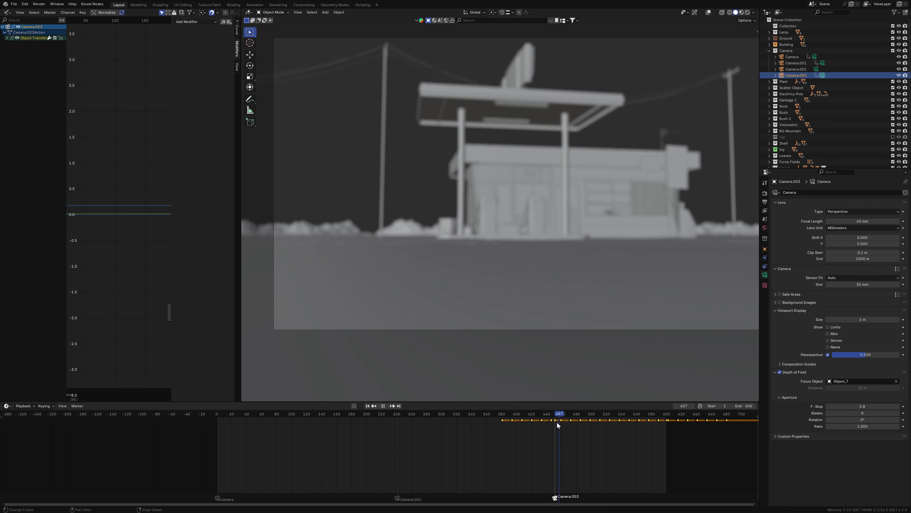
{"action": "left_click", "coordinate": [896, 381]}
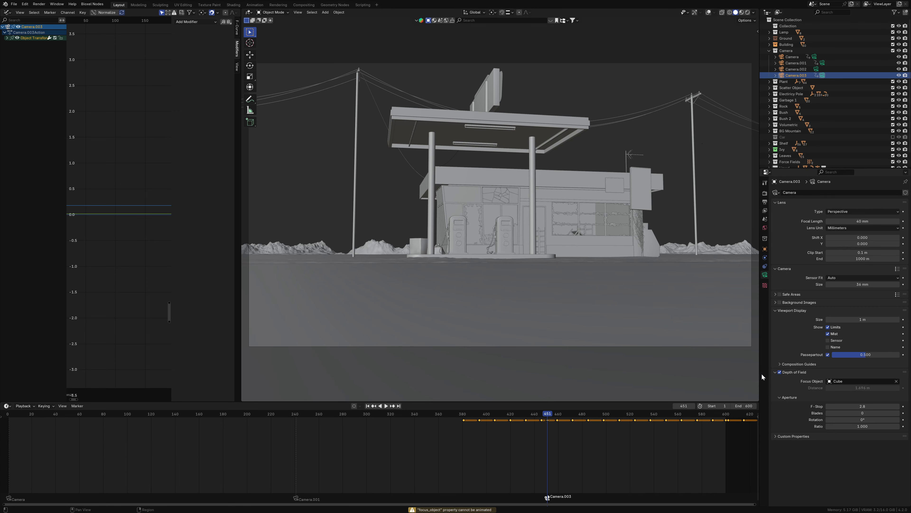
{"action": "key", "text": "shift+alt+z"}
{"action": "key", "text": "shift+a"}
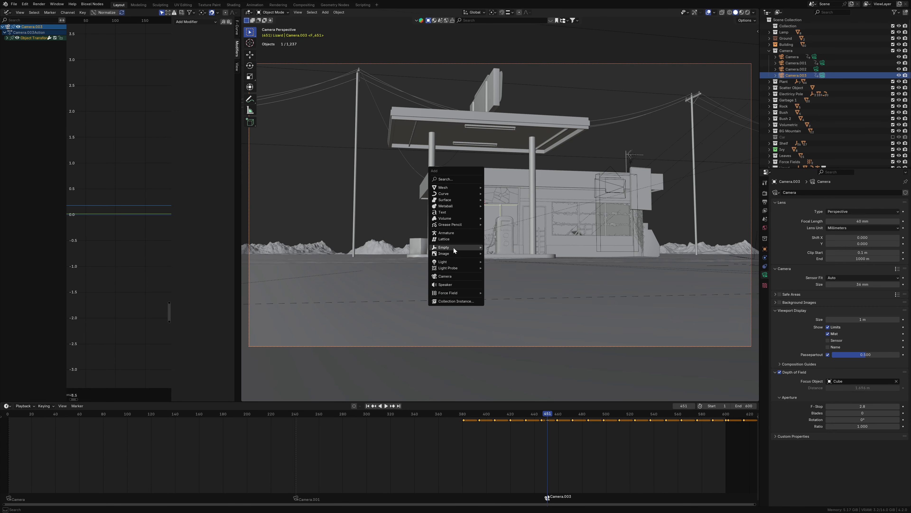
Step: Add an empty at the 3D cursor and move it into a new 'Focus' collection
{"action": "left_click", "coordinate": [503, 247]}
{"action": "key", "text": "shift+s"}
{"action": "left_click", "coordinate": [515, 191]}
{"action": "type", "text": "mFoc"}
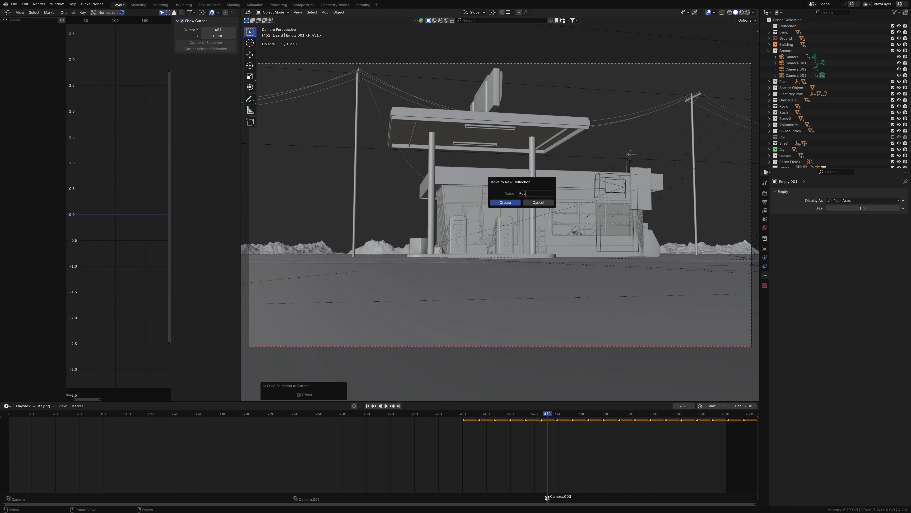
{"action": "key", "text": "Return"}
Step: Set Empty.001 as Camera.003's depth-of-field focus object
{"action": "left_click", "coordinate": [796, 75]}
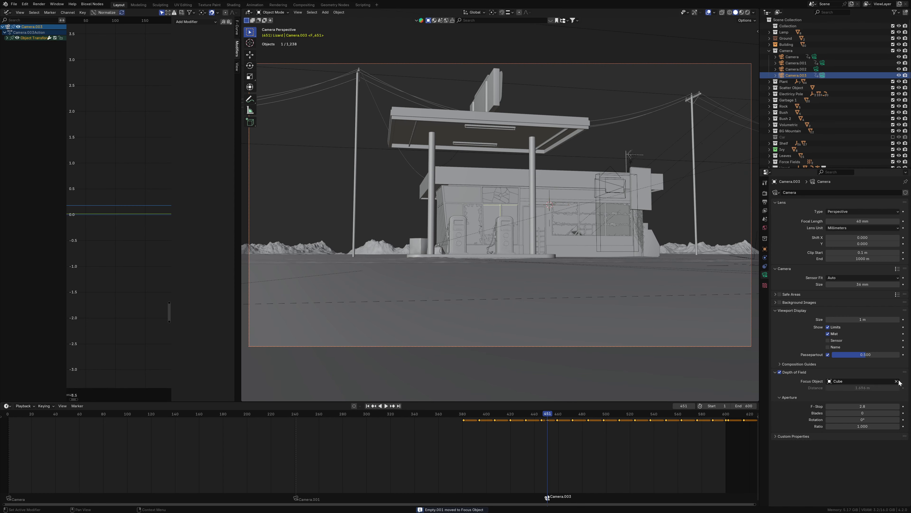
{"action": "left_click", "coordinate": [861, 381]}
{"action": "type", "text": "Focus"}
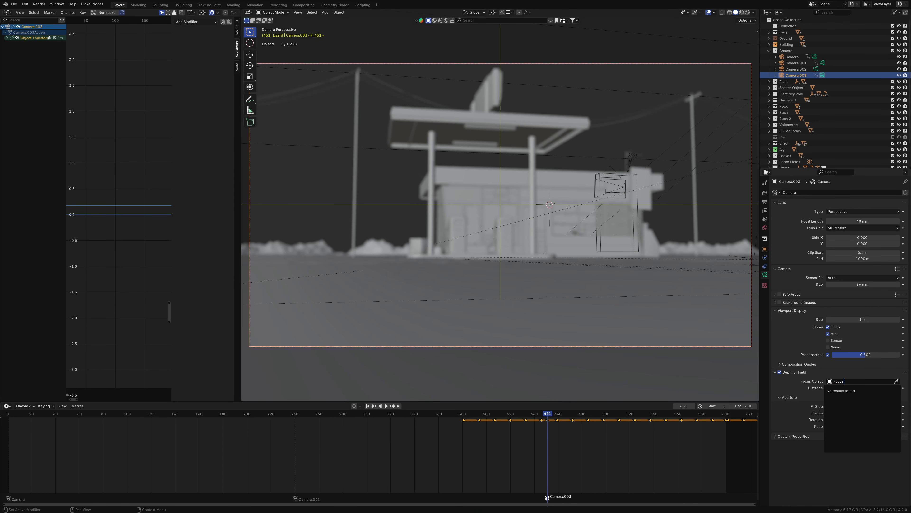
{"action": "key", "text": "Escape"}
{"action": "scroll", "coordinate": [612, 267], "scroll_direction": "up", "scroll_amount": 8}
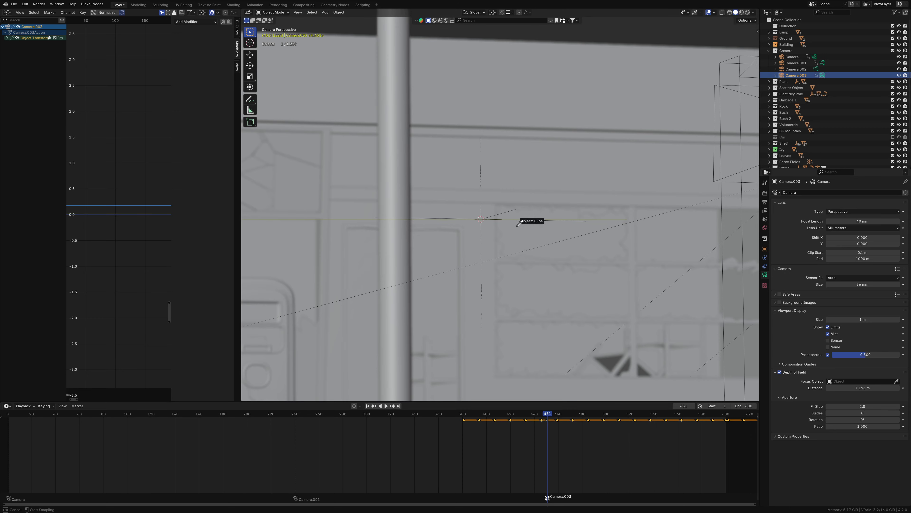
{"action": "left_click", "coordinate": [508, 211]}
{"action": "scroll", "coordinate": [508, 211], "scroll_direction": "down", "scroll_amount": 8}
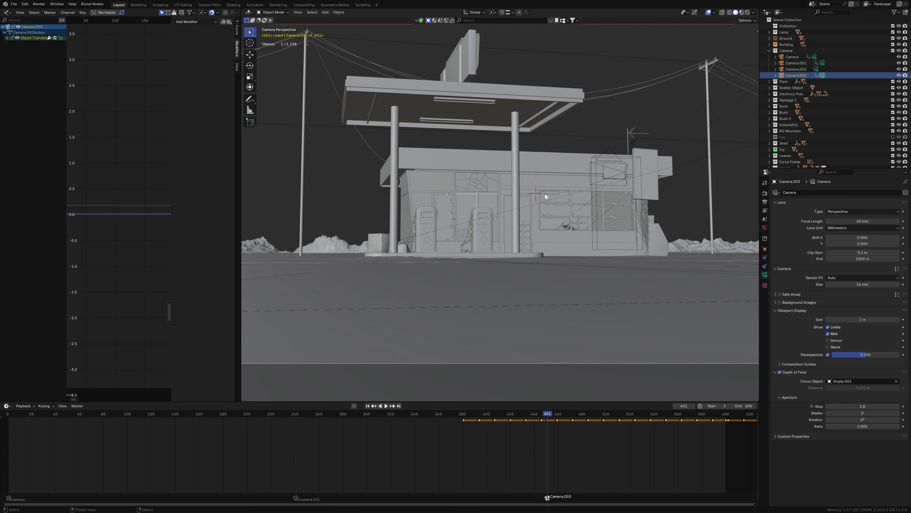
Step: Select Empty.001 and scrub the animation to the lizard's position at frame 519
{"action": "left_click", "coordinate": [545, 196]}
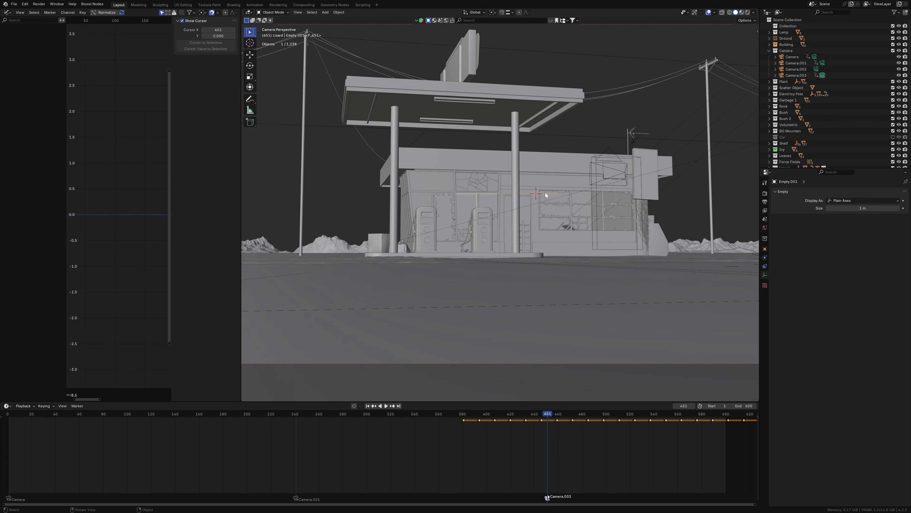
{"action": "left_click", "coordinate": [516, 182]}
{"action": "left_click", "coordinate": [639, 414]}
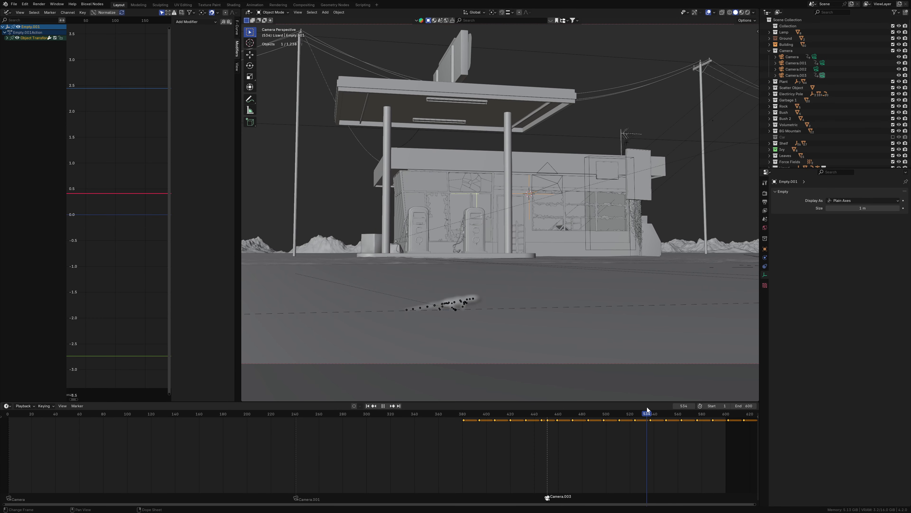
{"action": "key", "text": "space"}
{"action": "scroll", "coordinate": [530, 181], "scroll_direction": "up", "scroll_amount": 2}
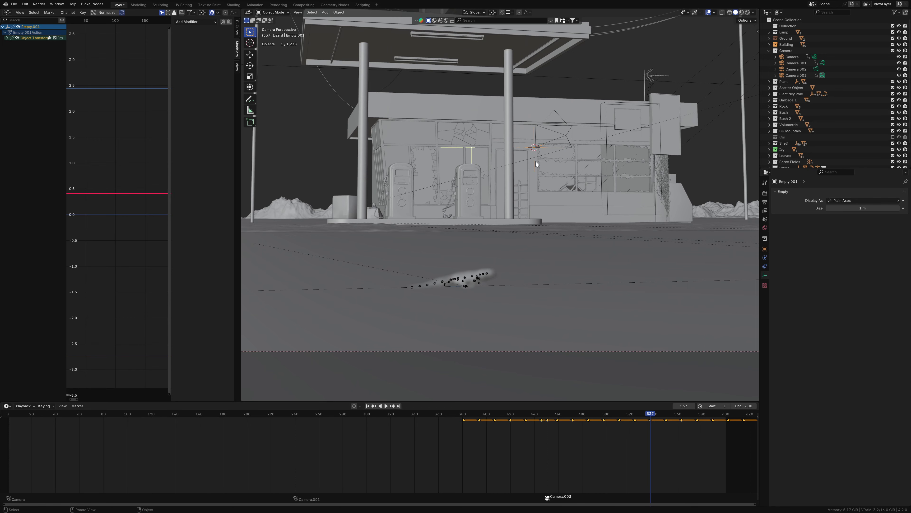
{"action": "key", "text": "shift+ctrl+space"}
{"action": "scroll", "coordinate": [590, 375], "scroll_direction": "down", "scroll_amount": 2}
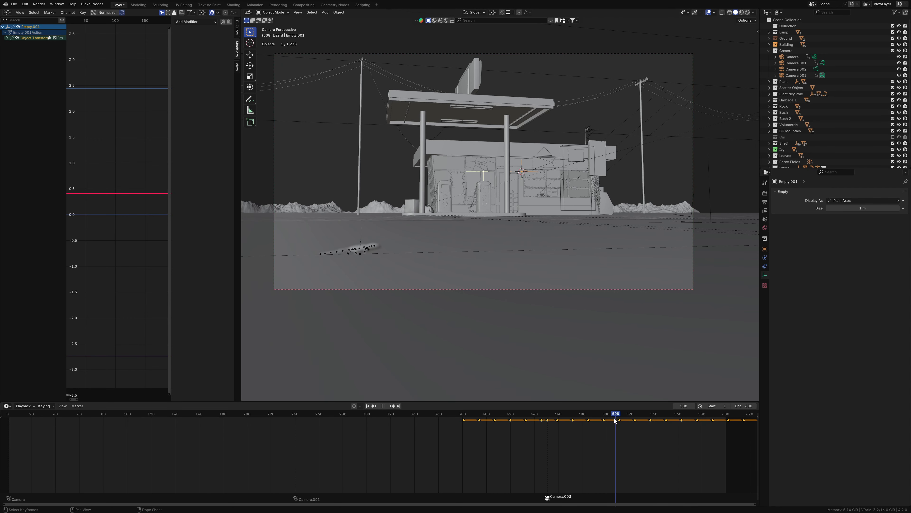
{"action": "key", "text": "space"}
{"action": "left_click", "coordinate": [629, 416]}
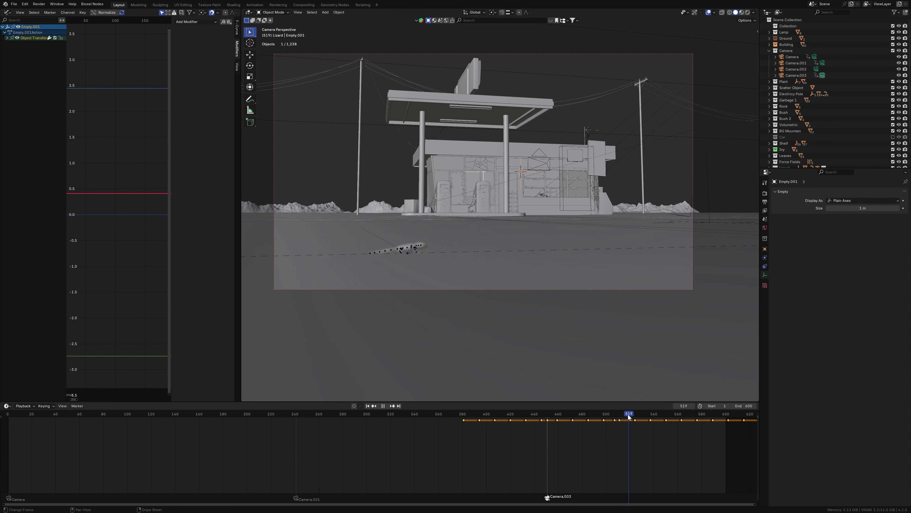
Step: Snap Empty.001 onto the lizard and keyframe its position at frame 519
{"action": "left_click", "coordinate": [402, 250]}
{"action": "scroll", "coordinate": [513, 250], "scroll_direction": "up", "scroll_amount": 5}
{"action": "key", "text": "s"}
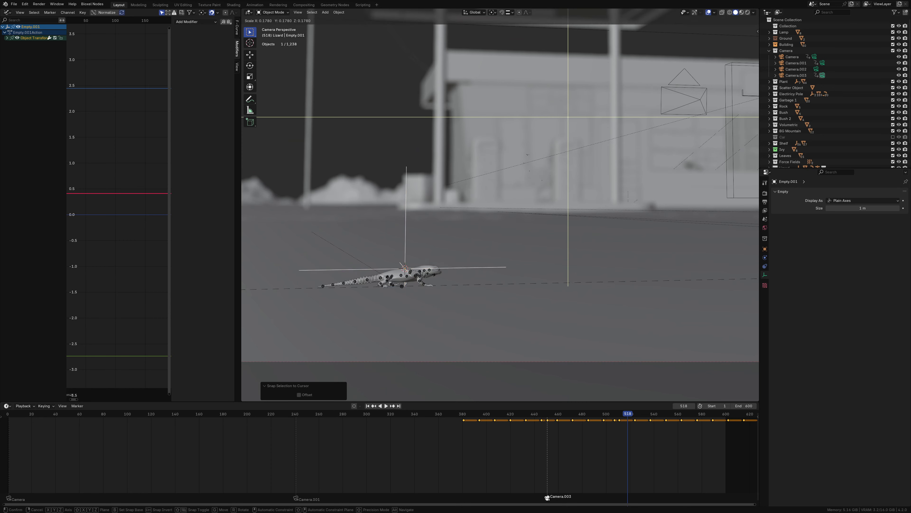
{"action": "left_click", "coordinate": [432, 276]}
{"action": "key", "text": "k"}
{"action": "key", "text": "space"}
{"action": "left_click", "coordinate": [724, 417]}
Step: Keyframe Empty.001 at the lizard's final position on frame 600
{"action": "key", "text": "Right"}
{"action": "key", "text": "g"}
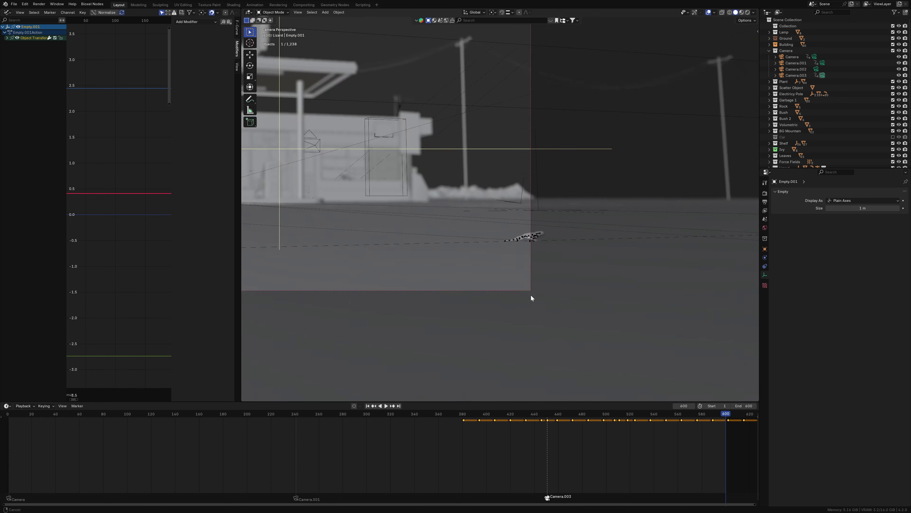
{"action": "left_click", "coordinate": [511, 300]}
{"action": "key", "text": "i"}
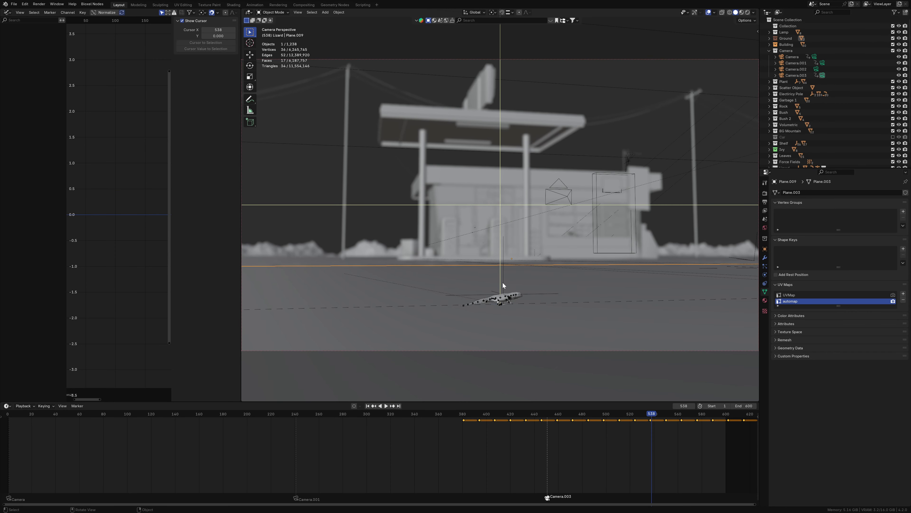
{"action": "scroll", "coordinate": [600, 445], "scroll_direction": "up", "scroll_amount": 2}
{"action": "scroll", "coordinate": [440, 443], "scroll_direction": "up", "scroll_amount": 5}
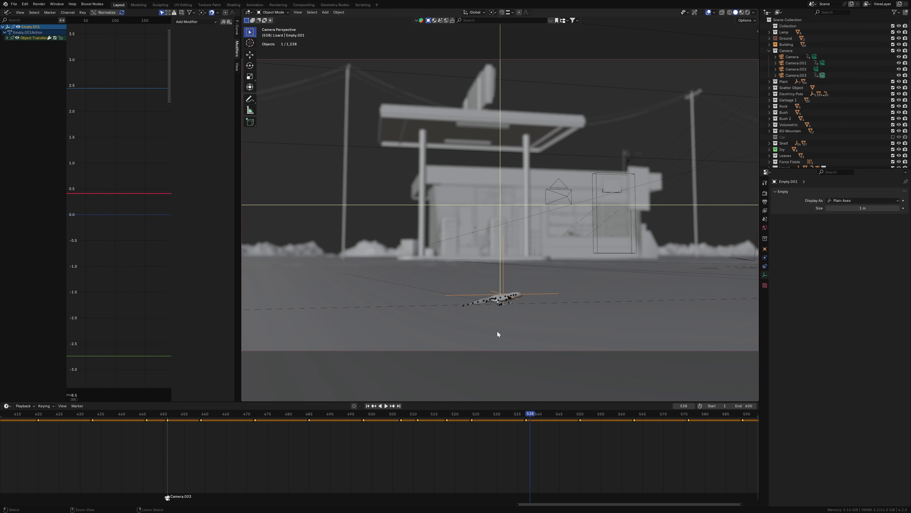
Step: At frame 503, snap Empty.001 onto the lizard and keyframe its position
{"action": "key", "text": "Down"}
{"action": "key", "text": "Down"}
{"action": "key", "text": "Down"}
{"action": "scroll", "coordinate": [538, 334], "scroll_direction": "down", "scroll_amount": 3}
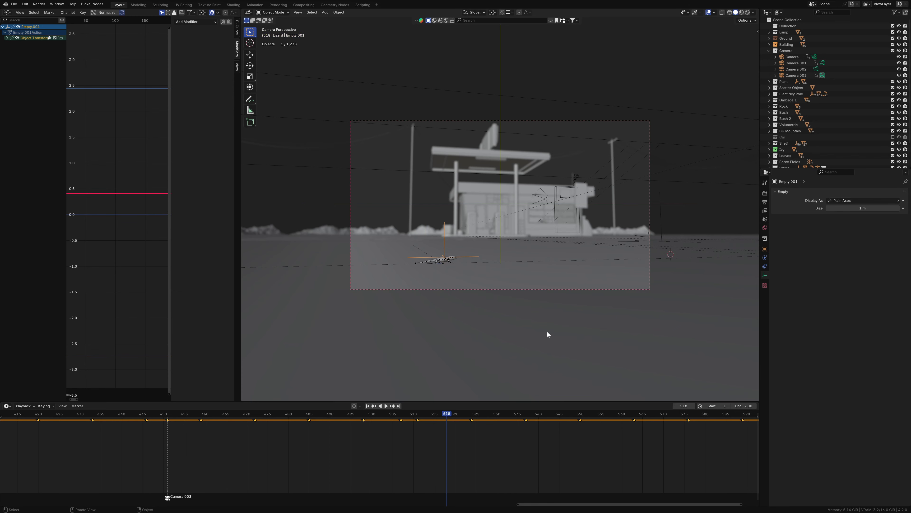
{"action": "left_click_drag", "start_coordinate": [394, 421], "coordinate": [385, 423]}
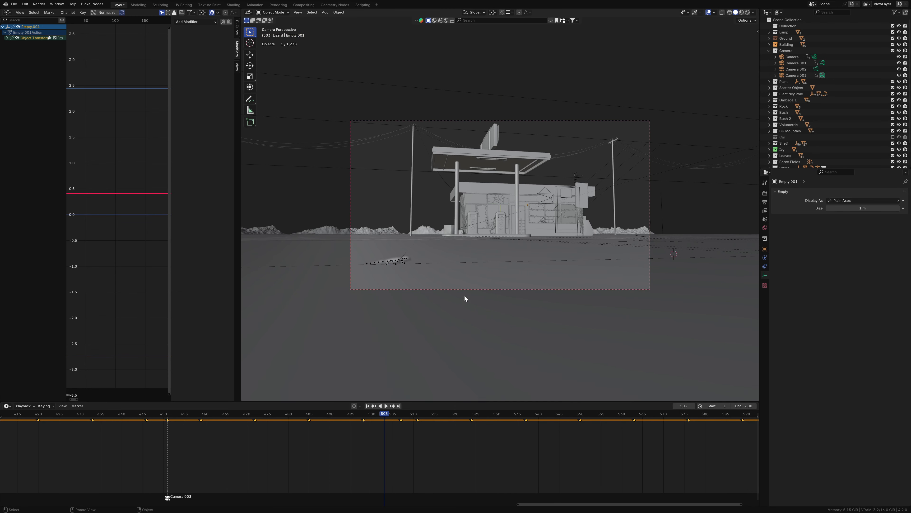
{"action": "key", "text": "space"}
{"action": "key", "text": "grave"}
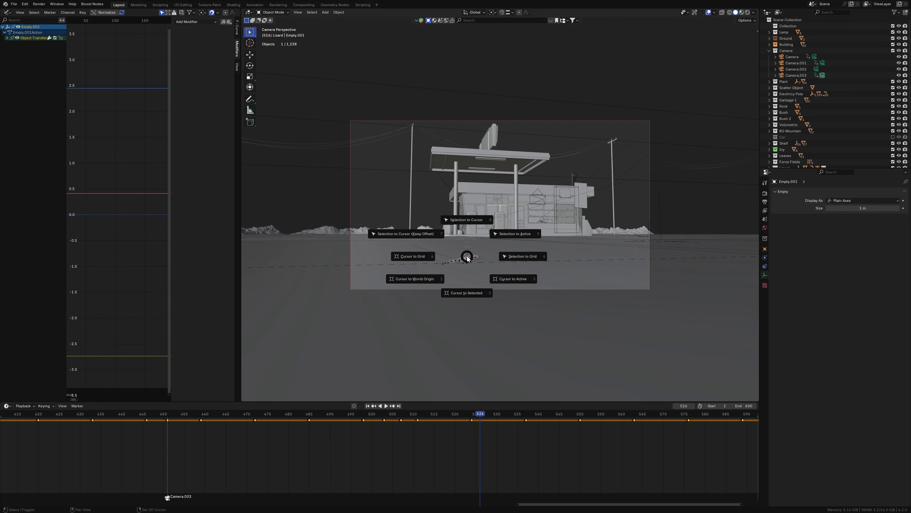
{"action": "left_click", "coordinate": [511, 278]}
{"action": "key", "text": "k"}
{"action": "left_click", "coordinate": [477, 192]}
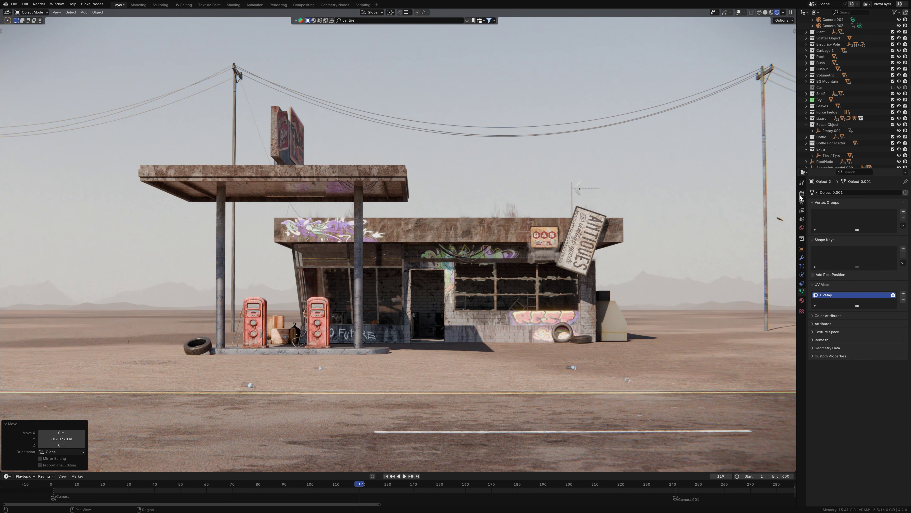
{"action": "left_click", "coordinate": [802, 193]}
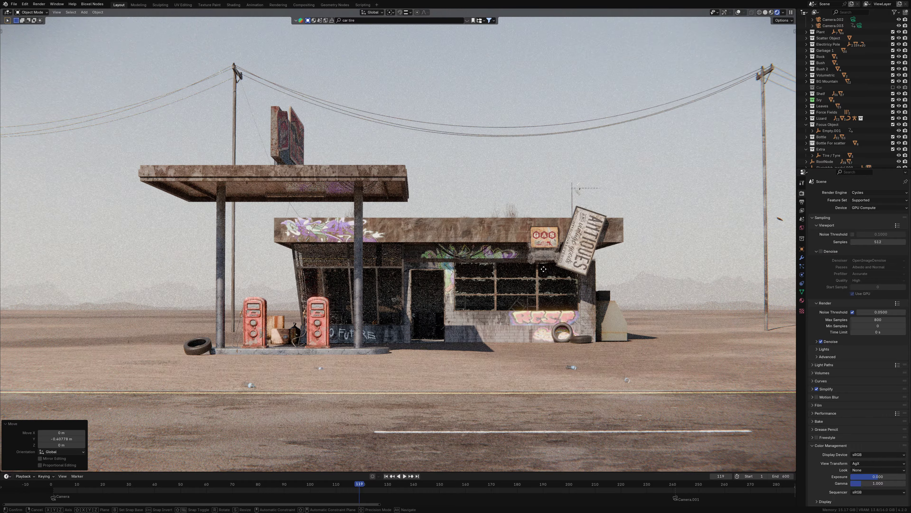
Step: Nudge the selected object slightly along the X axis
{"action": "key", "text": "g"}
{"action": "key", "text": "x"}
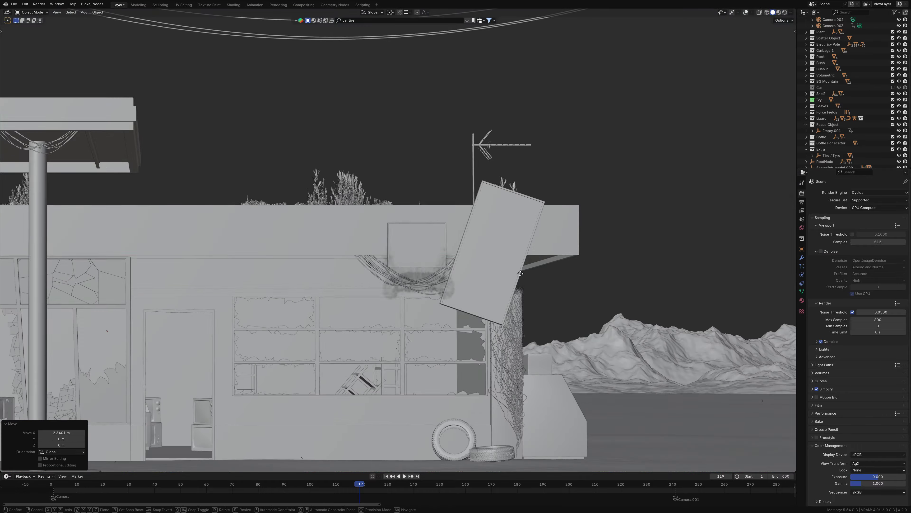
{"action": "key", "text": "g"}
{"action": "key", "text": "x"}
{"action": "left_click", "coordinate": [520, 277]}
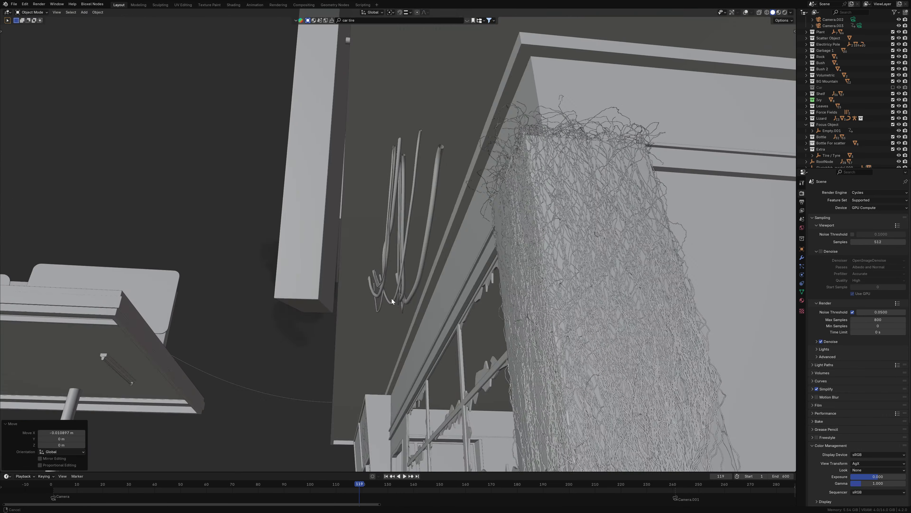
{"action": "key", "text": "g"}
{"action": "key", "text": "Escape"}
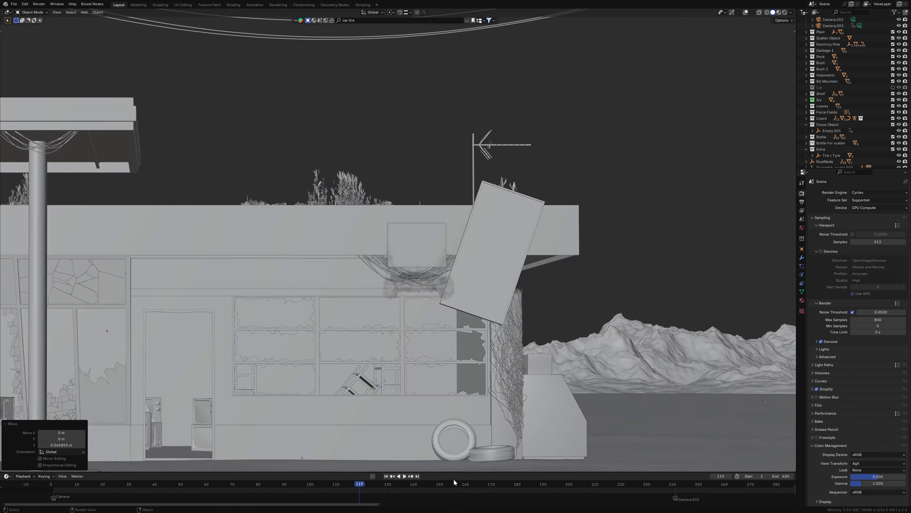
Step: Preview the storefront through the camera at frame 269 in rendered shading, overlays back on
{"action": "left_click_drag", "start_coordinate": [453, 479], "coordinate": [749, 482]}
{"action": "key", "text": "KP_0"}
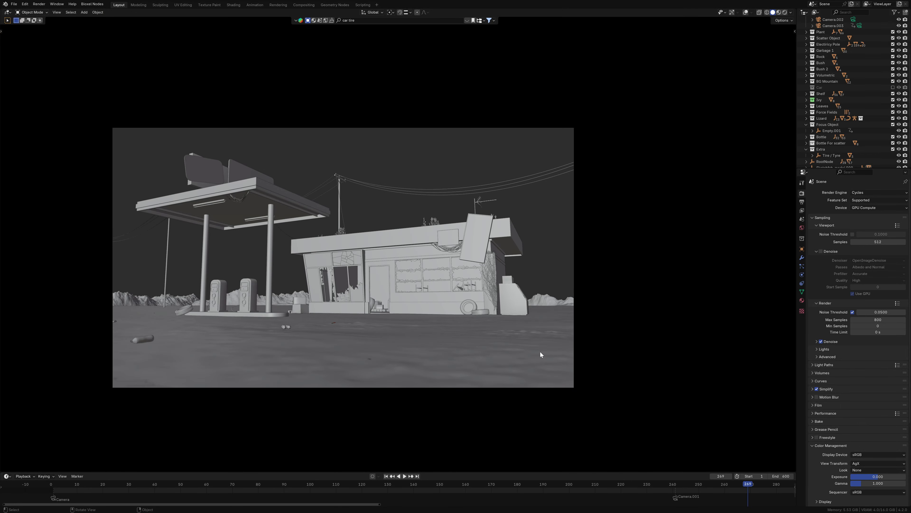
{"action": "left_click", "coordinate": [542, 253]}
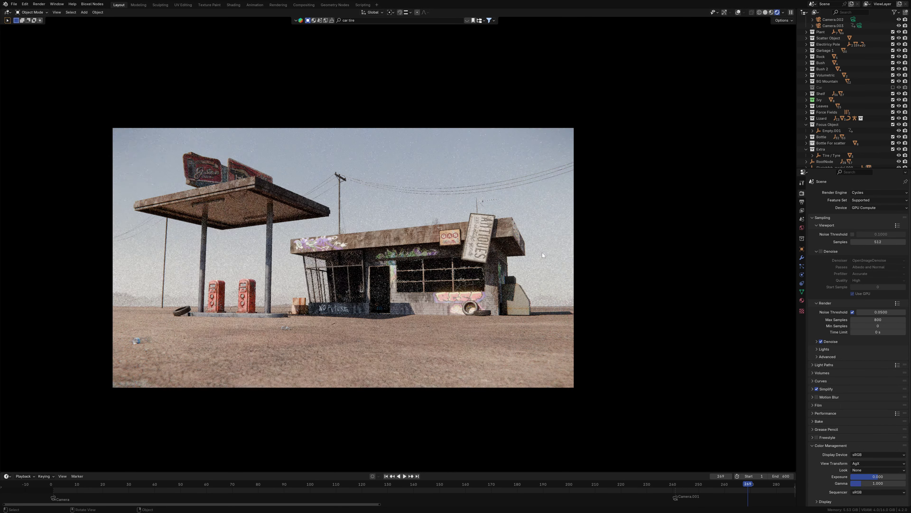
{"action": "key", "text": "KP_0"}
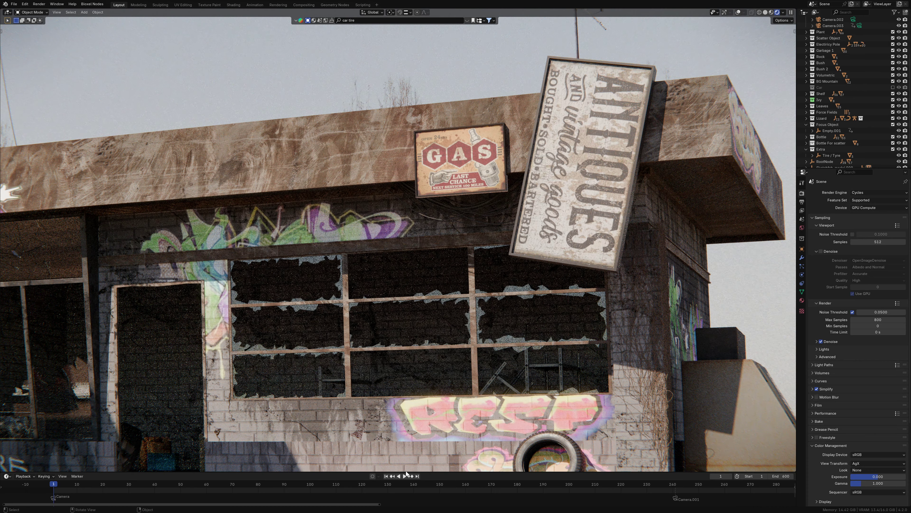
{"action": "key", "text": "KP_0"}
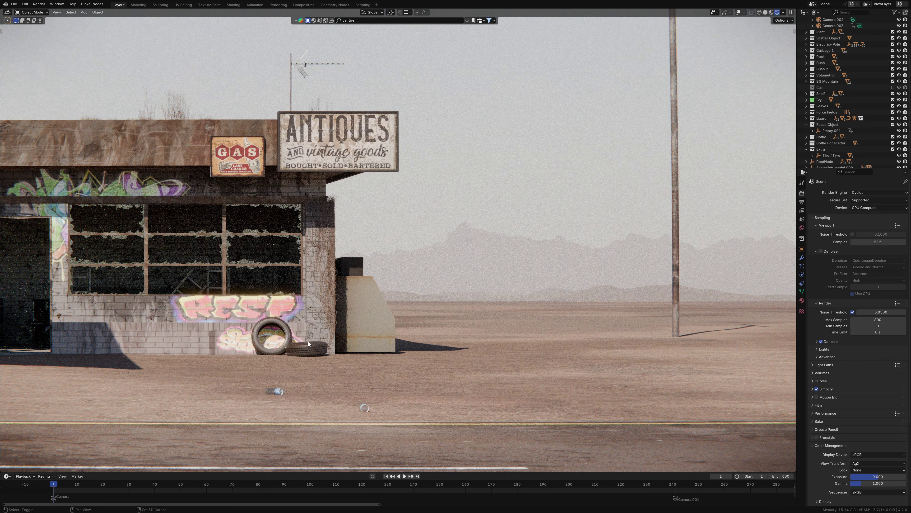
{"action": "key", "text": "shift+alt+z"}
Step: Check the camera view at frame 399, return to frame 1, and save Template.blend
{"action": "left_click_drag", "start_coordinate": [611, 485], "coordinate": [739, 486]}
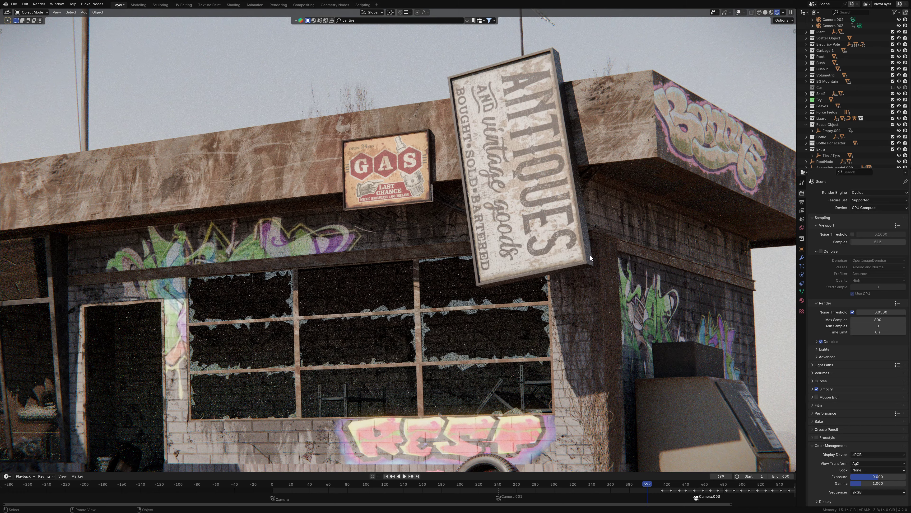
{"action": "key", "text": "KP_0"}
{"action": "key", "text": "shift+Left"}
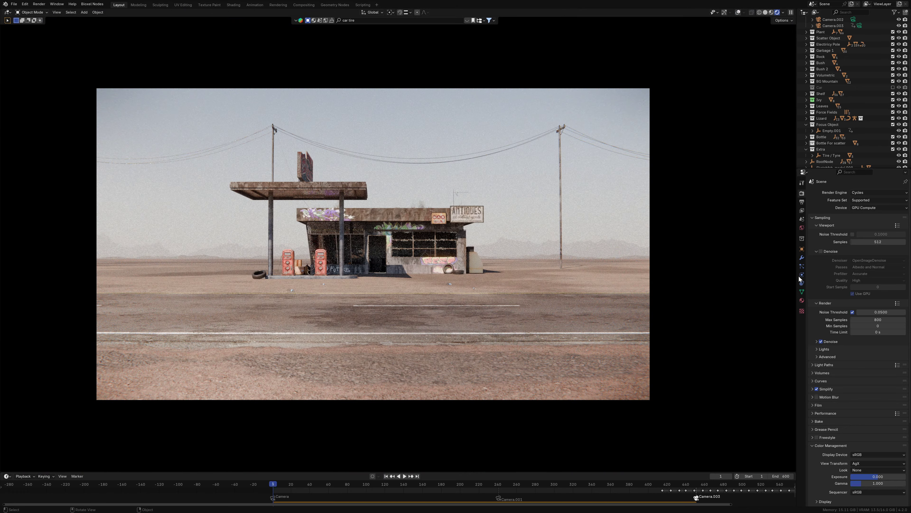
{"action": "left_click", "coordinate": [802, 257]}
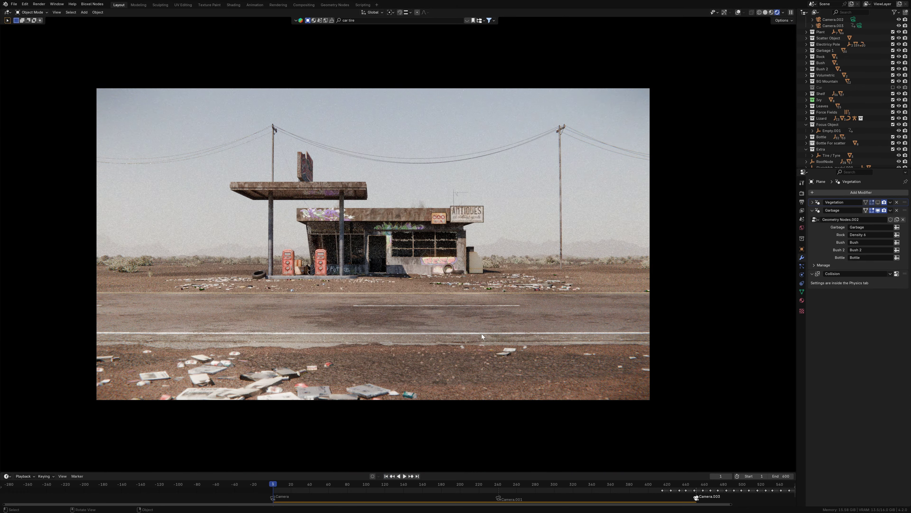
{"action": "key", "text": "Home"}
{"action": "key", "text": "ctrl+s"}
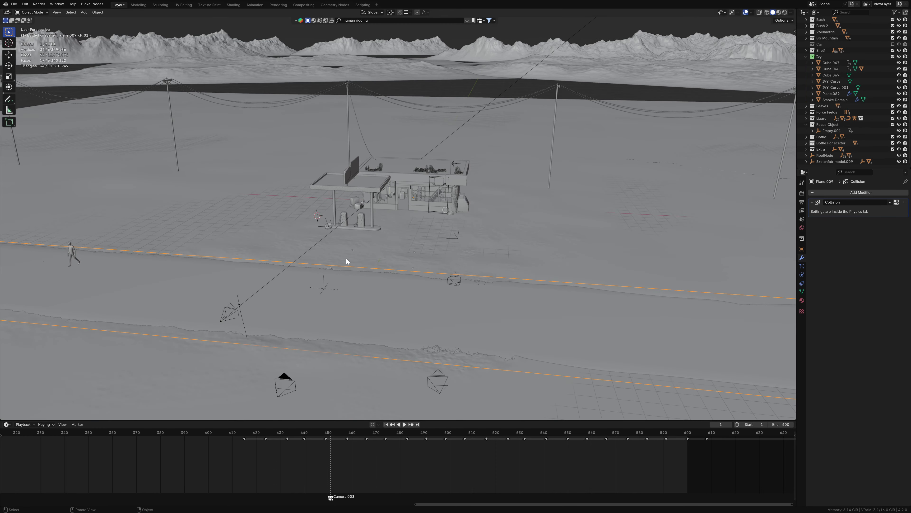
Step: Enlarge the right view, preview the camera shot rendered, then play to frame 8 in solid shading
{"action": "left_click_drag", "start_coordinate": [211, 45], "coordinate": [286, 45]}
{"action": "key", "text": "KP_0"}
{"action": "key", "text": "z"}
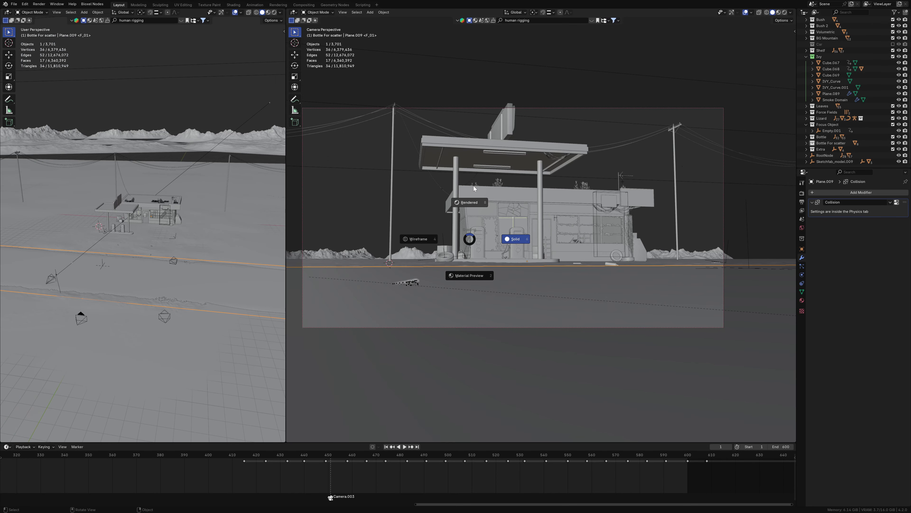
{"action": "key", "text": "8"}
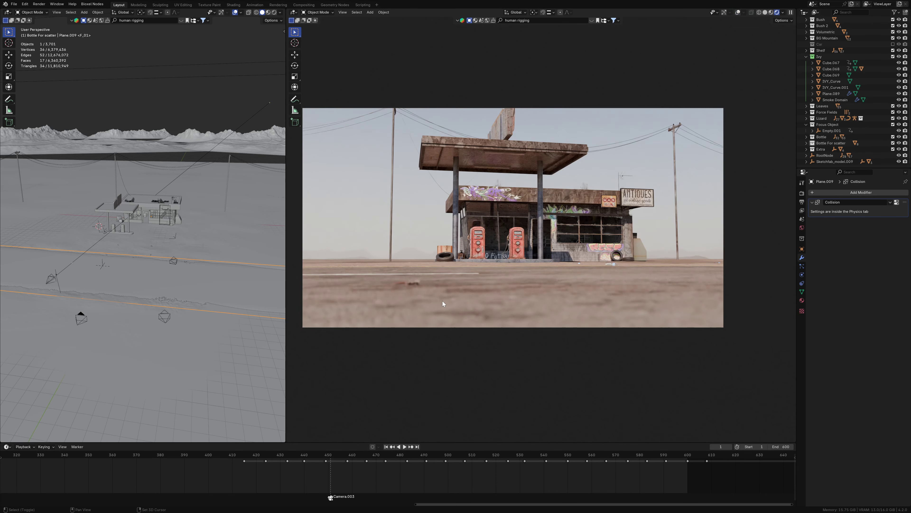
{"action": "key", "text": "z"}
{"action": "key", "text": "6"}
{"action": "key", "text": "space"}
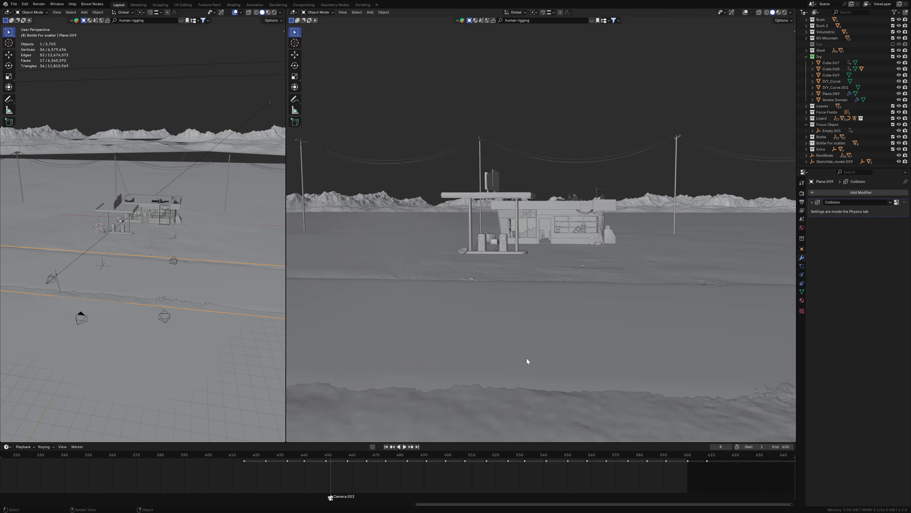
{"action": "key", "text": "space"}
Step: Import the vintage truck, delete the extra rusty pieces, and scale it to about 0.29
{"action": "left_click", "coordinate": [13, 4]}
{"action": "key", "text": "ctrl+v"}
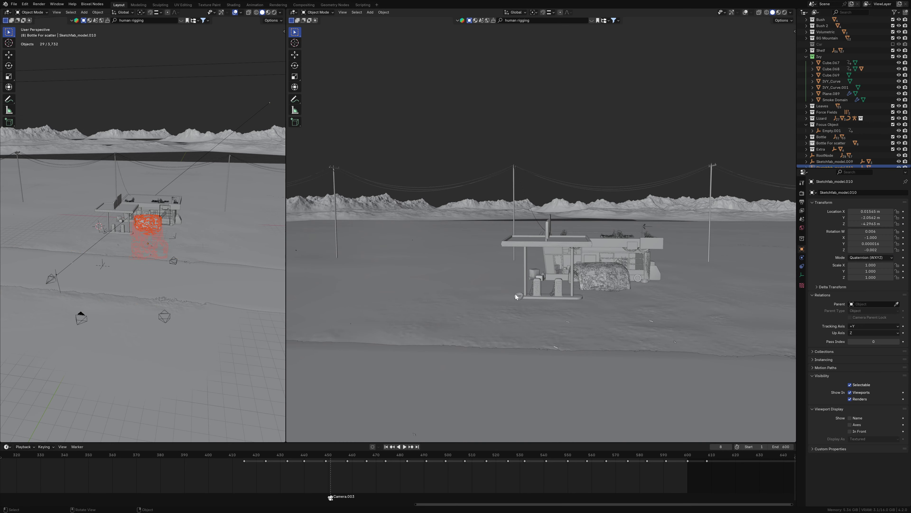
{"action": "mouse_move", "coordinate": [499, 289]}
{"action": "middle_mouse_down", "text": "shift"}
{"action": "mouse_move", "coordinate": [542, 146]}
{"action": "mouse_move", "coordinate": [529, 243]}
{"action": "mouse_move", "coordinate": [623, 255]}
{"action": "middle_mouse_up", "text": "shift"}
{"action": "key", "text": "Delete"}
{"action": "scroll", "coordinate": [529, 242], "scroll_direction": "down", "scroll_amount": 5}
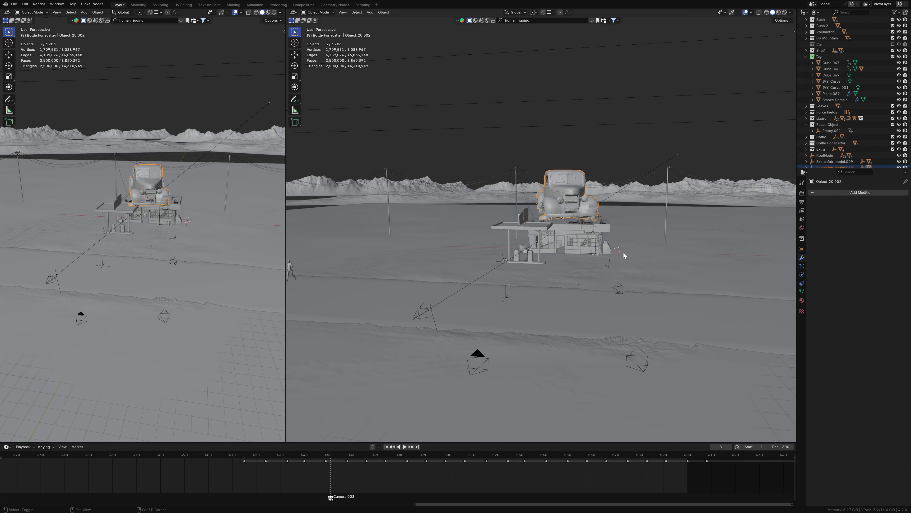
{"action": "key", "text": "s"}
{"action": "left_click", "coordinate": [688, 254]}
{"action": "middle_click_drag", "start_coordinate": [394, 251], "coordinate": [417, 261], "text": "shift"}
Step: Replace the truck's material nodes with a new Principled BSDF linked to the output
{"action": "key", "text": "shift+F3"}
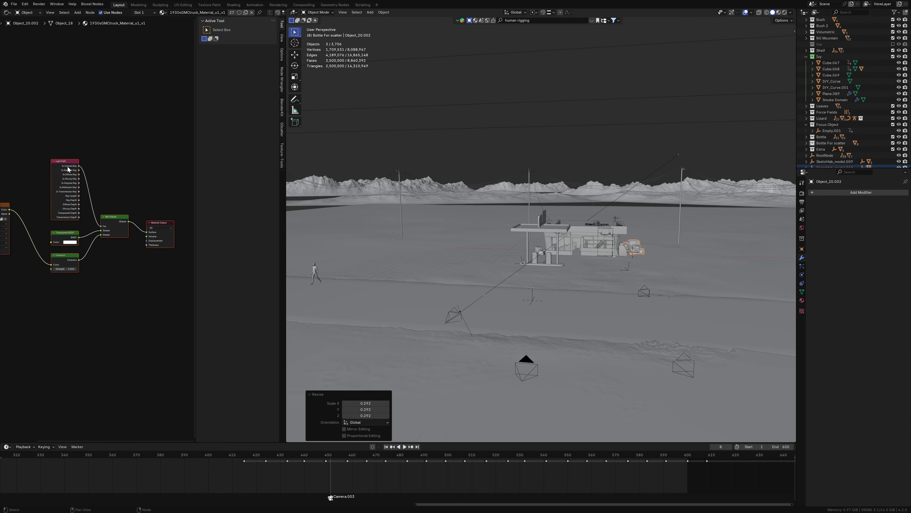
{"action": "key", "text": "Delete"}
{"action": "key", "text": "shift+a"}
{"action": "key", "text": "Return"}
{"action": "left_click", "coordinate": [56, 205]}
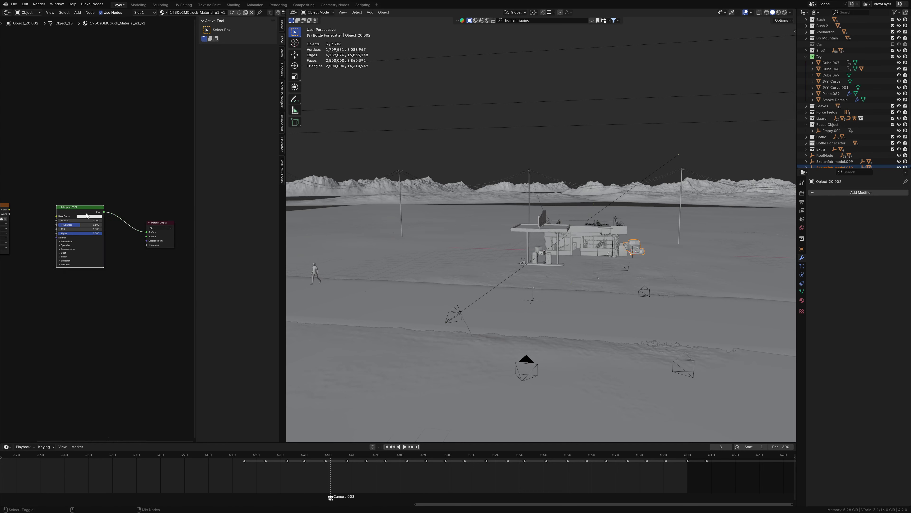
Step: Restore the left 3D view and preview the camera shot in rendered shading
{"action": "key", "text": "shift+F5"}
{"action": "key", "text": "z"}
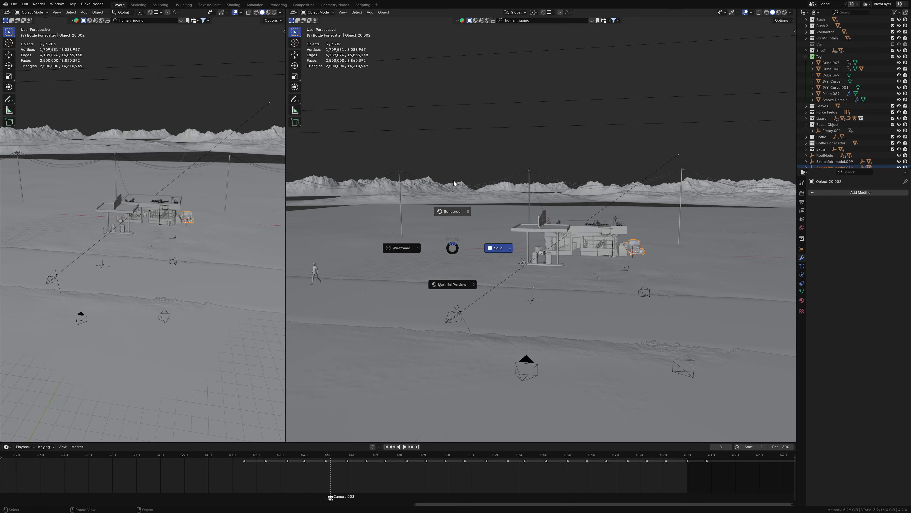
{"action": "left_click", "coordinate": [454, 183]}
{"action": "key", "text": "KP_0"}
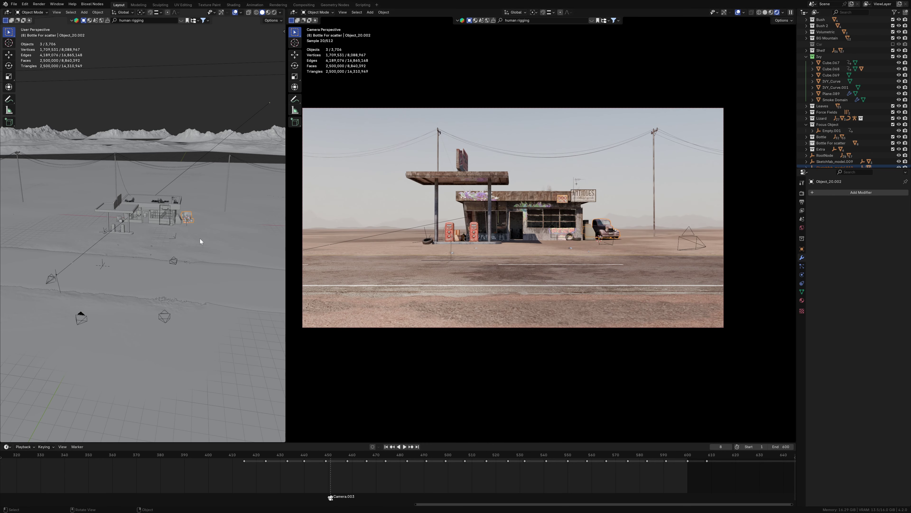
Step: Snap the walking human figure to the 3D cursor and frame it beside the truck
{"action": "left_click", "coordinate": [90, 268]}
{"action": "key", "text": "shift+s"}
{"action": "left_click", "coordinate": [227, 193]}
{"action": "key", "text": "KP_Decimal"}
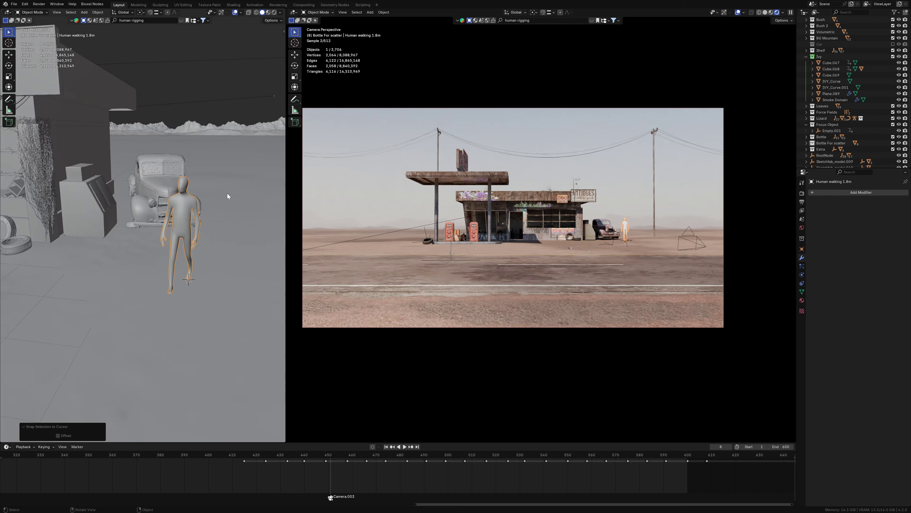
{"action": "middle_click_drag", "start_coordinate": [227, 193], "coordinate": [178, 233]}
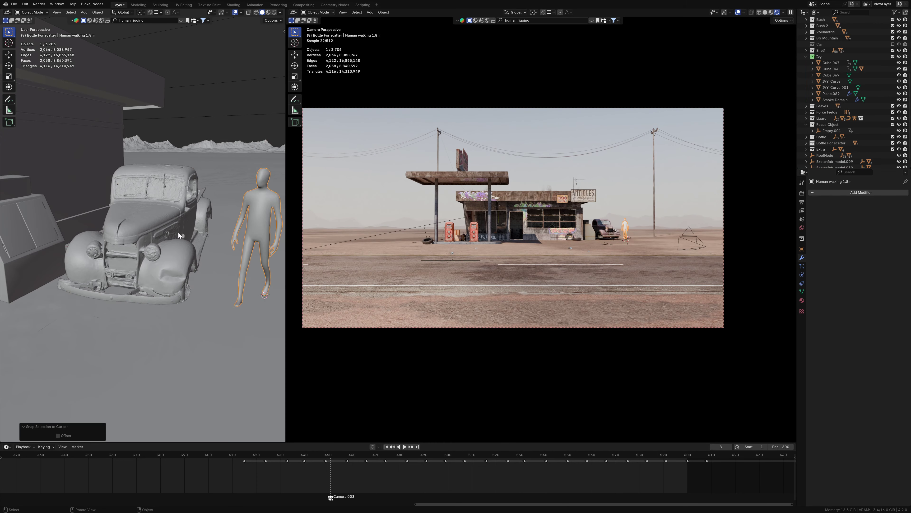
{"action": "left_click", "coordinate": [178, 233]}
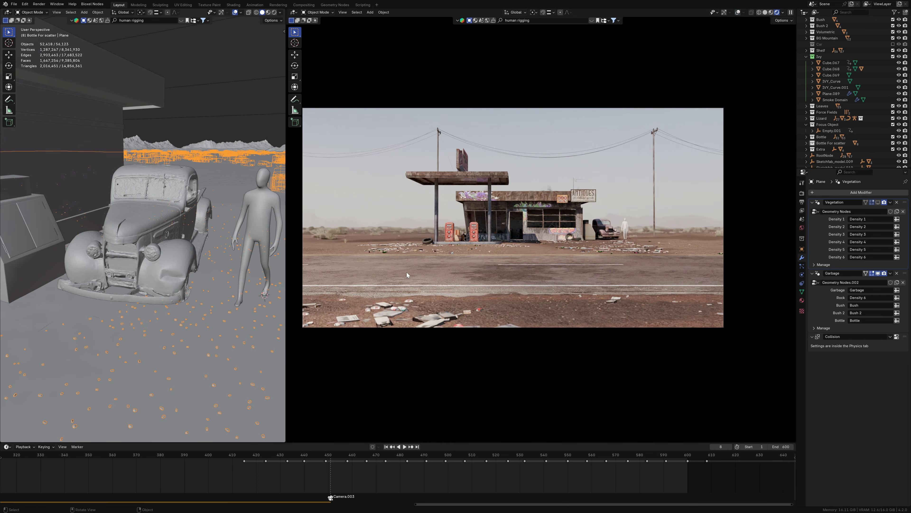
{"action": "scroll", "coordinate": [407, 275], "scroll_direction": "up", "scroll_amount": 2}
{"action": "scroll", "coordinate": [221, 252], "scroll_direction": "down", "scroll_amount": 4}
Step: Move the truck across the ground, rotate it, and raise it slightly
{"action": "left_click_drag", "start_coordinate": [201, 251], "coordinate": [236, 269]}
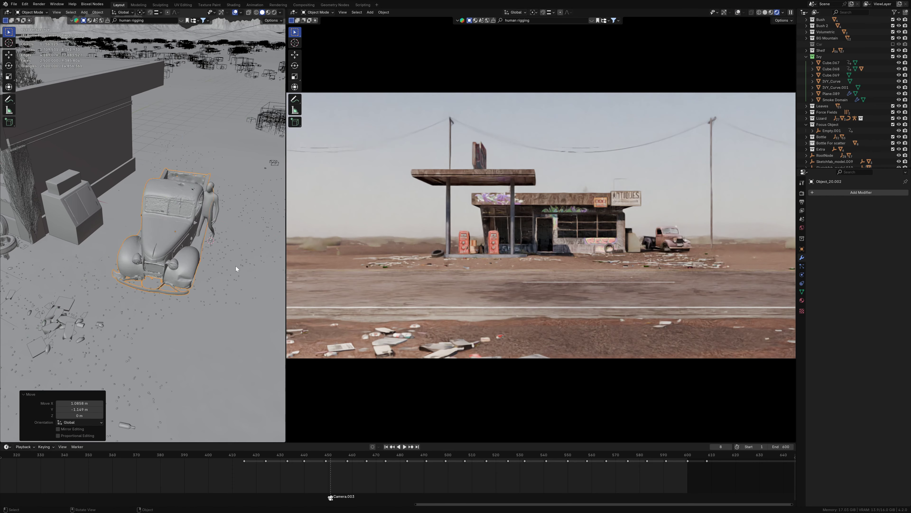
{"action": "key", "text": "shift+s"}
{"action": "key", "text": "r"}
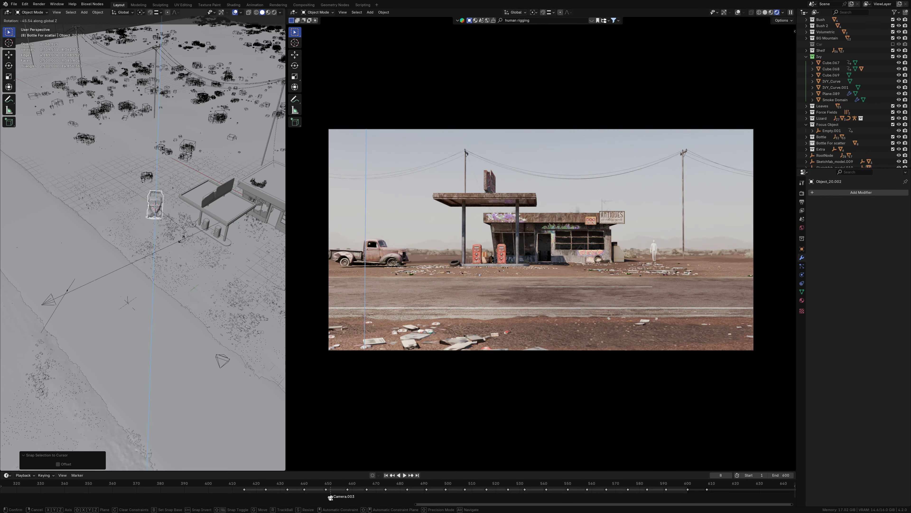
{"action": "left_click", "coordinate": [157, 235]}
{"action": "mouse_move", "coordinate": [156, 235]}
{"action": "middle_mouse_down"}
{"action": "mouse_move", "coordinate": [217, 229]}
{"action": "mouse_move", "coordinate": [191, 224]}
{"action": "middle_mouse_up"}
{"action": "key", "text": "g"}
{"action": "key", "text": "z"}
{"action": "left_click", "coordinate": [216, 229]}
{"action": "scroll", "coordinate": [196, 229], "scroll_direction": "up", "scroll_amount": 4}
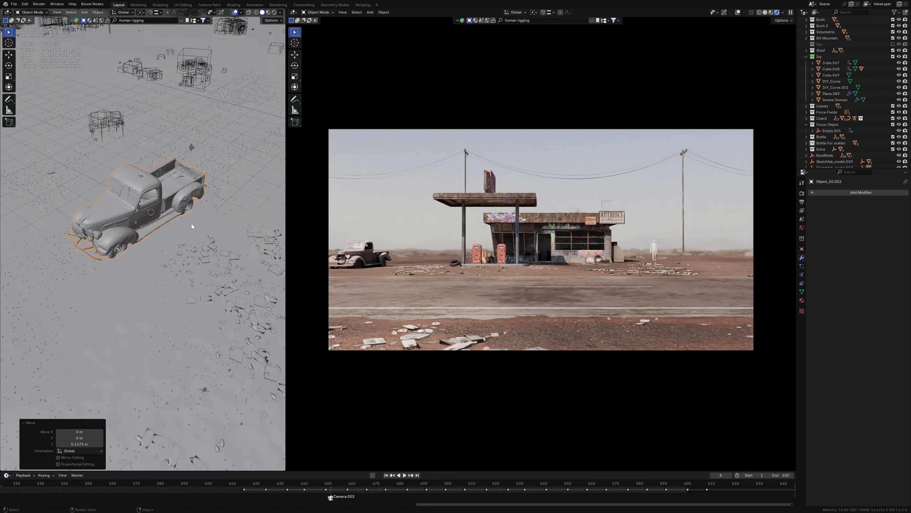
{"action": "scroll", "coordinate": [191, 226], "scroll_direction": "down", "scroll_amount": 5}
Step: Slide the truck beside the fuel pumps, turn it, adjust its height, then select the ground
{"action": "key", "text": "g"}
{"action": "middle_click_drag", "start_coordinate": [230, 183], "coordinate": [182, 208]}
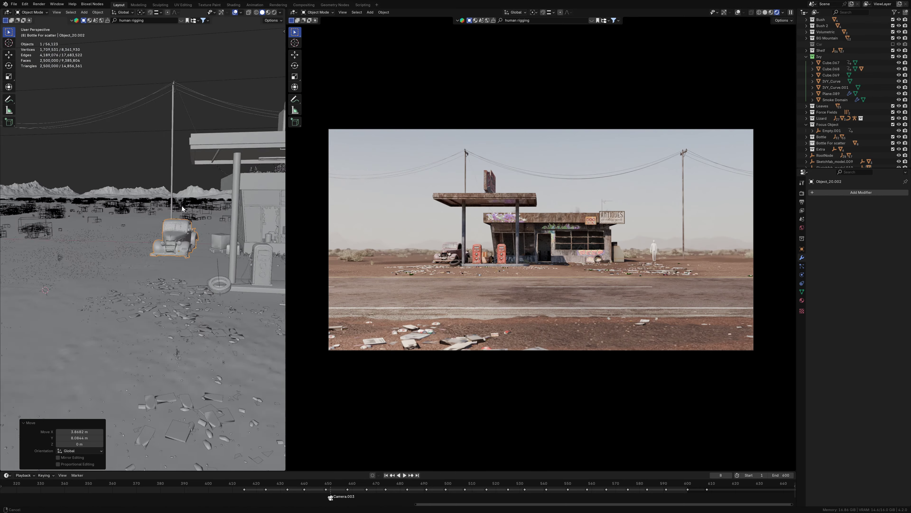
{"action": "key", "text": "r"}
{"action": "left_click", "coordinate": [201, 248]}
{"action": "scroll", "coordinate": [220, 257], "scroll_direction": "up", "scroll_amount": 4}
{"action": "key", "text": "g"}
{"action": "key", "text": "z"}
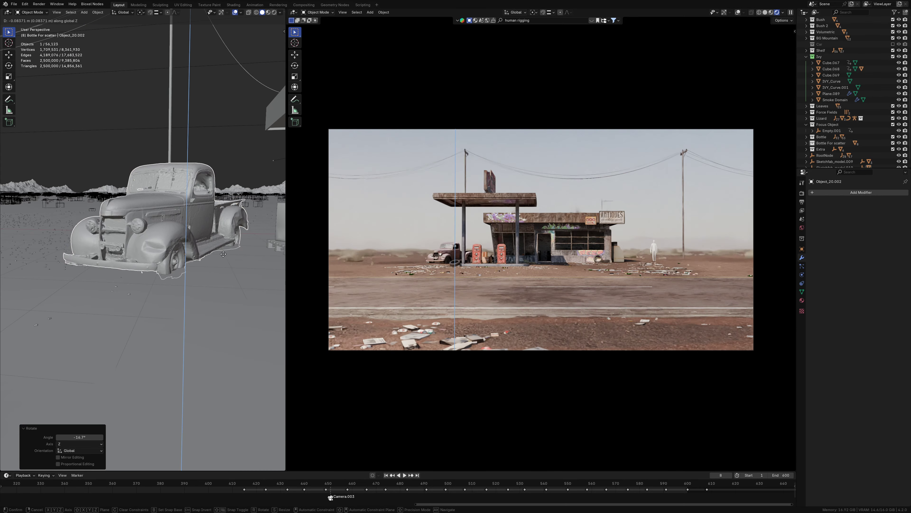
{"action": "left_click", "coordinate": [223, 253]}
{"action": "left_click", "coordinate": [215, 258]}
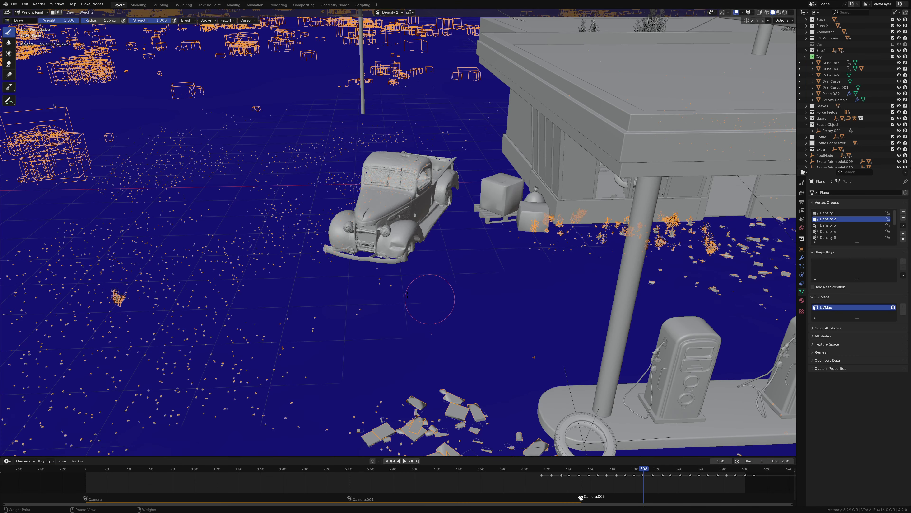
Step: Return the ground plane to Object Mode, select everything, and play from about frame 250
{"action": "left_click", "coordinate": [32, 12]}
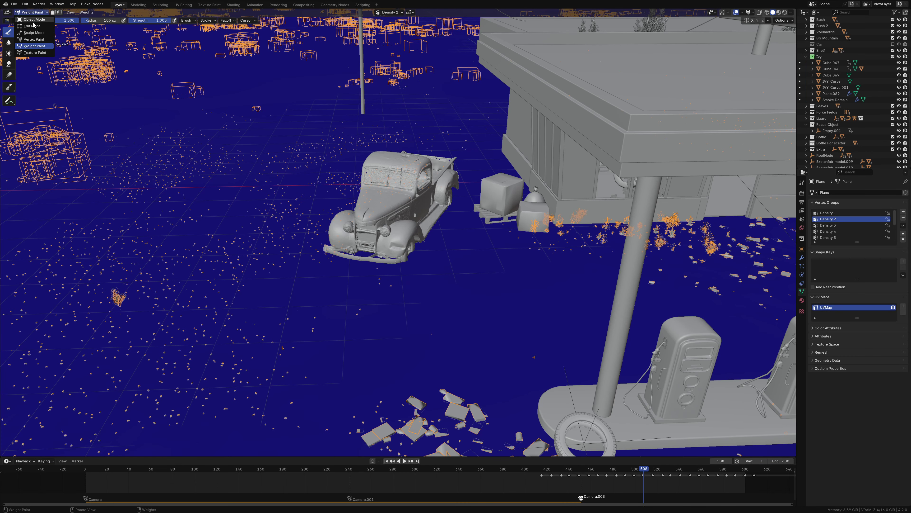
{"action": "left_click", "coordinate": [802, 257]}
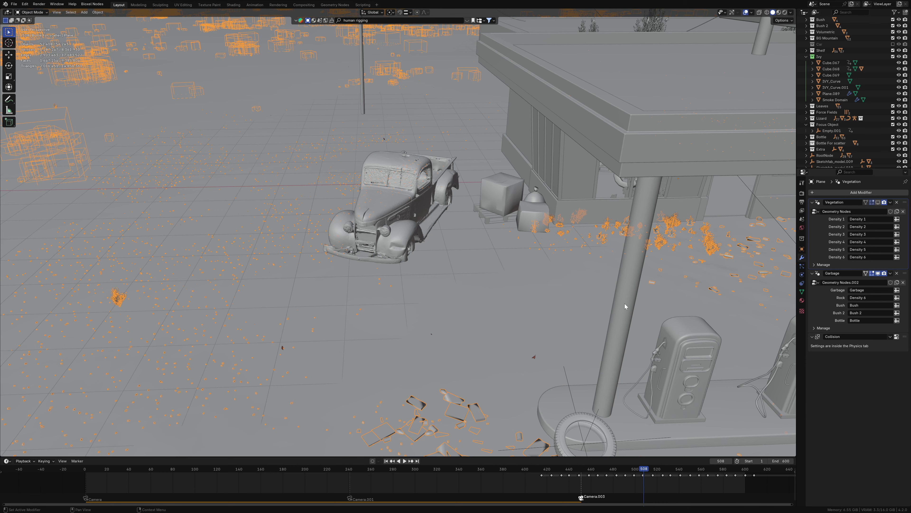
{"action": "key", "text": "a"}
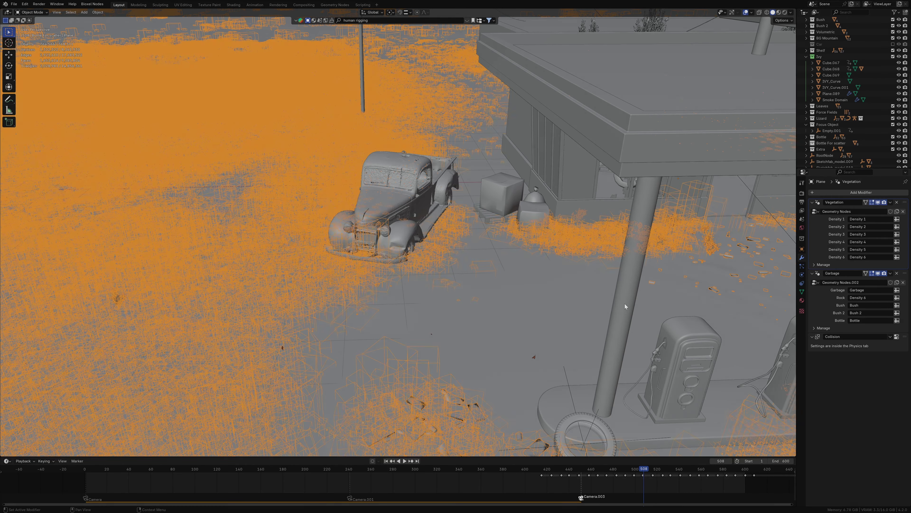
{"action": "left_click", "coordinate": [360, 468]}
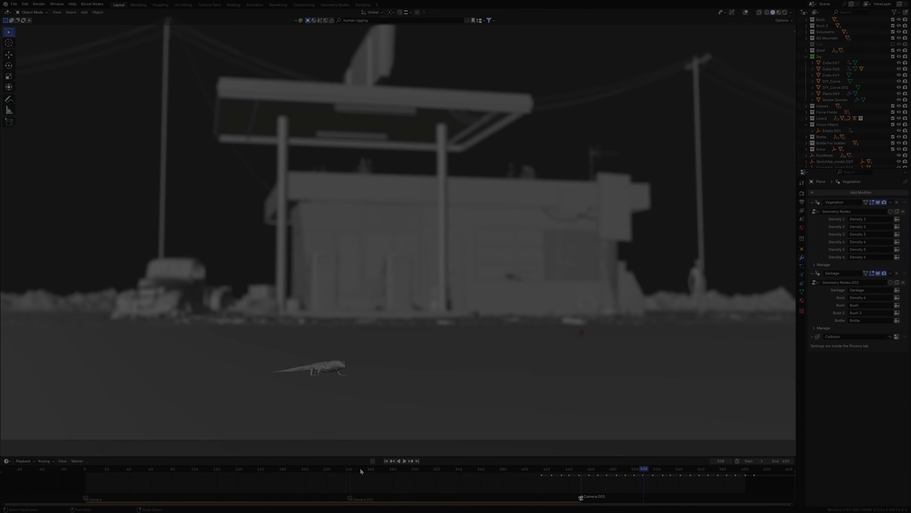
{"action": "key", "text": "space"}
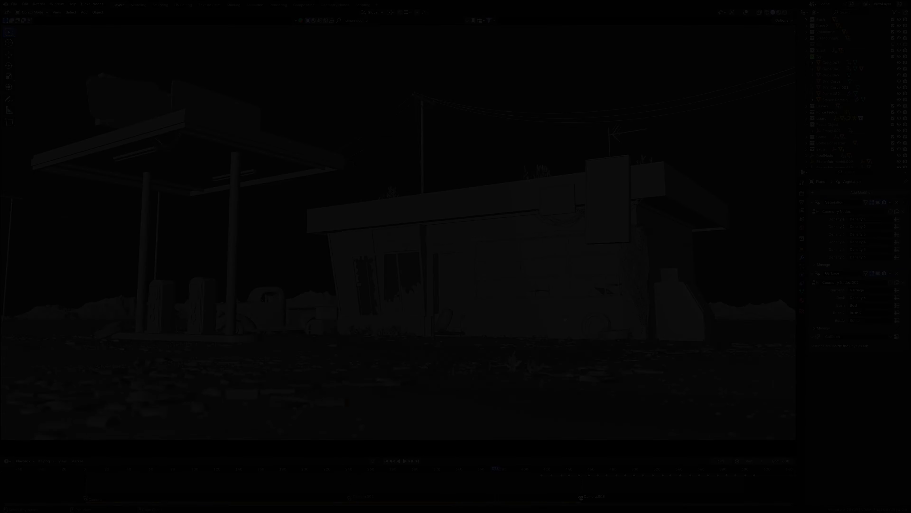